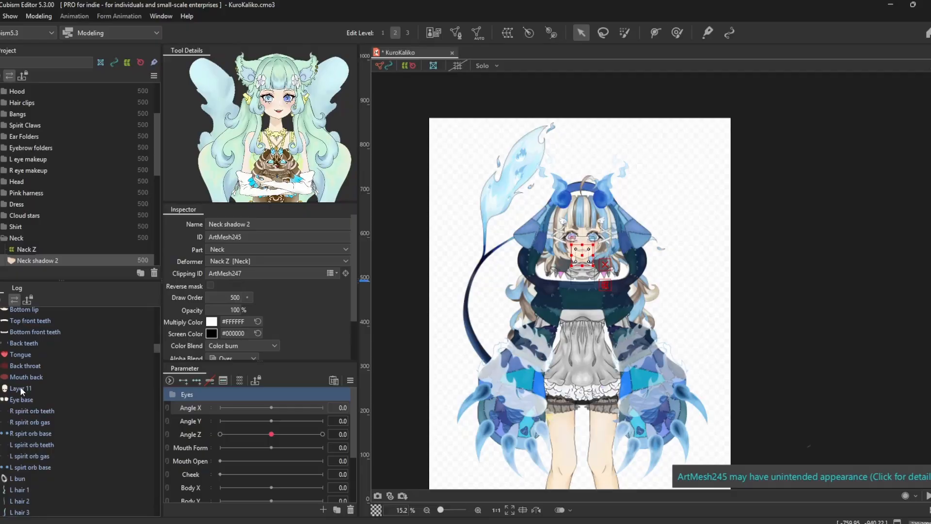
- Select the face art meshes from Freckles down through Layer 11 and Eye base in the deformer list
left_click(22, 401)
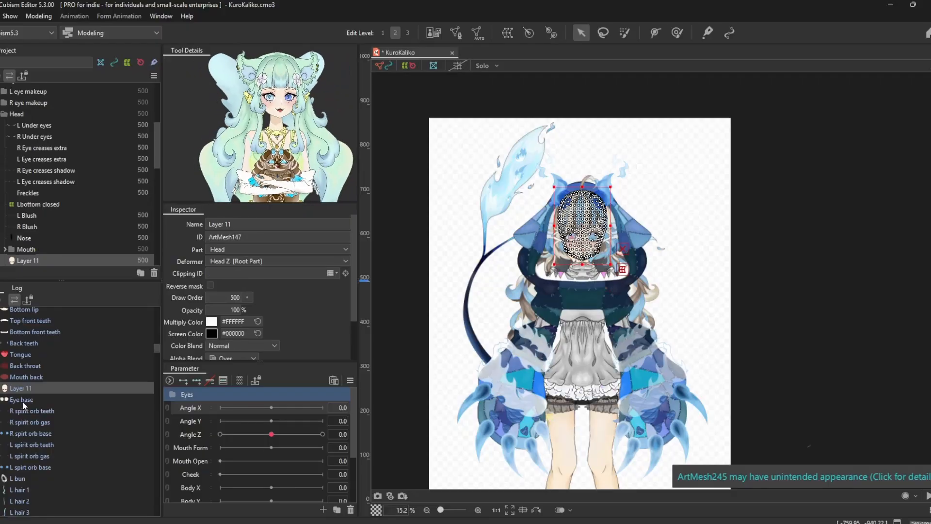
left_click(21, 373, "shift")
scroll(22, 336, "up", 2)
left_click_drag(20, 370, 19, 394)
scroll(19, 330, "up", 2)
scroll(36, 423, "down", 4)
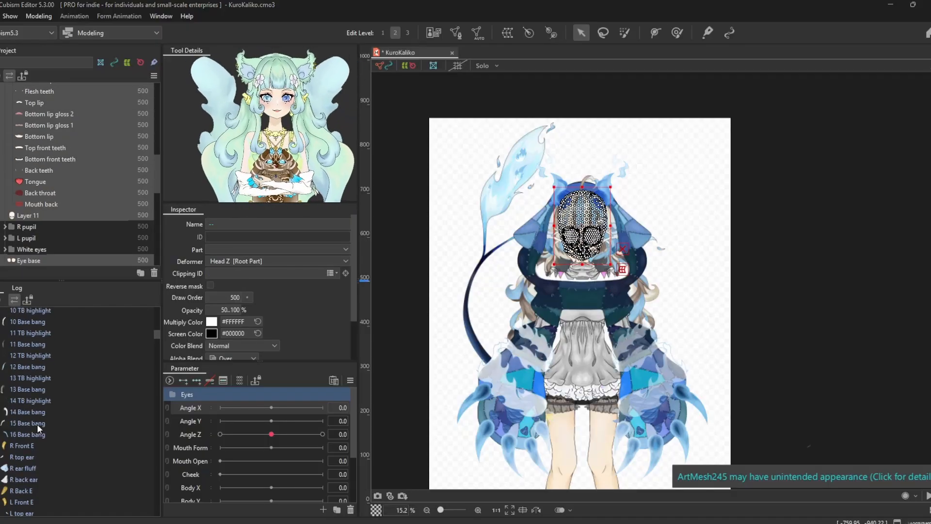
scroll(42, 425, "down", 1)
scroll(29, 423, "up", 2)
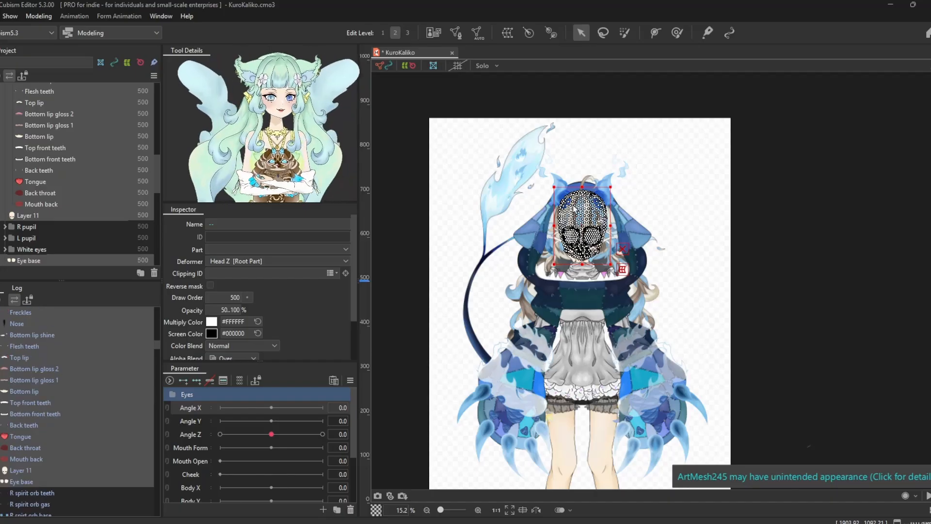
scroll(583, 222, "up", 5)
scroll(580, 227, "down", 1)
scroll(30, 391, "up", 2)
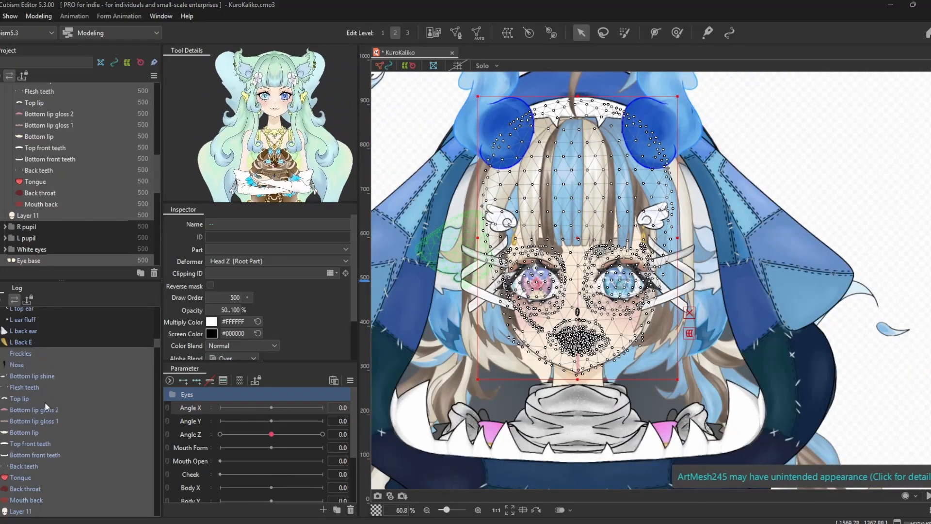
- Add all right and left ear art meshes, from R Front E to L Back E, to the selection
scroll(41, 402, "up", 2)
left_click(24, 412, "ctrl")
left_click(23, 390, "ctrl")
left_click(22, 378, "ctrl")
left_click(24, 356, "ctrl")
scroll(25, 359, "up", 2)
left_click(24, 405, "ctrl")
left_click(25, 394, "ctrl")
left_click(24, 393, "ctrl")
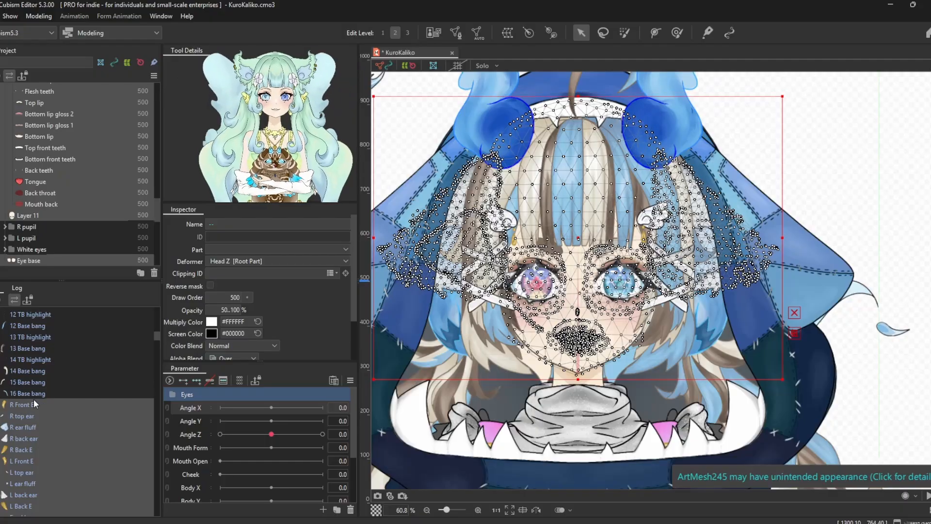
- Extend the selection over all bangs, hair clips, hair wraps and head flames up to L last flame
scroll(63, 371, "up", 5)
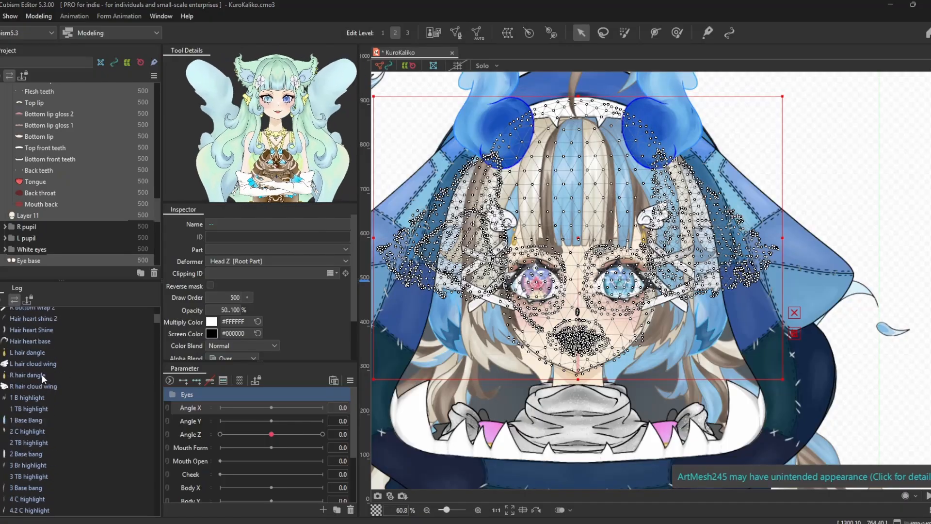
scroll(76, 405, "down", 10)
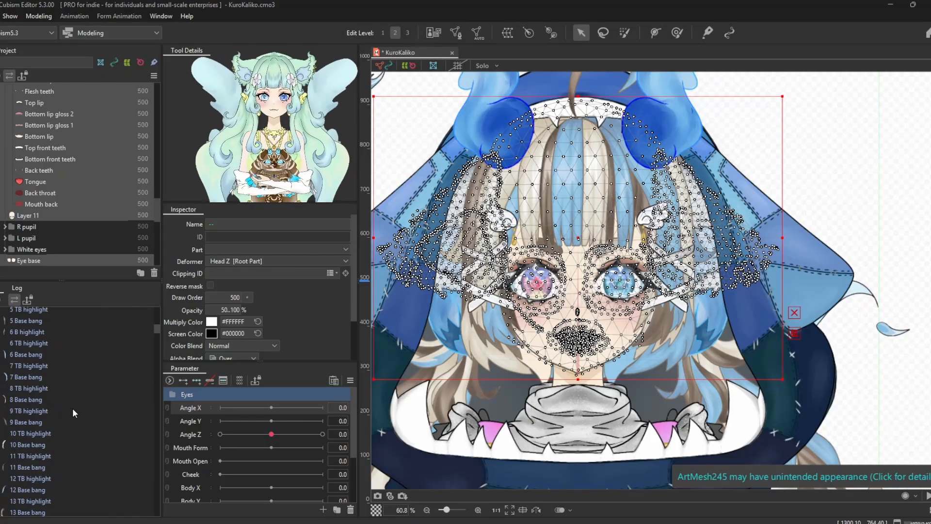
left_click(32, 475, "ctrl")
left_click(31, 464, "ctrl")
left_click(23, 431, "shift")
left_click(28, 419, "shift")
scroll(27, 419, "up", 10)
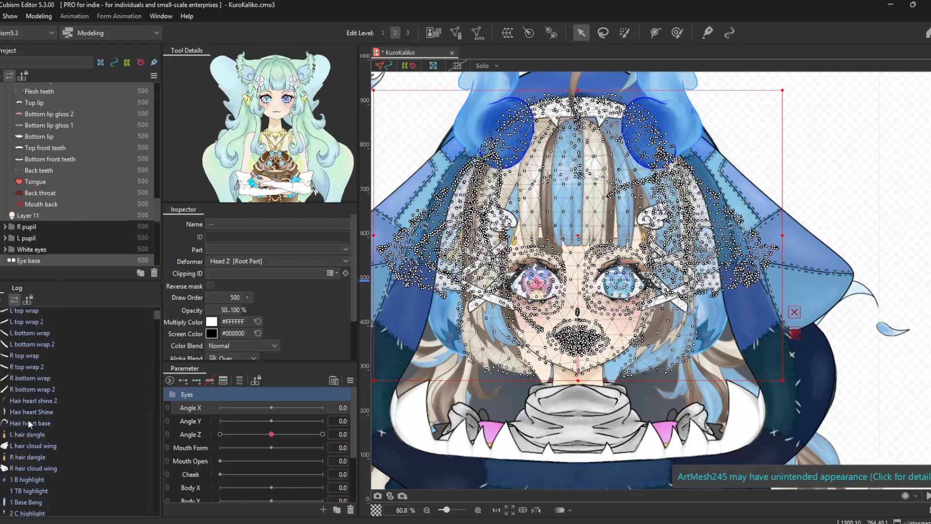
left_click(38, 401, "shift")
- Add the R and L spirit orb teeth, gas and base art meshes to the selection
scroll(40, 400, "down", 10)
scroll(45, 432, "down", 5)
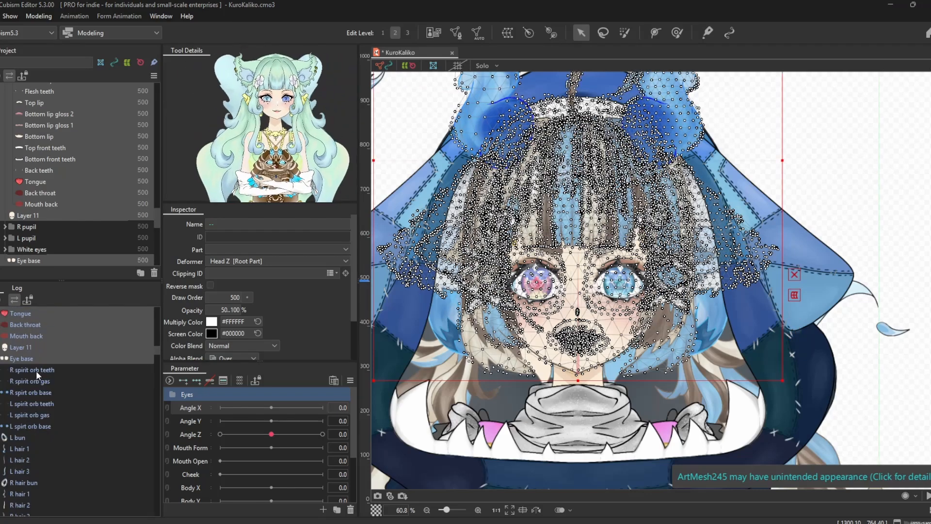
left_click(36, 404, "shift")
left_click(36, 413, "shift")
left_click(34, 426, "shift")
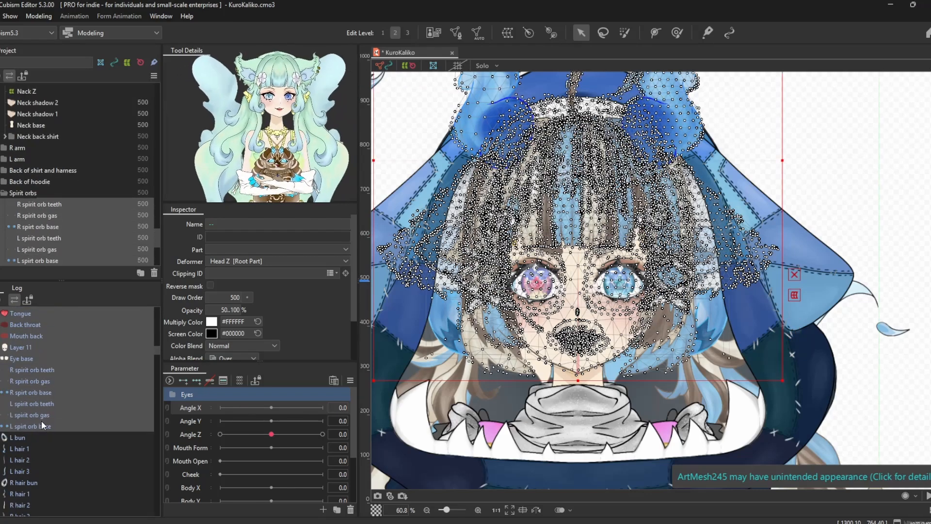
scroll(42, 420, "down", 3)
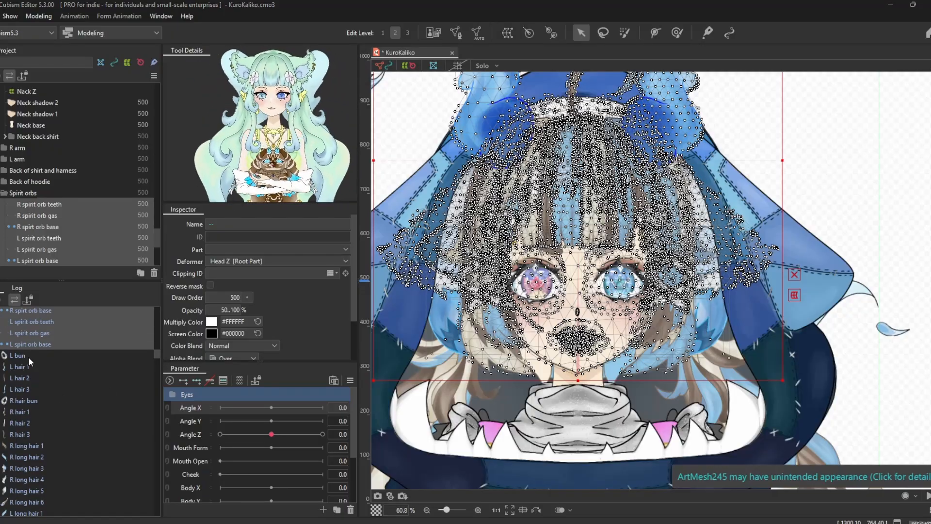
- Create a parent warp deformer named Head Xy for the selection, with 2 × 2 warp division and 20 × 18 Bezier division
scroll(30, 417, "down", 7)
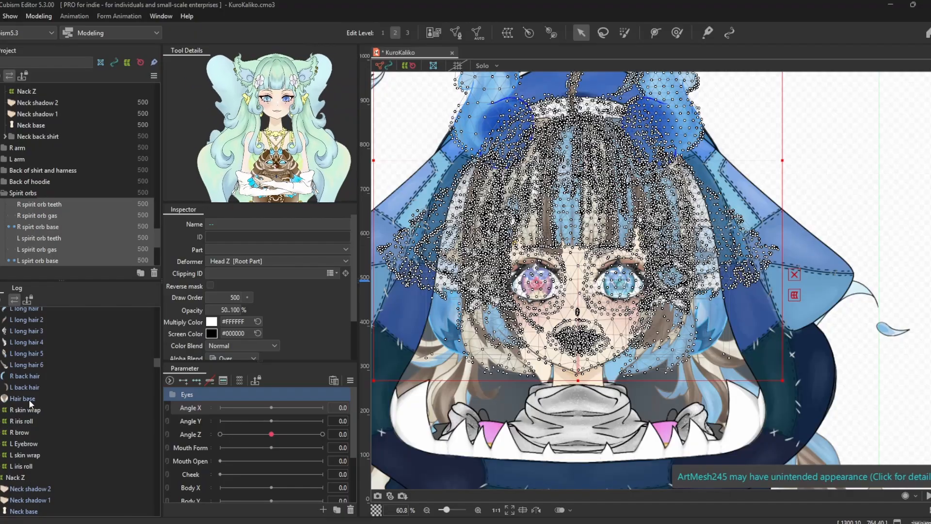
left_click(507, 33)
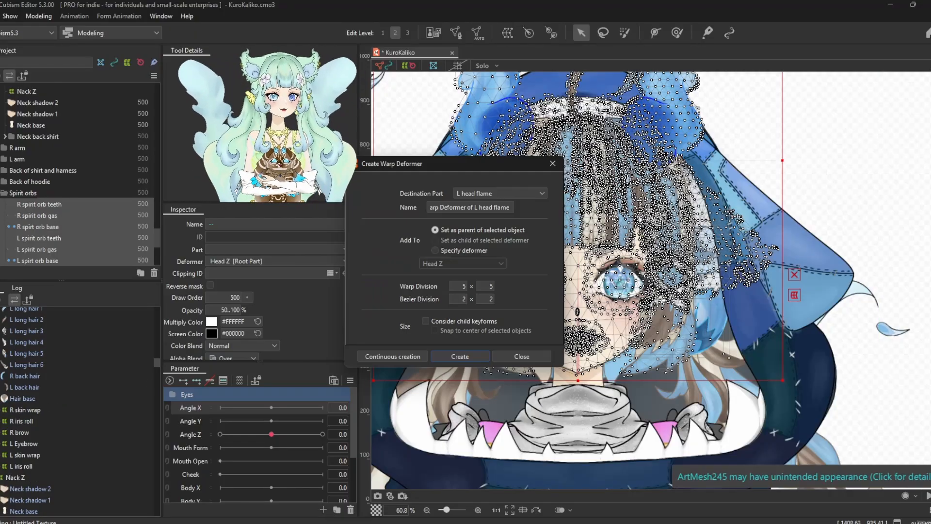
triple_click(481, 208)
type("Head Xy")
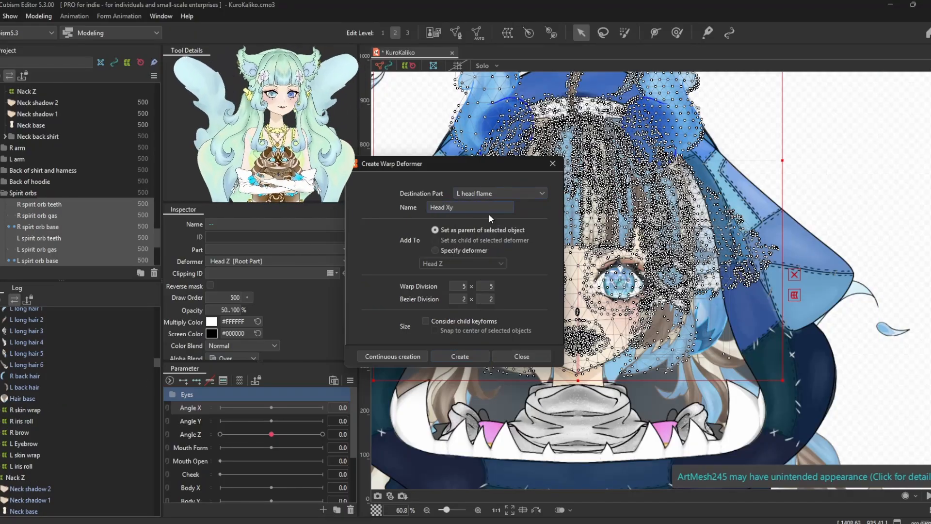
double_click(460, 287)
type("2")
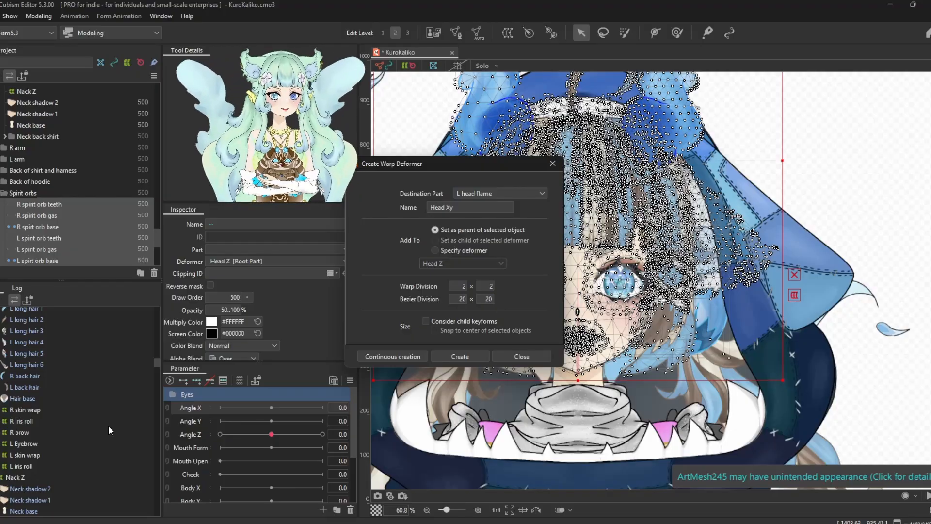
double_click(492, 299)
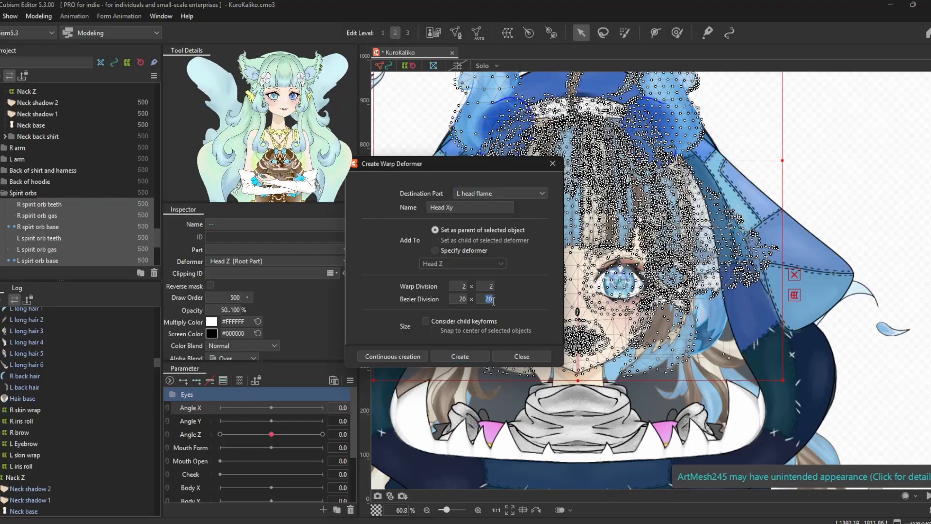
left_click(460, 356)
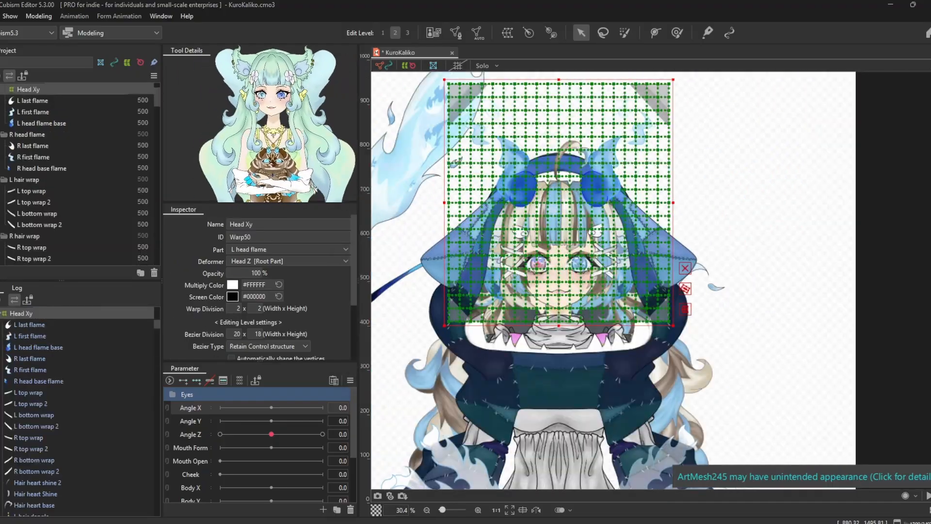
- Move the Hair base art mesh into the Head Xy deformer and reselect Head Xy
scroll(72, 454, "down", 15)
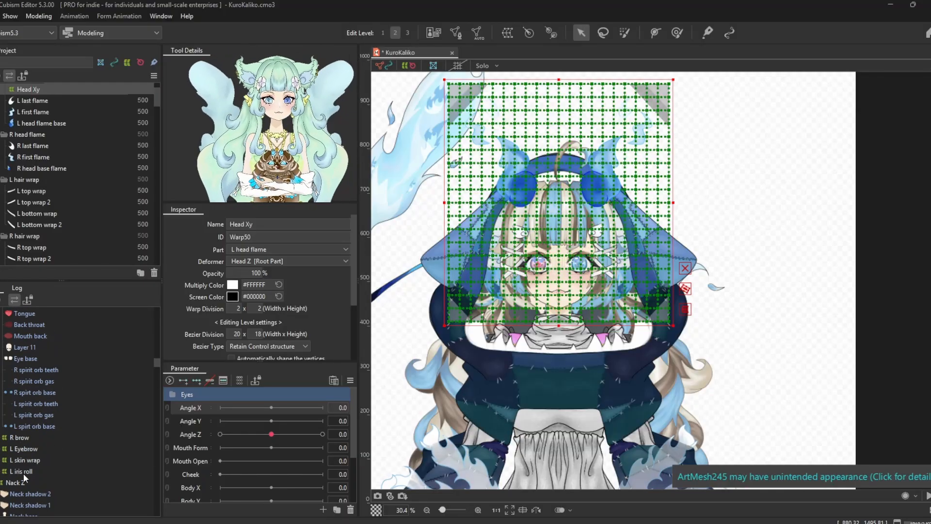
left_click(23, 473, "shift")
scroll(11, 454, "up", 15)
left_click(1, 478)
scroll(12, 458, "down", 3)
scroll(13, 458, "up", 1)
left_click(0, 396)
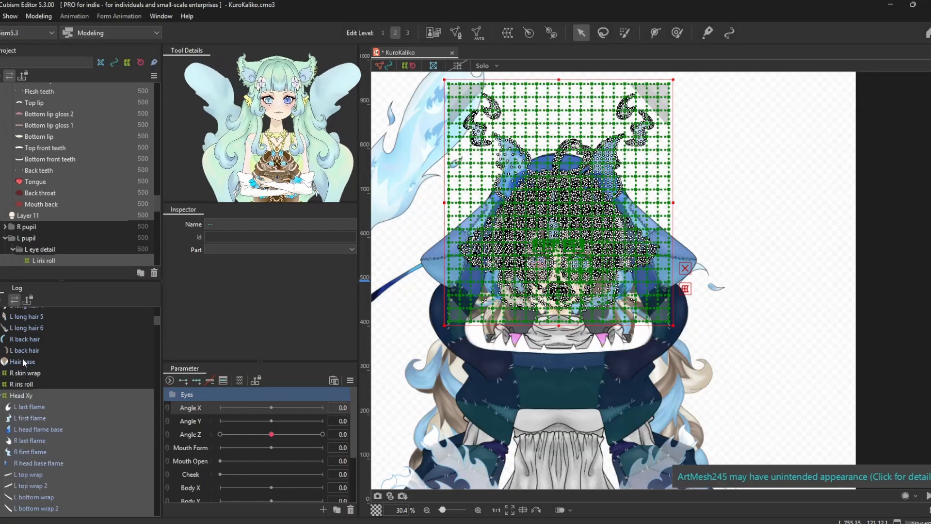
left_click_drag(23, 360, 24, 413)
scroll(26, 434, "down", 12)
scroll(19, 429, "up", 13)
left_click(15, 429)
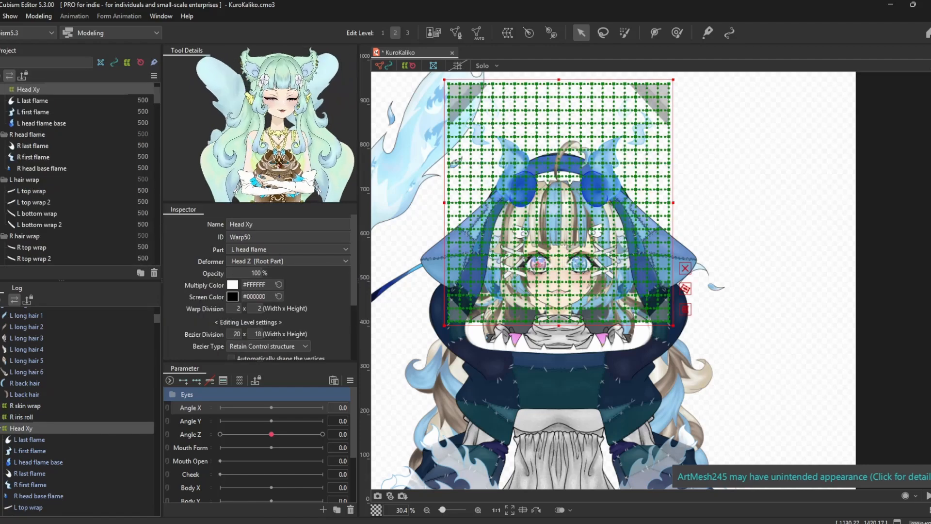
left_click_drag(554, 216, 556, 216)
left_click(744, 206)
key("ctrl+z")
left_click(53, 428)
scroll(558, 232, "up", 5)
scroll(555, 292, "down", 5)
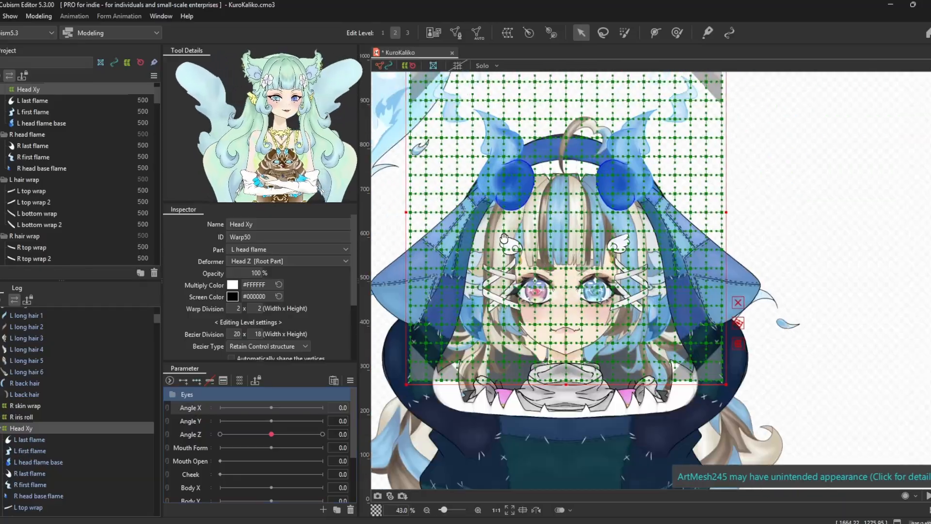
left_click_drag(556, 245, 558, 245)
- Try keyforms on Angle X and Angle Y for Head Xy, check Angle Y at -30, and remove the keys
left_click(272, 408)
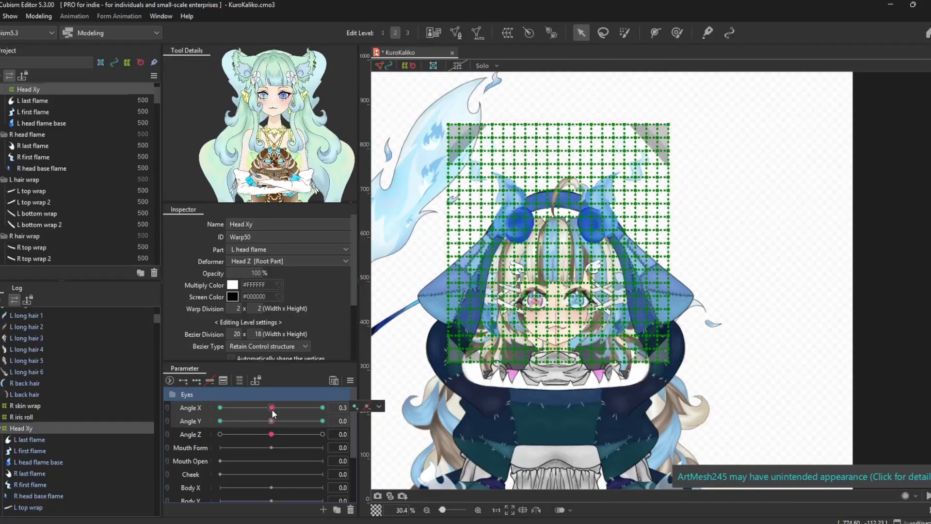
scroll(519, 257, "up", 4)
scroll(578, 259, "down", 4)
left_click_drag(578, 256, 569, 252)
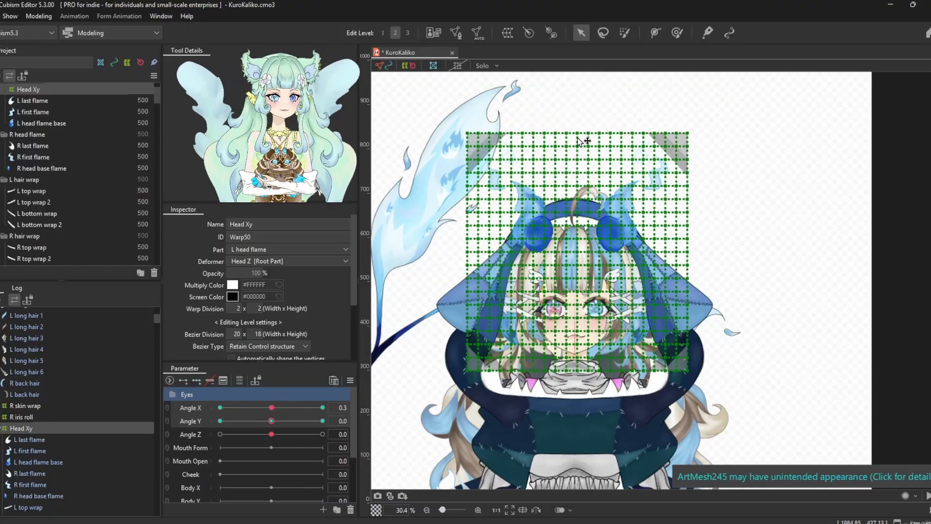
left_click(504, 212)
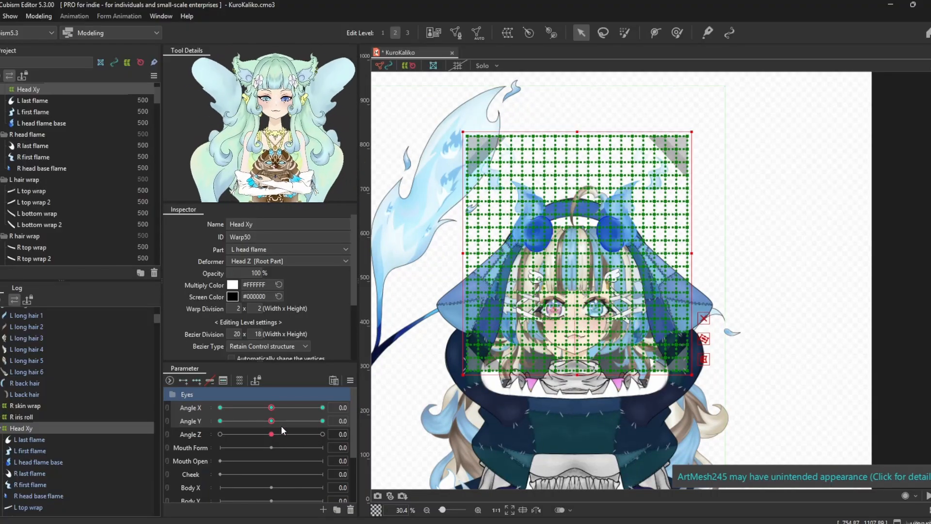
left_click_drag(271, 420, 190, 421)
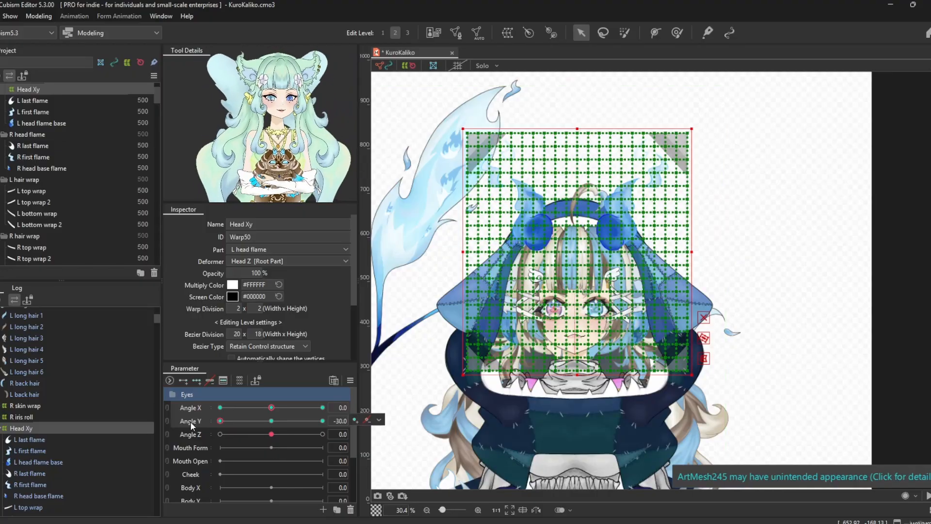
left_click(270, 421)
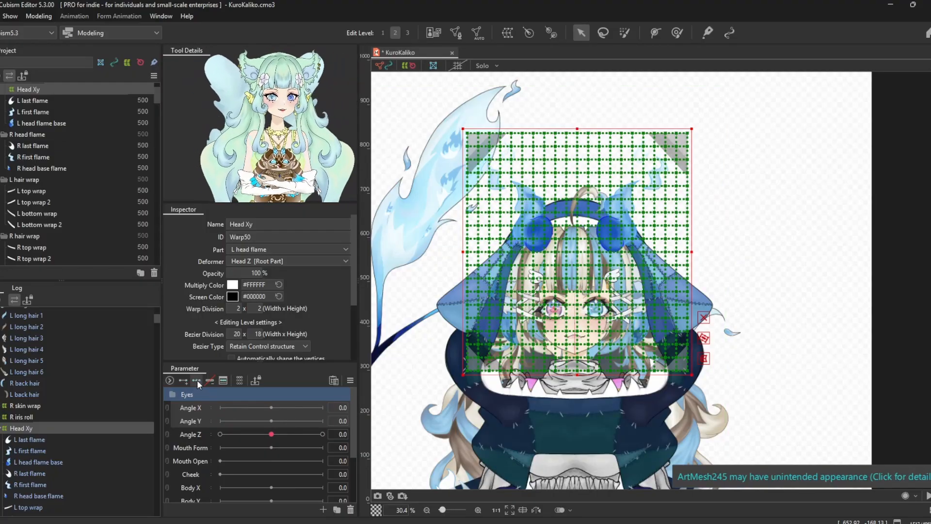
- Add three keyforms each on Angle X and Angle Y for Head Xy, and set Angle X to -30 with Angle Y at 0
left_click_drag(271, 420, 219, 421)
scroll(610, 294, "up", 2)
left_click(676, 33)
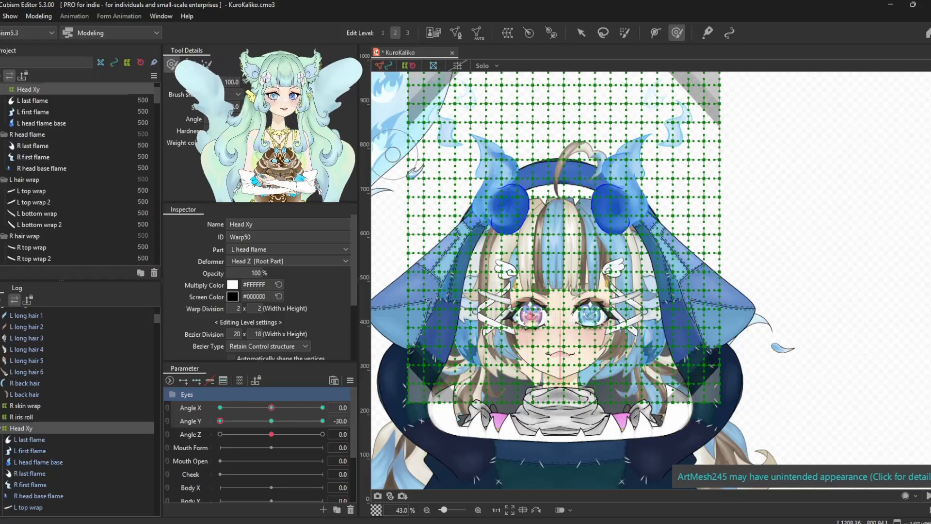
scroll(565, 316, "down", 2)
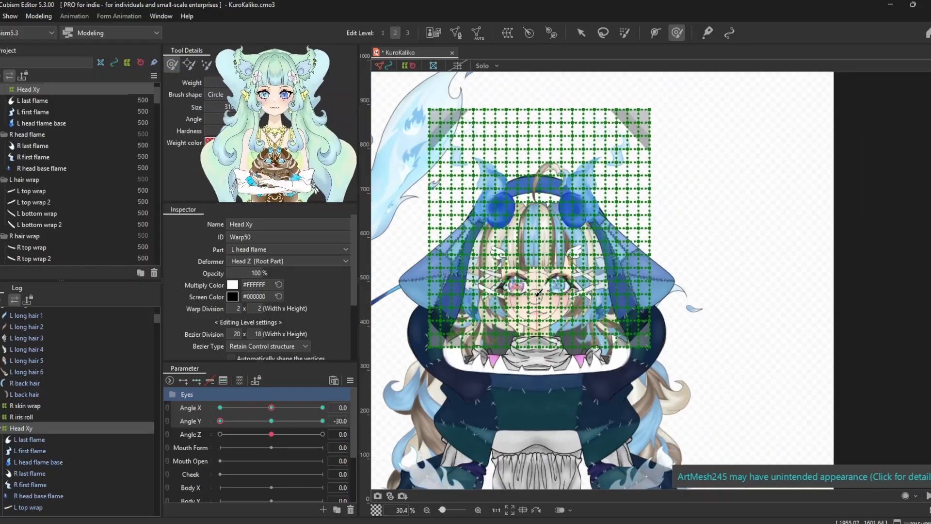
mouse_move(220, 421)
left_mouse_down()
mouse_move(271, 421)
mouse_move(220, 408)
left_mouse_up()
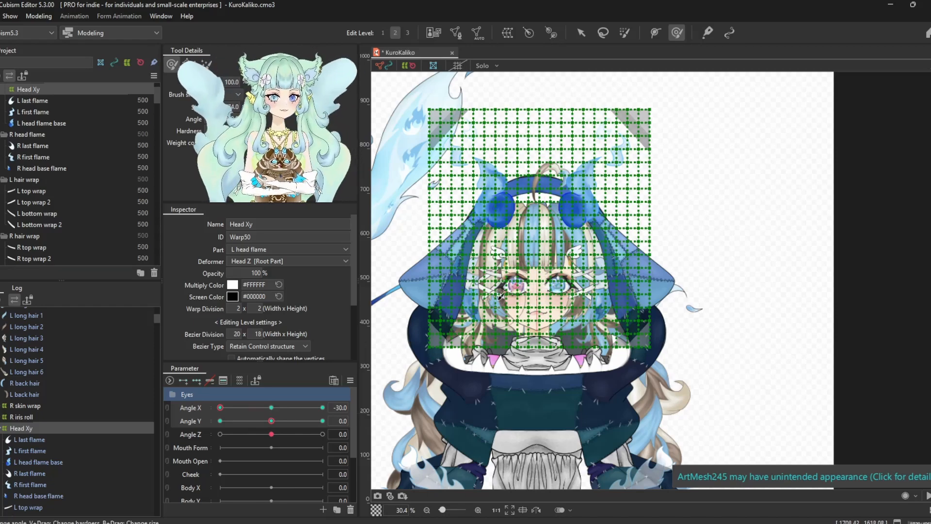
left_click_drag(503, 232, 548, 291)
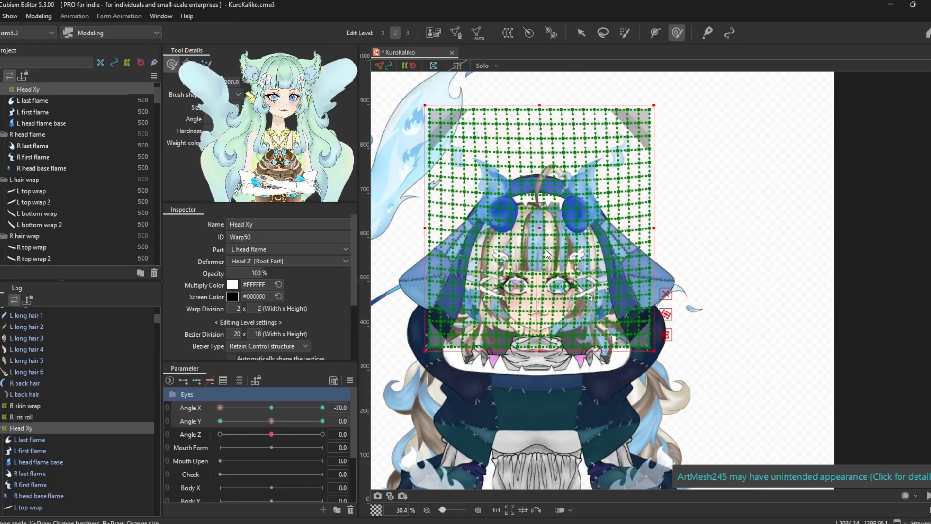
key("ctrl+z")
scroll(548, 292, "up", 2)
left_click(580, 33)
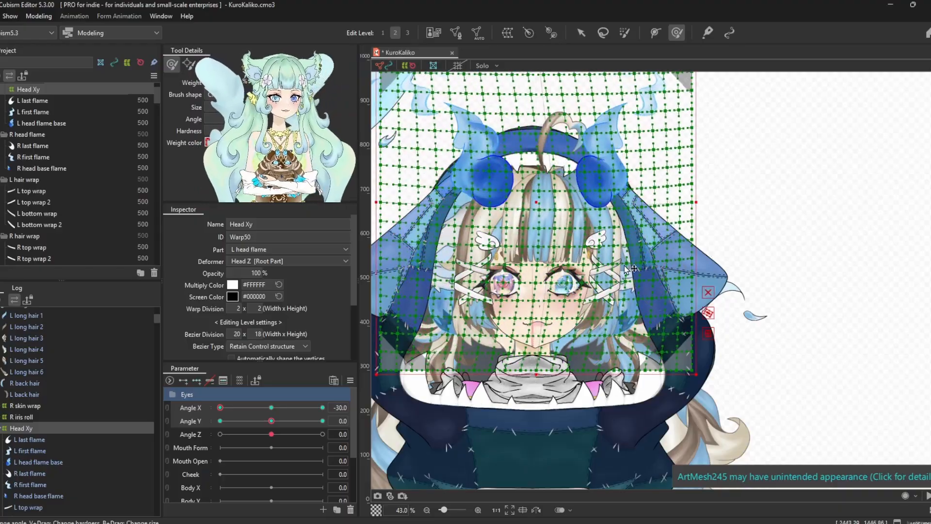
scroll(595, 235, "down", 2)
scroll(564, 220, "up", 1)
scroll(569, 265, "up", 4)
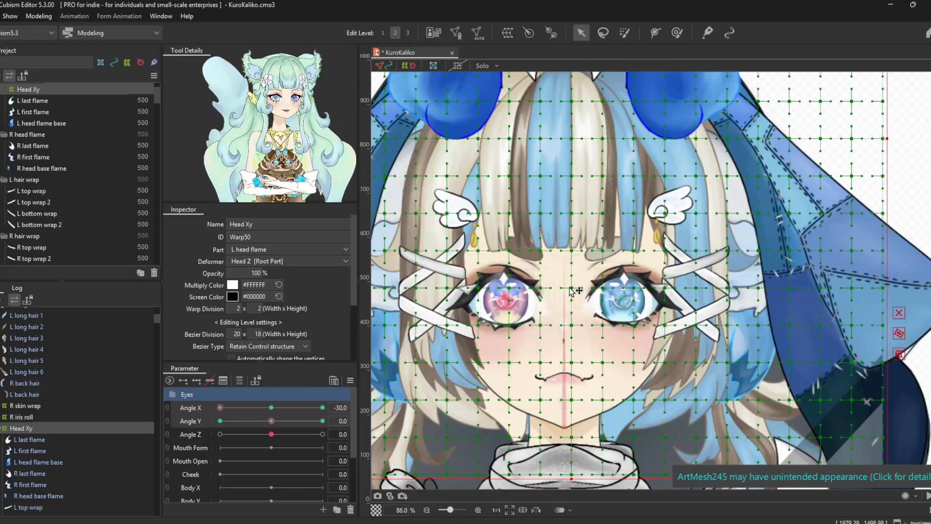
scroll(575, 287, "down", 4)
mouse_move(570, 111)
left_mouse_down()
mouse_move(569, 156)
mouse_move(570, 118)
left_mouse_up()
key("ctrl+z")
scroll(569, 234, "up", 2)
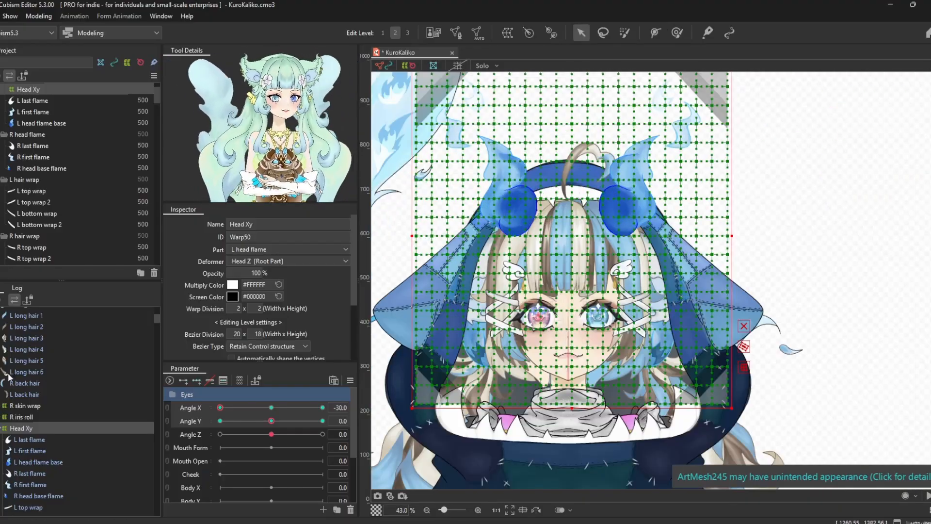
- Move the R brow, L Eyebrow, L skin wrap and L iris roll deformers into Head Xy and reselect Head Xy
scroll(26, 387, "down", 10)
scroll(25, 409, "down", 6)
left_click(20, 359)
left_click(21, 393, "shift")
left_click_drag(21, 392, 22, 351)
scroll(20, 366, "up", 14)
left_click(22, 469)
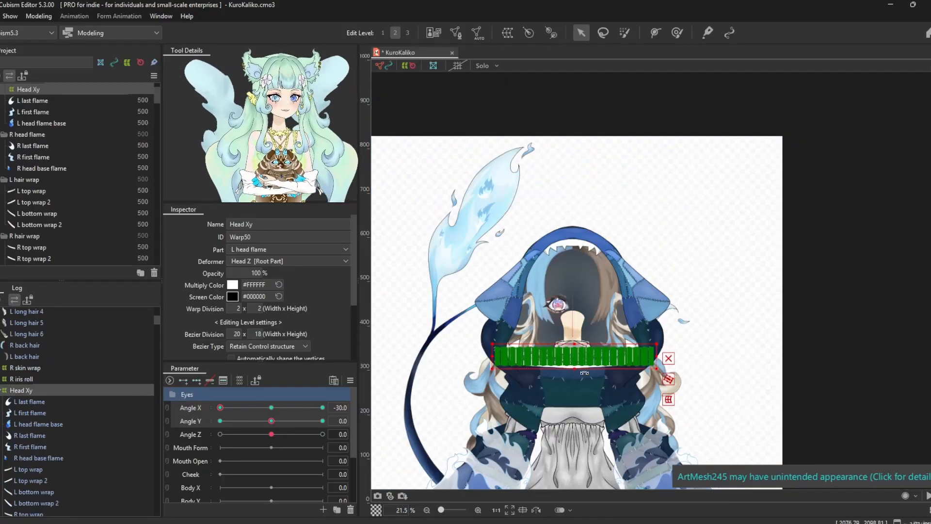
scroll(534, 260, "up", 2)
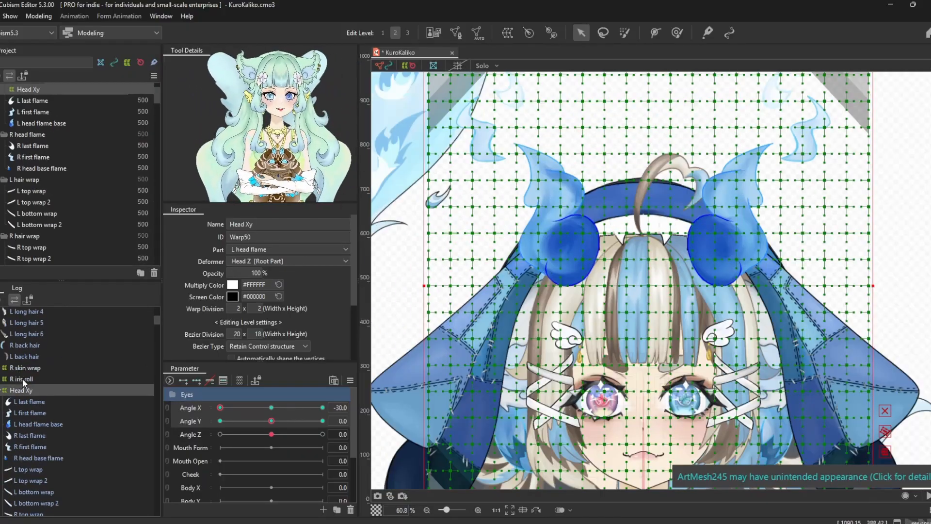
- Try shifting the Head Xy deformer, undo it, check Angle X at 0, and return Angle X to -30
scroll(23, 379, "up", 3)
scroll(574, 324, "down", 2)
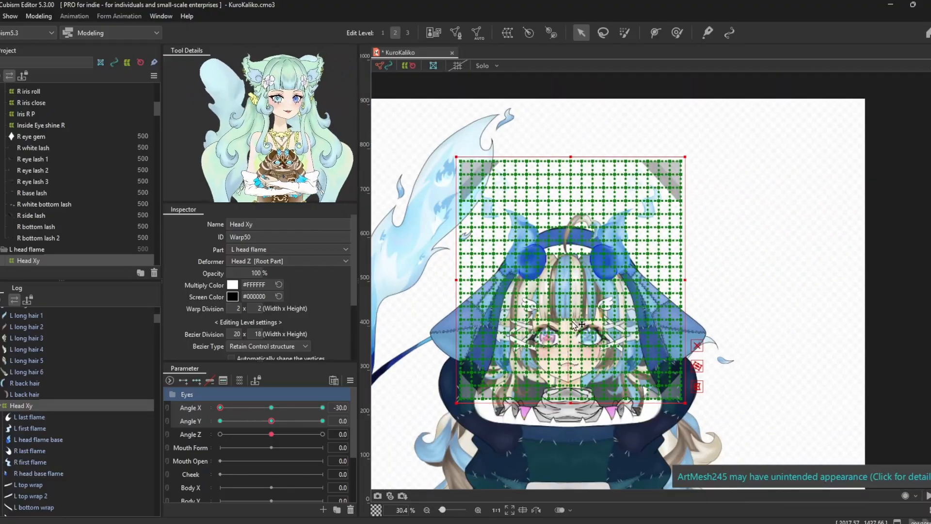
mouse_move(572, 322)
left_mouse_down()
mouse_move(715, 360)
mouse_move(569, 313)
left_mouse_up()
key("ctrl+z")
left_click(271, 409)
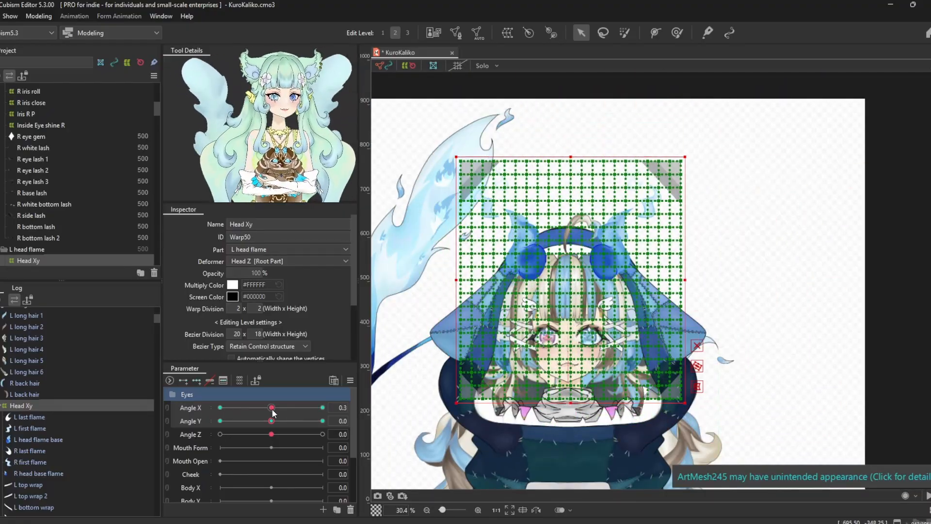
left_click_drag(272, 412, 271, 420)
left_click(199, 381)
left_click(220, 408)
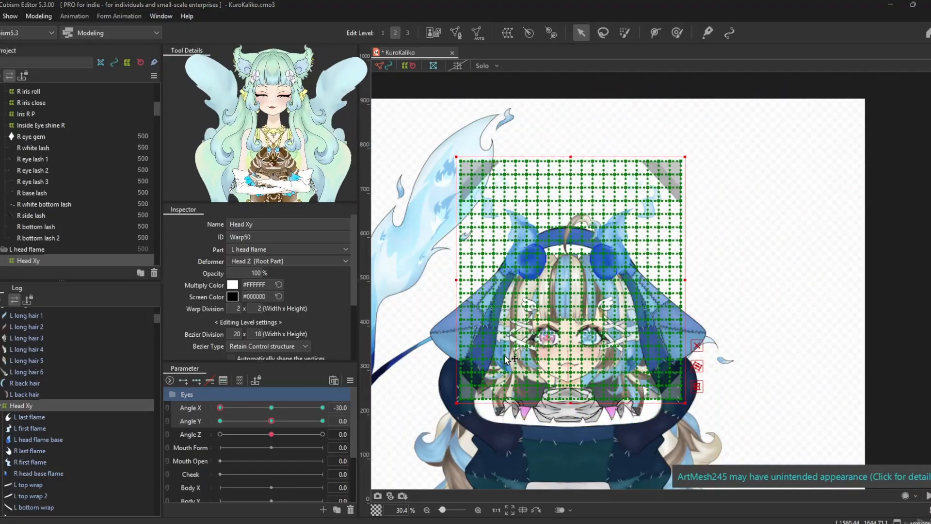
- Try reshaping the Head Xy warp with the deform brush at Angle X -30, and undo the strokes
left_click(677, 33)
scroll(582, 280, "up", 2)
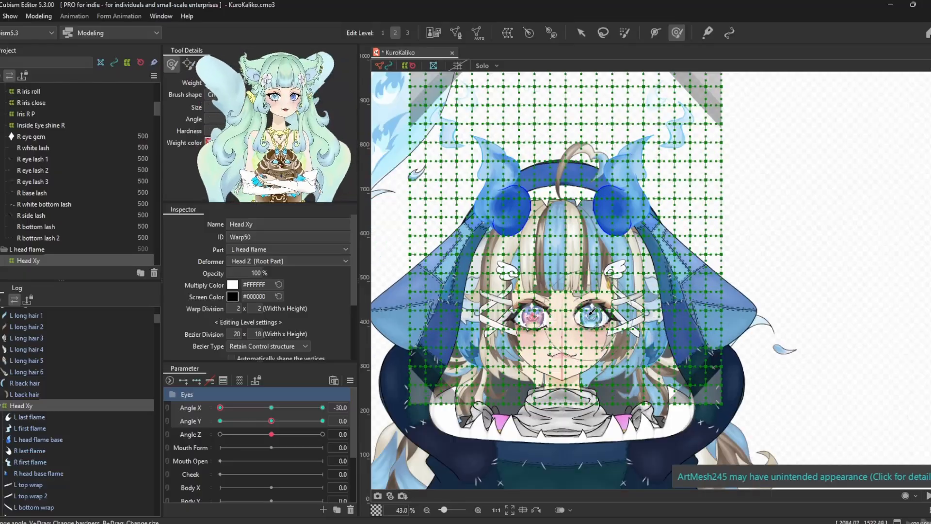
scroll(576, 364, "up", 2)
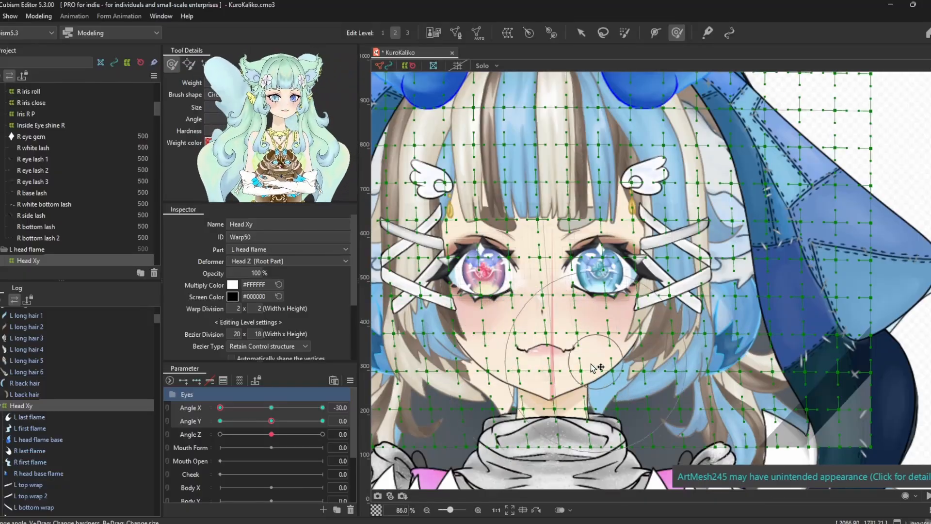
scroll(560, 249, "down", 3)
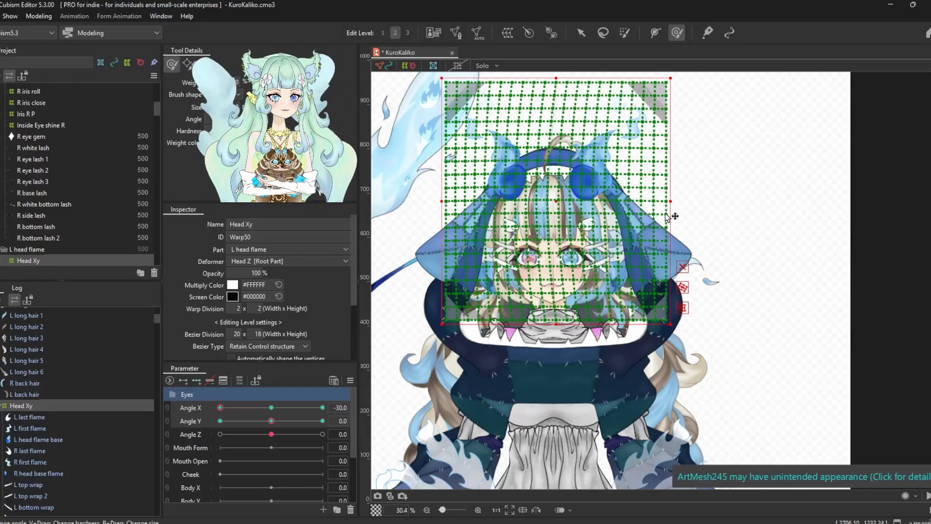
key("ctrl+z")
scroll(560, 258, "up", 4)
scroll(560, 259, "down", 4)
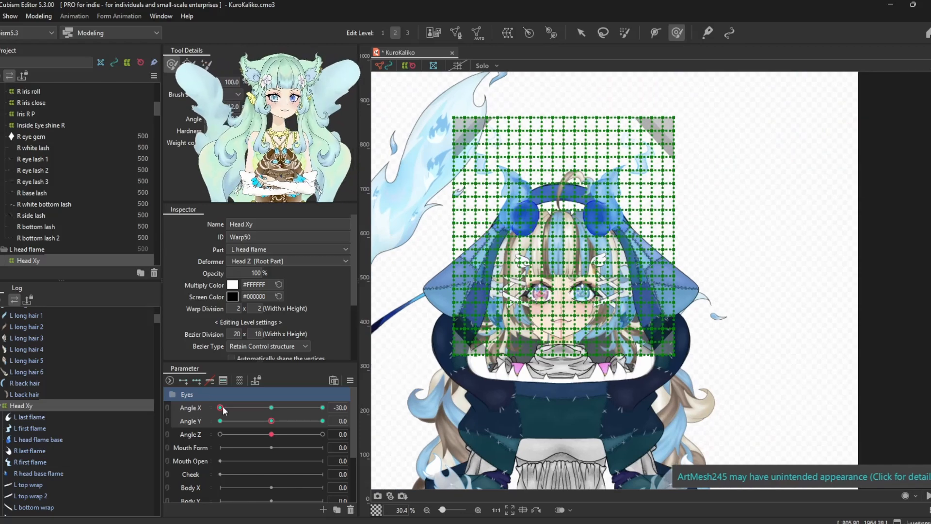
- Remove the Angle X and Angle Y keyforms from Head Xy and resize its warp grid to sit centred over the head
left_click_drag(221, 407, 271, 407)
left_click(210, 381)
left_click(581, 32)
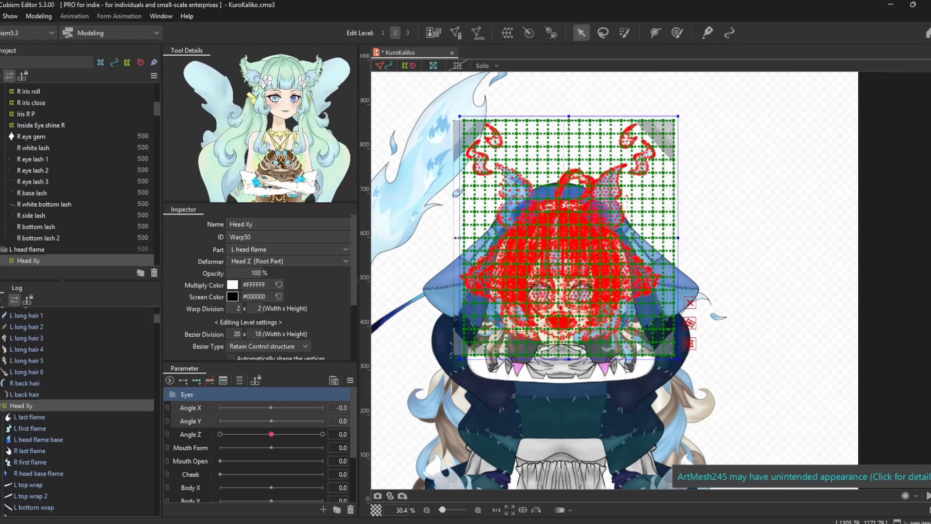
left_click_drag(563, 359, 563, 351)
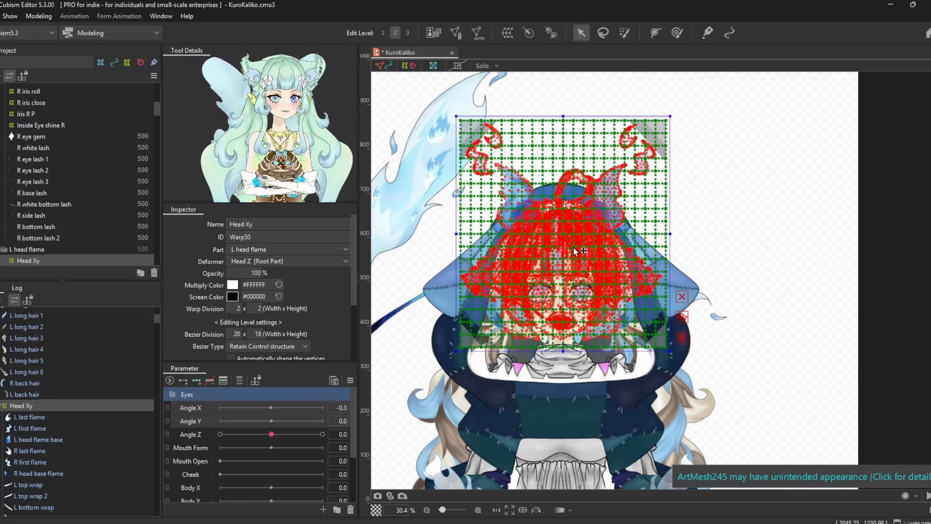
scroll(568, 280, "up", 8)
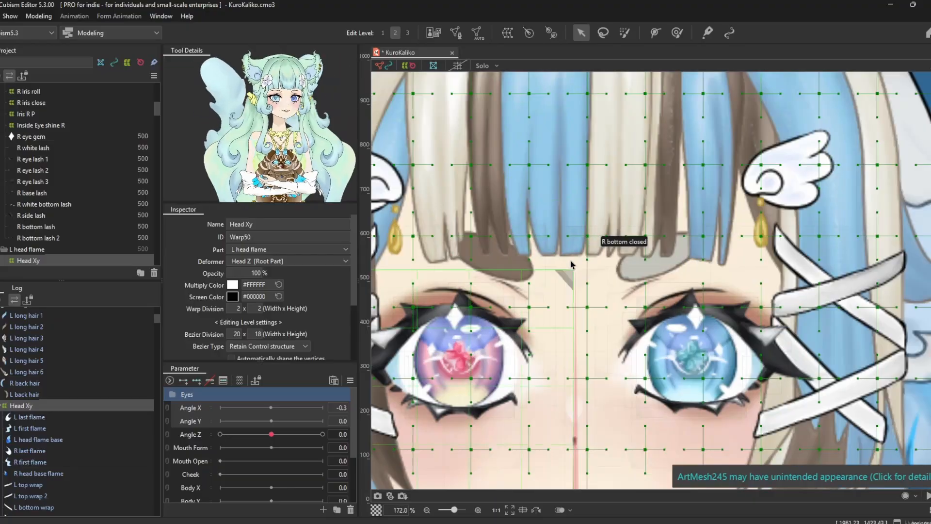
scroll(574, 295, "down", 8)
scroll(574, 296, "up", 3)
scroll(577, 288, "down", 3)
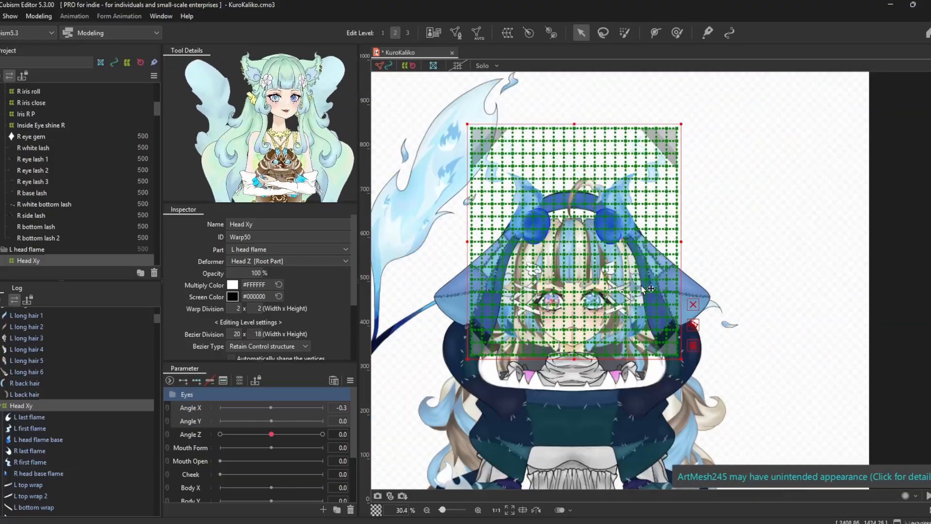
- Add three keyforms each on Angle X and Angle Y for Head Xy and set Angle X to -30
left_click_drag(271, 407, 272, 408)
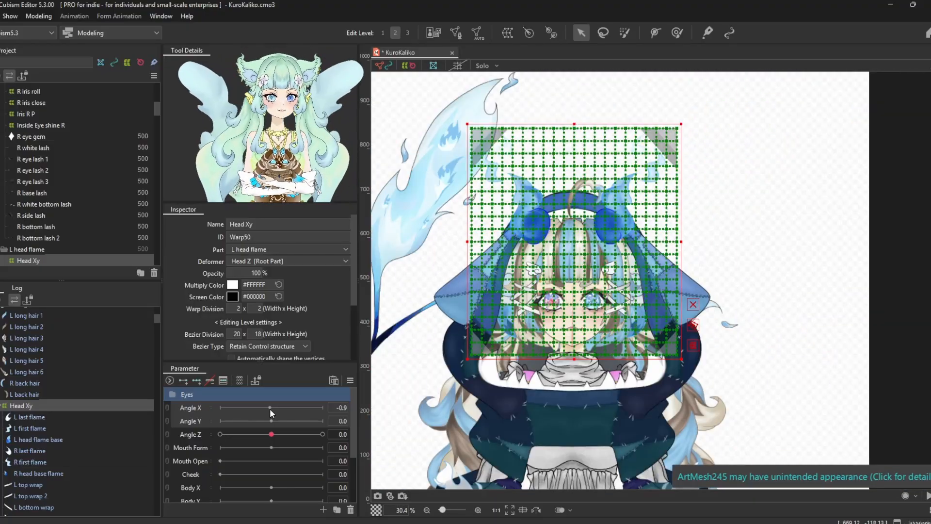
left_click(271, 408)
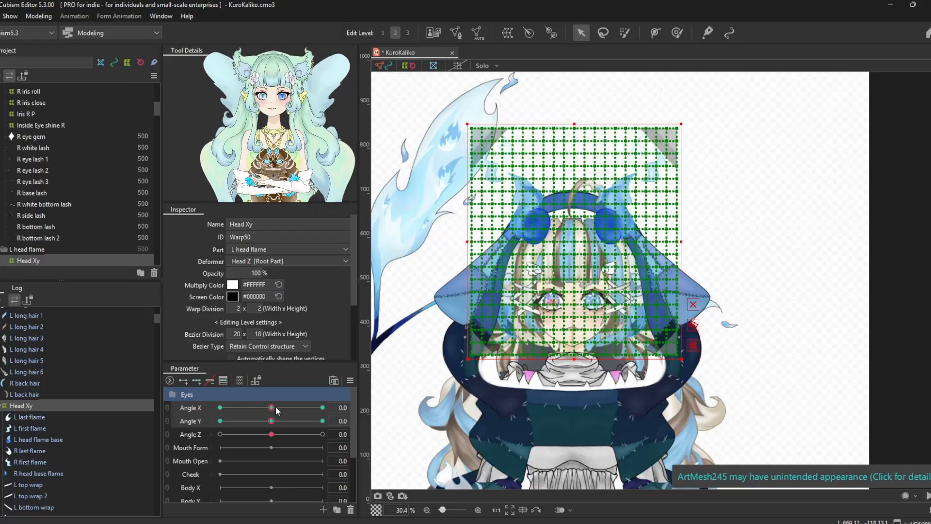
left_click_drag(275, 408, 220, 407)
- Try bending the side of the Head Xy grid by moving its control points, and undo the changes
scroll(558, 227, "up", 2)
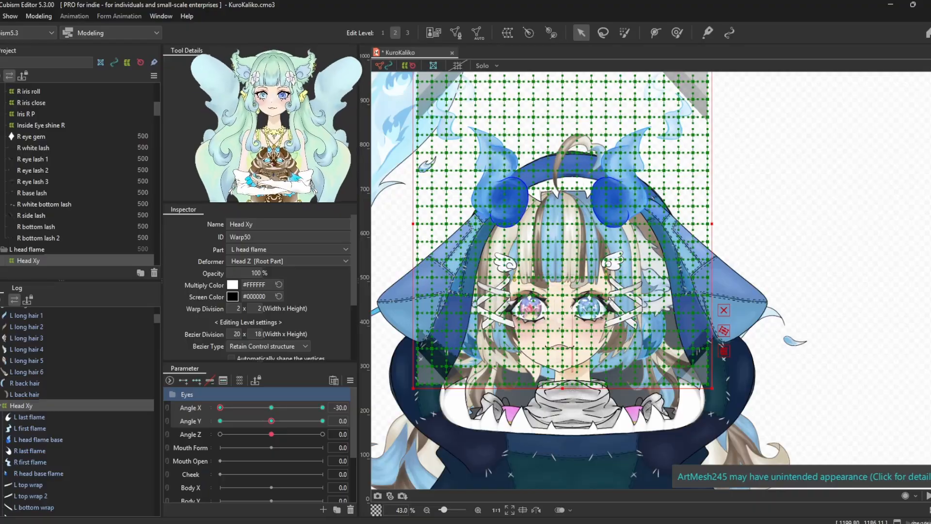
left_click_drag(418, 384, 436, 379)
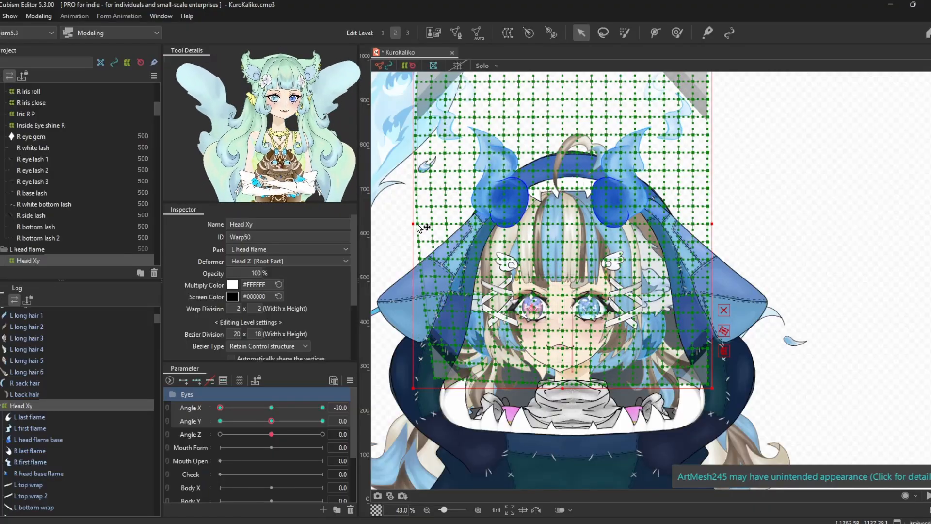
left_click_drag(428, 101, 427, 101)
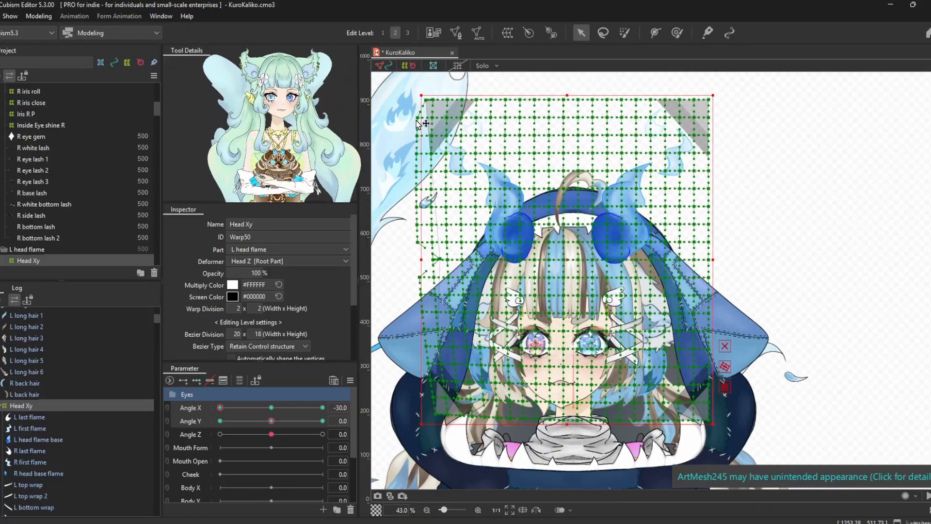
key("ctrl+z")
key("ctrl+z")
key("ctrl+z")
- Reshape the Head Xy grid with the deform brush at Angle X -30 so that the head turns sideways
left_click(676, 33)
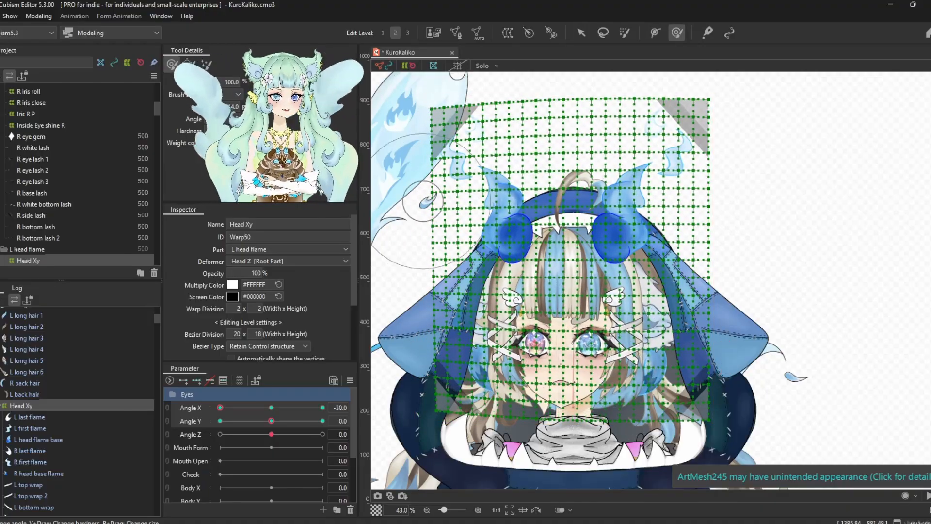
left_click_drag(628, 194, 635, 194)
left_click_drag(434, 310, 440, 310)
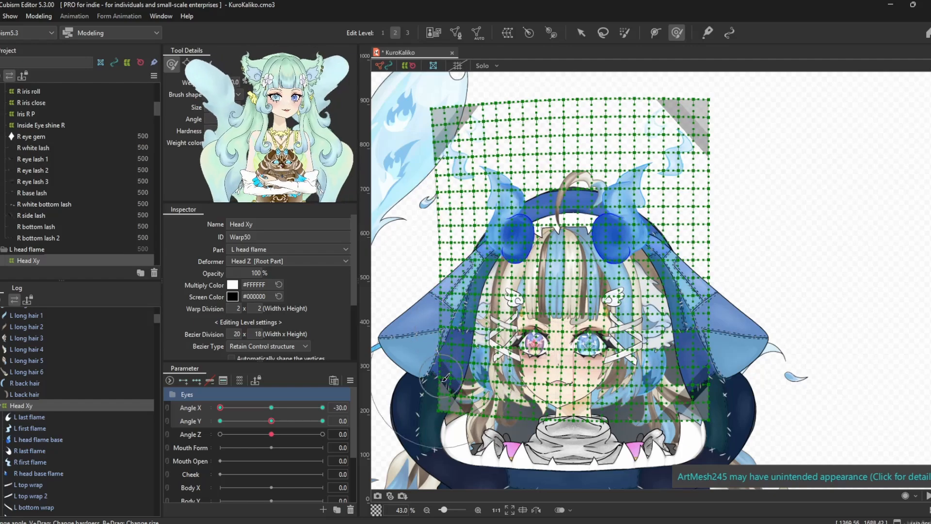
left_click_drag(431, 108, 432, 107)
mouse_move(564, 318)
left_mouse_down()
mouse_move(544, 333)
mouse_move(562, 262)
mouse_move(519, 350)
left_mouse_up()
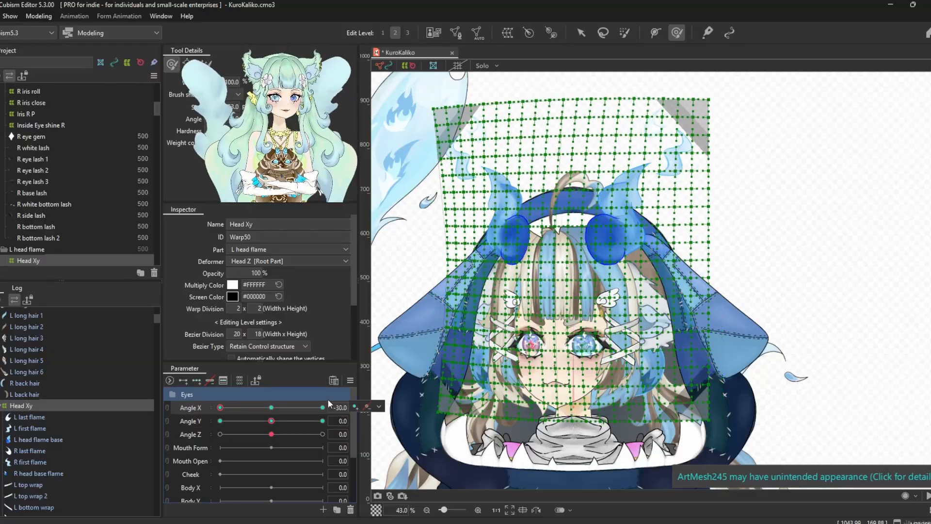
- Mirror the Head Xy motion from Angle X -30 with a horizontal flip, and check the head turn across Angle X
left_click(350, 380)
left_click(394, 340)
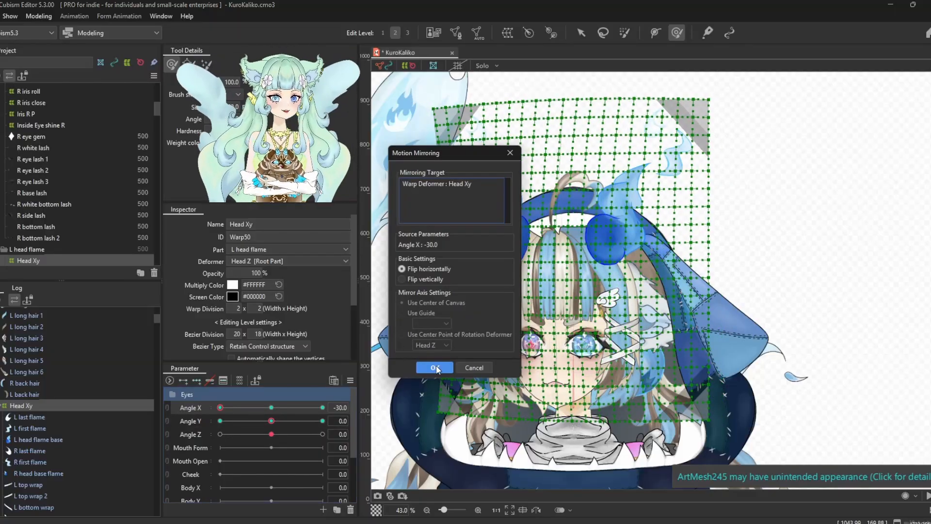
left_click(435, 365)
left_click(323, 408)
left_click_drag(322, 407, 272, 407)
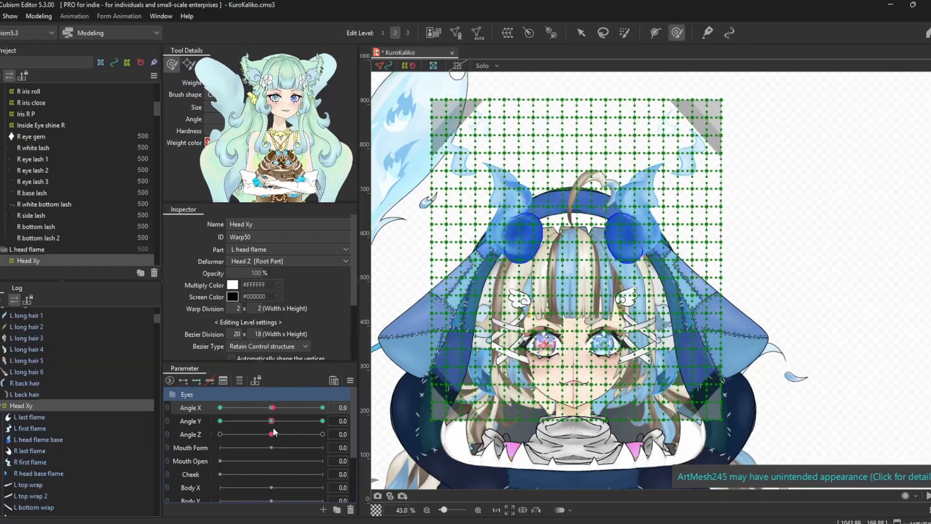
- Find the Hood part among the model parts and hide it
scroll(18, 185, "down", 5)
scroll(78, 175, "down", 15)
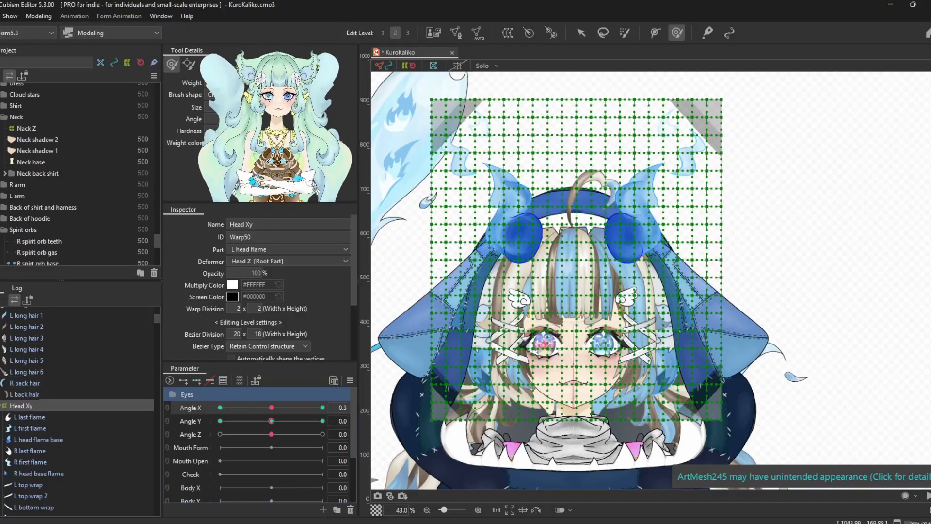
scroll(77, 175, "up", 10)
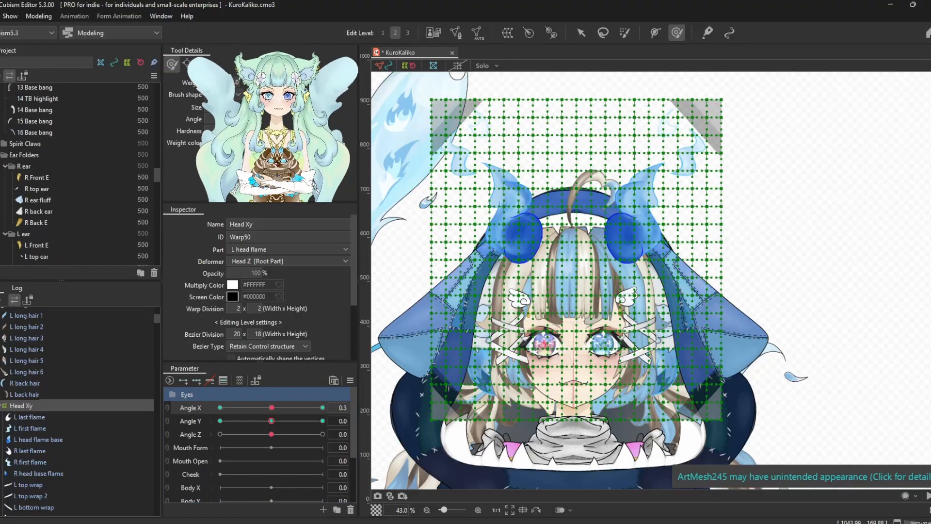
scroll(77, 175, "up", 10)
left_click(0, 222)
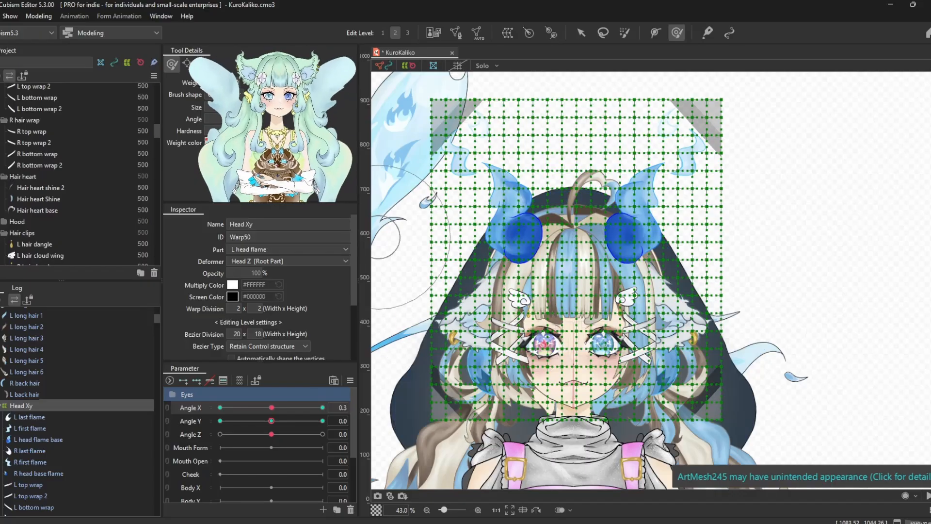
- Find the Back of hoodie art mesh in the Hair base and back of hood part and hide it
scroll(77, 174, "down", 10)
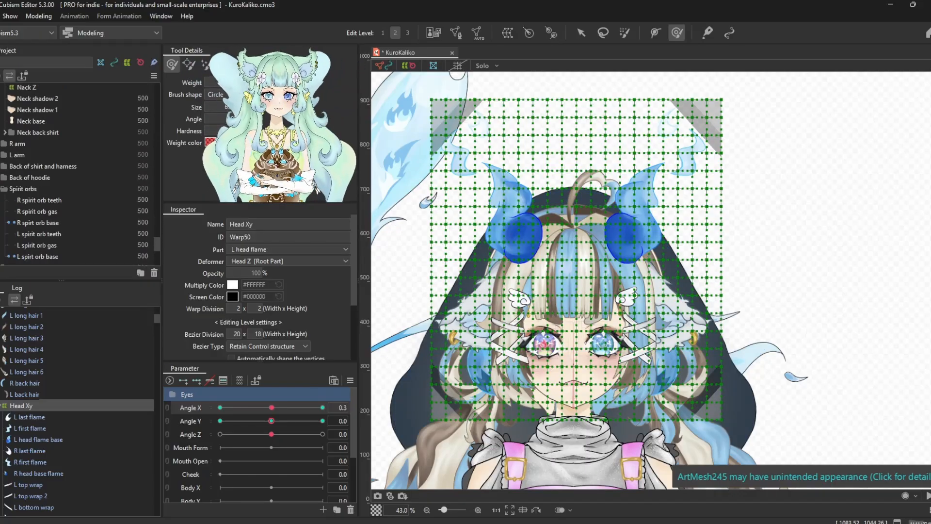
scroll(78, 175, "down", 5)
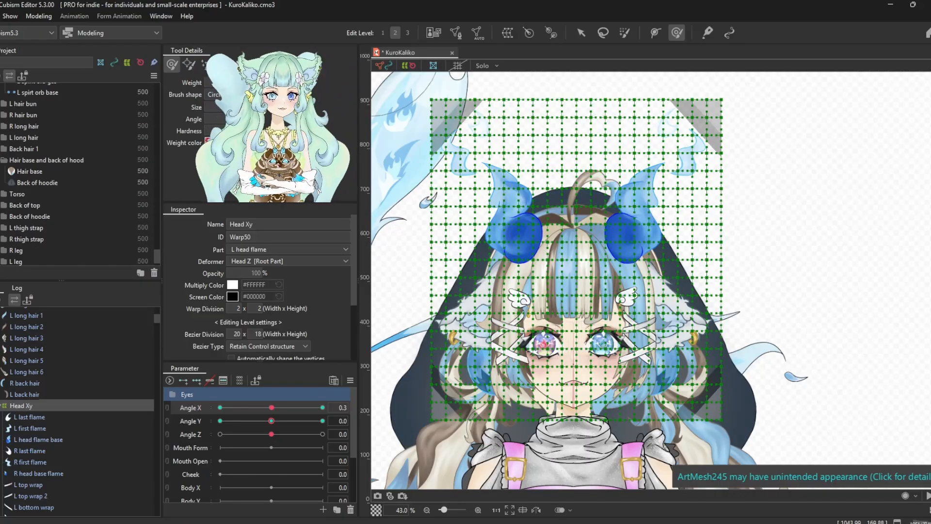
scroll(78, 174, "down", 2)
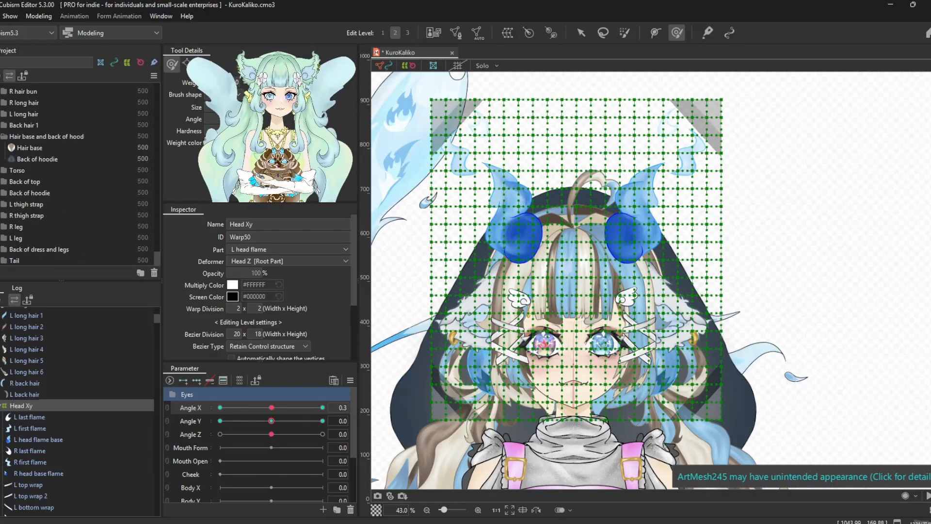
left_click(408, 415)
- Reselect the Head Xy deformer and set Angle X to 0
scroll(37, 398, "up", 10)
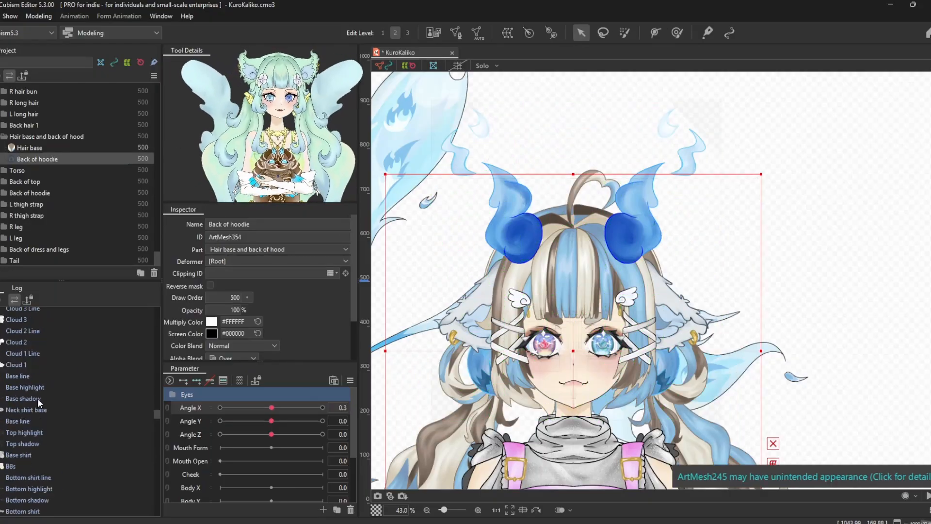
left_click(23, 369)
left_click_drag(271, 407, 270, 431)
- Look through the deformer hierarchy for head and hair objects that are still outside Head Xy
scroll(49, 380, "down", 5)
scroll(37, 404, "down", 5)
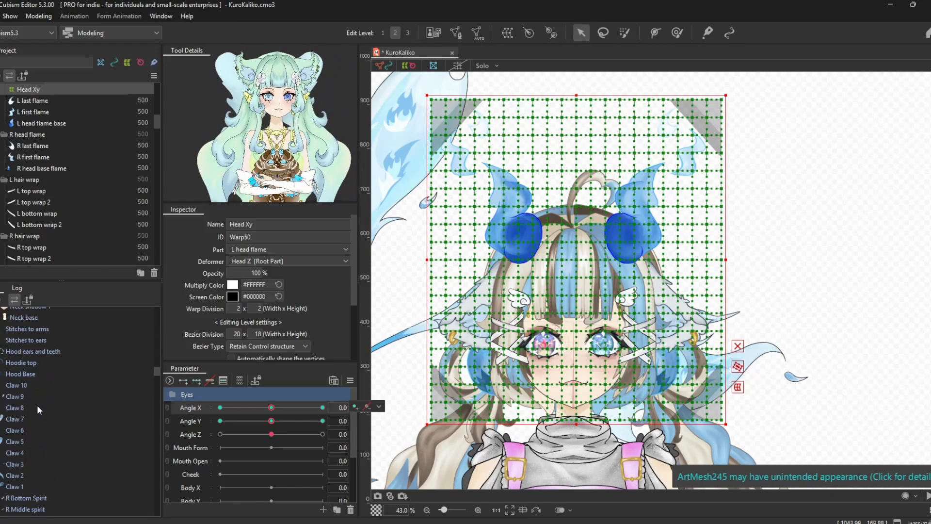
scroll(56, 380, "down", 10)
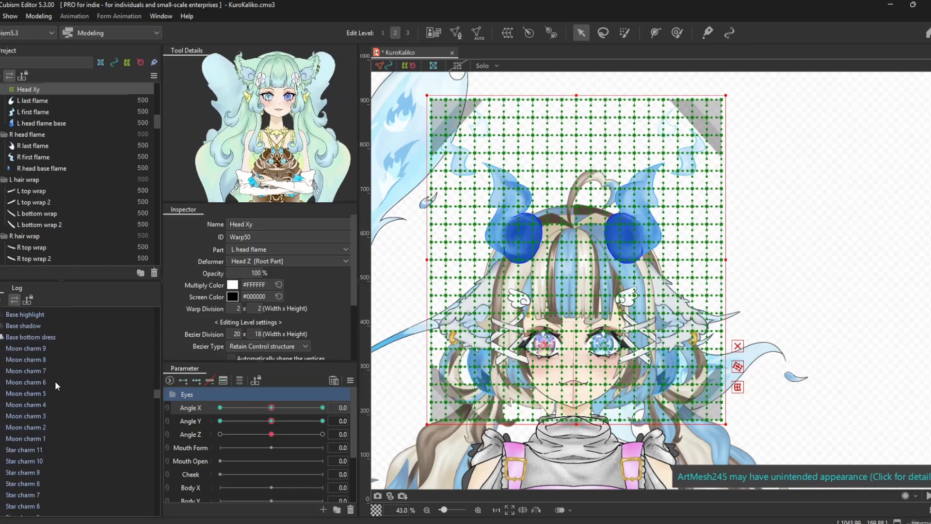
scroll(37, 406, "up", 10)
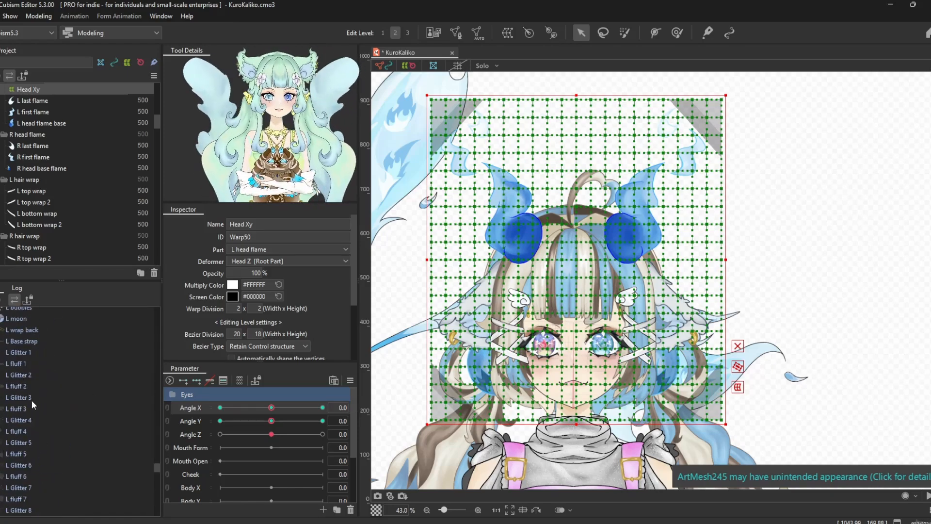
scroll(31, 394, "up", 10)
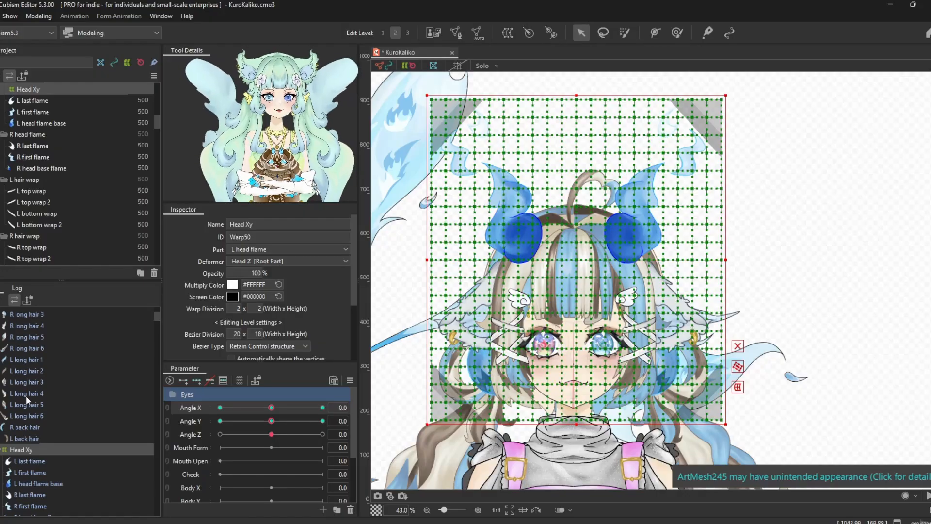
scroll(26, 391, "down", 10)
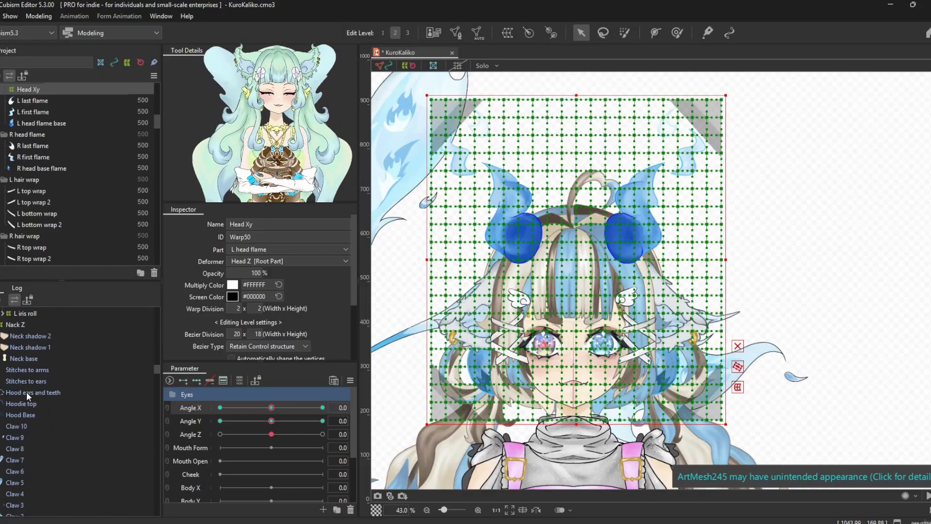
left_click(573, 231)
mouse_move(271, 434)
left_mouse_down()
mouse_move(328, 432)
mouse_move(271, 435)
left_mouse_up()
scroll(33, 372, "up", 5)
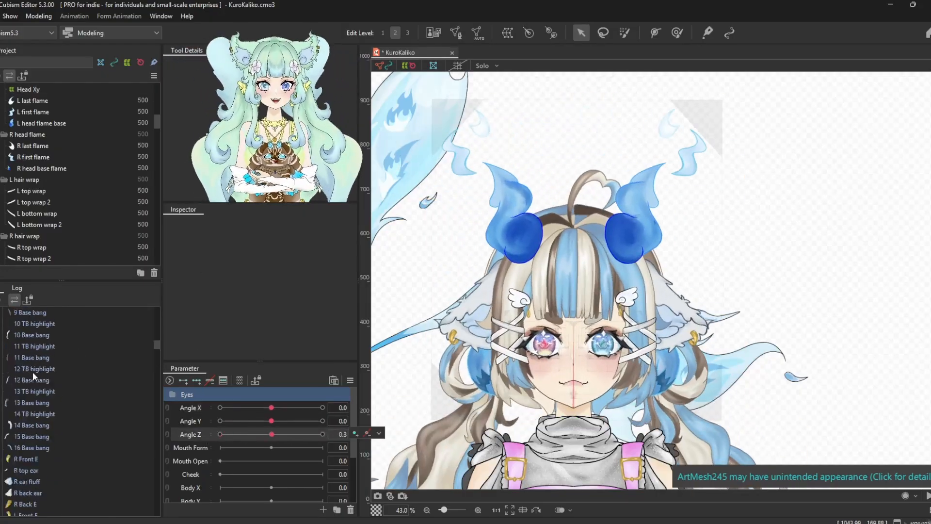
scroll(34, 371, "up", 5)
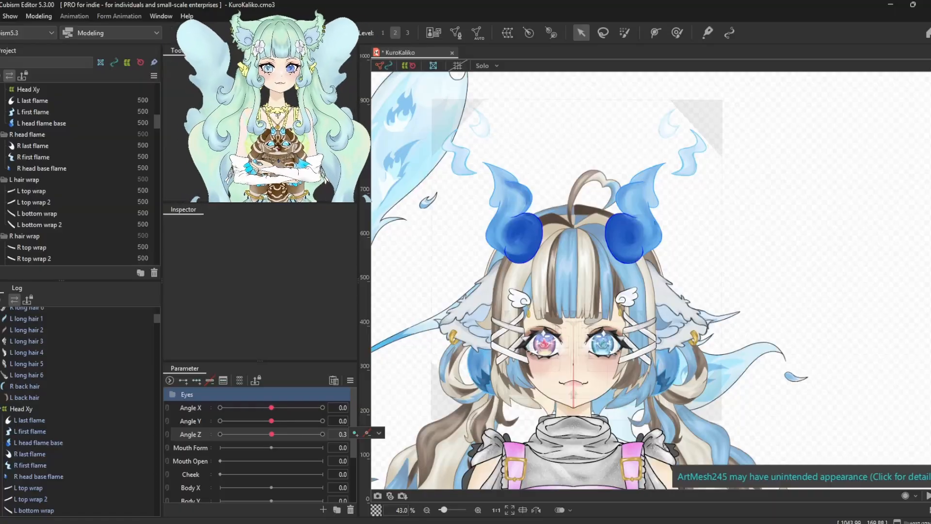
- Move the R back hair and L back hair meshes into the Head Xy deformer and check them with Angle X
left_click(27, 389)
left_click(26, 398, "shift")
left_click_drag(26, 397, 22, 411)
mouse_move(271, 408)
left_mouse_down()
mouse_move(248, 408)
mouse_move(318, 409)
mouse_move(223, 411)
mouse_move(310, 414)
mouse_move(270, 423)
left_mouse_up()
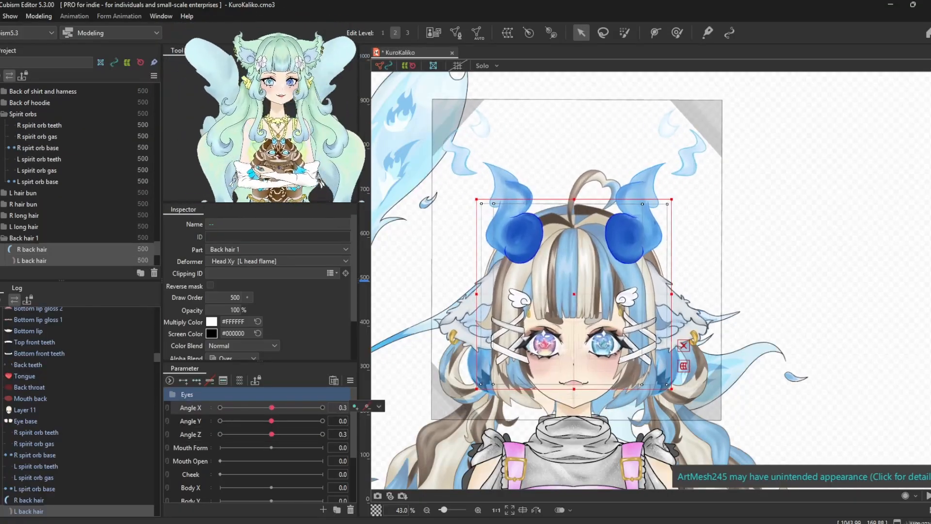
scroll(50, 431, "down", 10)
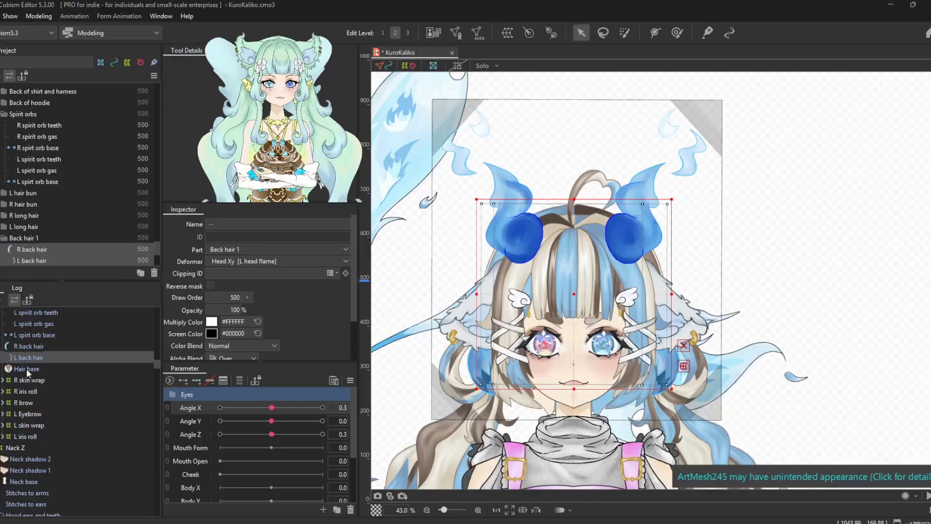
- Reshape the Head Xy grid at Angle X -30 with the deform brush, refining its upper edge, corners and outline
scroll(24, 429, "up", 3)
left_click(24, 387)
left_click_drag(271, 407, 202, 409)
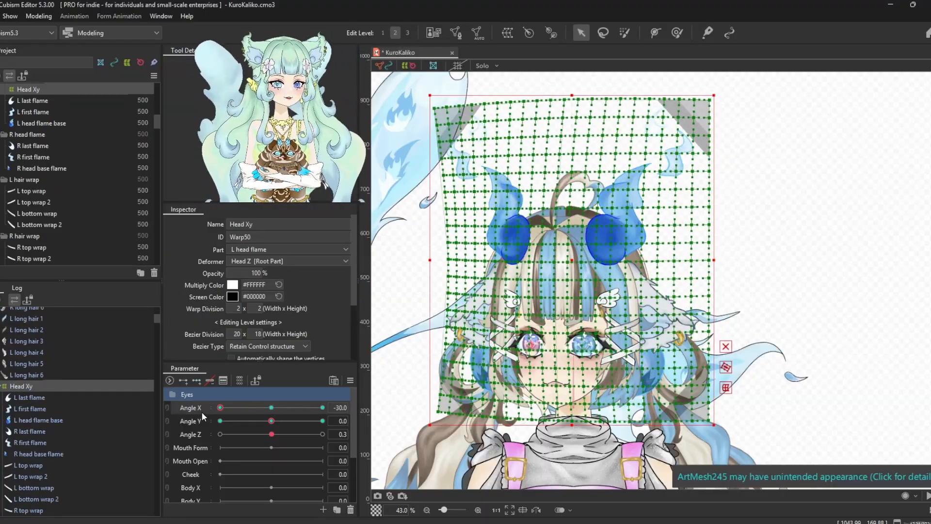
key("b")
left_click_drag(570, 128, 568, 139)
left_click_drag(675, 132, 673, 142)
mouse_move(457, 123)
left_mouse_down()
mouse_move(519, 291)
mouse_move(608, 233)
mouse_move(557, 291)
left_mouse_up()
left_click_drag(560, 416, 549, 348)
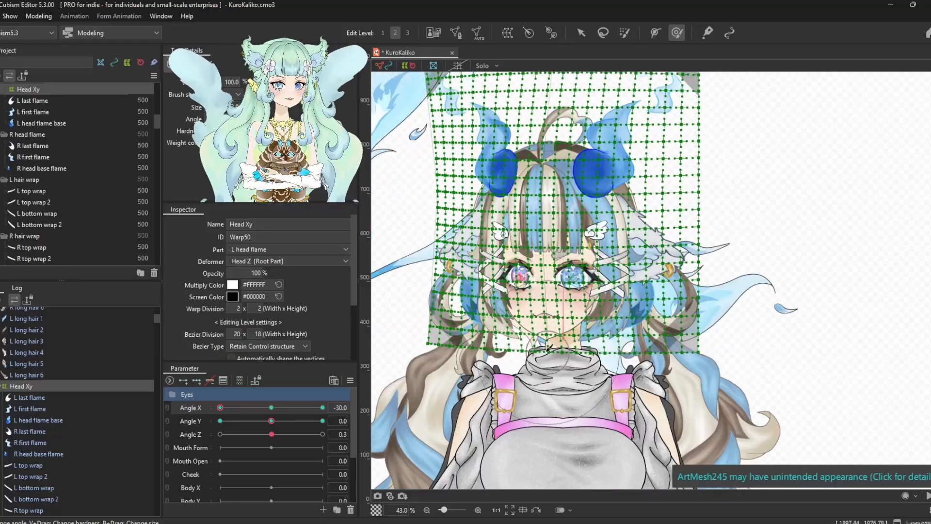
left_click_drag(427, 194, 458, 281)
scroll(551, 213, "down", 3)
scroll(557, 121, "up", 3)
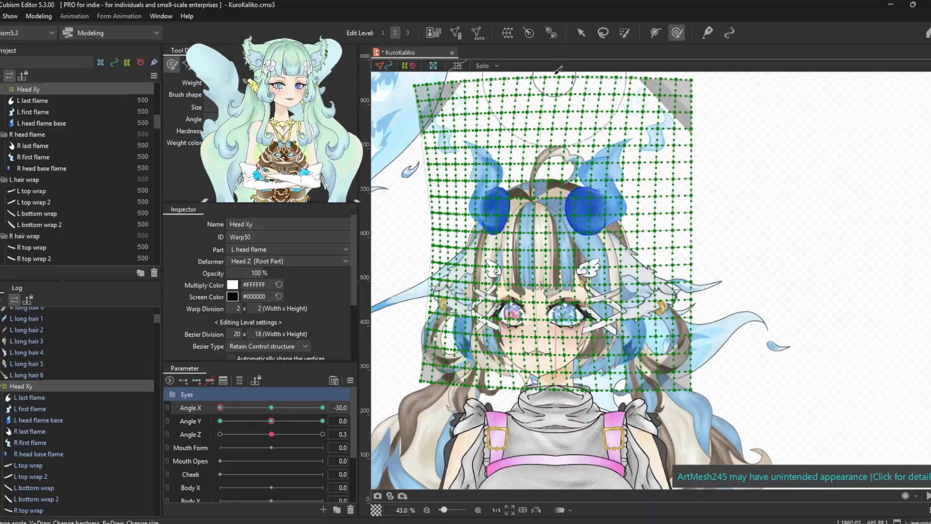
left_click_drag(553, 76, 552, 82)
left_click_drag(697, 90, 699, 95)
- Mirror the Head Xy shape at Angle X -30 to the opposite head turn and sweep Angle X to check it
mouse_move(220, 407)
left_mouse_down()
mouse_move(283, 407)
mouse_move(220, 408)
left_mouse_up()
left_click(350, 380)
left_click(401, 339)
left_click(421, 391)
left_click_drag(322, 408, 207, 418)
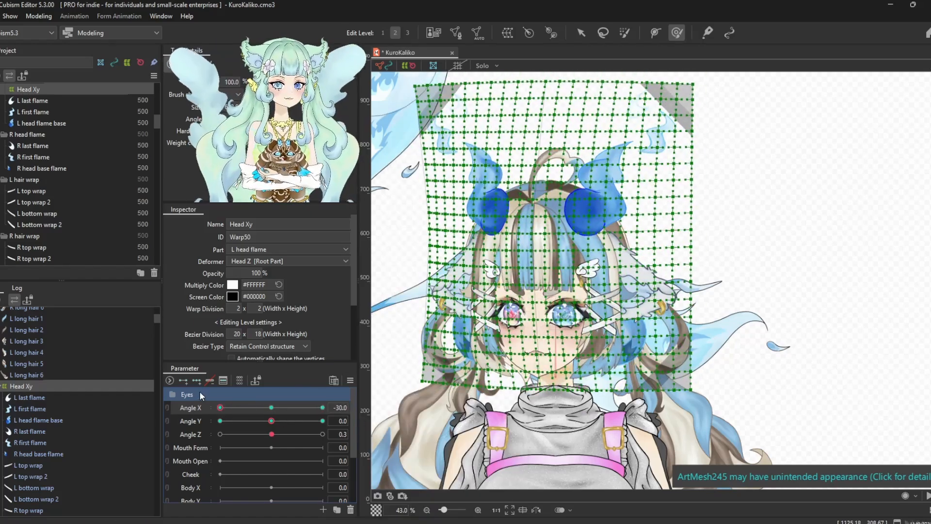
- Return Angle X to about 0, duplicate the Head Xy deformer and rename the copy Face Xy
scroll(420, 249, "up", 5)
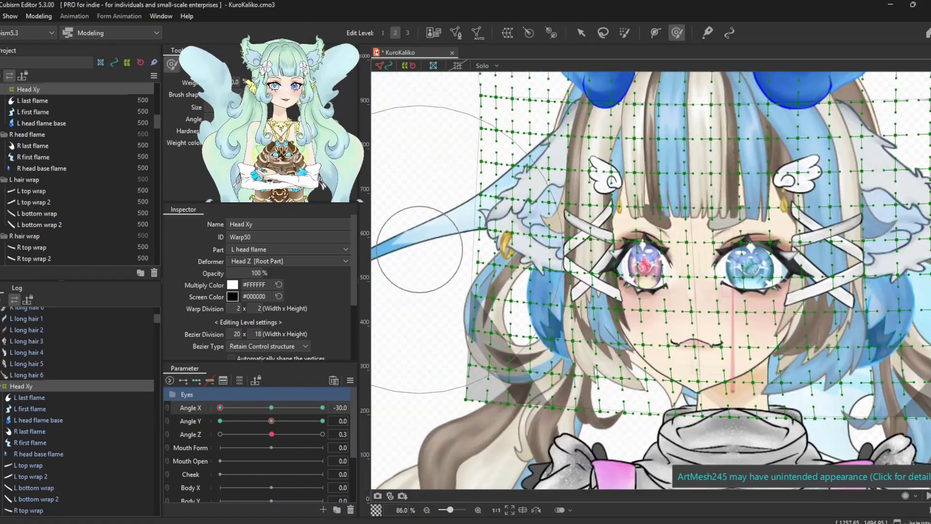
left_click_drag(222, 410, 271, 416)
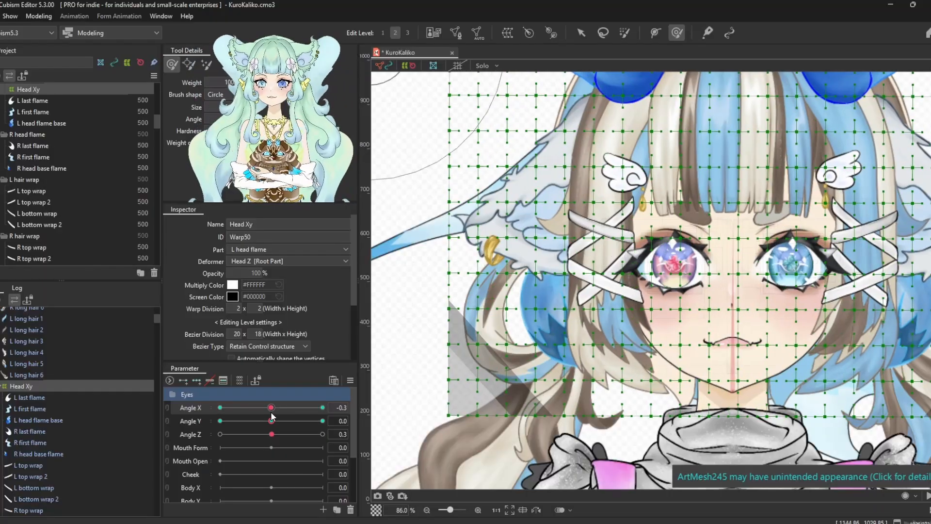
key("ctrl+v")
left_click(250, 224)
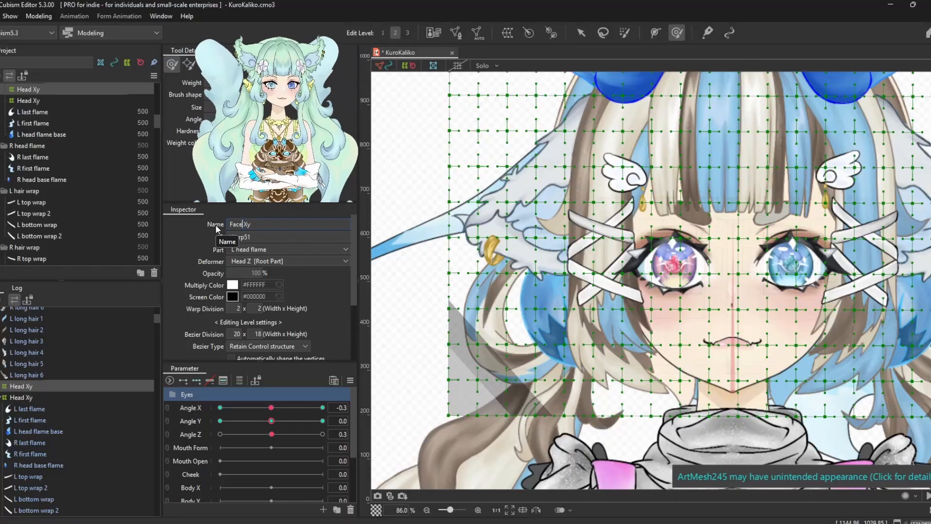
- Nest Face Xy inside Head Xy and try to move it further up the deformer hierarchy
left_click_drag(22, 400, 22, 401)
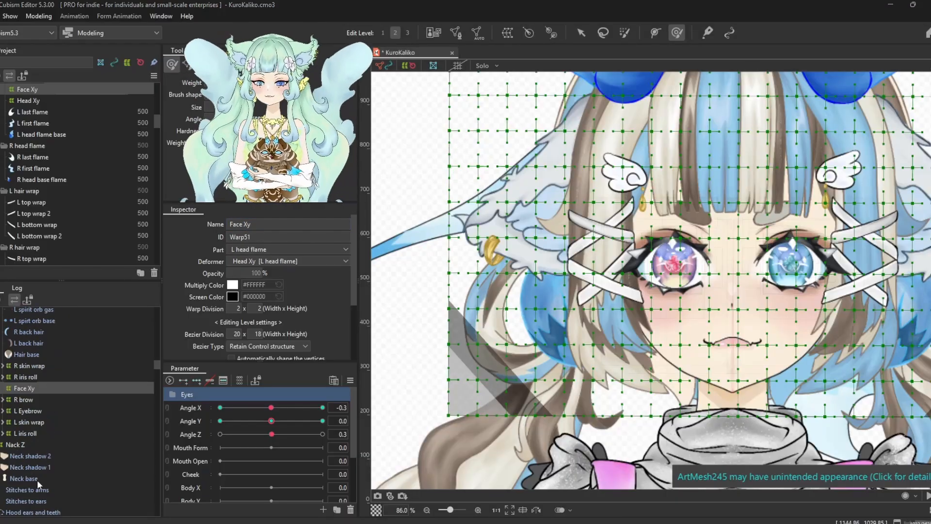
scroll(24, 393, "up", 10)
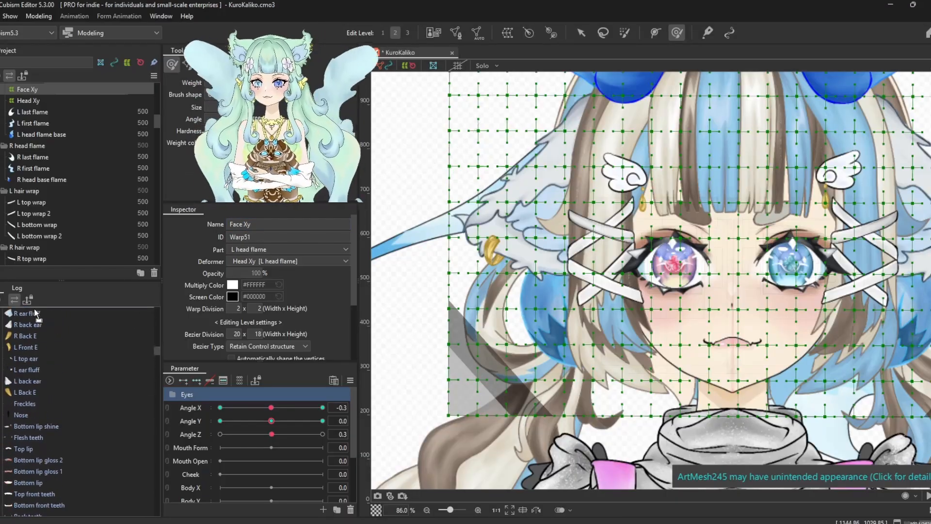
scroll(35, 313, "up", 4)
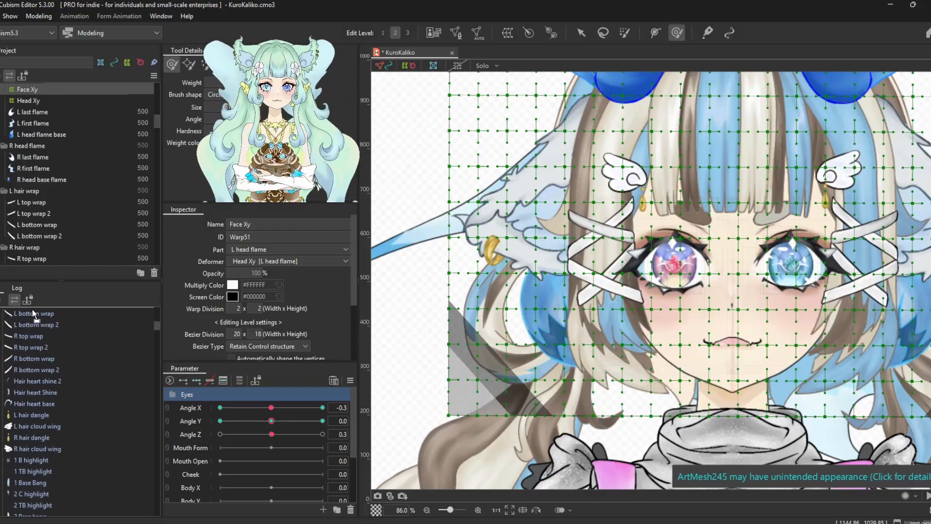
scroll(32, 310, "down", 8)
scroll(26, 411, "up", 4)
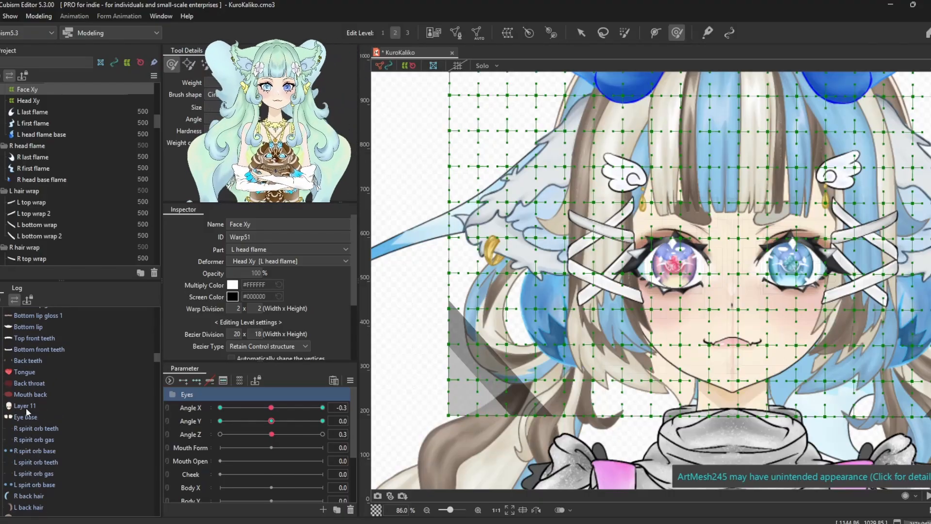
- Select the Layer 11 and Eye base meshes and try to move them into Face Xy
left_click(25, 406)
left_click(63, 413, "ctrl")
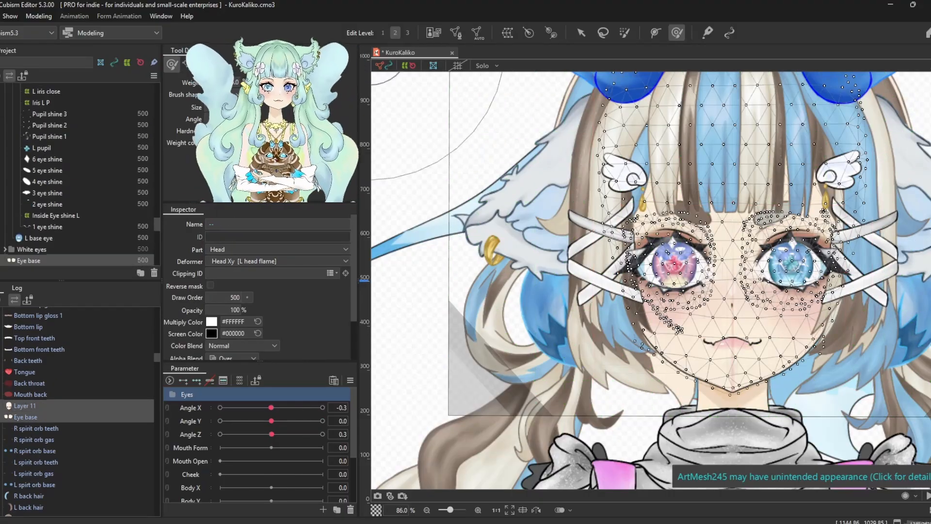
scroll(32, 432, "down", 3)
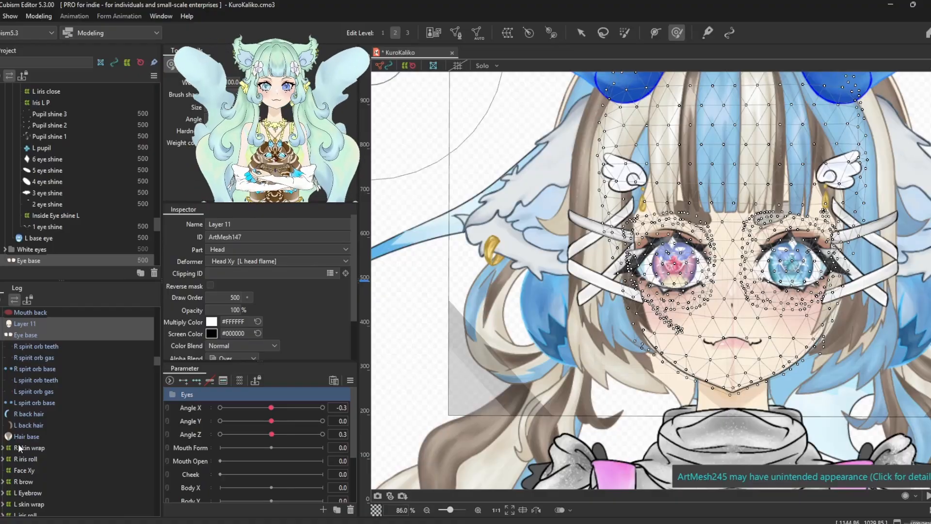
scroll(19, 443, "down", 5)
scroll(20, 381, "up", 5)
scroll(23, 383, "down", 2)
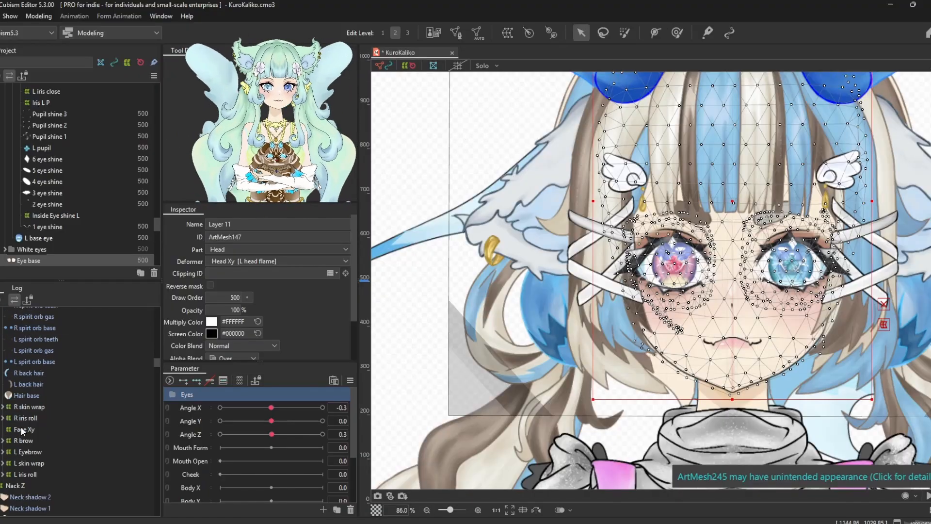
- Try to reposition Face Xy among the Head Xy children, near the Layer 11 and Eye base meshes
left_click(21, 426)
scroll(29, 349, "up", 6)
scroll(29, 369, "down", 2)
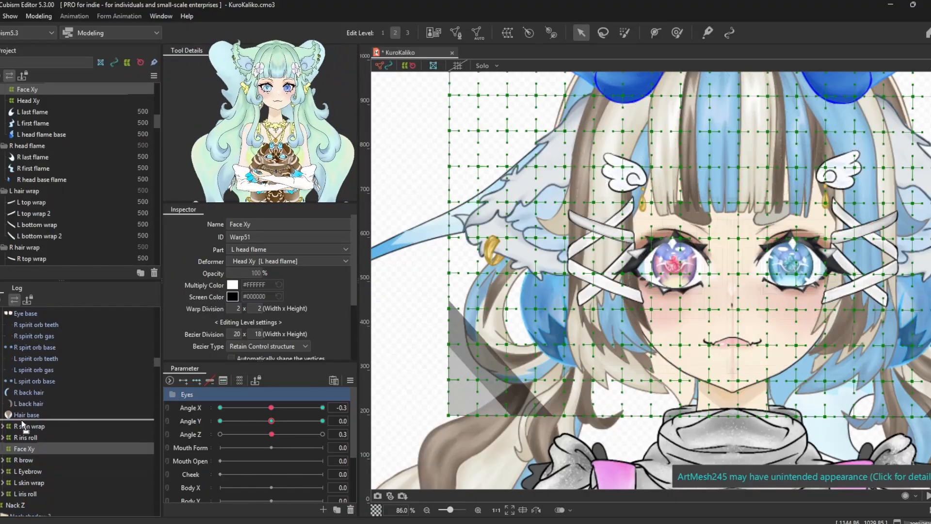
left_click(26, 354)
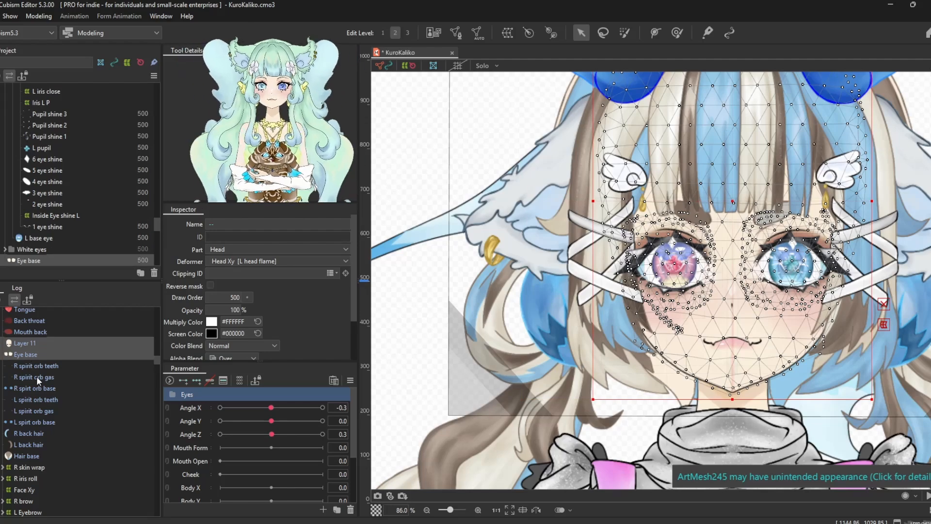
left_click(35, 367)
- Undo the recent selection changes and the nesting of Face Xy inside Head Xy
key("ctrl+z")
key("ctrl+z")
key("ctrl+z")
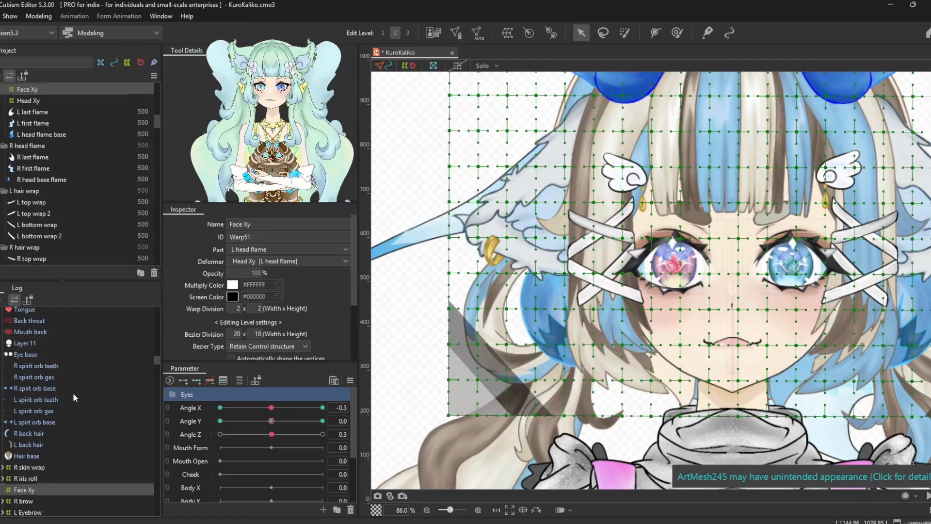
key("ctrl+z")
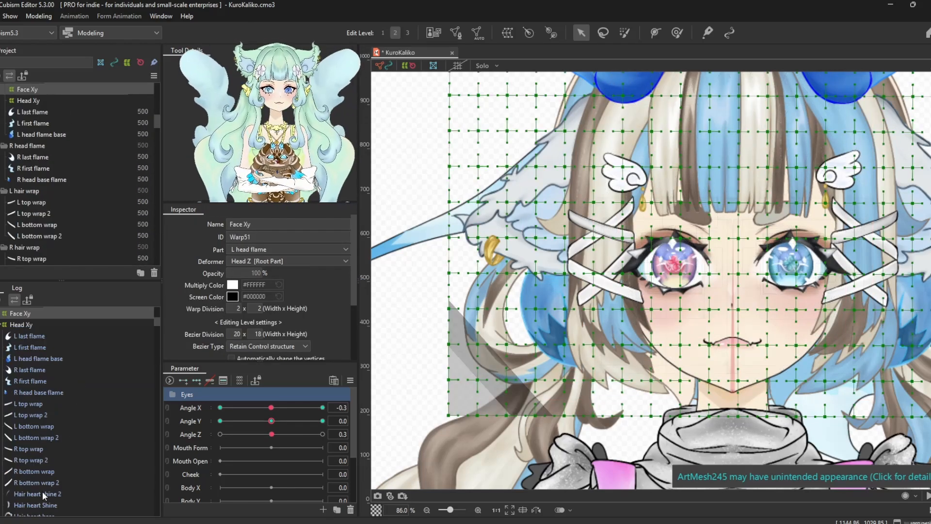
- Collapse Head Xy in the deformer hierarchy, nest Face Xy inside it and expand its contents again
scroll(29, 436, "up", 2)
left_click(2, 366)
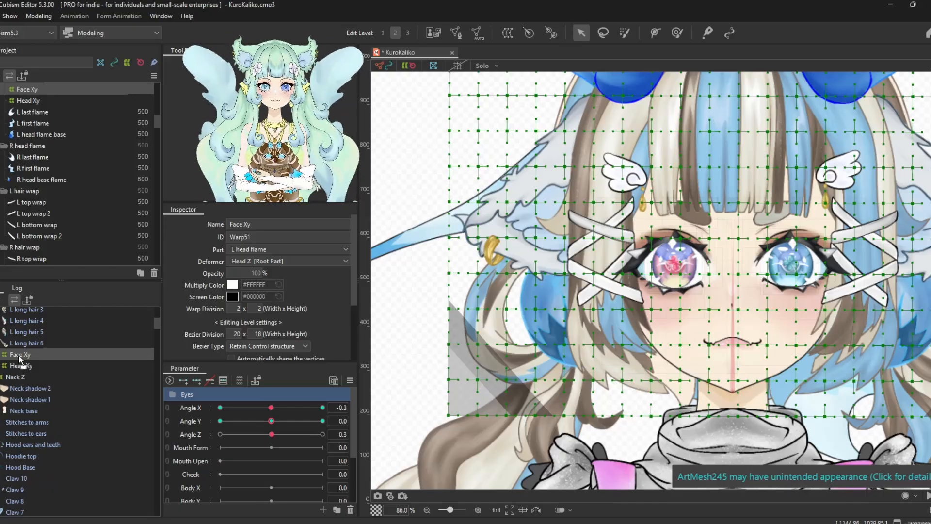
left_click_drag(20, 355, 18, 367)
left_click(1, 355)
scroll(30, 380, "down", 12)
- Select all the meshes under Head Xy from L last flame to Hair base and move them into Face Xy
left_click(38, 459)
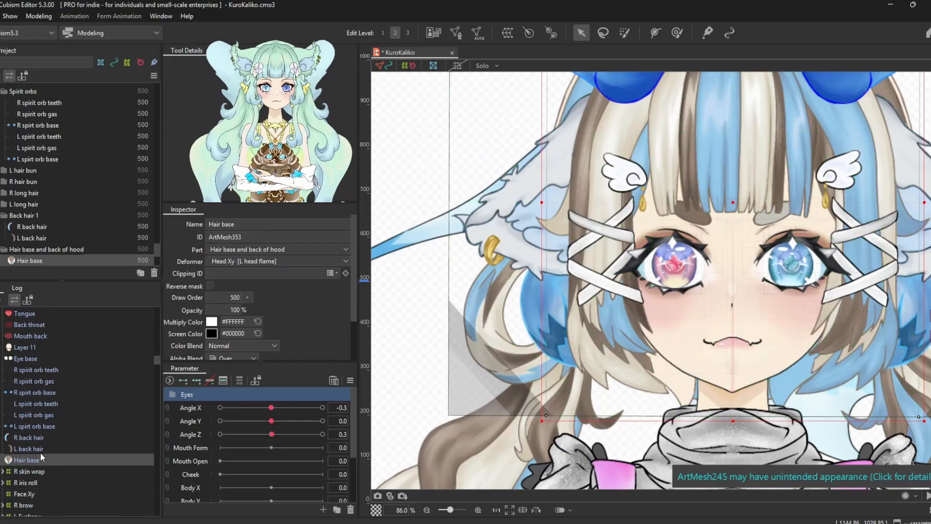
scroll(36, 446, "up", 10)
key("ctrl+z")
scroll(24, 423, "up", 10)
left_click(28, 419)
scroll(29, 420, "down", 10)
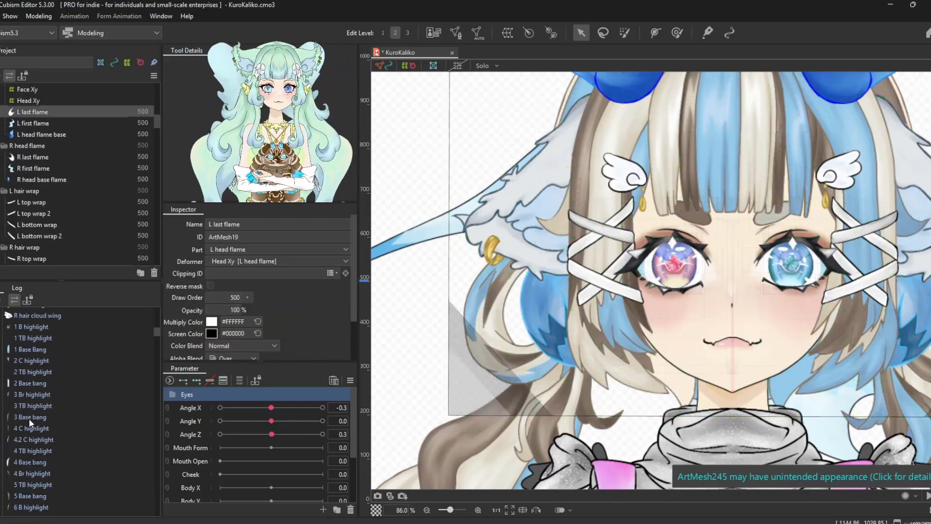
left_click(25, 390, "shift")
scroll(29, 399, "up", 10)
left_click(18, 395)
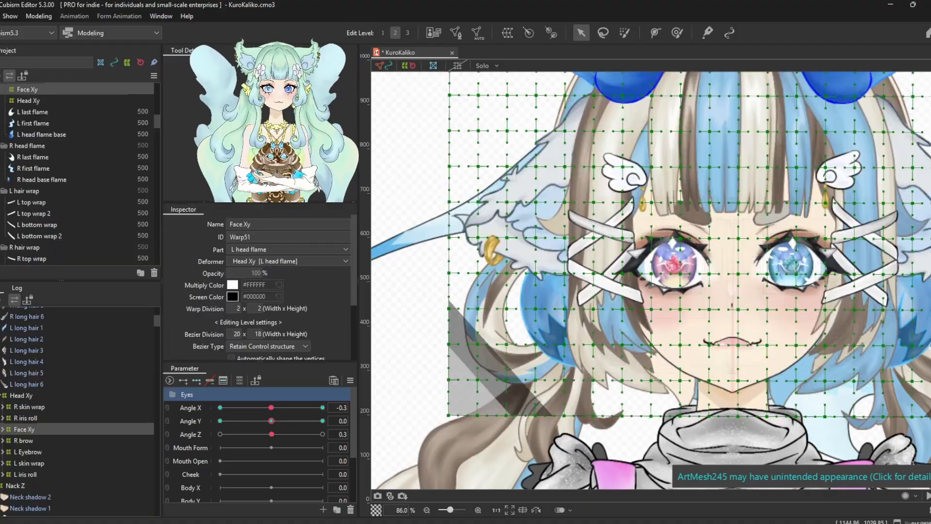
- Select only the Layer 11 and Eye base meshes in Face Xy and move them directly under Head Xy
scroll(34, 423, "down", 5)
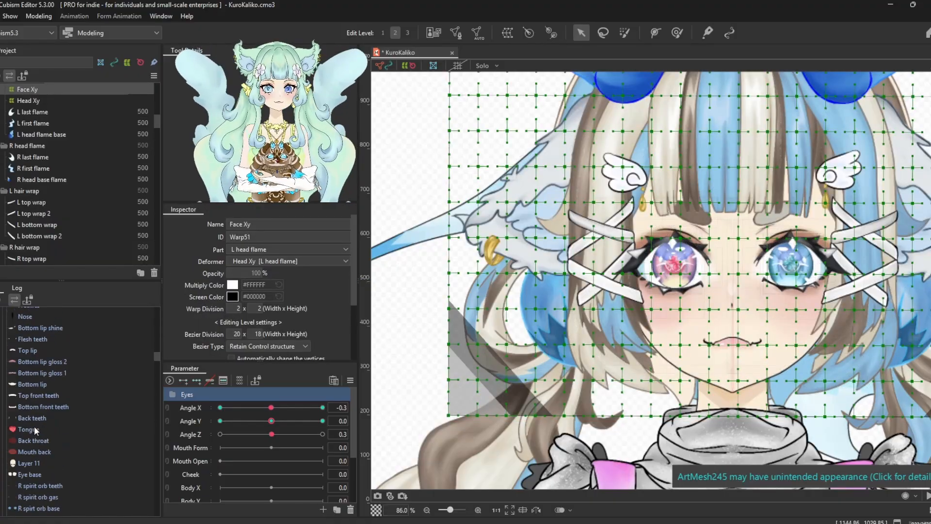
left_click(30, 464)
scroll(34, 414, "up", 2)
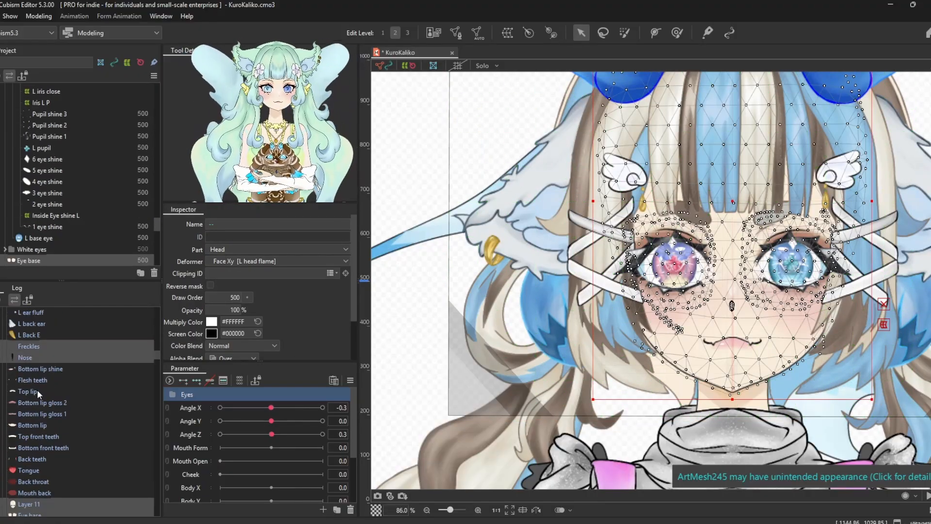
scroll(40, 411, "up", 2)
left_click(28, 428, "ctrl")
left_click(27, 439, "ctrl")
scroll(36, 431, "up", 5)
scroll(38, 434, "down", 8)
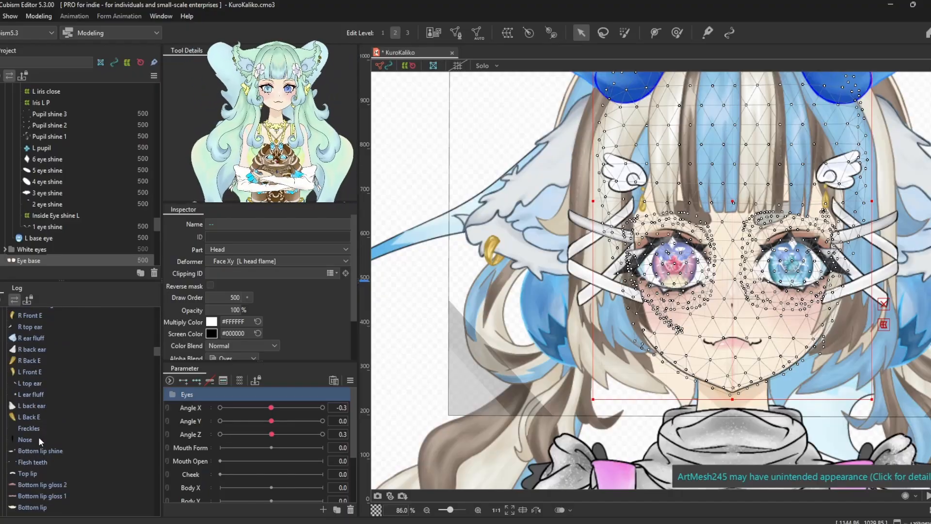
left_click_drag(32, 463, 31, 311)
scroll(32, 310, "up", 10)
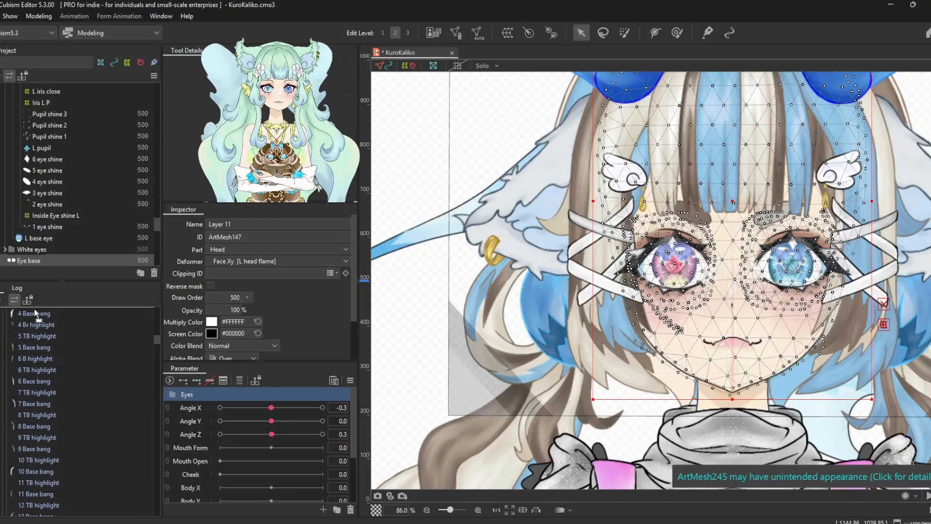
scroll(33, 310, "down", 15)
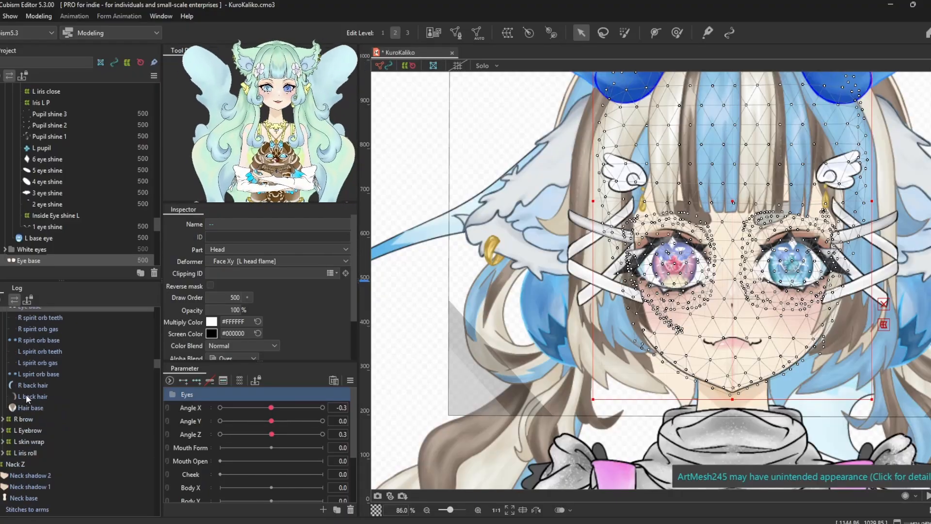
scroll(29, 441, "up", 10)
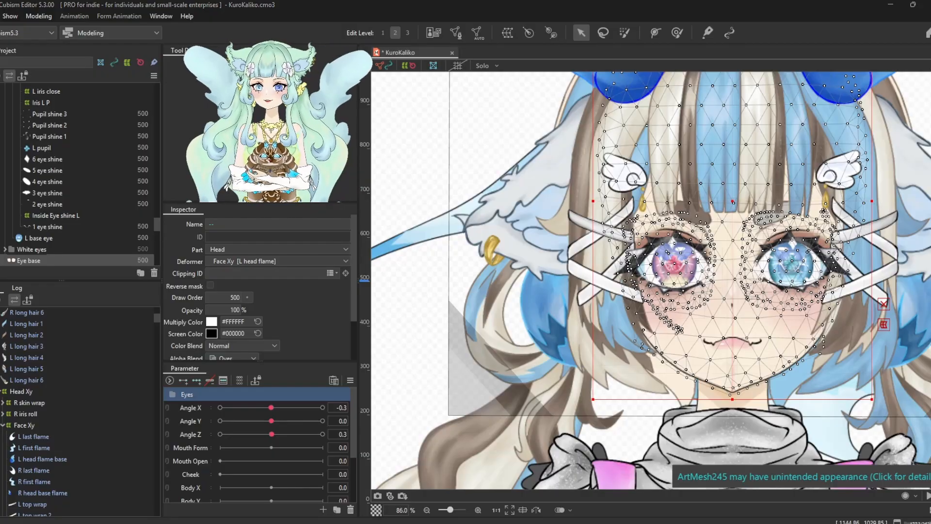
scroll(50, 438, "down", 10)
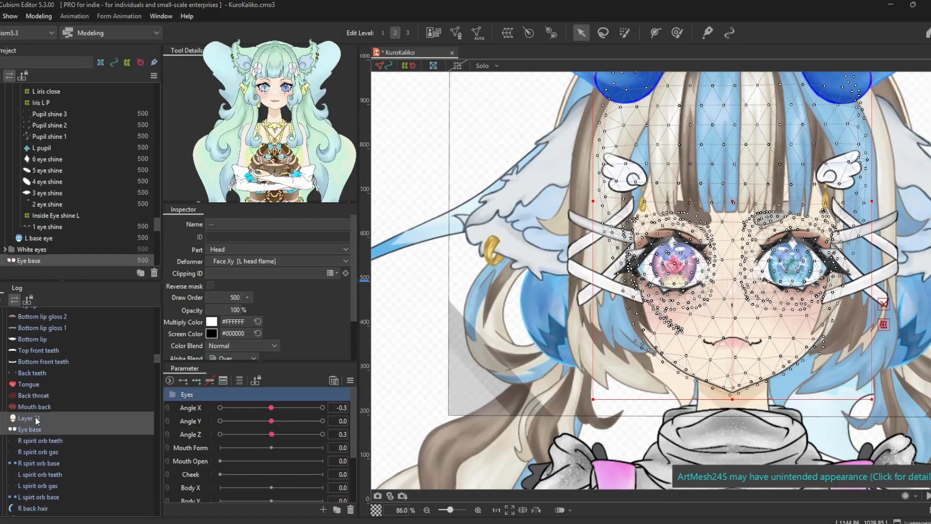
left_click_drag(35, 416, 1, 326)
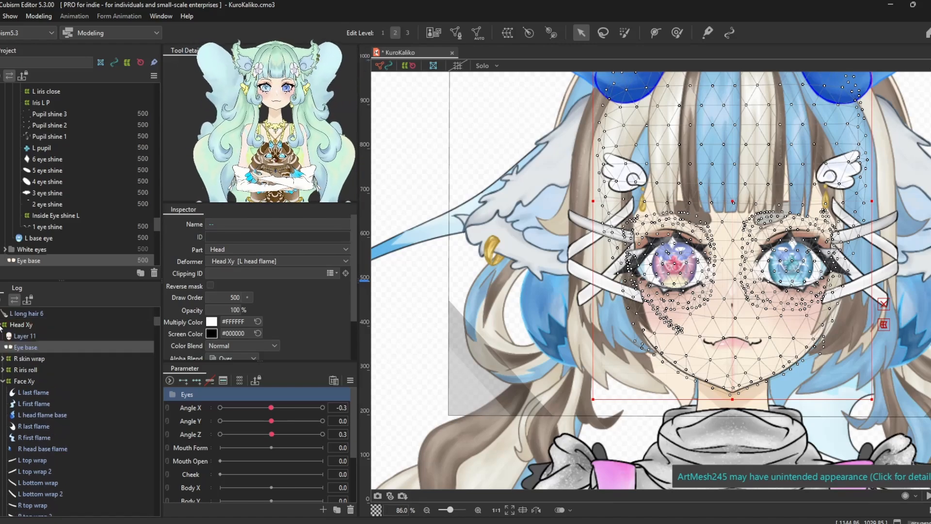
- Select the flame, wrap, hair and ear meshes in Face Xy, from L last flame through L Back E
left_click(25, 381)
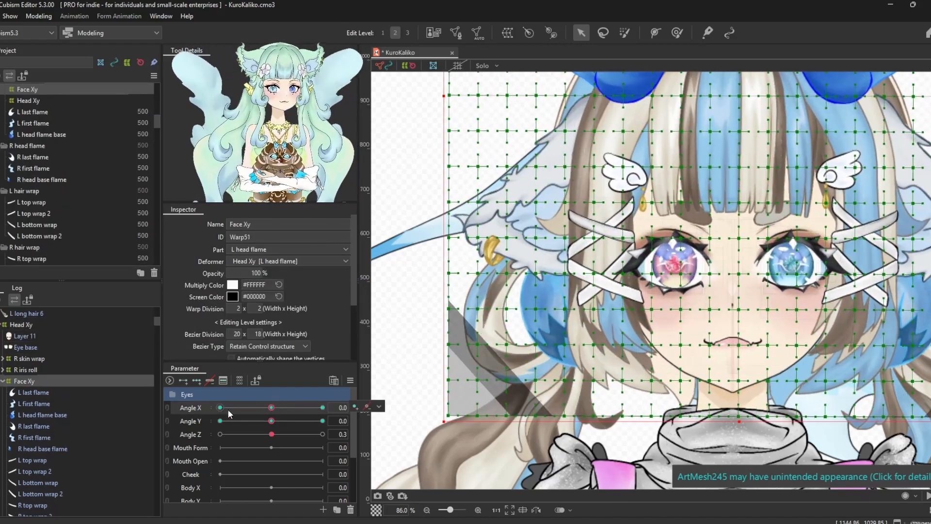
scroll(40, 397, "down", 5)
left_click(33, 385)
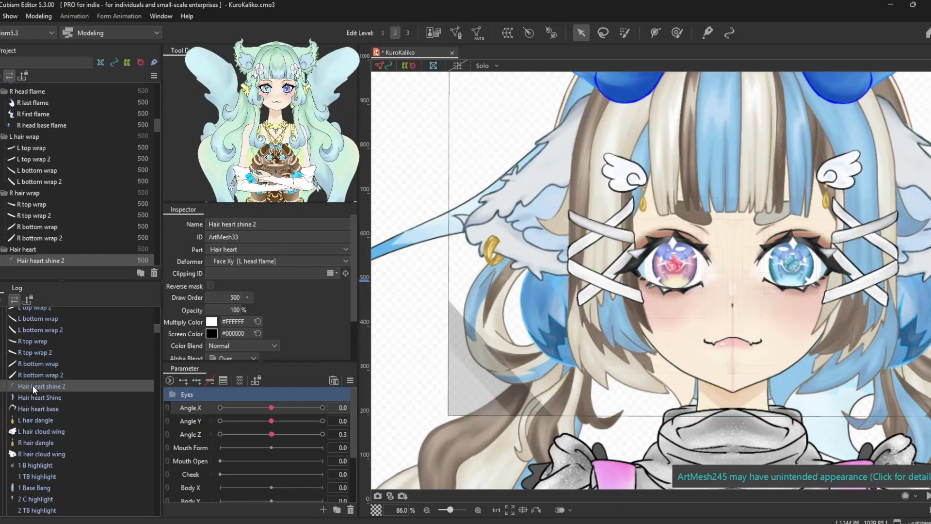
scroll(34, 409, "down", 10)
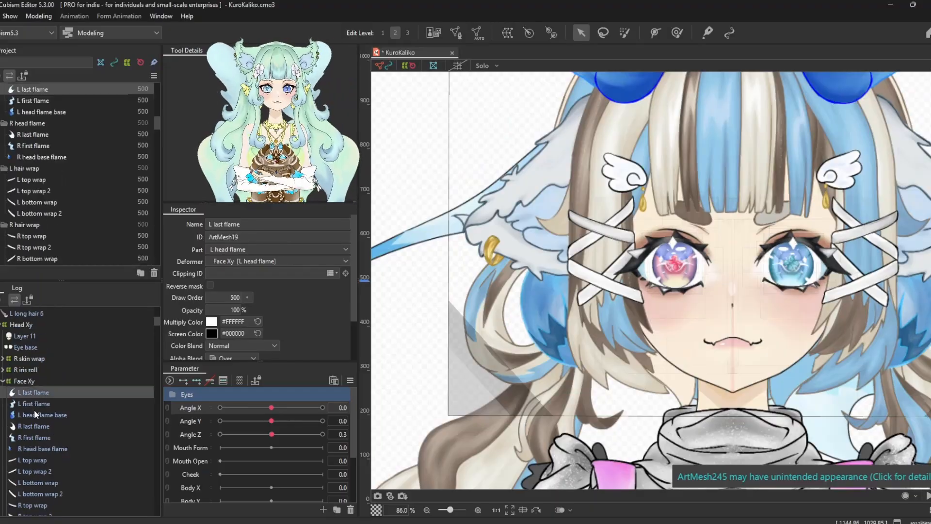
left_click(31, 411, "shift")
scroll(478, 409, "down", 3)
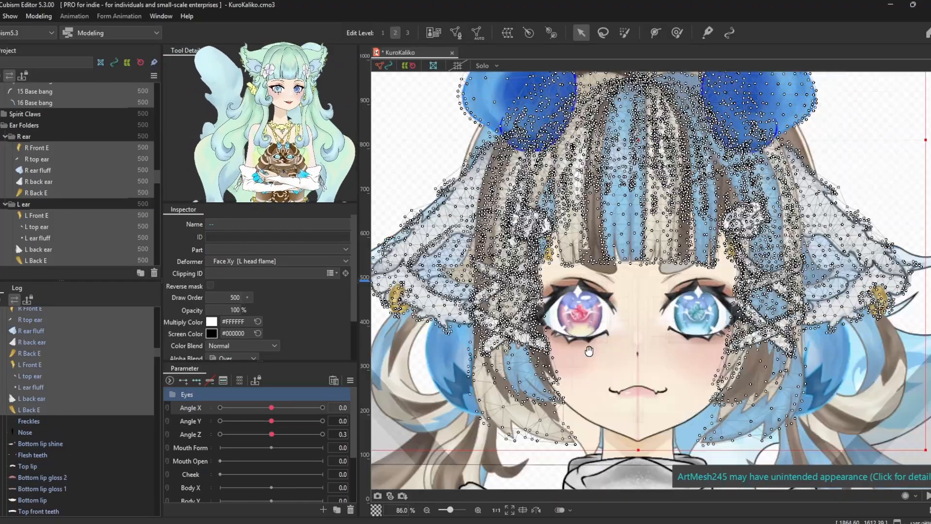
- Create a parent warp deformer named Hair fron xy with 16 x 13 Bezier divisions and adjust its bounds around the selected meshes
left_click(507, 33)
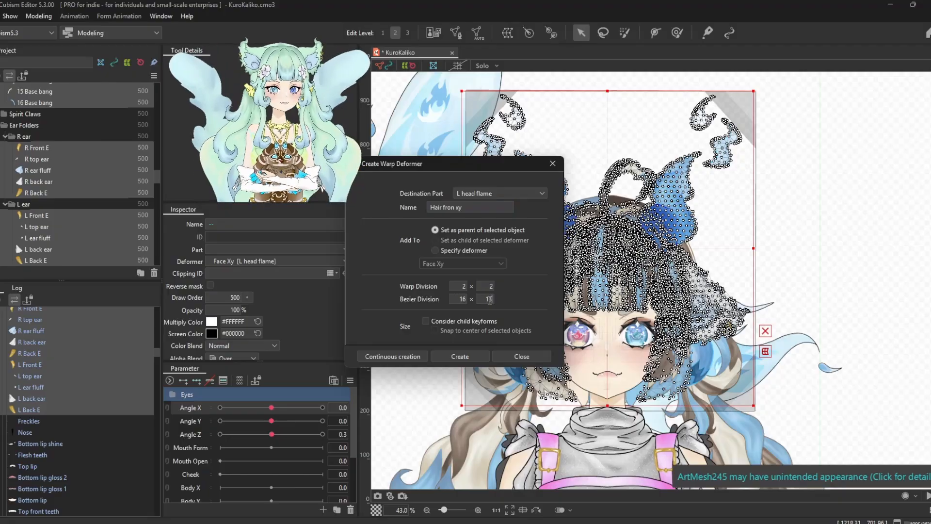
left_click(459, 357)
scroll(609, 262, "down", 2)
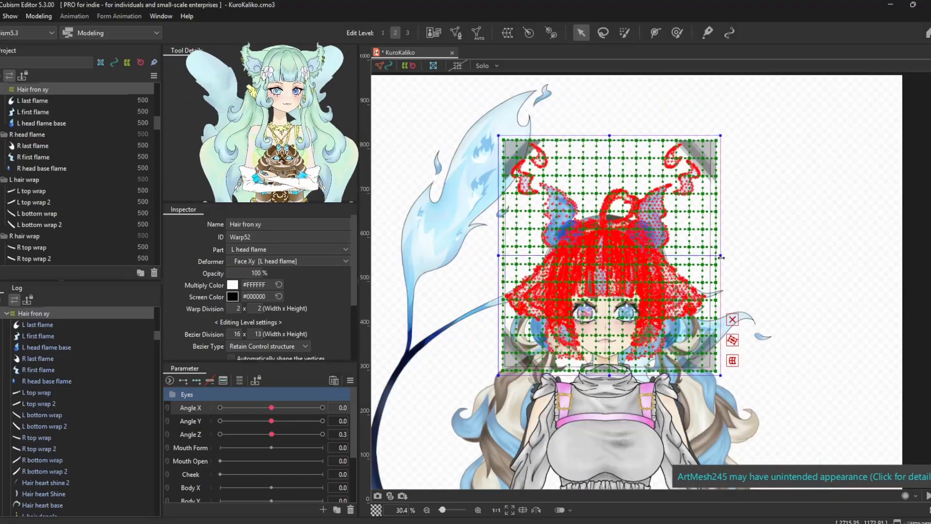
left_click_drag(721, 257, 715, 257)
left_click_drag(607, 376, 607, 372)
left_click_drag(498, 254, 496, 254)
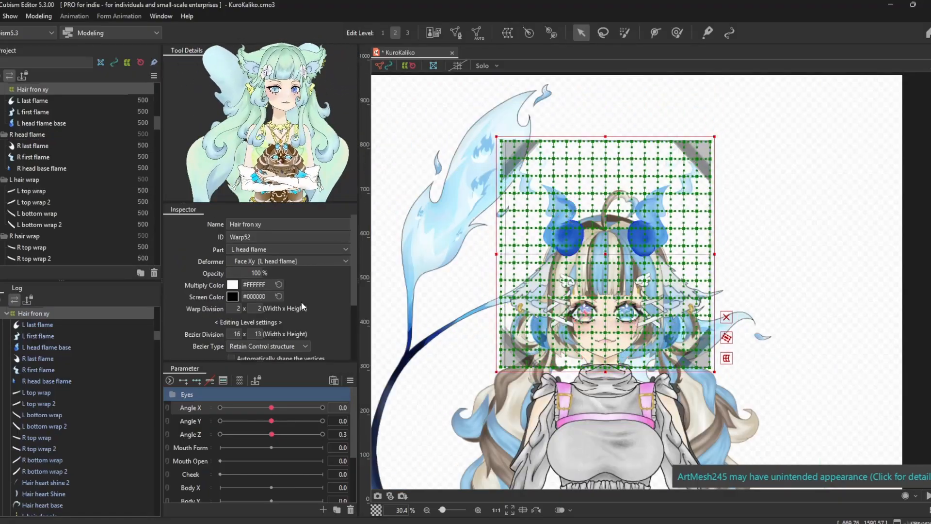
- Rename the new warp deformer Hair front xy
left_click(255, 228)
type("t")
key("Return")
left_click_drag(574, 267, 515, 266)
scroll(515, 265, "up", 2)
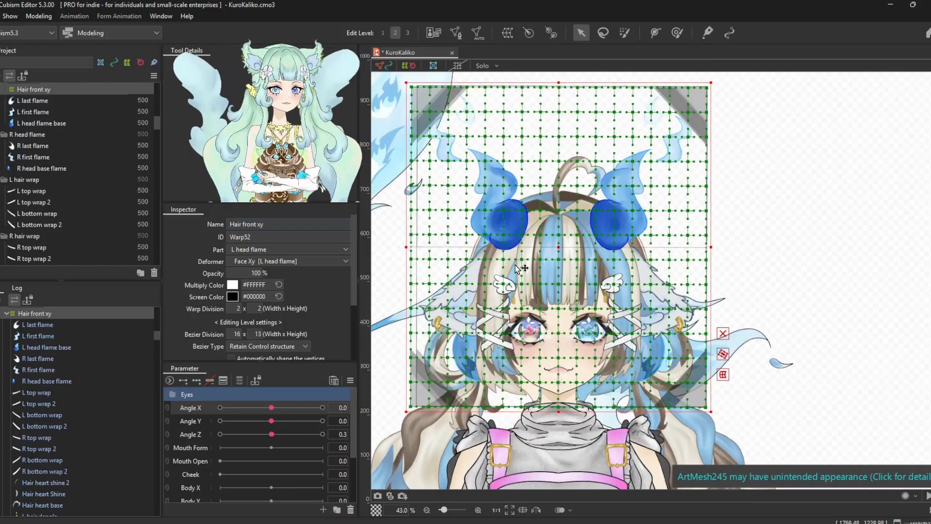
scroll(34, 424, "down", 2)
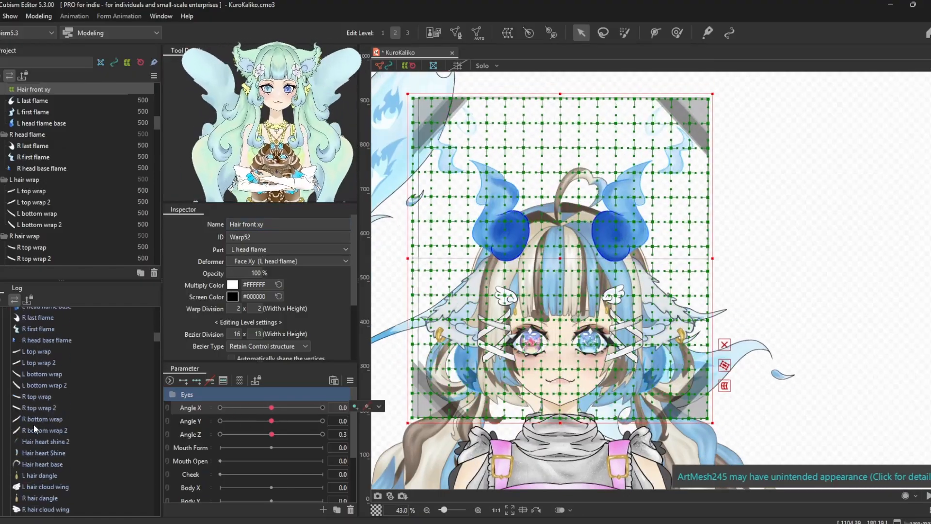
- Select the Face Xy deformer and set Angle X to -30
scroll(33, 425, "up", 10)
left_click(27, 452)
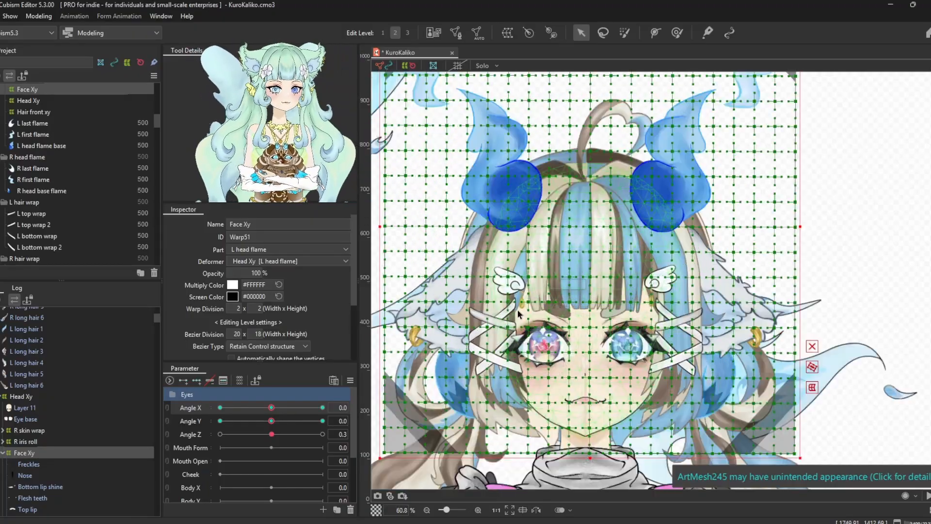
left_click_drag(272, 407, 172, 413)
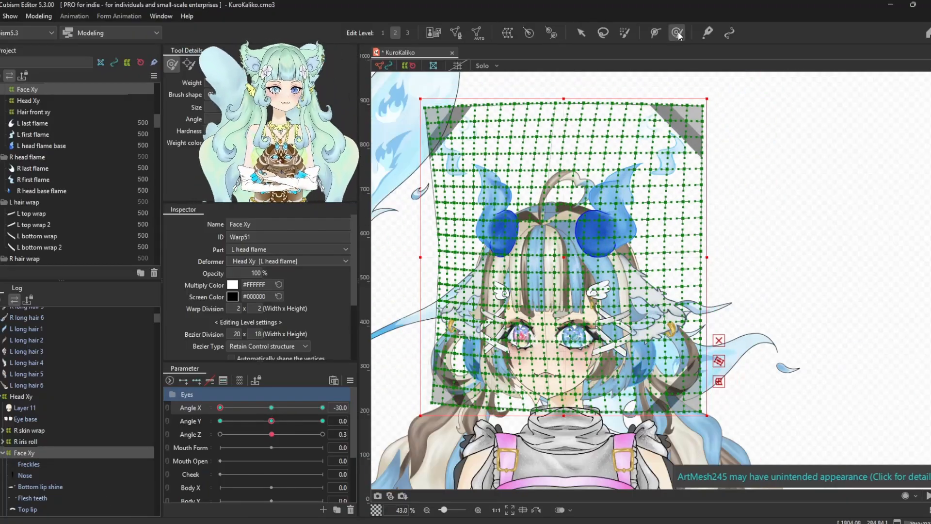
key("v")
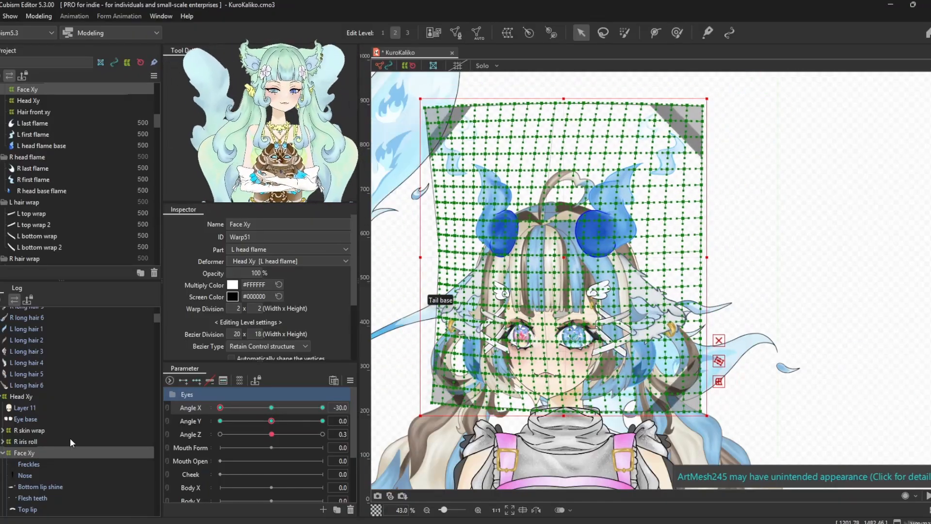
left_click_drag(220, 414, 3, 464)
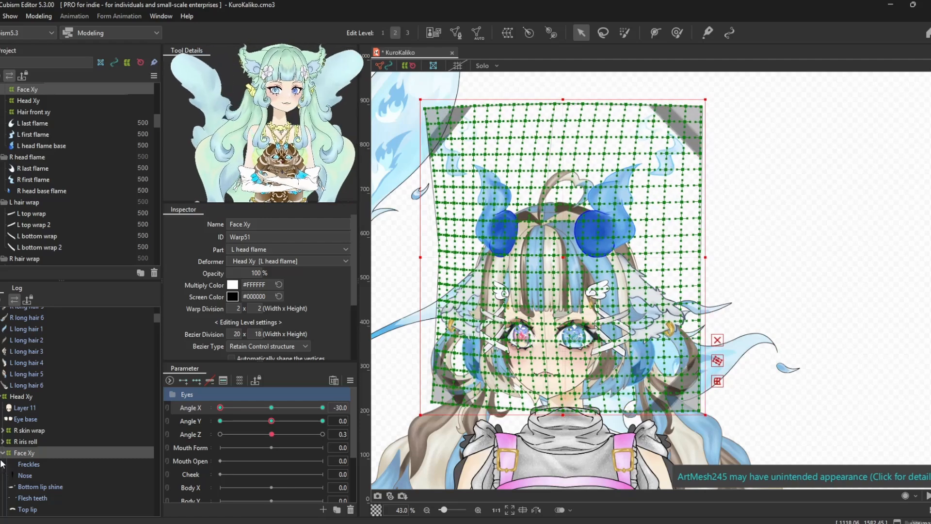
- Examine Hair front xy, the back hair meshes and Face Xy in the turned pose, undoing the stray move made meanwhile
scroll(48, 455, "down", 10)
scroll(42, 386, "up", 2)
left_click(8, 396)
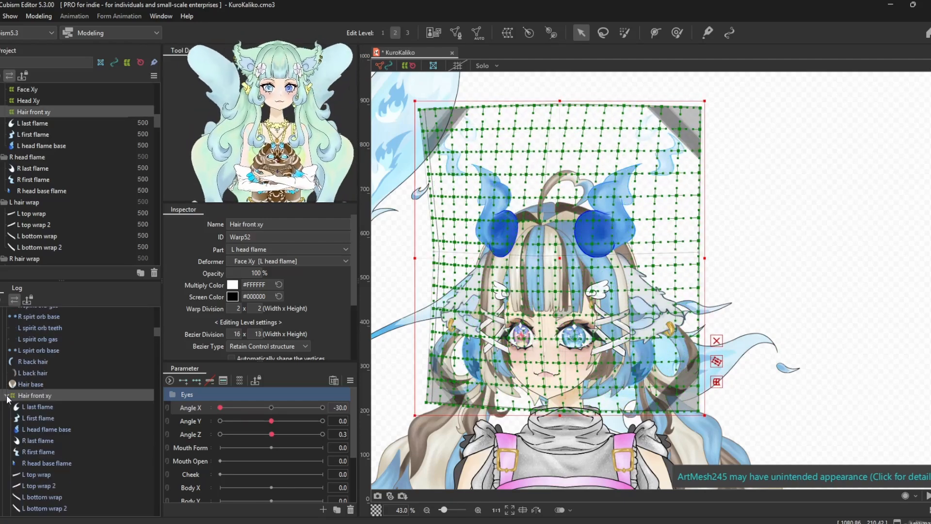
left_click(33, 363)
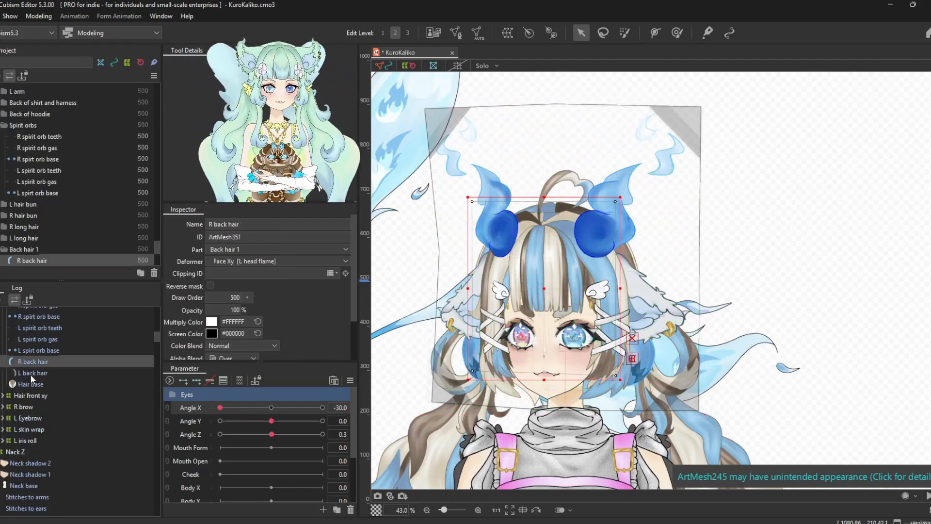
left_click(32, 373)
left_click(35, 395)
scroll(38, 394, "up", 8)
left_click(31, 371)
left_click_drag(559, 255, 614, 254)
key("ctrl+z")
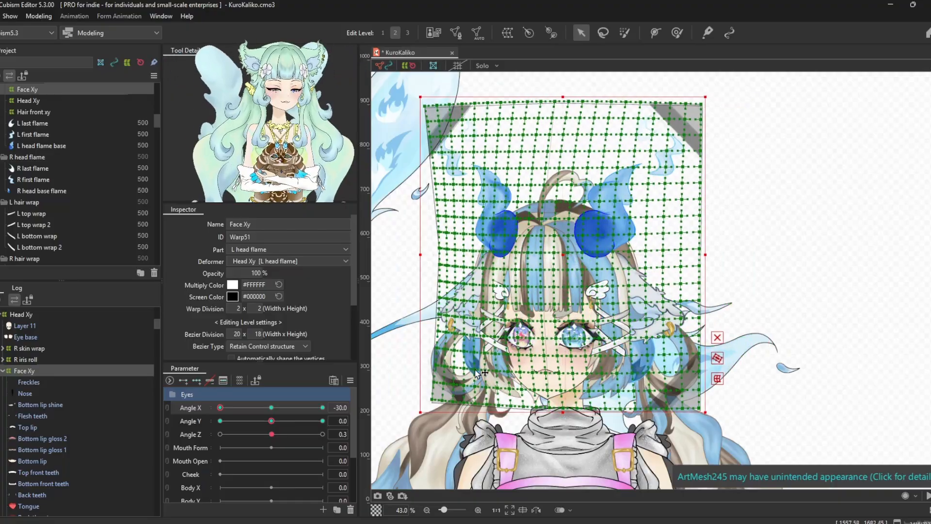
- Expand Hair front xy in the hierarchy, then reselect Face Xy and nudge its warp slightly at Angle X -30
scroll(31, 459, "down", 4)
scroll(34, 455, "down", 4)
left_click(24, 394)
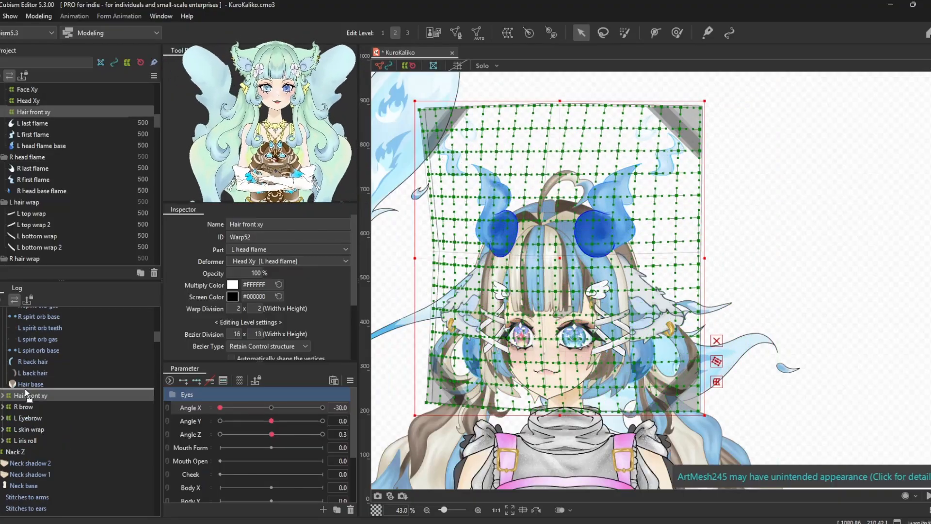
left_click_drag(533, 292, 572, 272)
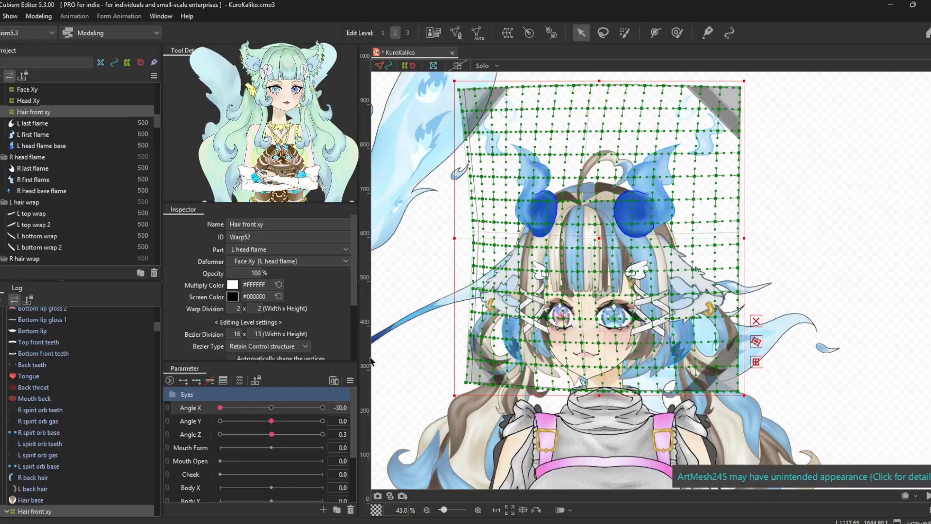
scroll(29, 412, "up", 5)
left_click(25, 445)
mouse_move(356, 407)
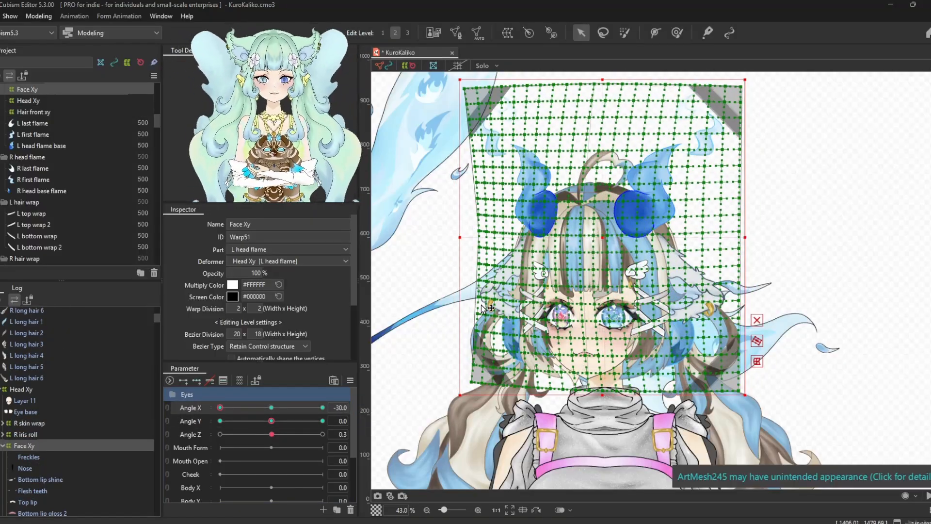
left_click_drag(619, 324, 621, 322)
scroll(618, 318, "up", 2)
scroll(618, 318, "down", 2)
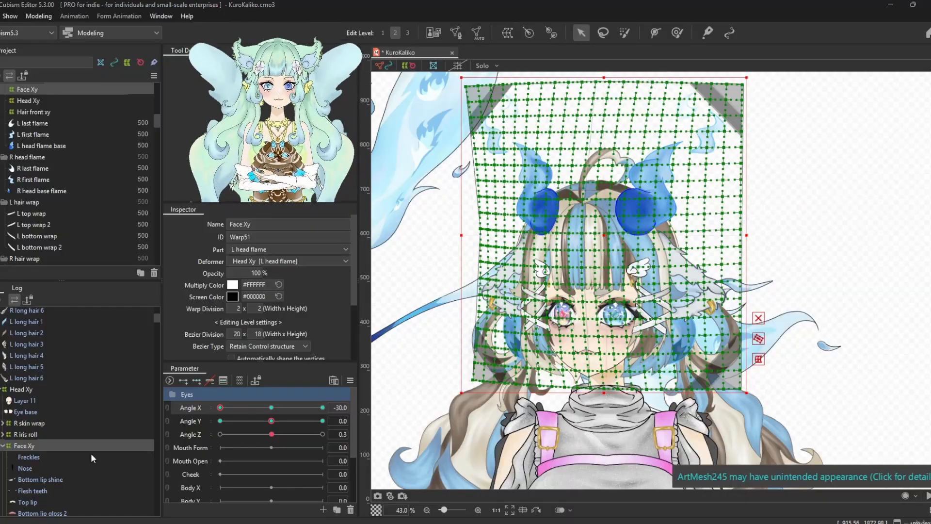
- Move the R brow, L Eyebrow, L skin wrap and L iris roll deformers from Head Xy into Face Xy
scroll(28, 455, "down", 5)
left_click(26, 386)
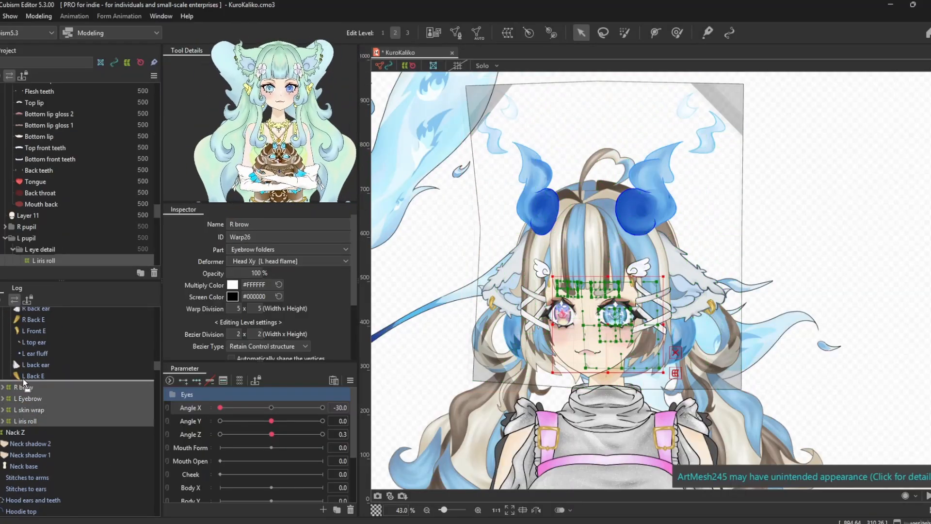
left_click_drag(23, 380, 23, 379)
scroll(28, 427, "up", 15)
- Move the R skin wrap and R iris roll deformers into Face Xy and collapse Hair front xy
left_click(25, 423)
left_click(25, 433, "ctrl")
left_click_drag(25, 433, 24, 446)
scroll(22, 452, "down", 4)
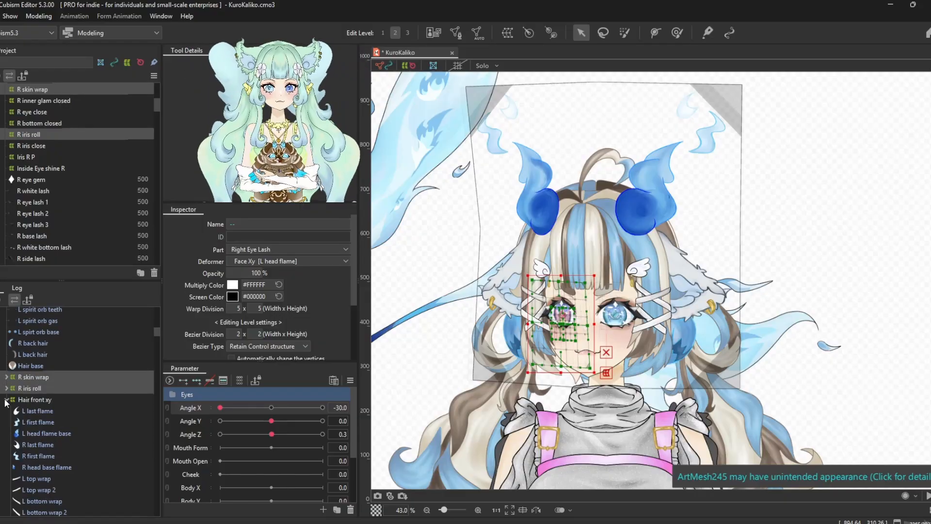
left_click(6, 400)
left_click(26, 399)
- Select Face Xy and narrow its warp slightly at Angle X -30
scroll(25, 400, "up", 4)
left_click(24, 434)
left_click_drag(746, 235, 739, 235)
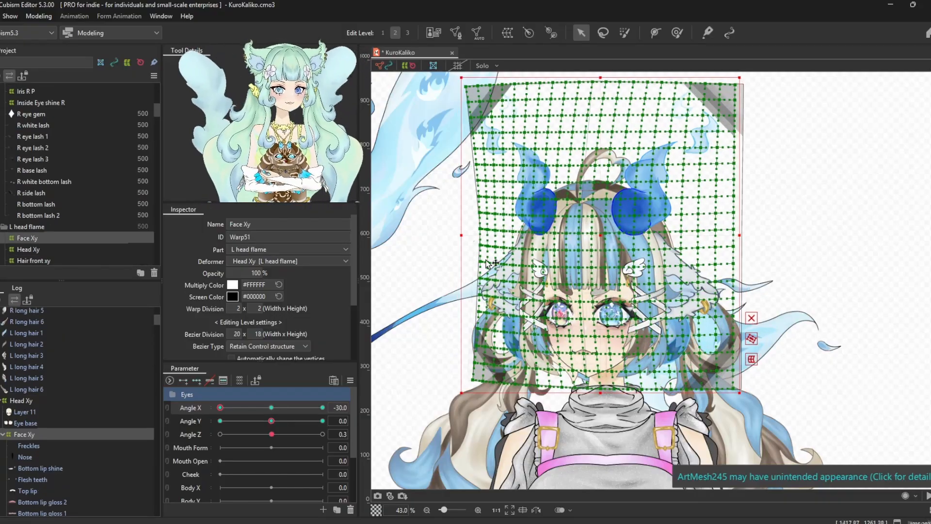
scroll(487, 262, "up", 2)
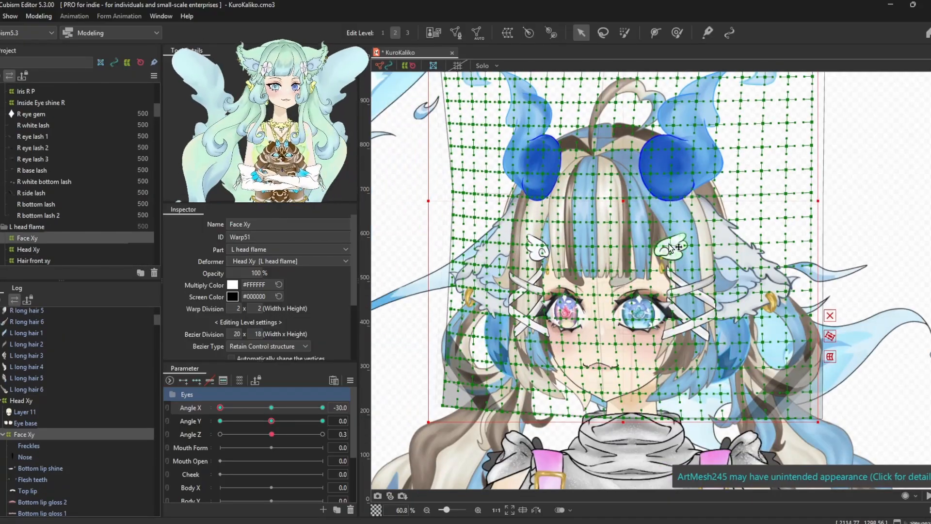
- Nudge the Face Xy lattice with the deform brush around the face, bangs and both outer edges at Angle X -30
left_click(676, 33)
scroll(546, 305, "down", 2)
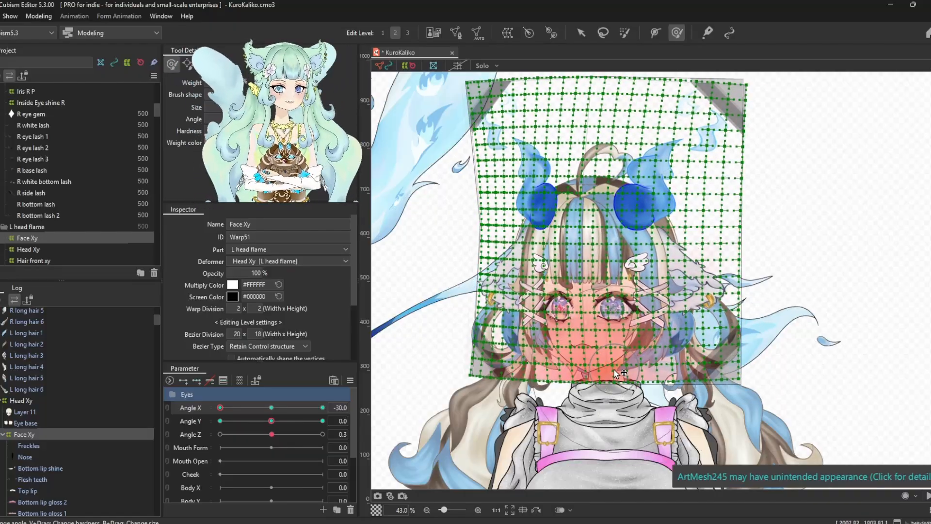
left_click_drag(606, 302, 599, 300)
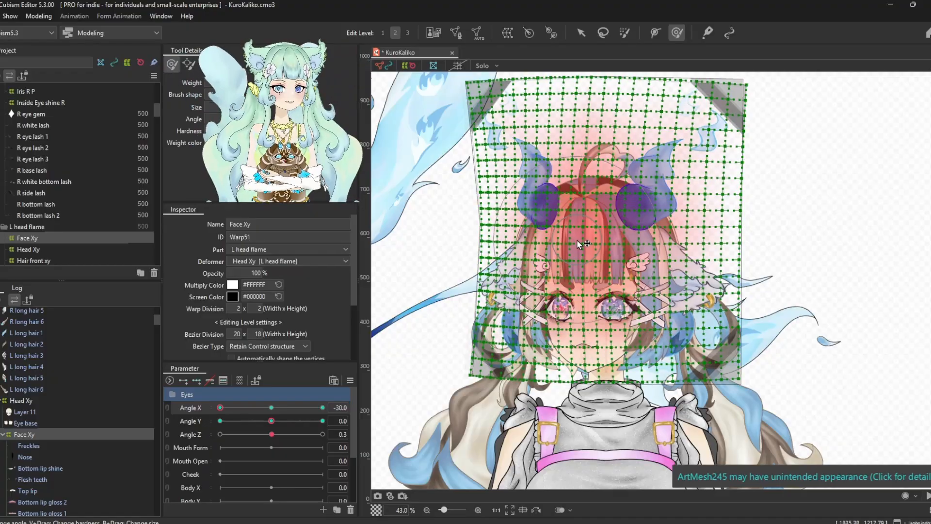
left_click_drag(577, 238, 586, 238)
left_click_drag(484, 223, 487, 224)
left_click_drag(750, 189, 753, 191)
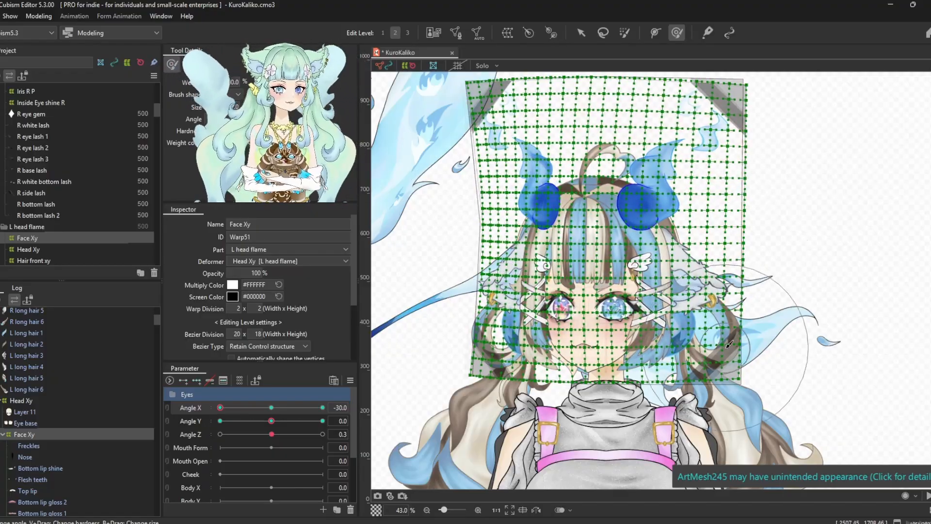
- Preview the head turn along Angle X and refine the Face Xy lattice around the lower face, horn side and bangs
left_click_drag(318, 408, 220, 407)
left_click_drag(604, 336, 599, 336)
left_click_drag(538, 224, 533, 224)
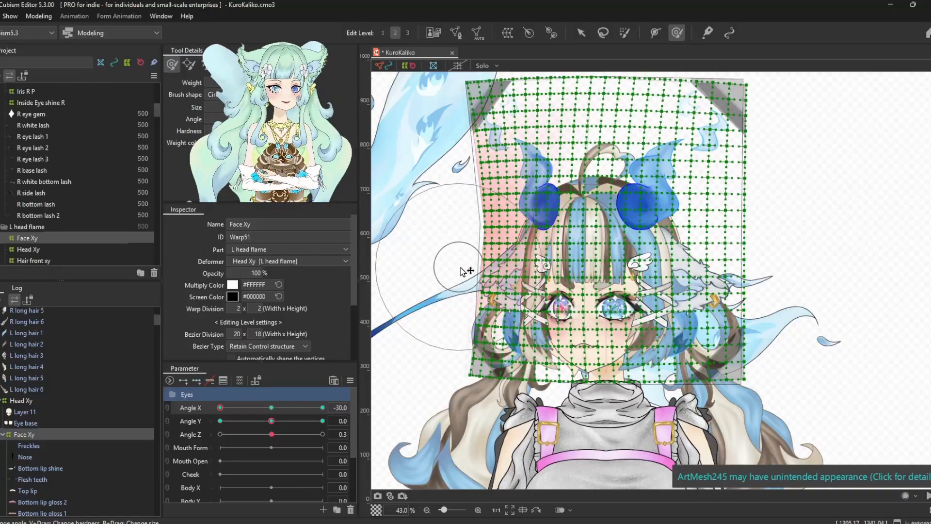
left_click_drag(593, 251, 591, 251)
left_click_drag(283, 408, 190, 407)
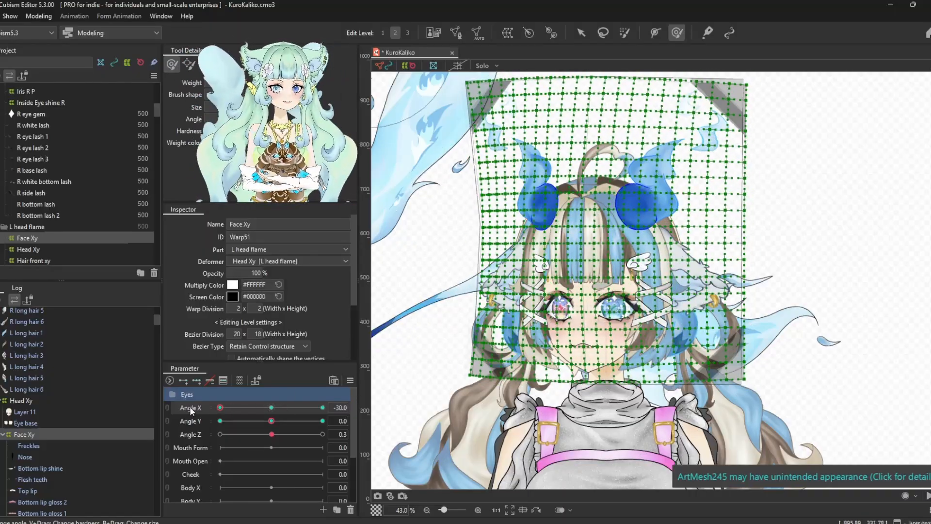
- Mirror the Face Xy form at Angle X -30 horizontally with Motion Mirroring and bring the head back near centre
left_click(350, 381)
left_click(395, 338)
left_click(569, 228)
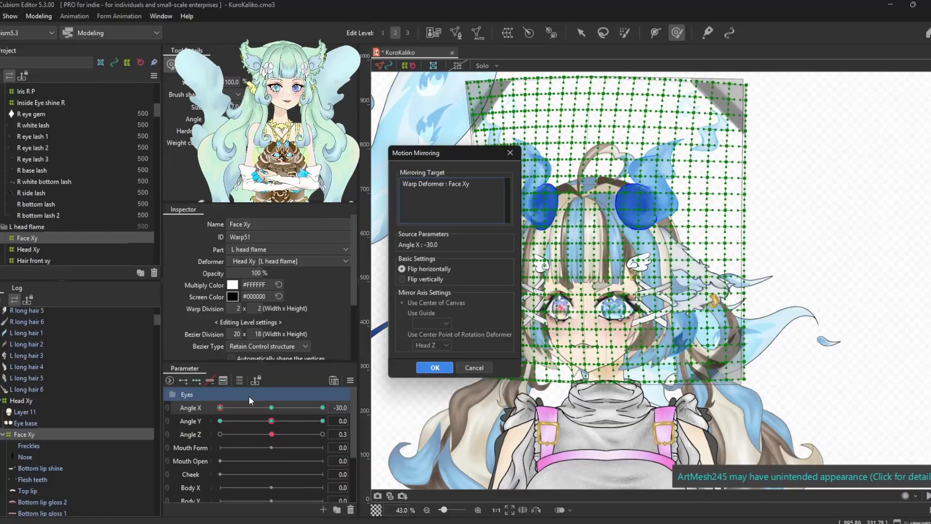
left_click(440, 365)
left_click_drag(178, 423, 271, 426)
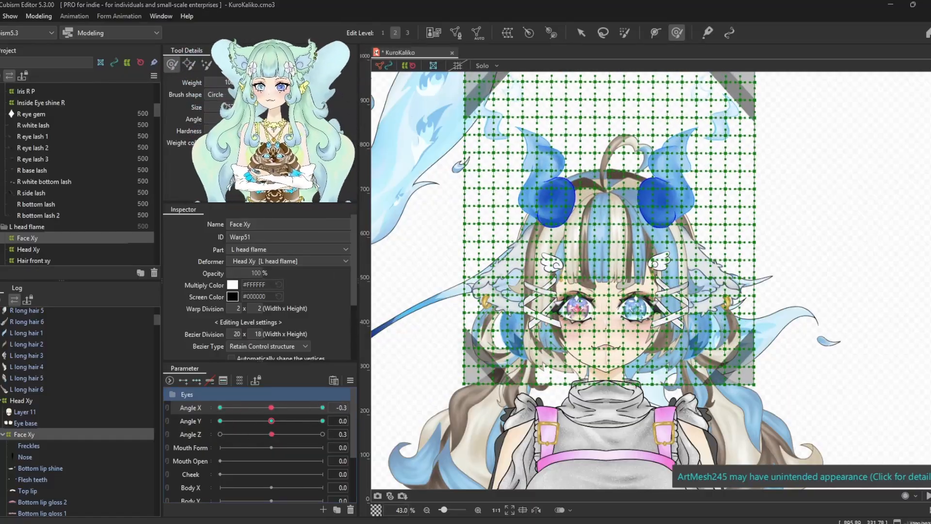
- Select Head Xy and examine the head turn between both Angle X extremes, ending at -30
left_click(19, 402)
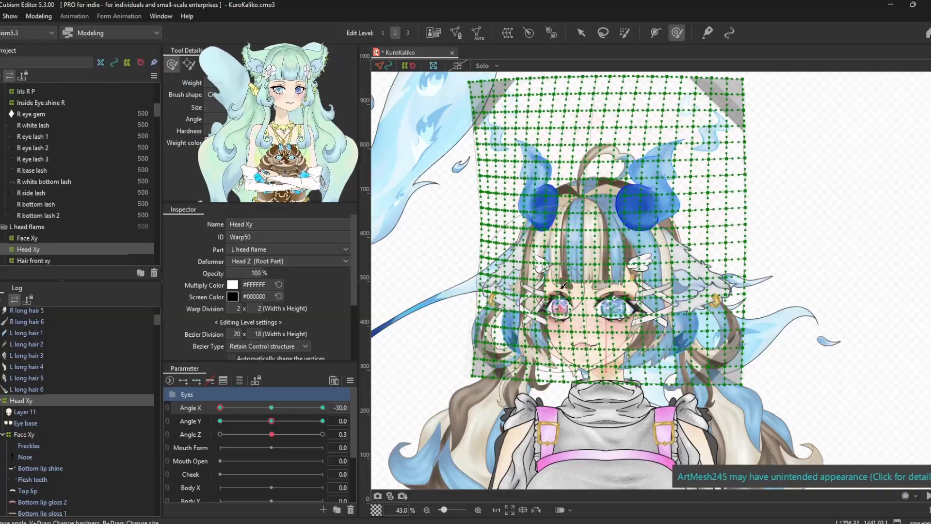
scroll(564, 285, "up", 3)
left_click_drag(220, 407, 194, 421)
scroll(652, 349, "up", 3)
mouse_move(194, 421)
left_mouse_down()
mouse_move(352, 426)
mouse_move(236, 408)
mouse_move(285, 410)
mouse_move(272, 415)
mouse_move(339, 404)
left_mouse_up()
key("ctrl+minus")
left_click(29, 423)
left_click(21, 400)
mouse_move(679, 261)
left_mouse_down()
mouse_move(503, 275)
mouse_move(548, 274)
left_mouse_up()
left_click_drag(323, 408, 220, 407)
scroll(558, 291, "down", 2)
left_click_drag(558, 291, 504, 286)
- Select Face Xy and compare the turned face at Angle X 30 and -30 up close
left_click(24, 434)
left_click_drag(220, 408, 361, 411)
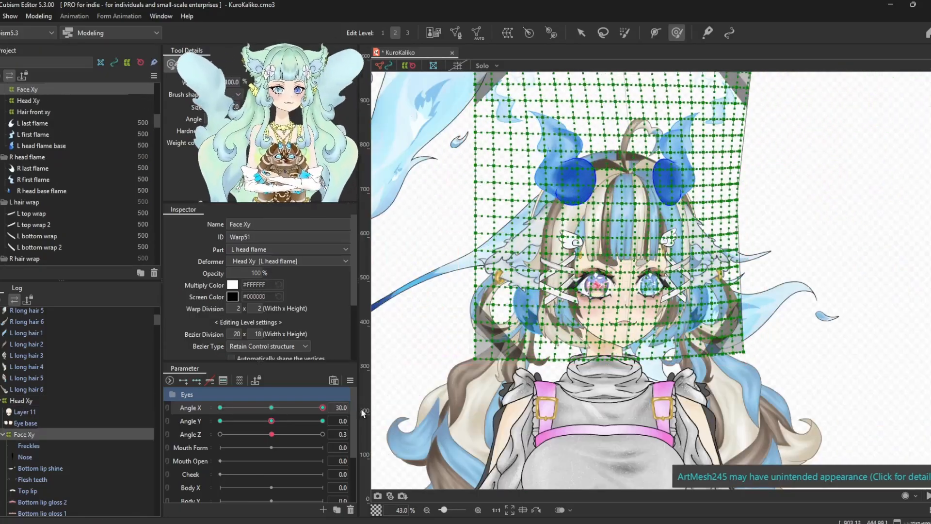
scroll(630, 264, "up", 2)
scroll(515, 291, "down", 3)
left_click(220, 407)
scroll(468, 333, "down", 1)
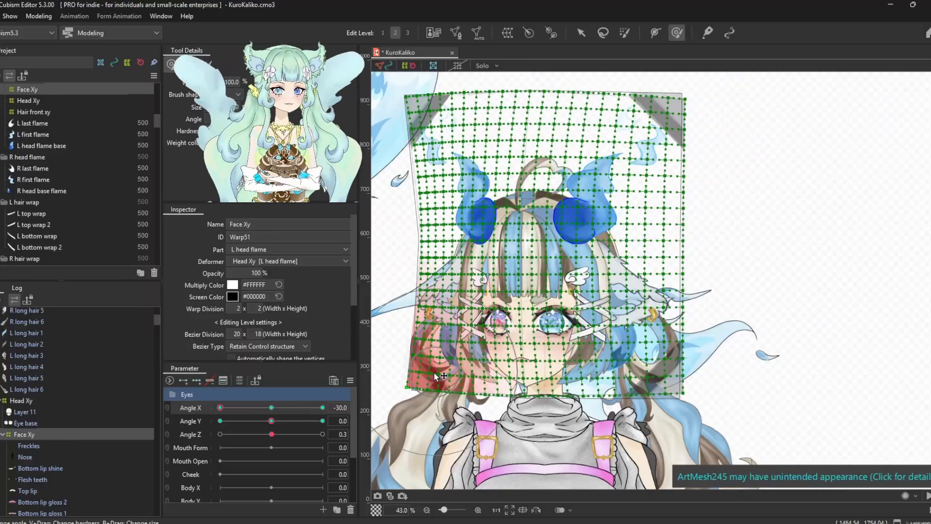
scroll(538, 358, "up", 2)
scroll(519, 346, "down", 1)
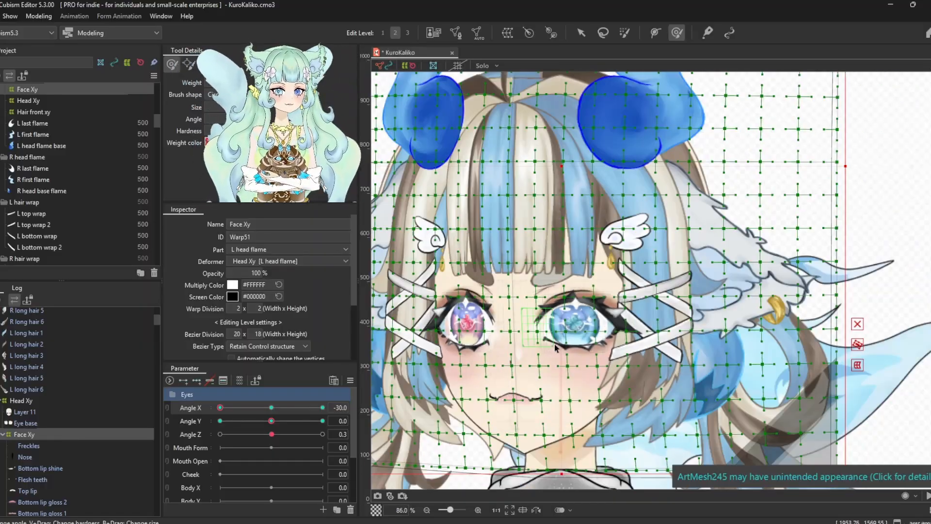
- Try reshaping the Face Xy lattice around the eyes and cheeks with the deform brush at Angle X -30
scroll(716, 261, "down", 1)
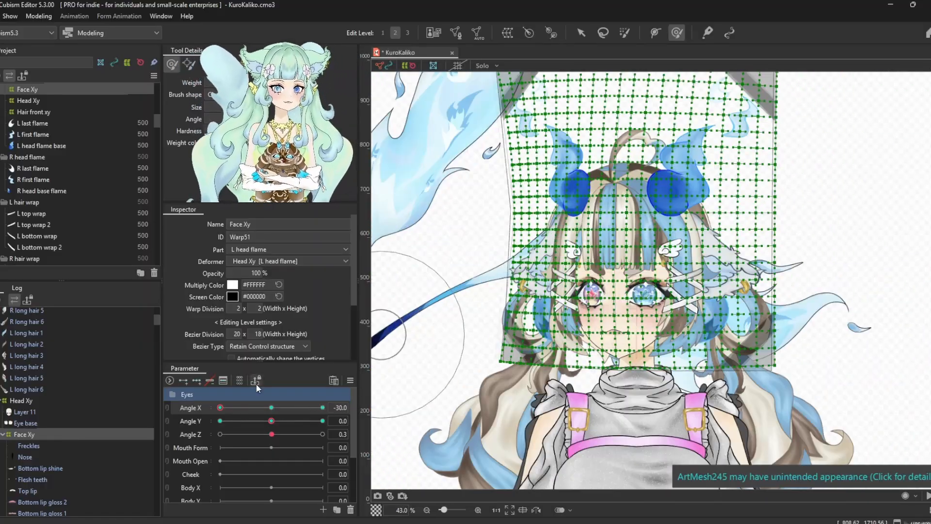
scroll(574, 185, "down", 1)
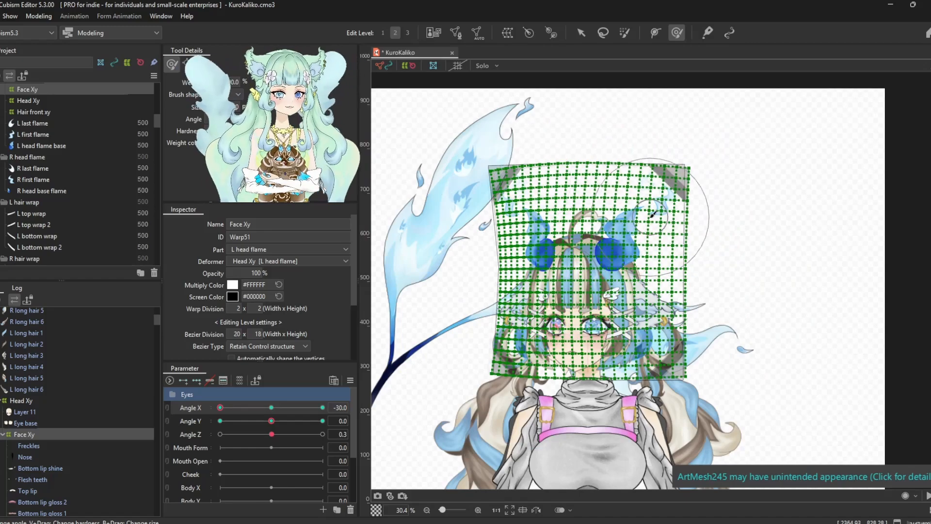
scroll(636, 285, "up", 1)
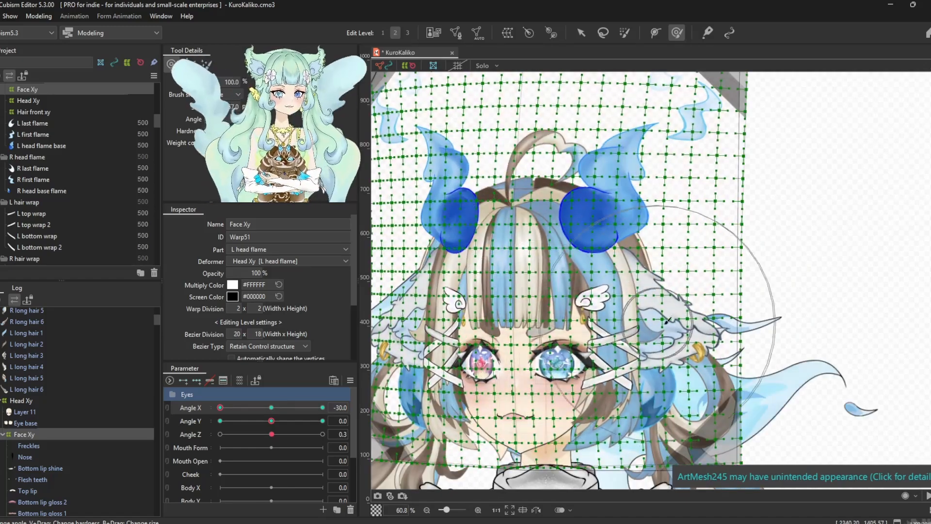
left_click_drag(537, 346, 610, 311)
scroll(608, 310, "up", 2)
scroll(619, 300, "down", 3)
left_click_drag(623, 348, 487, 354)
key("ctrl+z")
left_click_drag(22, 424, 24, 435)
left_click(513, 375)
scroll(652, 328, "up", 2)
mouse_move(625, 363)
left_mouse_down()
mouse_move(591, 369)
mouse_move(618, 365)
mouse_move(606, 357)
left_mouse_up()
left_click_drag(463, 340, 513, 337)
key("ctrl+z")
key("ctrl+z")
key("ctrl+z")
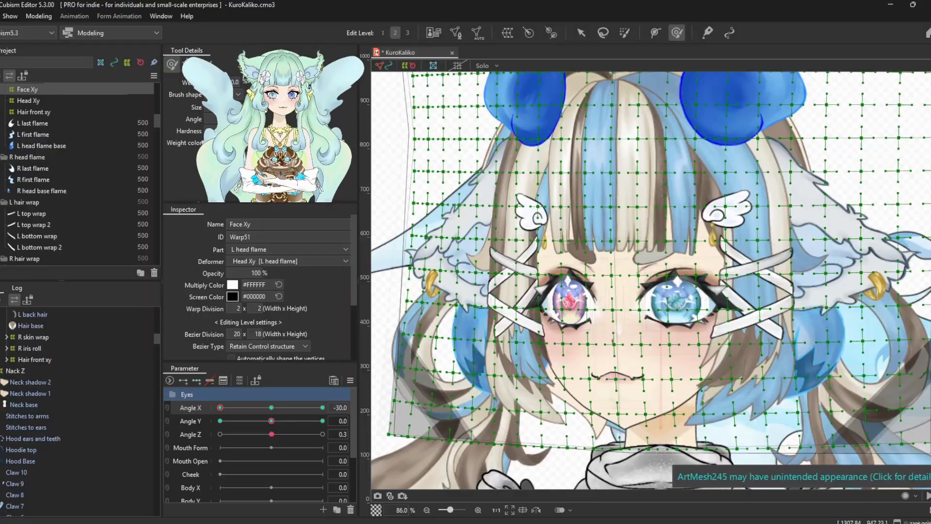
- Refine the lower part of the Face Xy lattice at Angle X -30, undoing the unwanted brush stroke
scroll(47, 363, "up", 5)
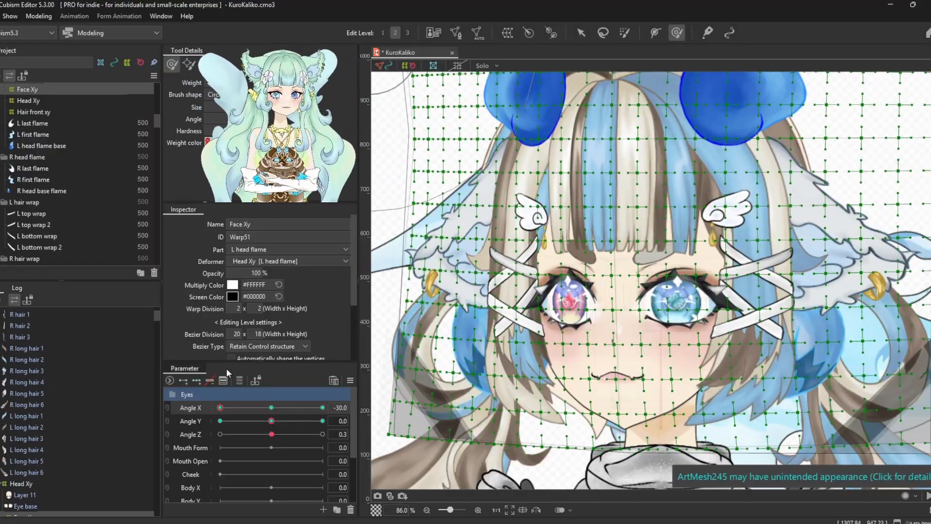
scroll(54, 381, "down", 5)
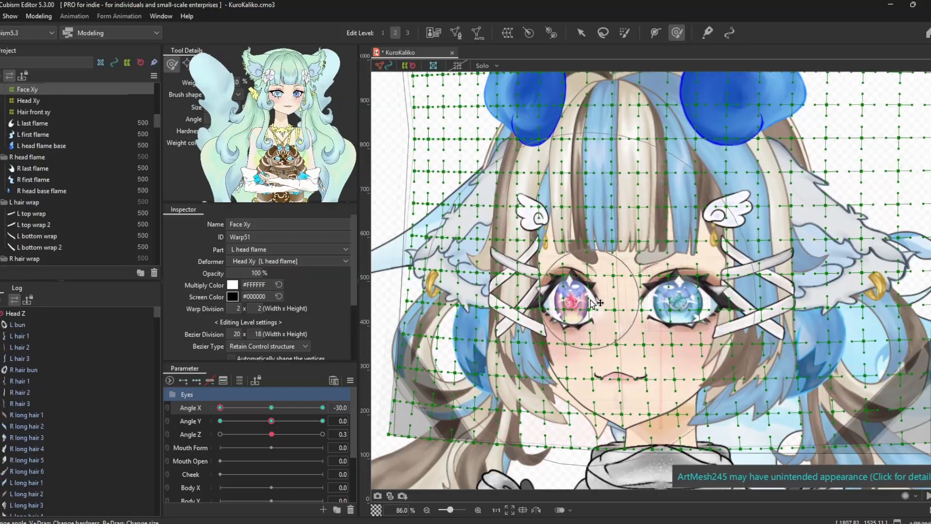
scroll(548, 381, "down", 2)
scroll(547, 387, "down", 2)
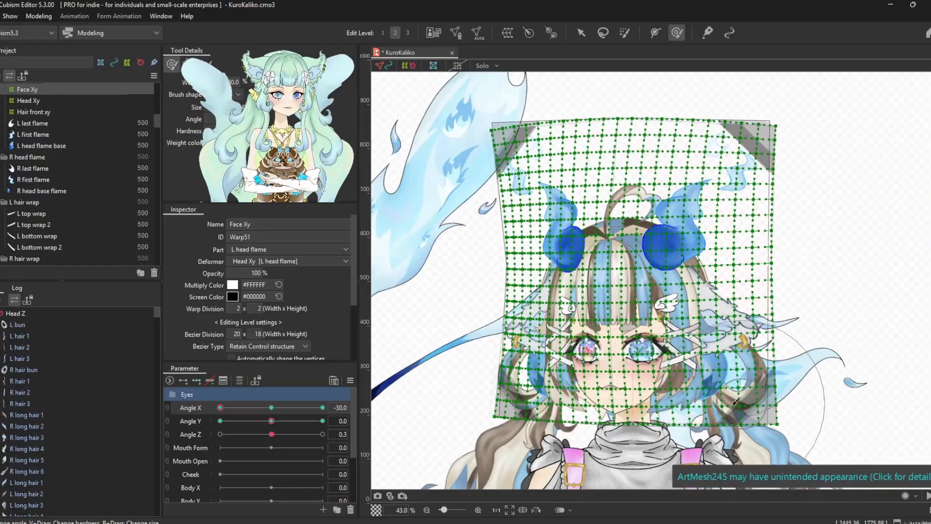
mouse_move(643, 407)
left_mouse_down()
mouse_move(685, 401)
mouse_move(671, 315)
mouse_move(636, 361)
mouse_move(626, 358)
mouse_move(672, 364)
mouse_move(569, 387)
left_mouse_up()
key("ctrl+z")
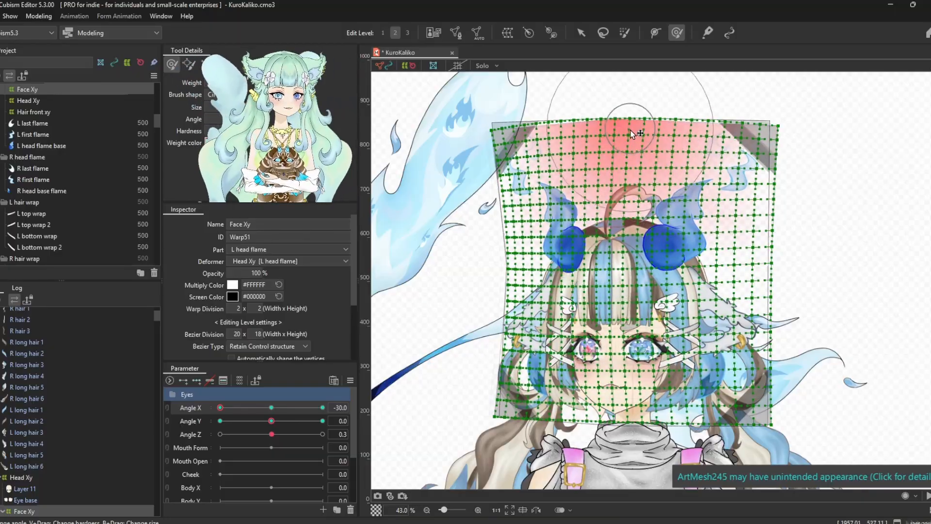
- Mirror the adjusted Face Xy form at Angle X -30 horizontally again with Motion Mirroring
mouse_move(220, 407)
left_mouse_down()
mouse_move(348, 413)
mouse_move(220, 408)
left_mouse_up()
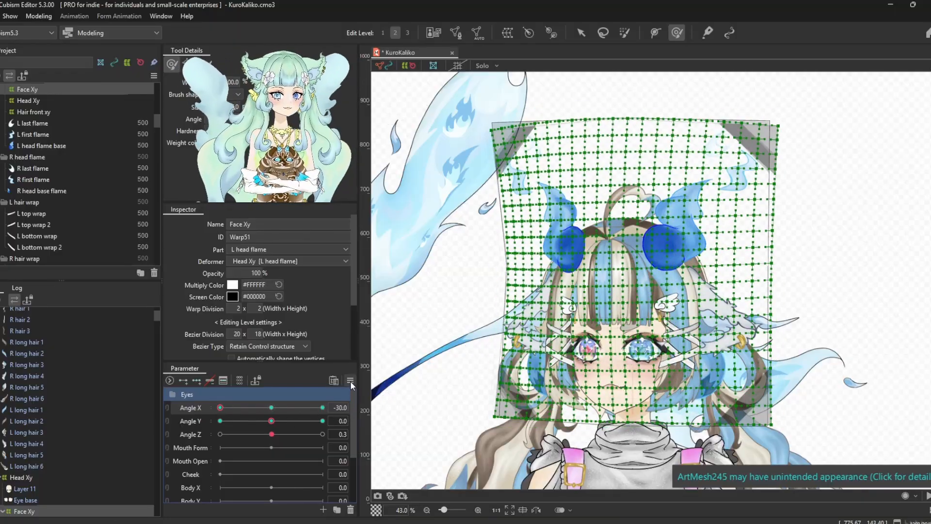
left_click(350, 380)
left_click(466, 293)
left_click(467, 292)
left_click(438, 365)
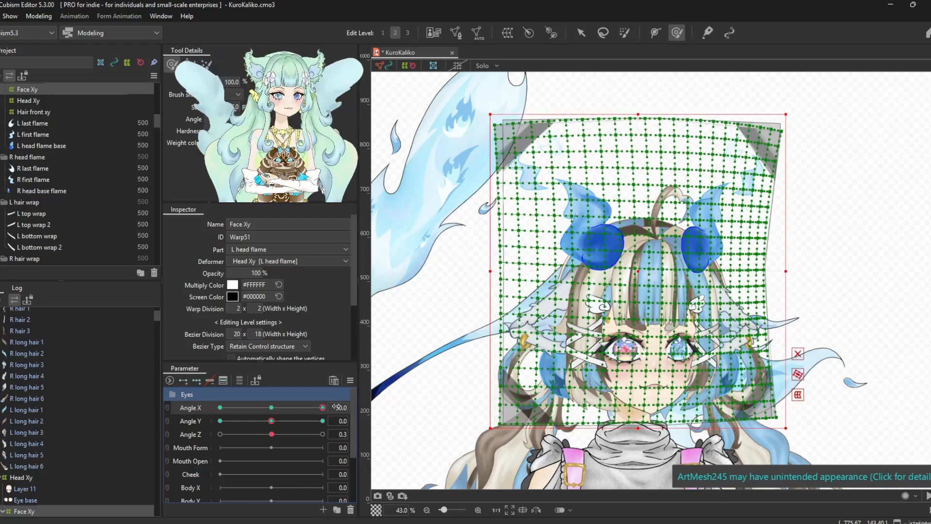
- Check the mirrored Face Xy form at Angle X 30 and return to -30
left_click_drag(221, 408, 324, 408)
scroll(719, 450, "up", 2)
left_click_drag(735, 347, 729, 348)
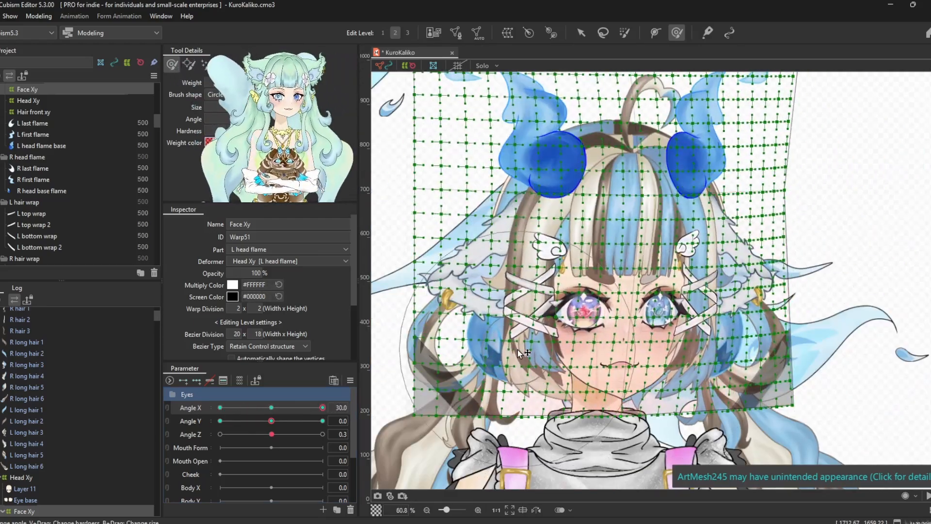
scroll(565, 310, "down", 4)
scroll(586, 278, "up", 3)
left_click_drag(322, 407, 220, 405)
- Try to mirror Face Xy, Head Xy and Hair front xy together at Angle X -30
scroll(22, 438, "down", 1)
left_click(22, 437, "ctrl")
scroll(22, 438, "down", 9)
left_click(33, 353, "ctrl")
left_click(350, 381)
left_click(396, 338)
left_click(478, 309)
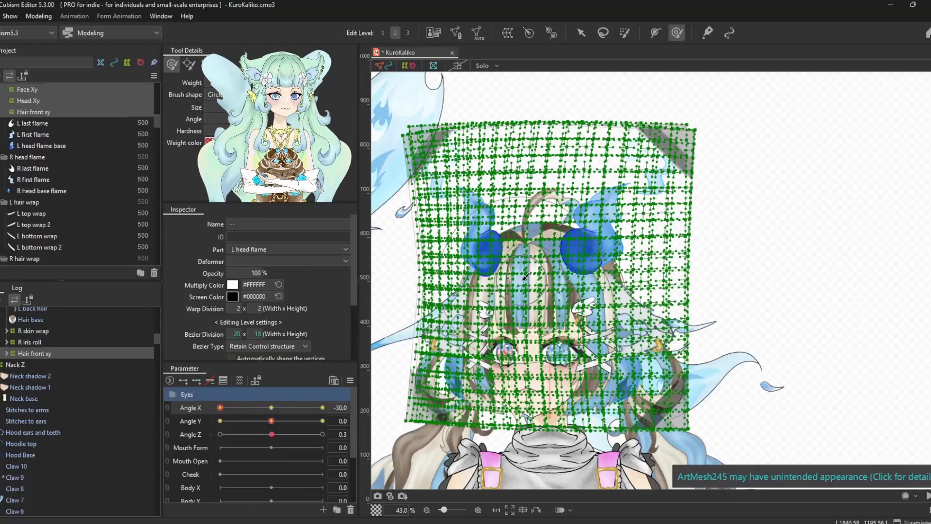
- Narrow the selection to Head Xy and Face Xy and mirror the head turn at Angle X -30
left_click(24, 389)
scroll(24, 391, "up", 1)
left_click(24, 396, "shift")
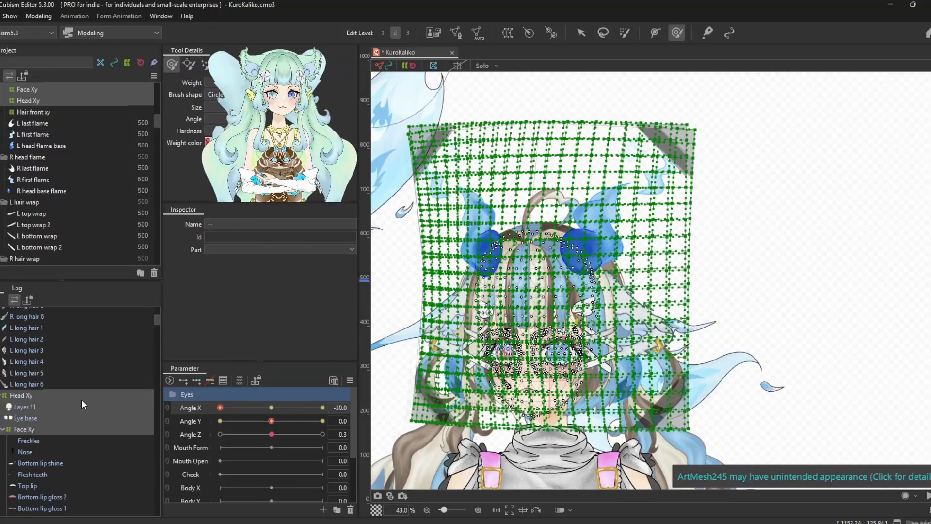
left_click(28, 396)
left_click(34, 430, "shift")
left_click(21, 397)
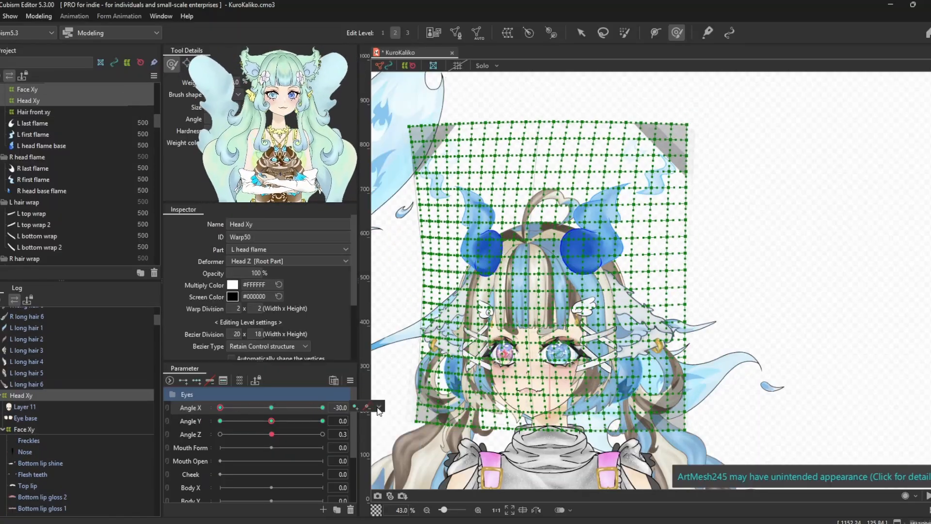
left_click(379, 409)
left_click(387, 339)
left_click(478, 309)
- Examine the head turn at Angle X 30, both up close around the eyes and as a whole
left_click(220, 407)
scroll(561, 359, "up", 6)
left_click(323, 407)
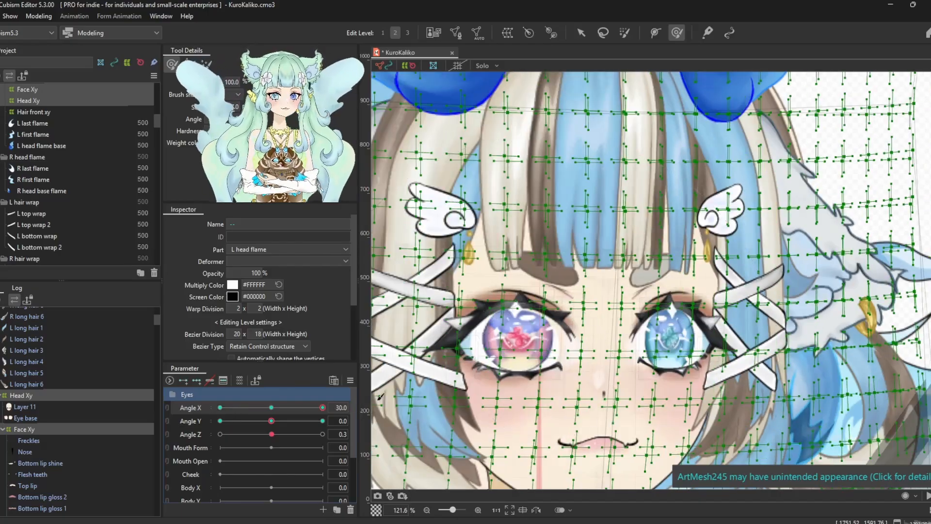
left_click_drag(640, 305, 608, 304)
scroll(589, 298, "down", 6)
mouse_move(322, 407)
left_mouse_down()
mouse_move(300, 417)
mouse_move(324, 410)
left_mouse_up()
scroll(613, 311, "up", 6)
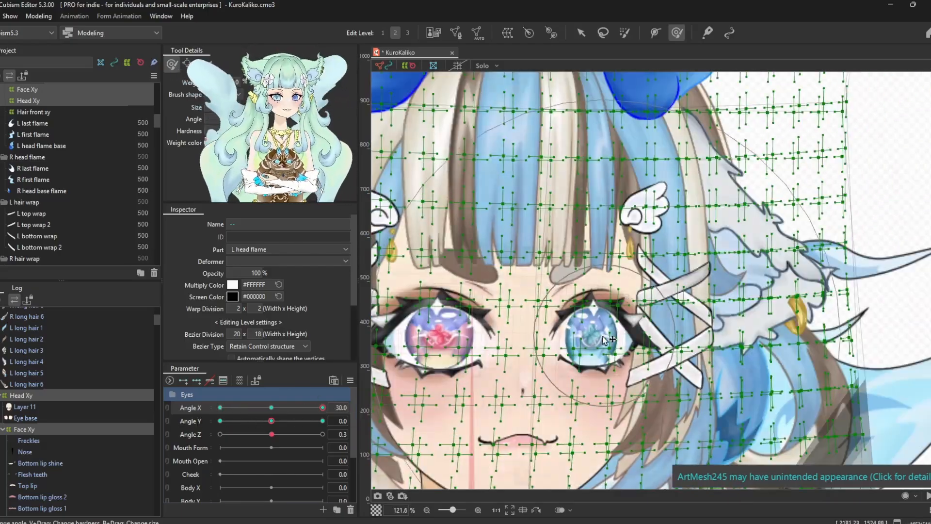
scroll(544, 136, "down", 6)
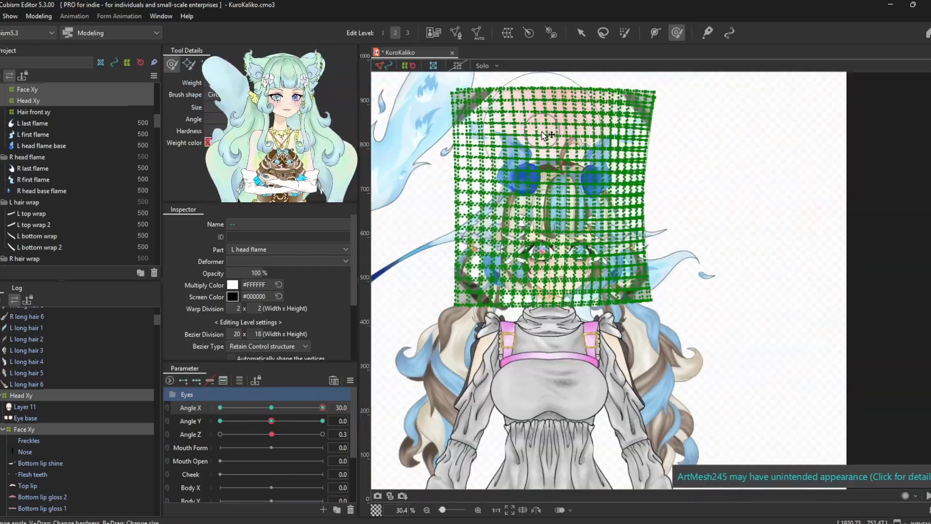
scroll(461, 214, "up", 6)
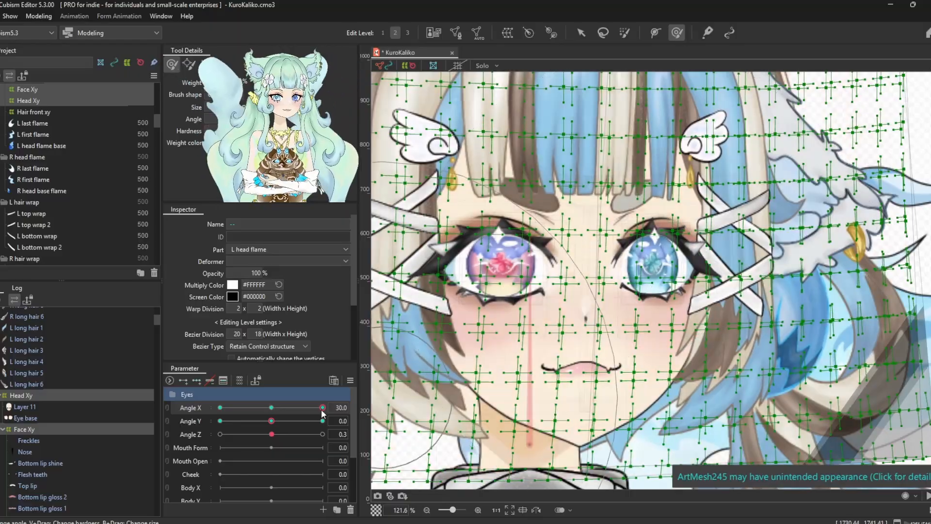
scroll(502, 304, "down", 3)
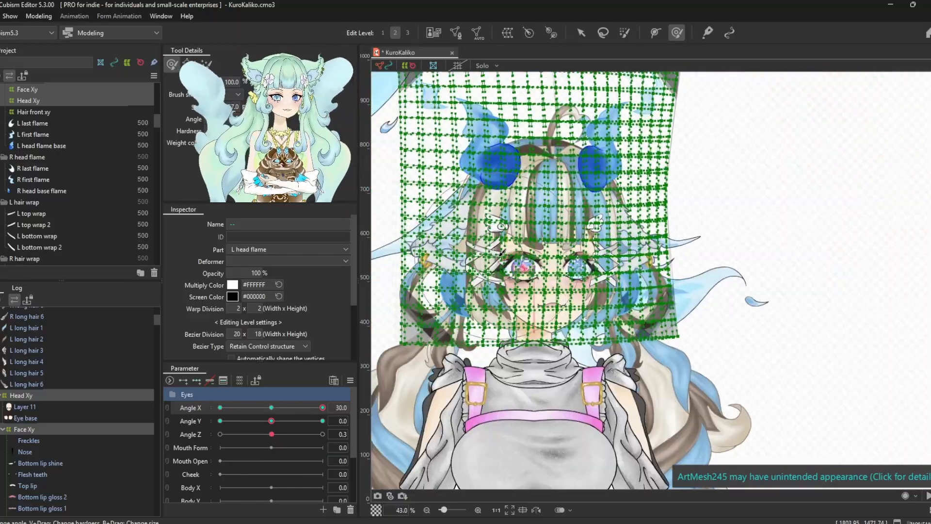
scroll(455, 359, "down", 4)
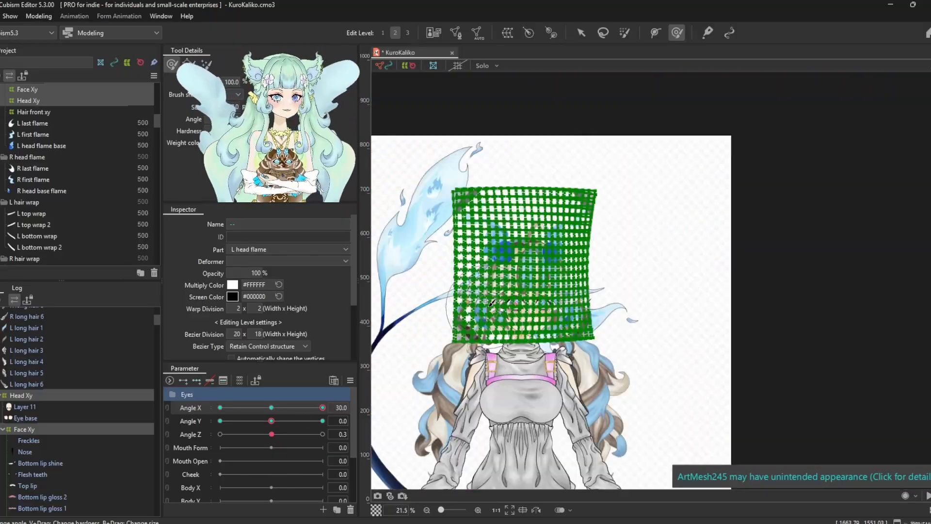
scroll(648, 310, "up", 4)
scroll(639, 289, "down", 3)
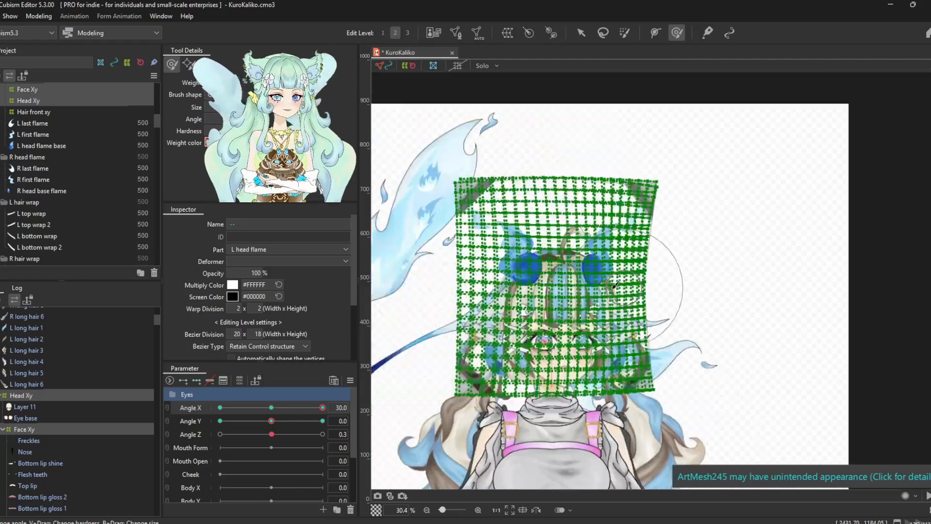
scroll(483, 305, "up", 1)
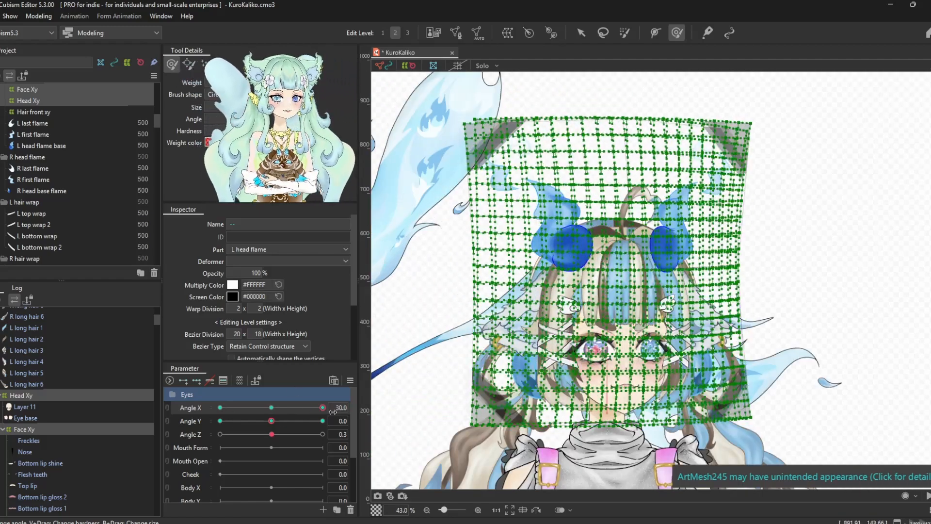
- Compare both Angle X extremes and nudge the Head Xy and Face Xy lattices around the bangs at 30 and -30
left_click_drag(322, 407, 192, 407)
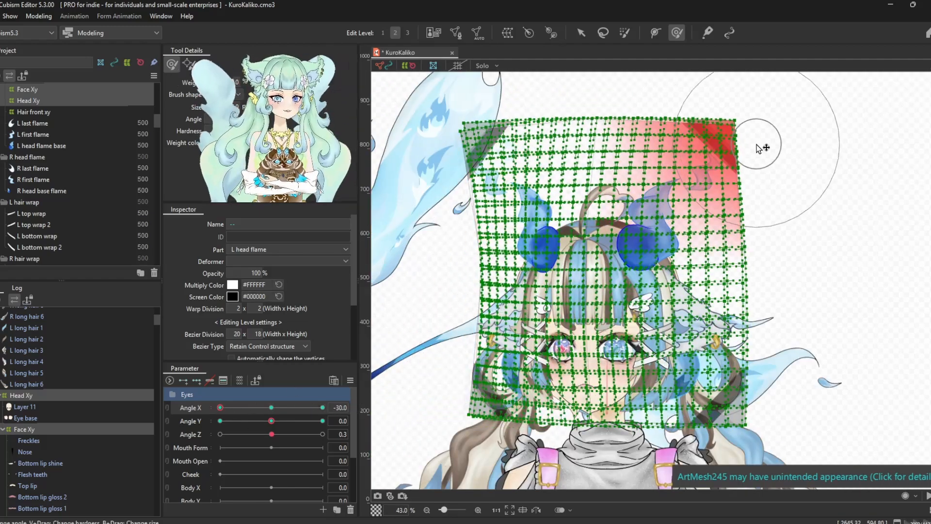
mouse_move(310, 408)
left_mouse_down()
mouse_move(277, 411)
mouse_move(323, 407)
left_mouse_up()
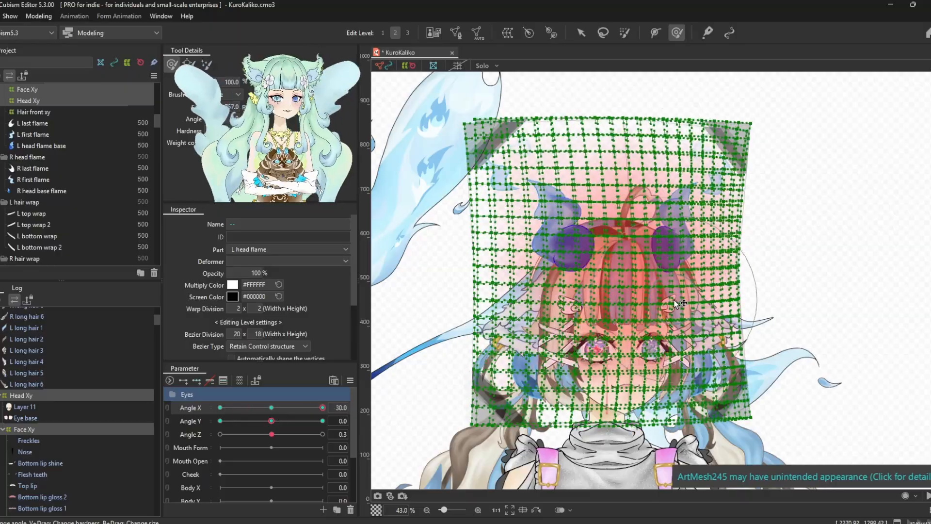
left_click_drag(671, 301, 668, 304)
scroll(662, 320, "up", 4)
left_click_drag(322, 408, 220, 407)
scroll(451, 344, "down", 4)
scroll(451, 344, "up", 4)
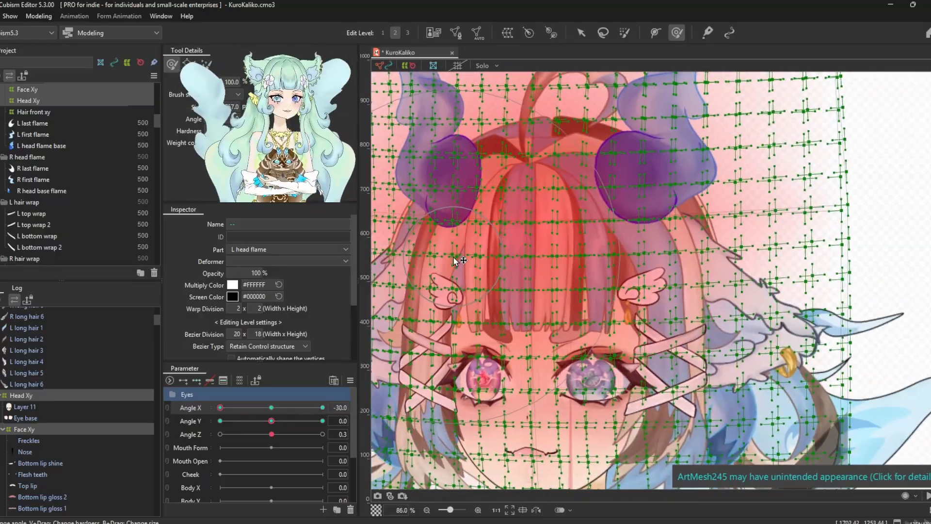
left_click_drag(454, 261, 468, 259)
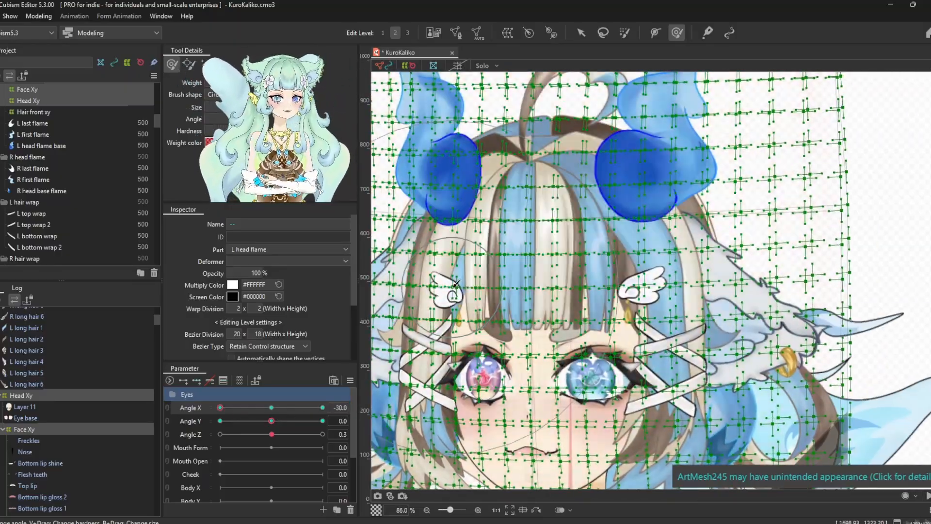
- Compare the neutral head at Angle X 0 with the turned head at -30, in full view and up close
scroll(573, 247, "down", 2)
mouse_move(220, 407)
left_mouse_down()
mouse_move(321, 414)
mouse_move(230, 427)
mouse_move(272, 408)
left_mouse_up()
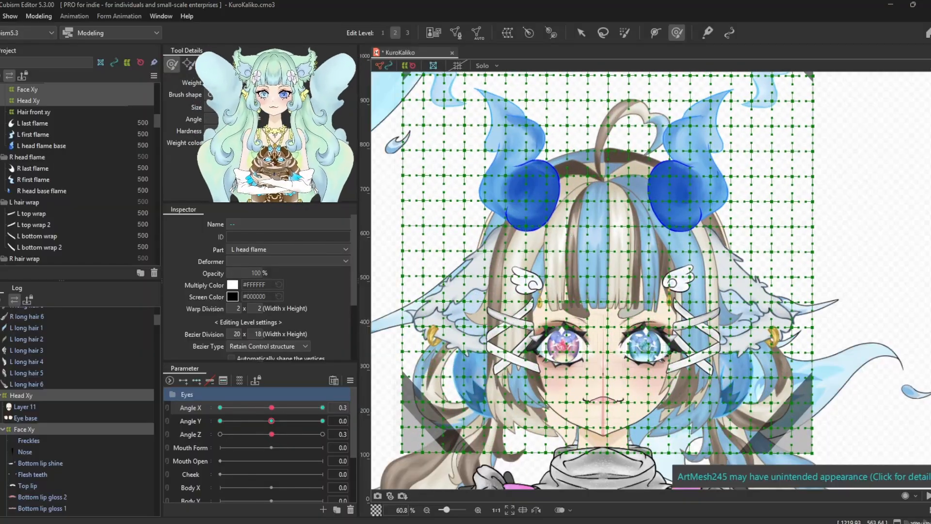
scroll(639, 97, "down", 2)
left_click(602, 34)
scroll(497, 279, "down", 2)
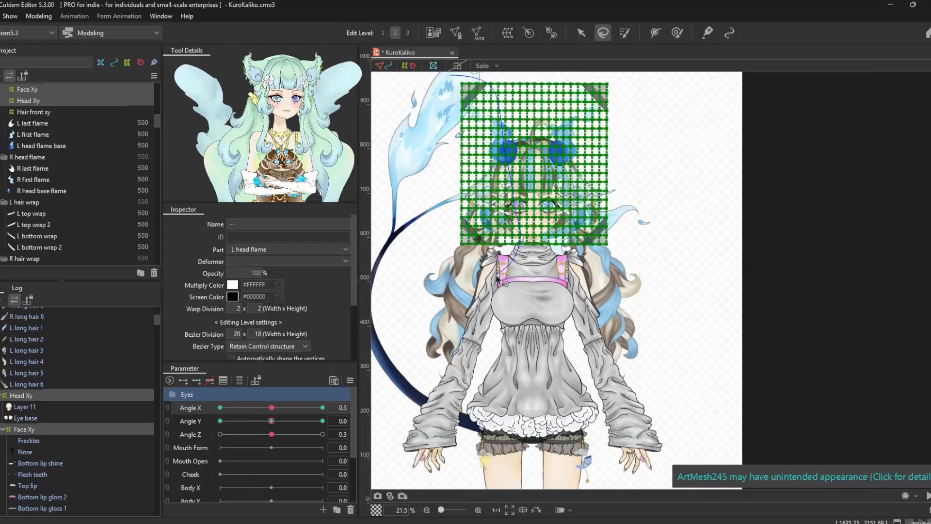
scroll(513, 101, "up", 1)
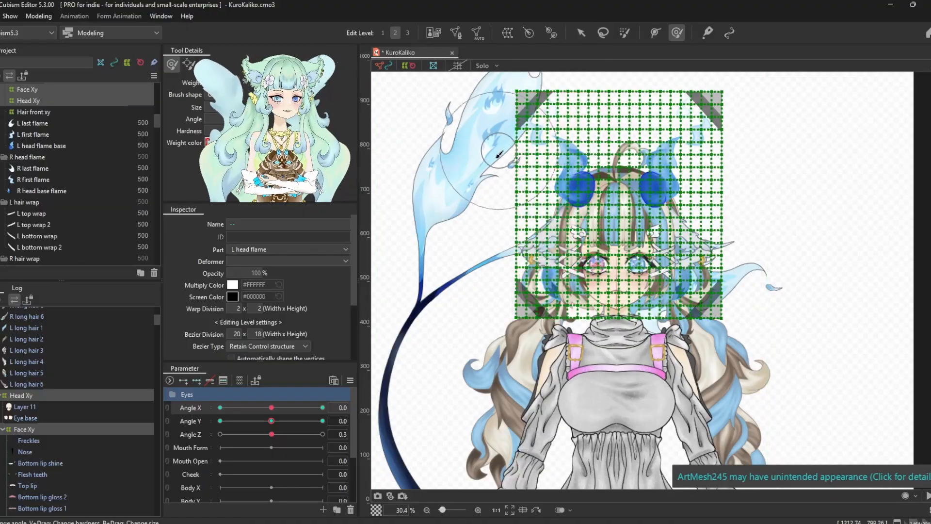
left_click_drag(271, 408, 220, 408)
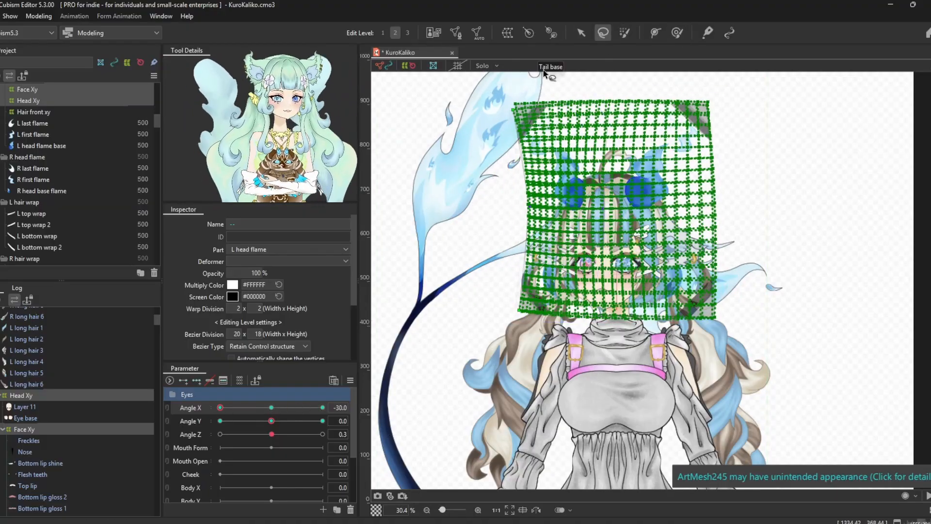
key("b")
scroll(546, 205, "up", 2)
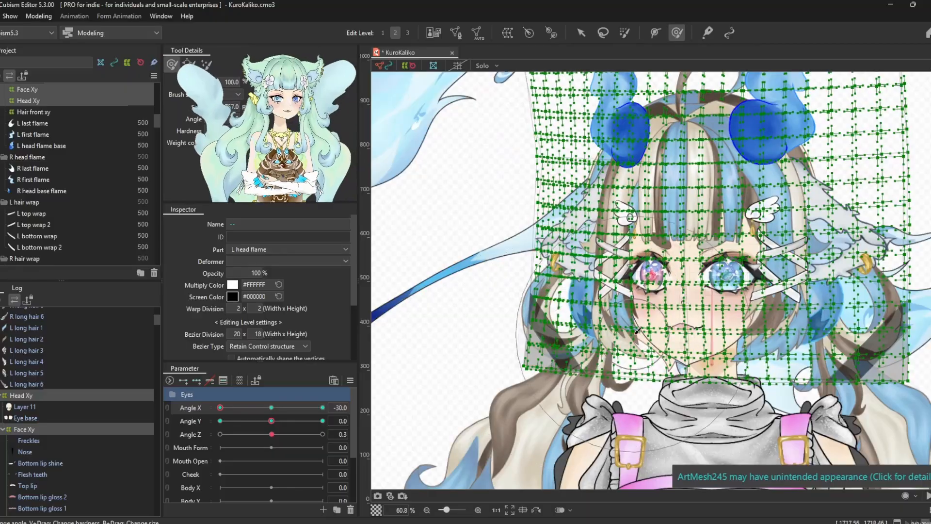
scroll(686, 292, "down", 1)
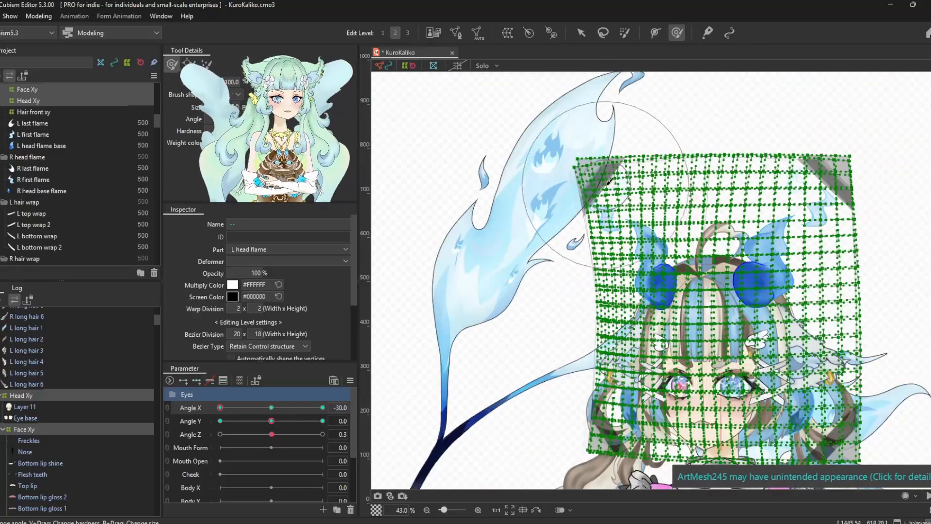
left_click_drag(220, 408, 180, 425)
- Mirror the Head Xy and Face Xy head turn across Angle X and check it at -30 and 0
left_click(350, 381)
left_click(440, 339)
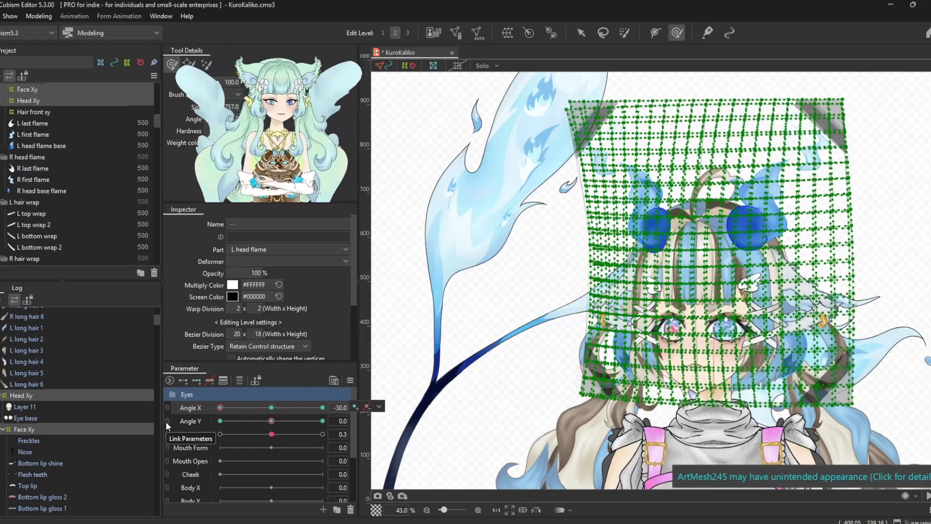
scroll(584, 304, "up", 4)
scroll(584, 304, "down", 4)
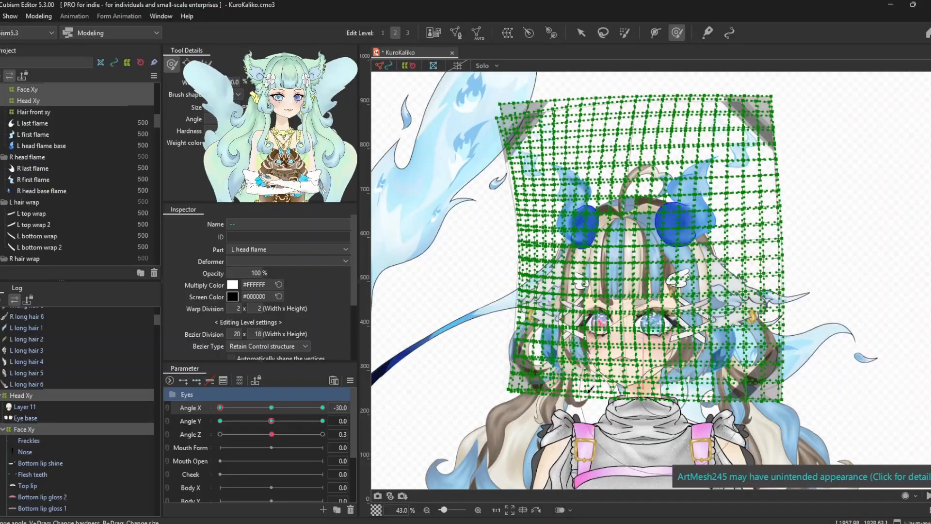
left_click(350, 380)
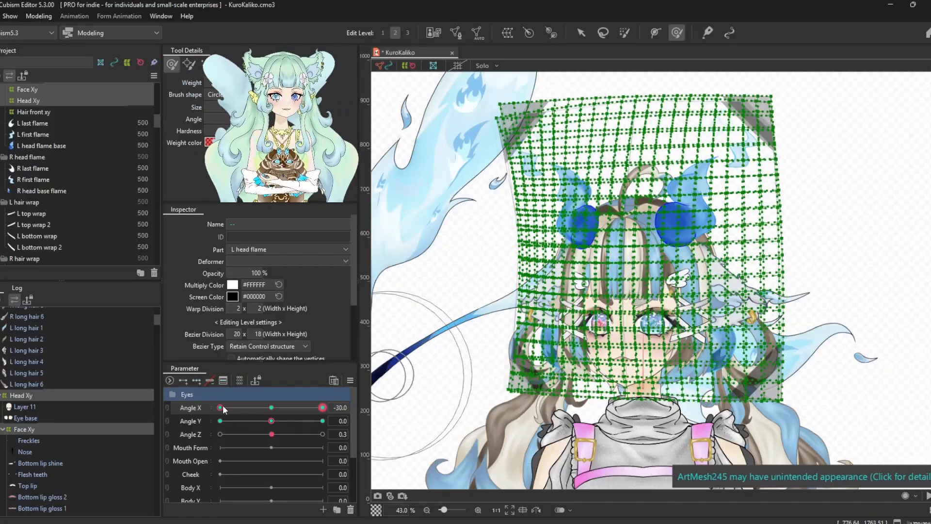
left_click_drag(221, 407, 271, 417)
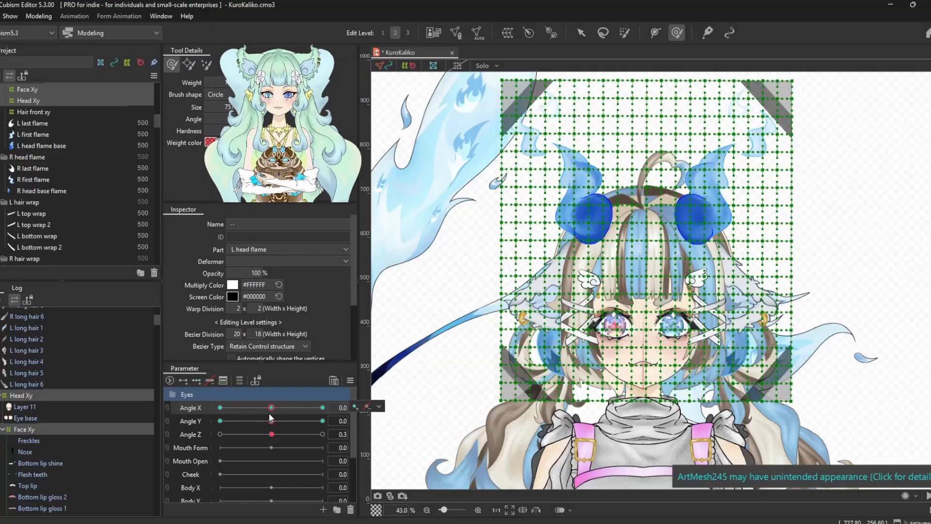
- Try to reshape the Hair front xy lattice around the bangs at Angle X -30
scroll(34, 437, "down", 8)
left_click(35, 395)
left_click_drag(271, 412, 220, 407)
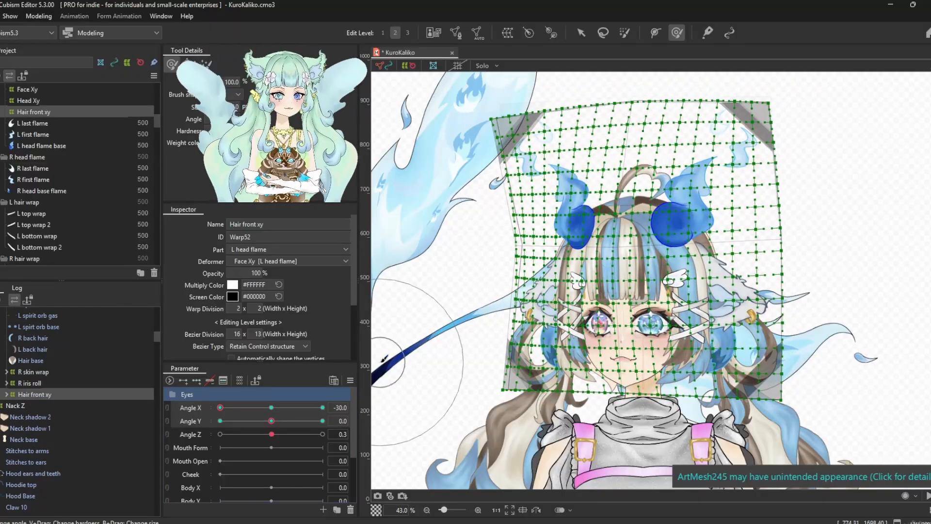
scroll(661, 350, "up", 2)
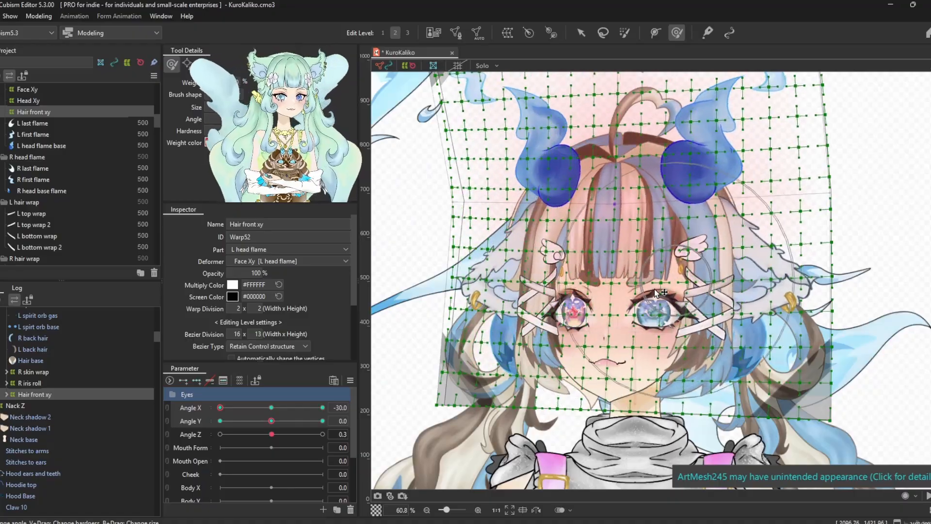
left_click_drag(609, 287, 537, 305)
- Undo the Hair front xy reshaping along with its Angle X and Angle Y keys
key("ctrl+z")
key("ctrl+z")
key("ctrl+z")
key("ctrl+z")
key("ctrl+z")
- Move the R brow, L Eyebrow, L skin wrap and L iris roll deformers out of Hair front xy into Face Xy
scroll(35, 405, "down", 5)
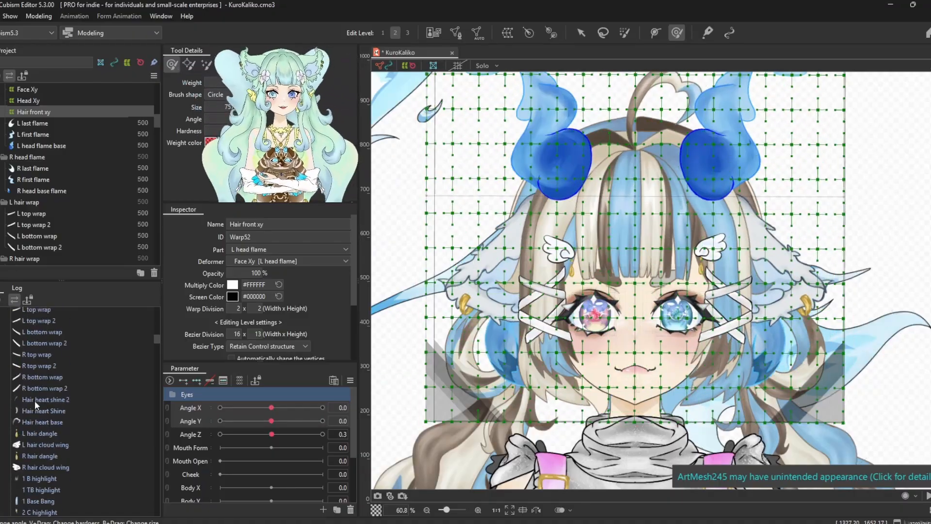
left_click(33, 353)
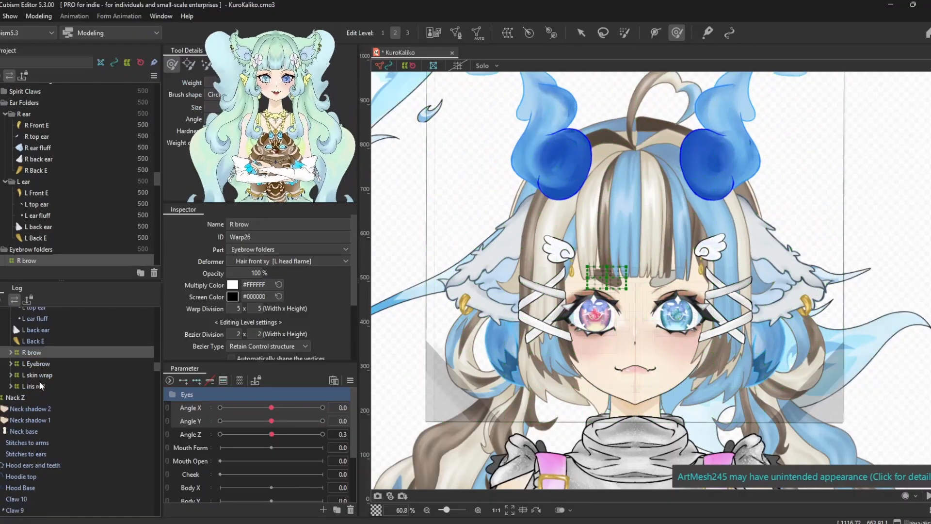
left_click(40, 384, "shift")
scroll(39, 386, "up", 1)
left_click_drag(36, 397, 26, 346)
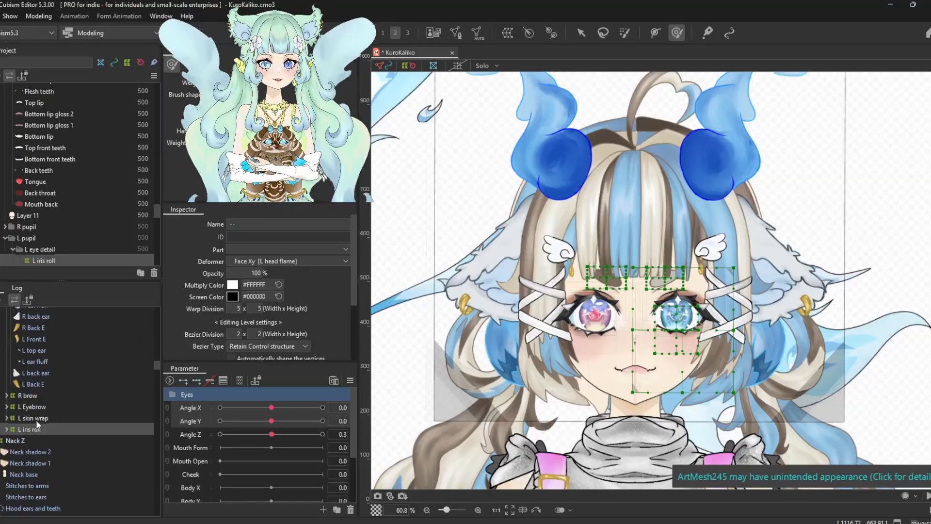
- Reposition the Hair front xy deformer in the hierarchy and rename it Z Hair front xy
left_click_drag(25, 421, 22, 445)
left_click_drag(271, 407, 275, 416)
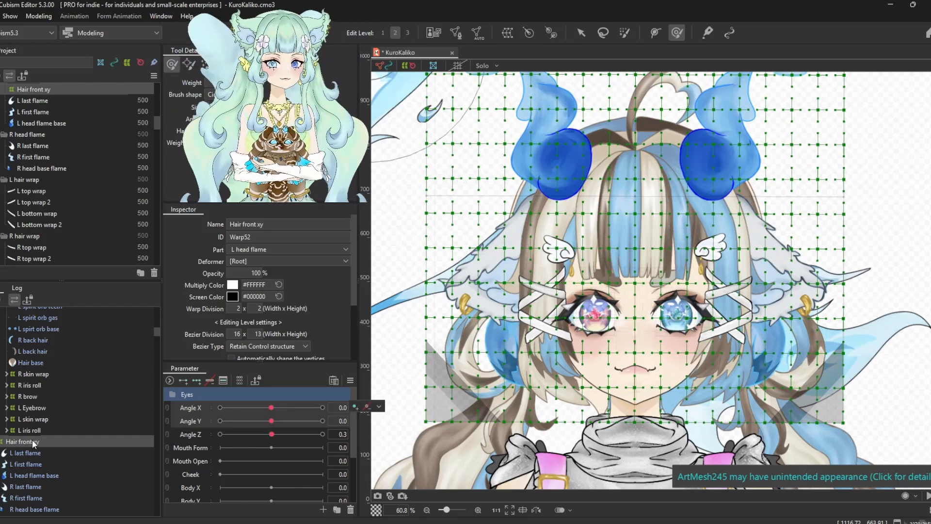
left_click_drag(25, 444, 6, 399)
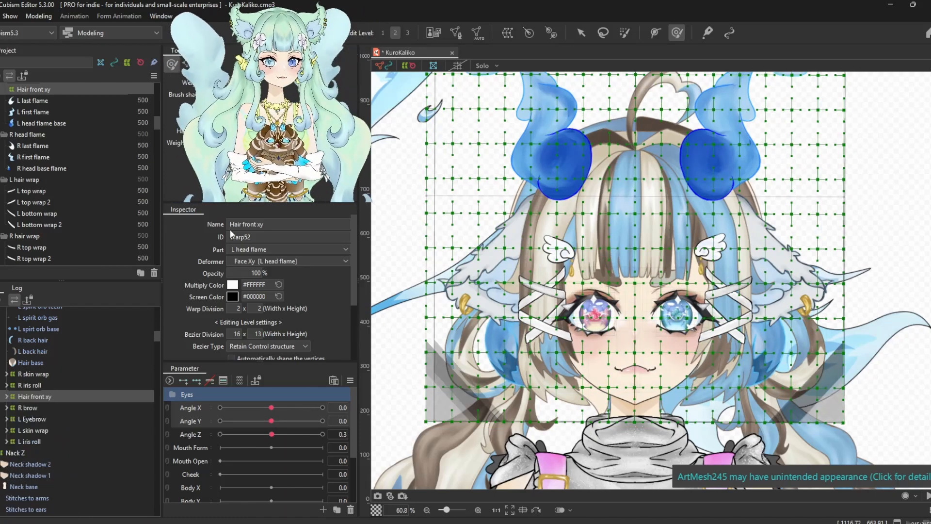
type("Z")
key("Return")
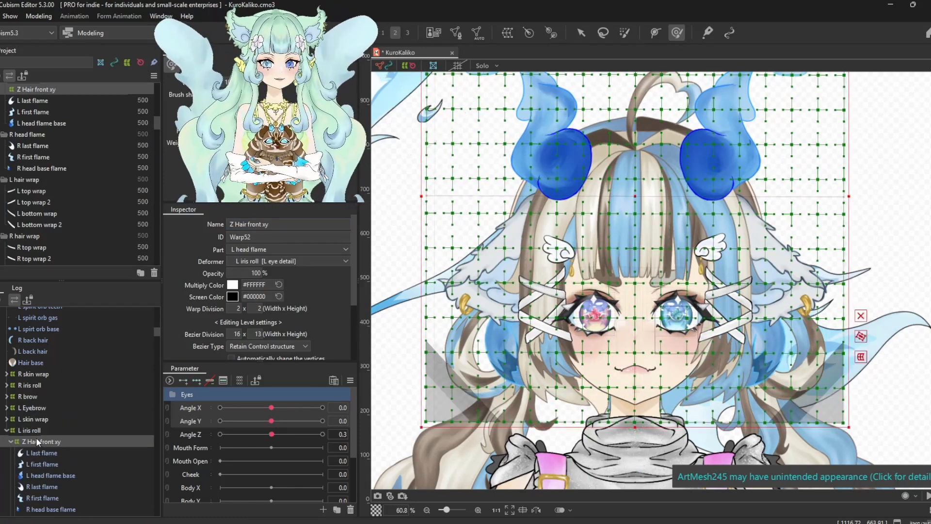
- Move Z Hair front xy out of L iris roll to the root level and try adding three keys to it
left_click(6, 441)
left_click_drag(27, 421, 16, 451)
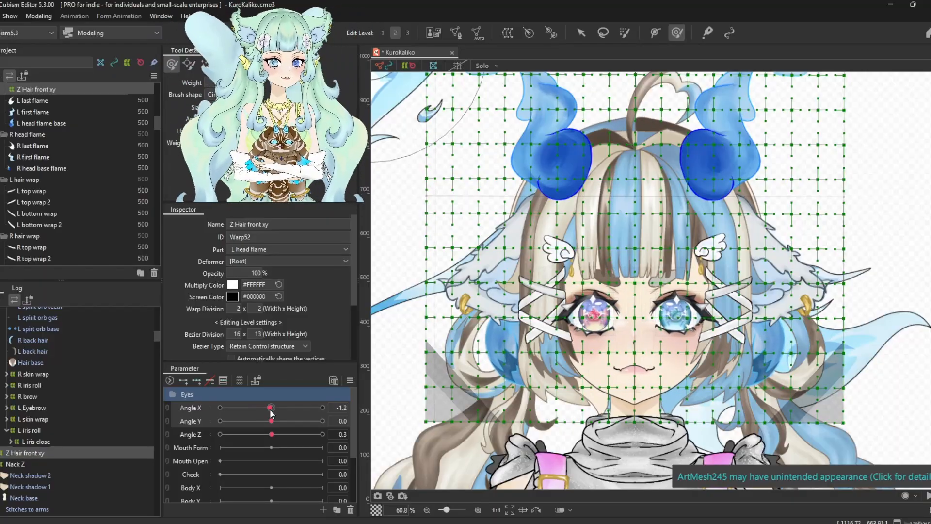
left_click_drag(271, 407, 278, 406)
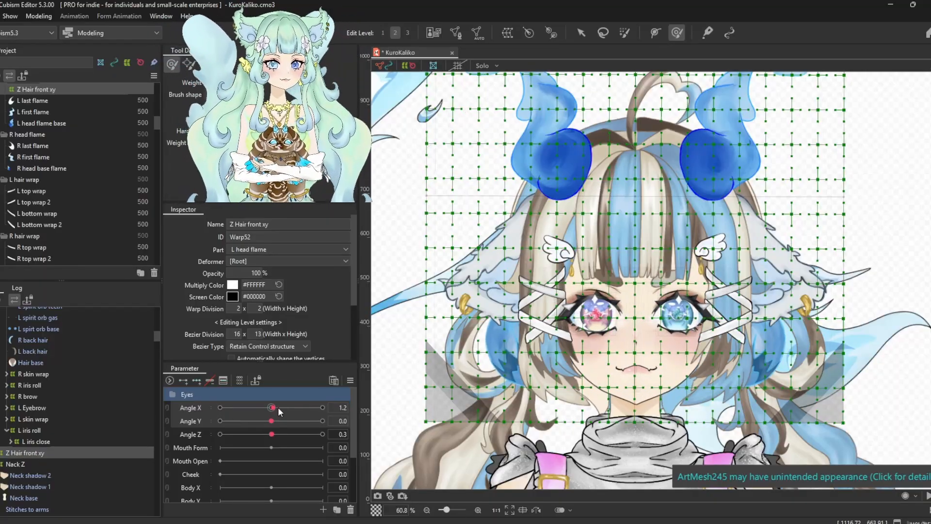
left_click(197, 381)
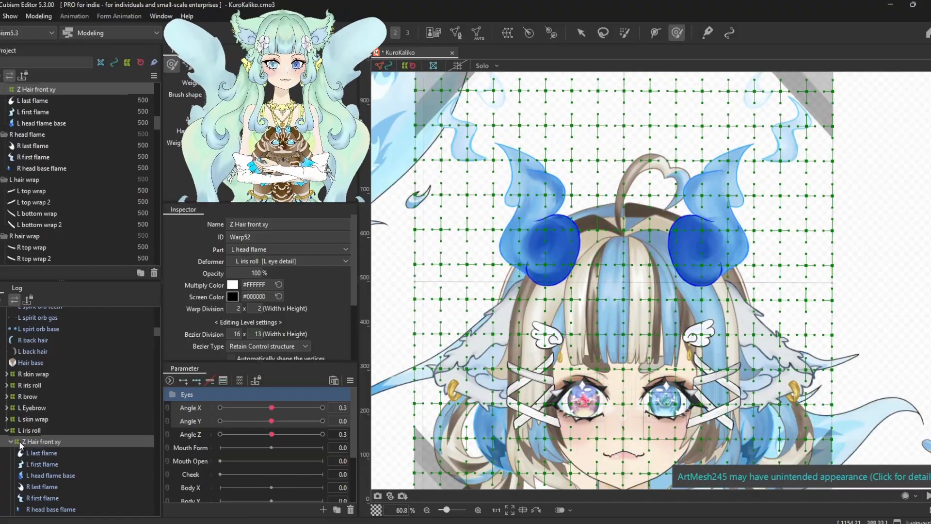
- Try nesting Z Hair front xy inside Head Xy and viewing the head turn at Angle X -30
scroll(12, 455, "up", 9)
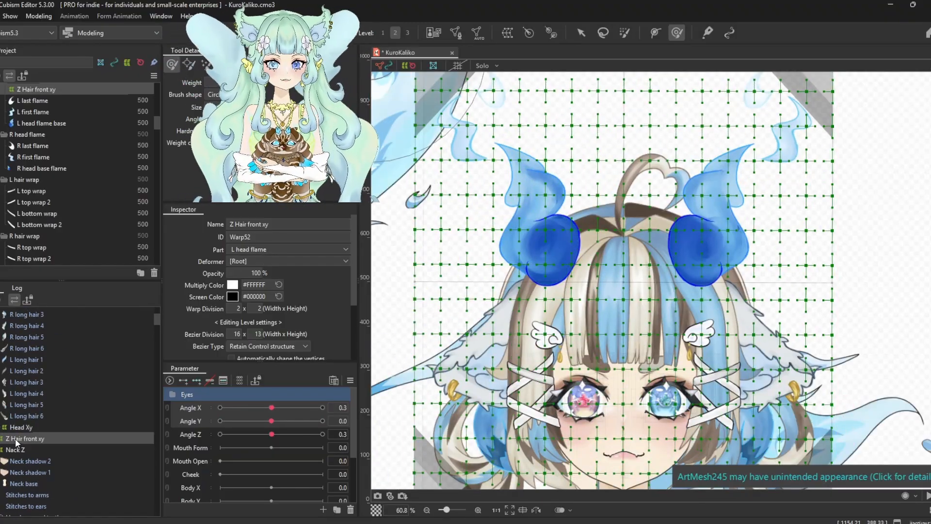
left_click_drag(2, 438, 17, 427)
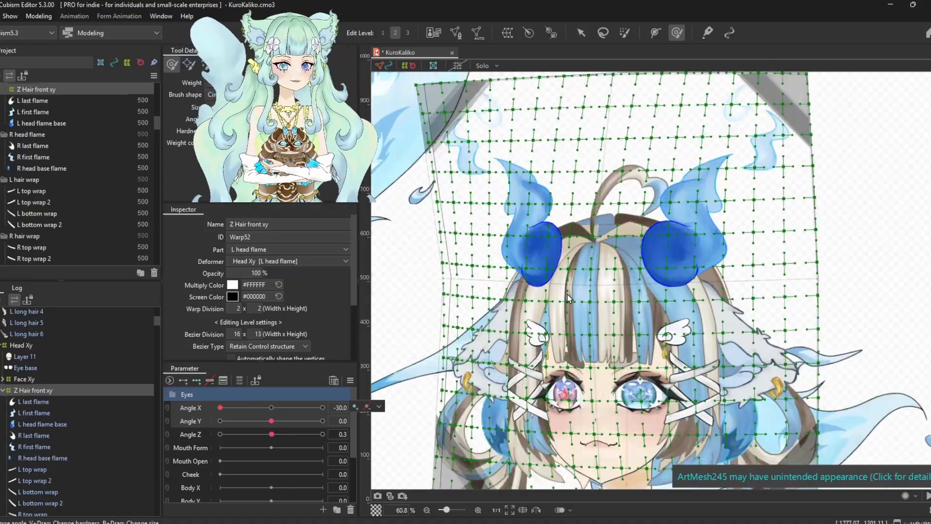
scroll(531, 194, "down", 3)
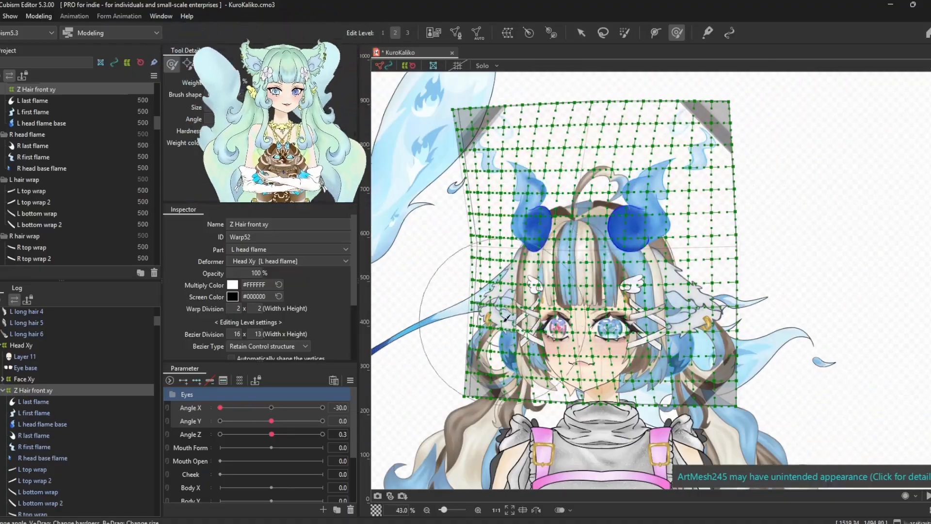
key("ctrl+z")
key("ctrl+z")
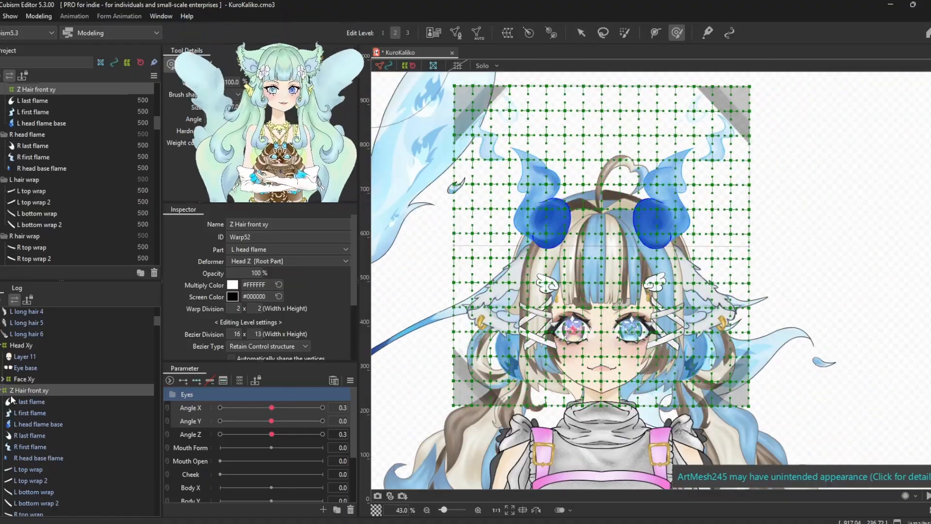
- Nest Z Hair front xy inside Head Xy and add three keys to it on Angle X and Angle Y
left_click_drag(271, 407, 300, 408)
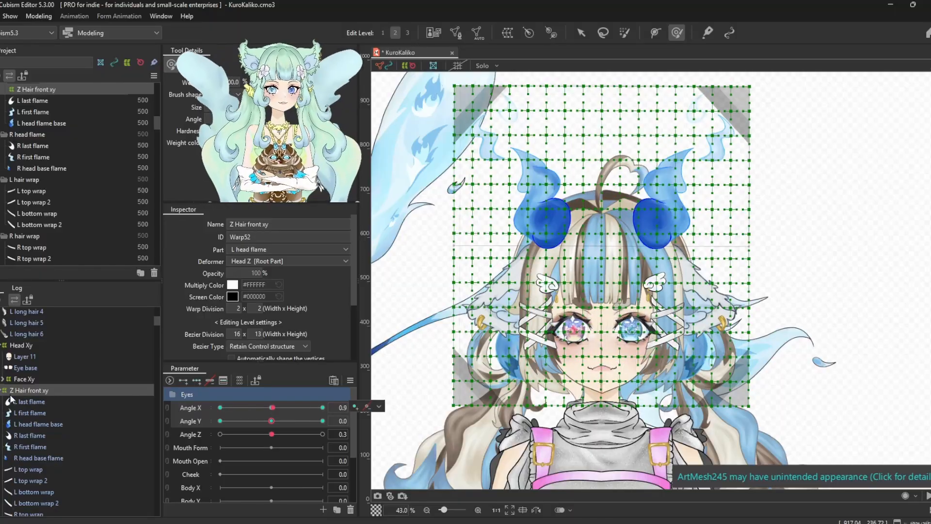
double_click(25, 388)
left_click_drag(20, 438, 18, 436)
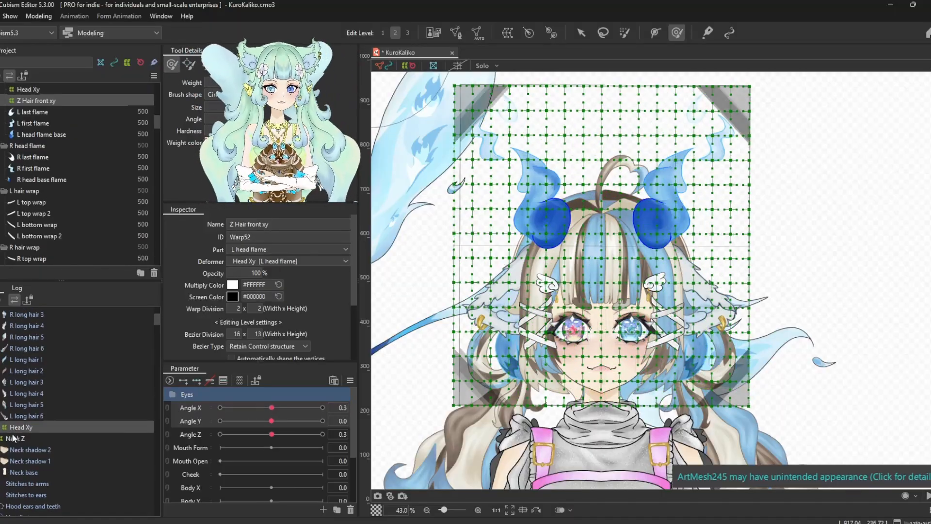
left_click(196, 381)
- Reshape the Z Hair front xy lattice at Angle X -30, shifting its outer edges and corners and the bangs area
left_click(220, 408)
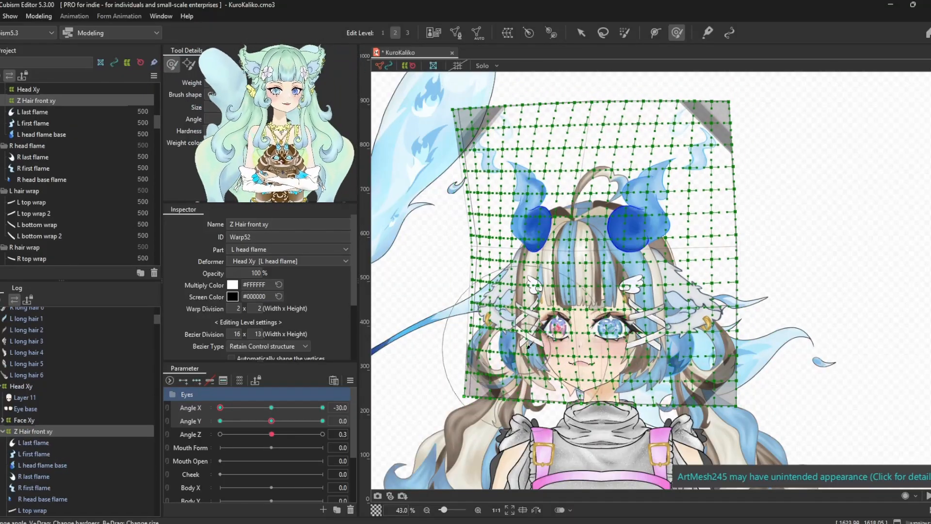
left_click_drag(726, 106, 737, 106)
left_click_drag(466, 114, 489, 115)
left_click_drag(485, 296, 478, 294)
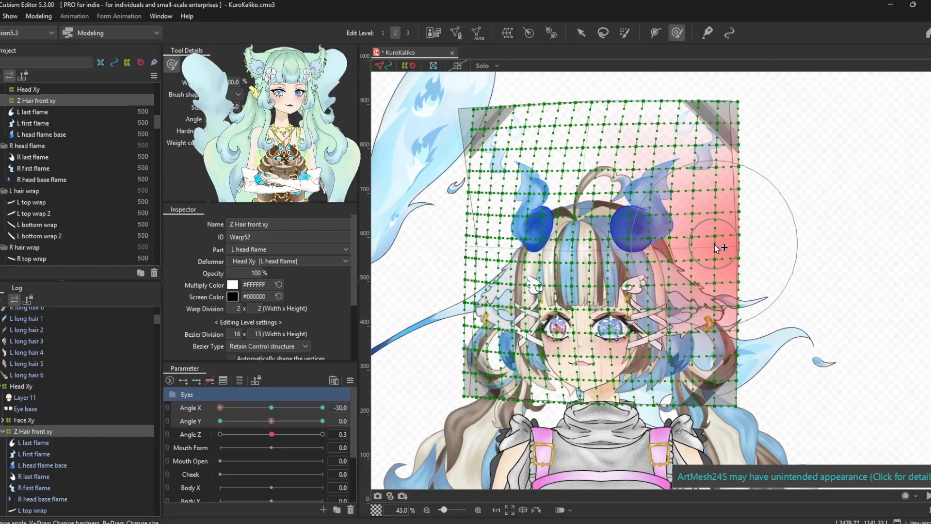
left_click_drag(594, 262, 635, 262)
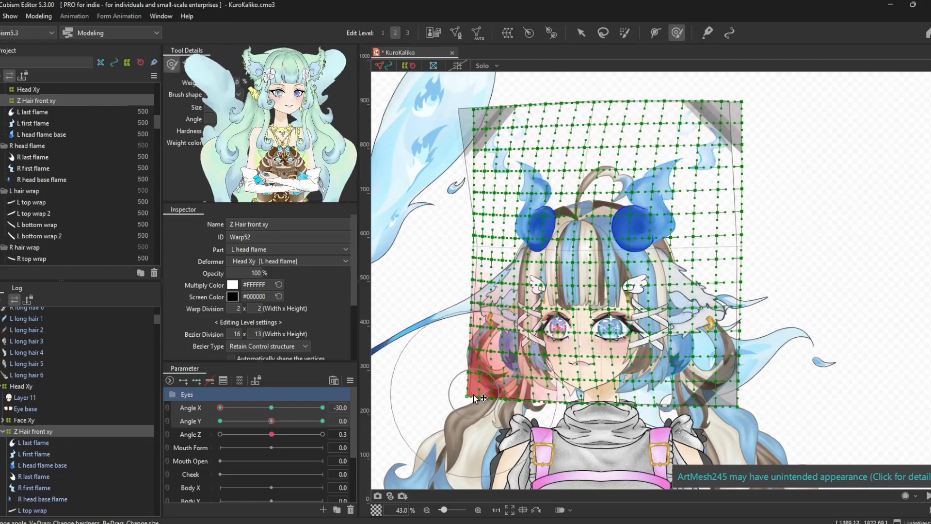
left_click_drag(654, 110, 660, 111)
left_click_drag(598, 258, 557, 257)
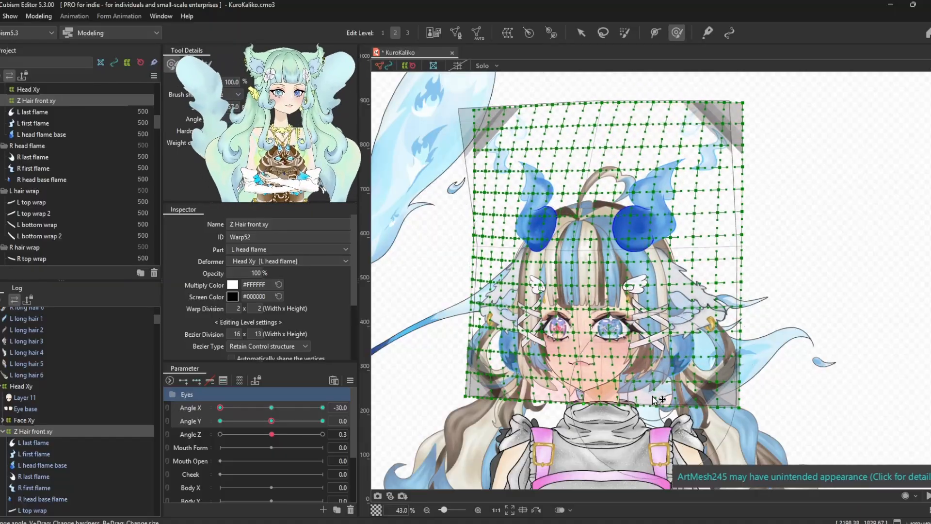
- Refine the lower corners and side edge of the Z Hair front xy lattice with small nudges at Angle X -30
scroll(591, 318, "up", 3)
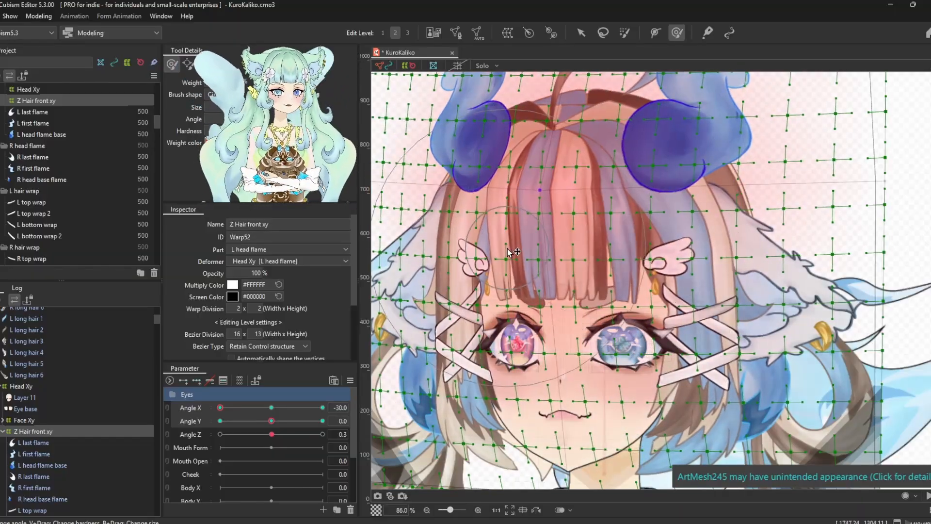
scroll(512, 316, "down", 3)
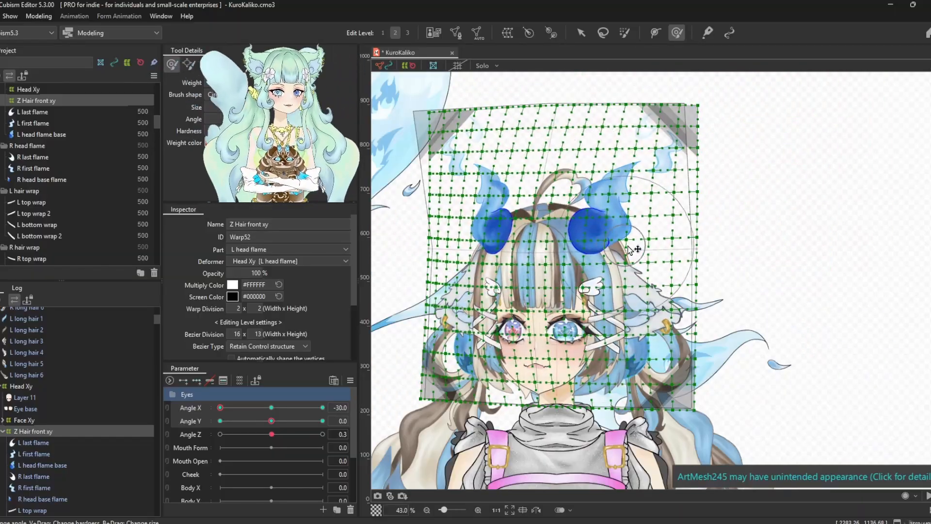
left_click_drag(690, 388, 693, 388)
left_click_drag(426, 252, 430, 252)
left_click_drag(422, 397, 425, 397)
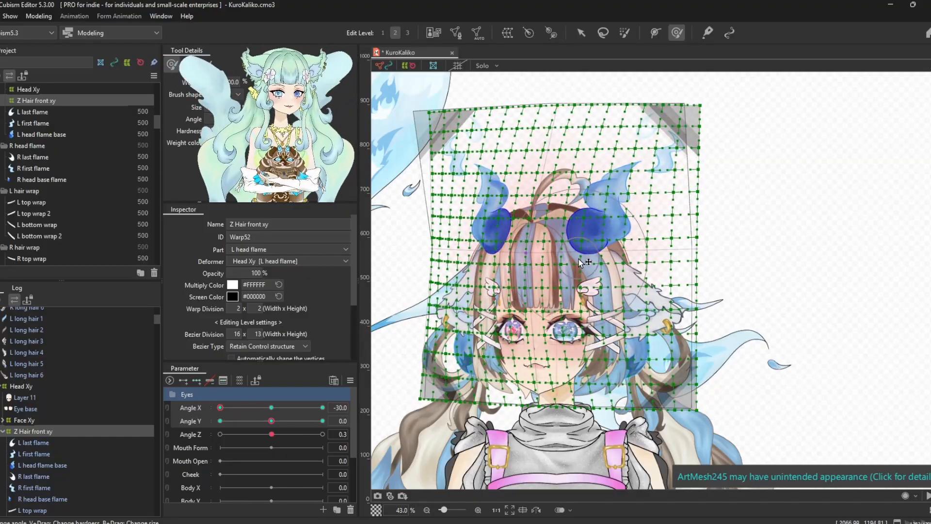
- Add Head Xy and Face Xy to the Z Hair front xy selection and mirror the head turn at Angle X -30
scroll(614, 304, "up", 2)
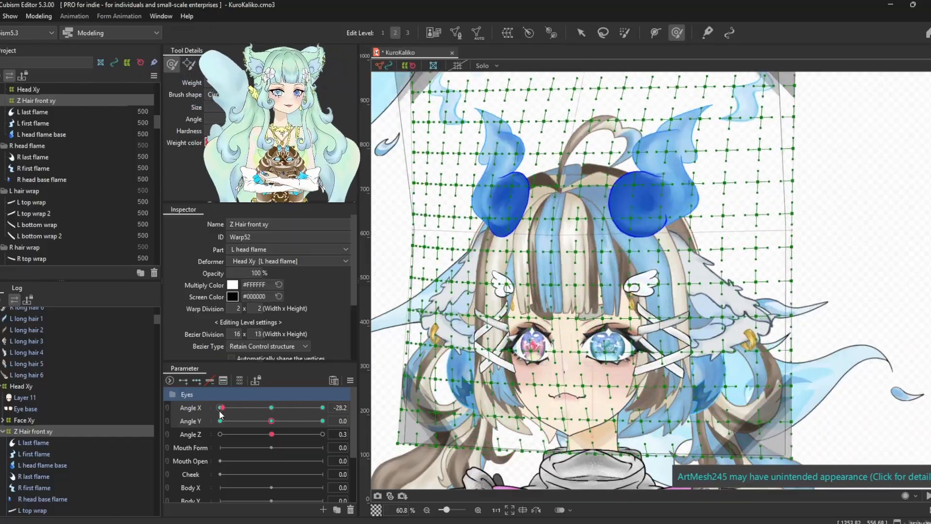
left_click(19, 386, "ctrl")
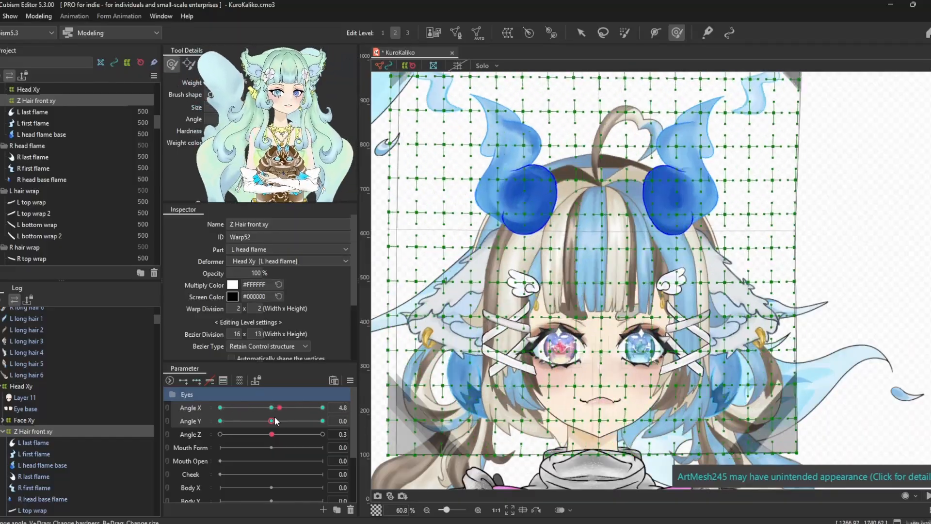
left_click(24, 420, "ctrl")
left_click_drag(287, 407, 185, 417)
key("ctrl+shift+m")
left_click(434, 367)
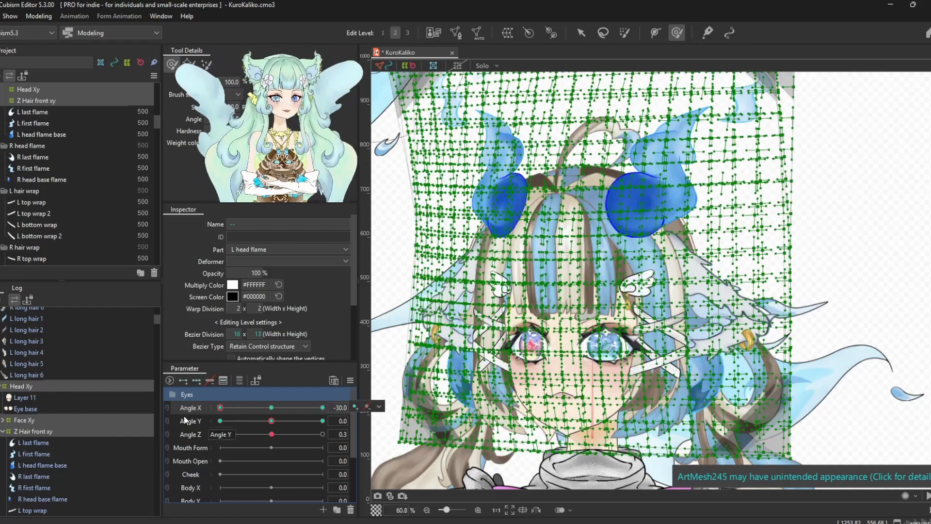
- Inspect the mirrored head turn at Angle X 30, both close up on the eyes and across the whole head
left_click(322, 407)
scroll(571, 343, "up", 5)
left_click(25, 388)
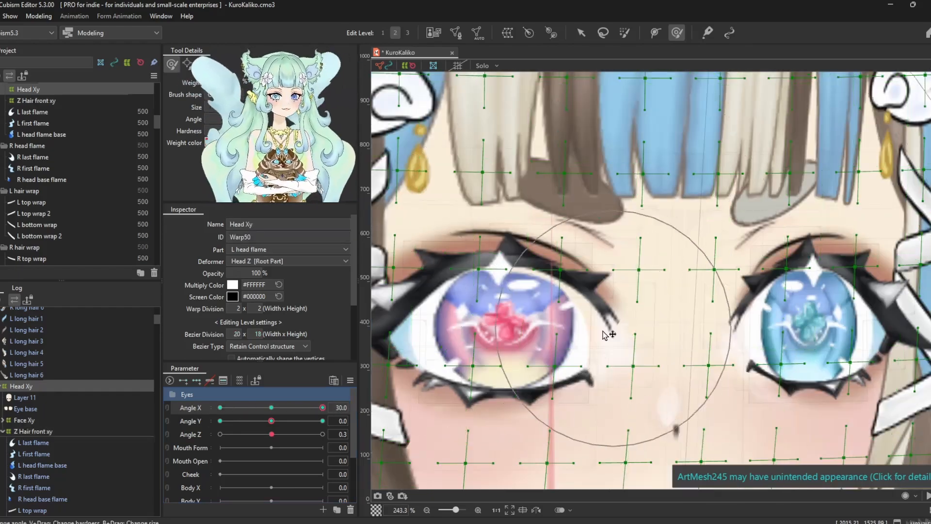
scroll(606, 334, "down", 5)
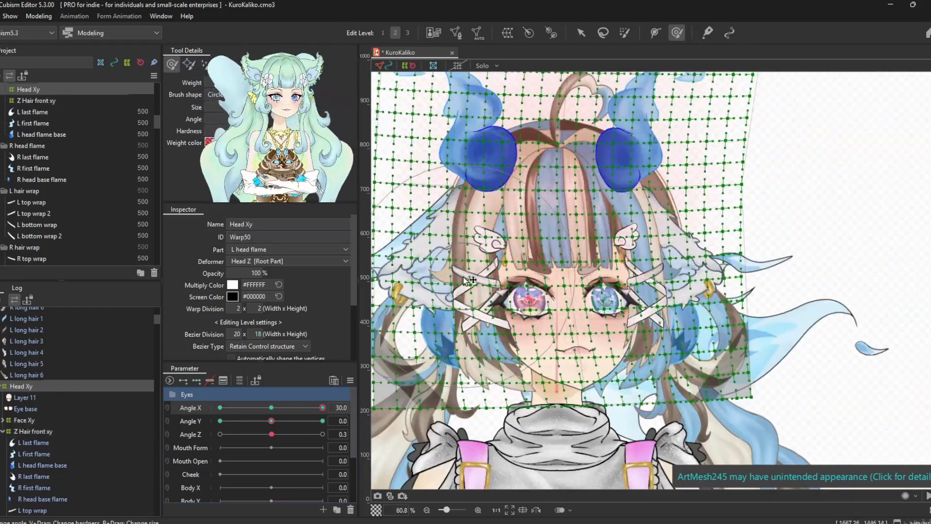
scroll(530, 300, "up", 5)
- Select the Layer 11 face mesh and nudge a vertex above the L eye, comparing the face between Angle X 30 and 0
left_click(26, 408)
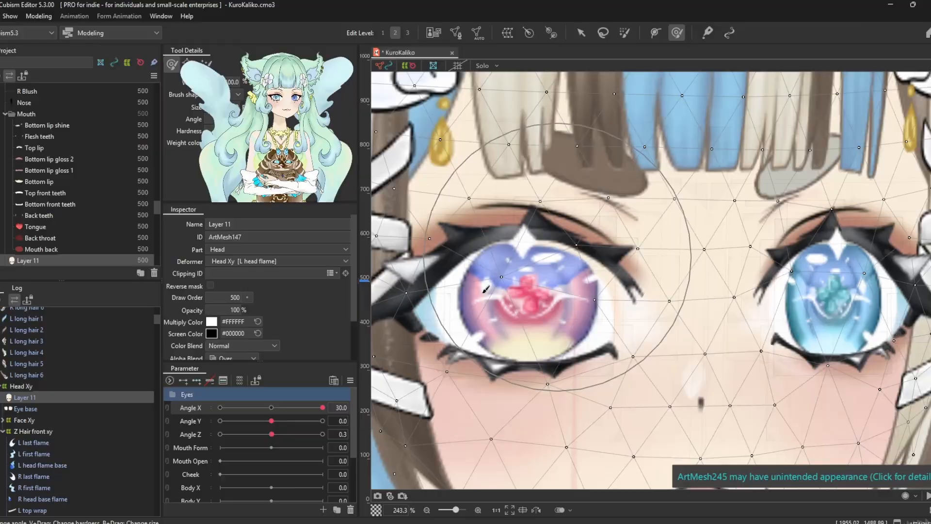
left_click(25, 398)
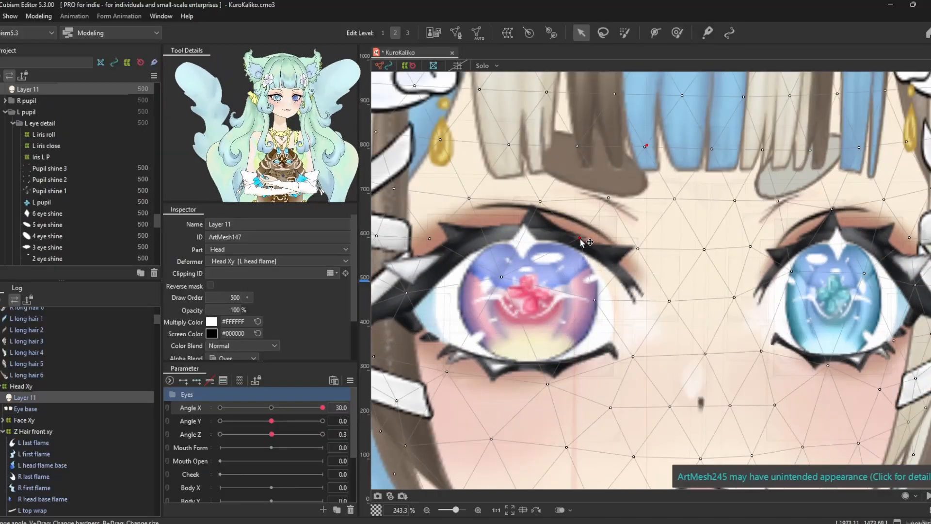
left_click_drag(297, 407, 322, 409)
scroll(460, 320, "down", 1)
left_click(271, 410)
scroll(824, 291, "up", 2)
left_click_drag(827, 217, 828, 202)
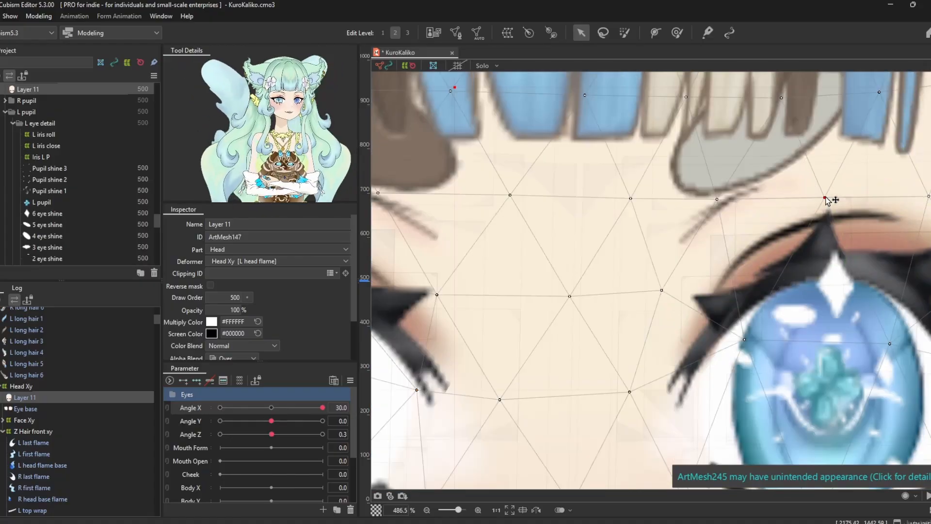
scroll(684, 302, "down", 3)
left_click_drag(322, 408, 288, 421)
left_click(271, 407)
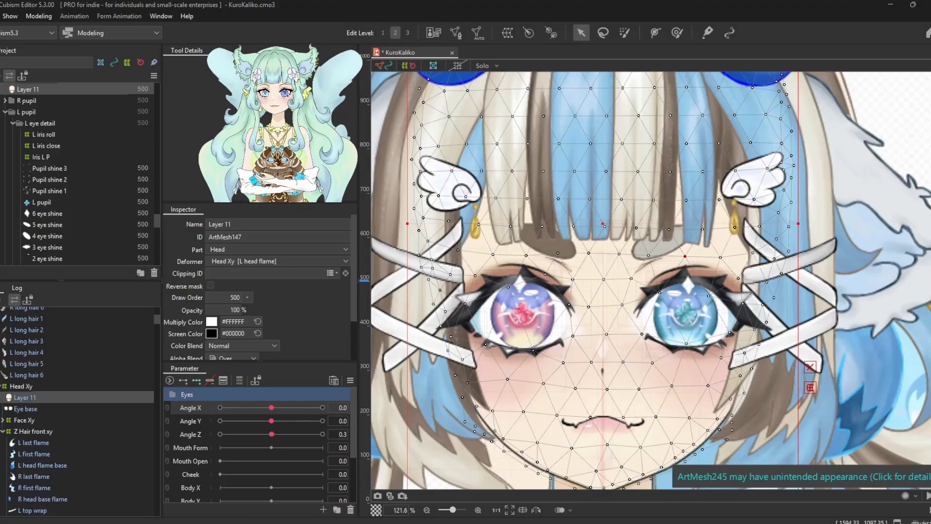
- Select the L iris roll and R iris roll deformers together
left_click(45, 135)
scroll(49, 185, "down", 4)
scroll(37, 327, "down", 3)
left_click(33, 385, "ctrl")
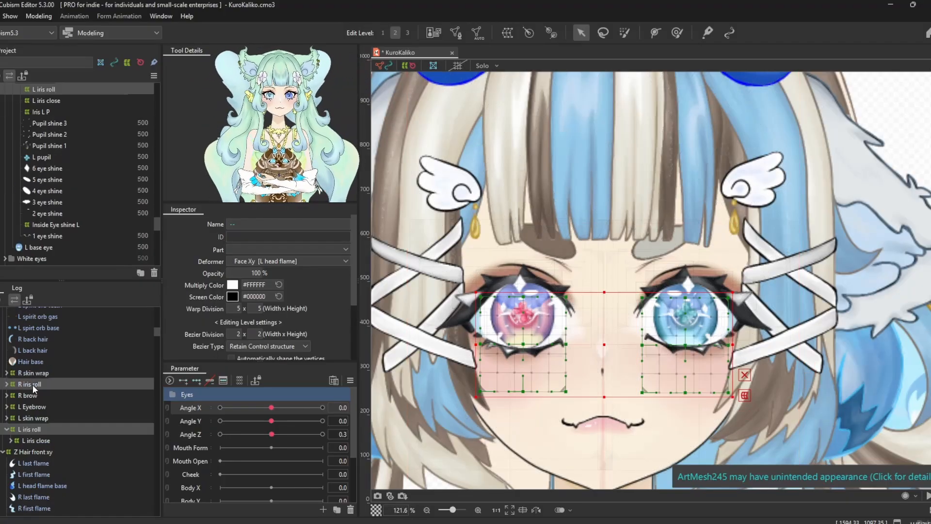
left_click(507, 33)
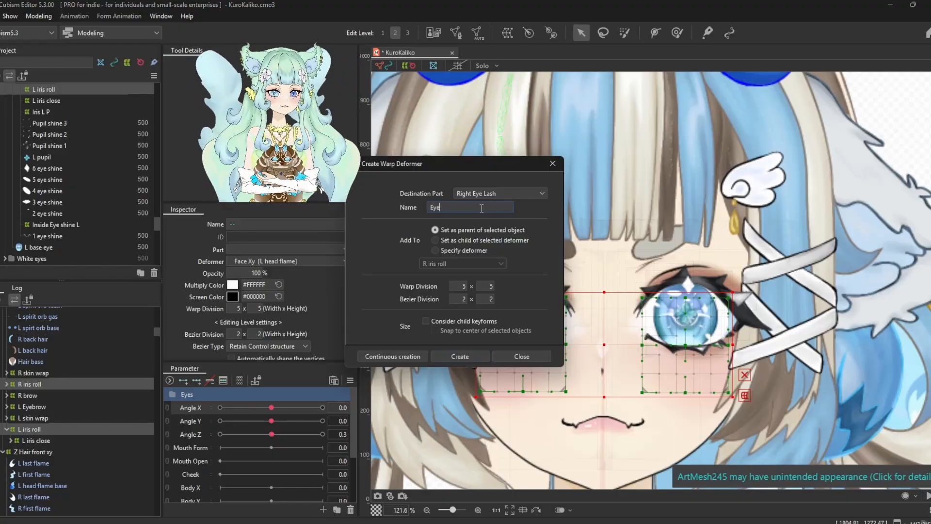
left_click(463, 356)
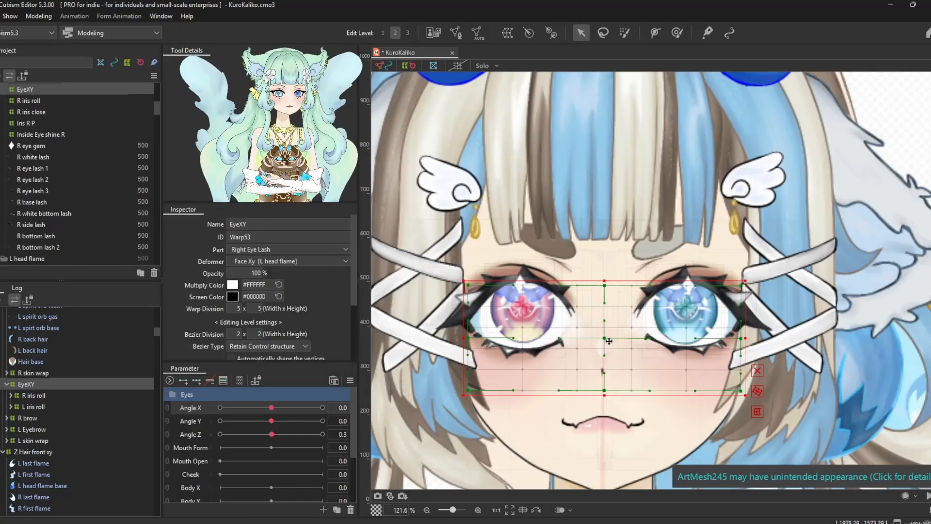
key("ctrl+z")
- Create a parent warp deformer named Eye XY that considers child keyforms, and add three keys to it on Angle X and Angle Y
left_click(508, 33)
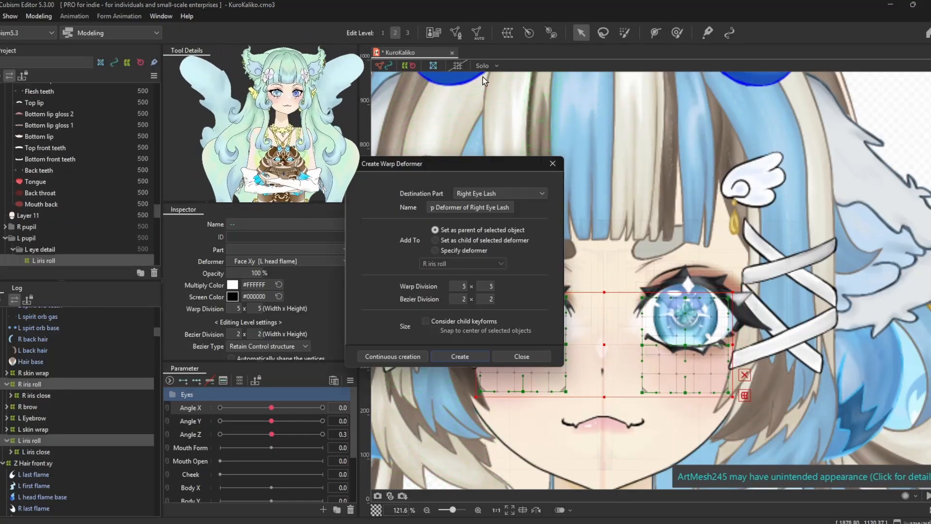
left_click(470, 207)
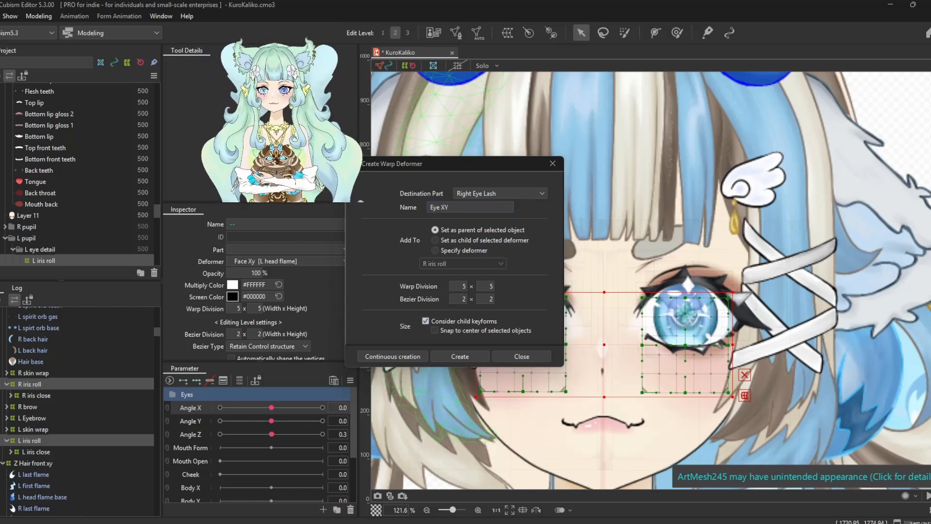
left_click(460, 356)
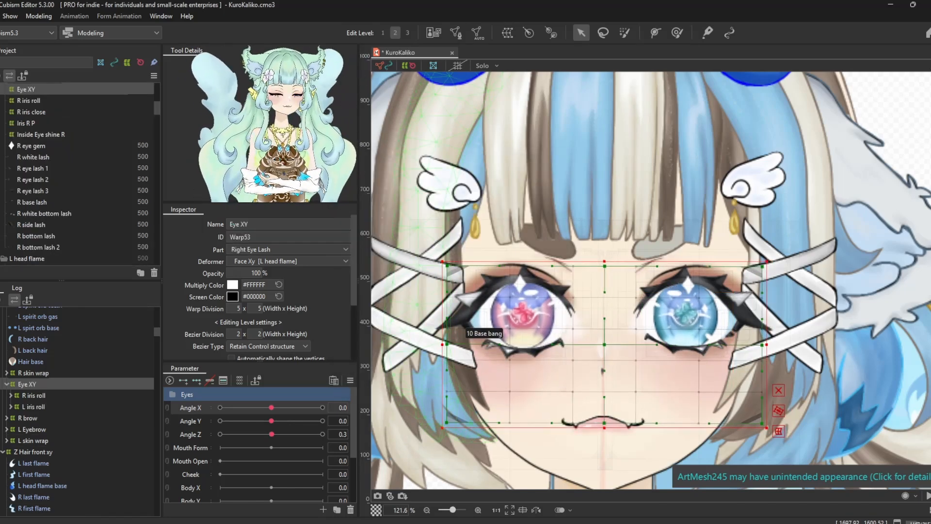
left_click_drag(272, 407, 219, 407)
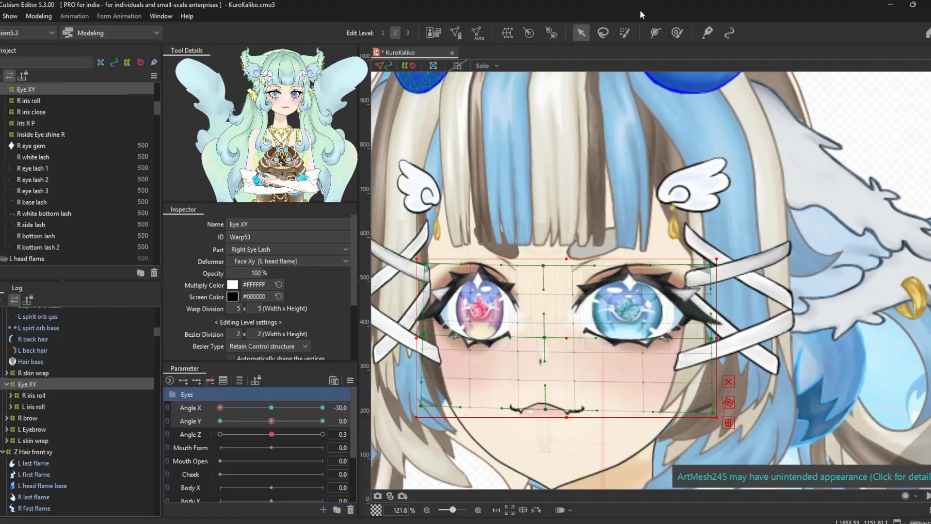
- Reshape the Eye XY lattice around both eyes with the deform brush at Angle X -30, drawing the eyes slightly closer together
left_click(677, 33)
left_click_drag(641, 304, 625, 307)
left_click_drag(467, 298, 474, 296)
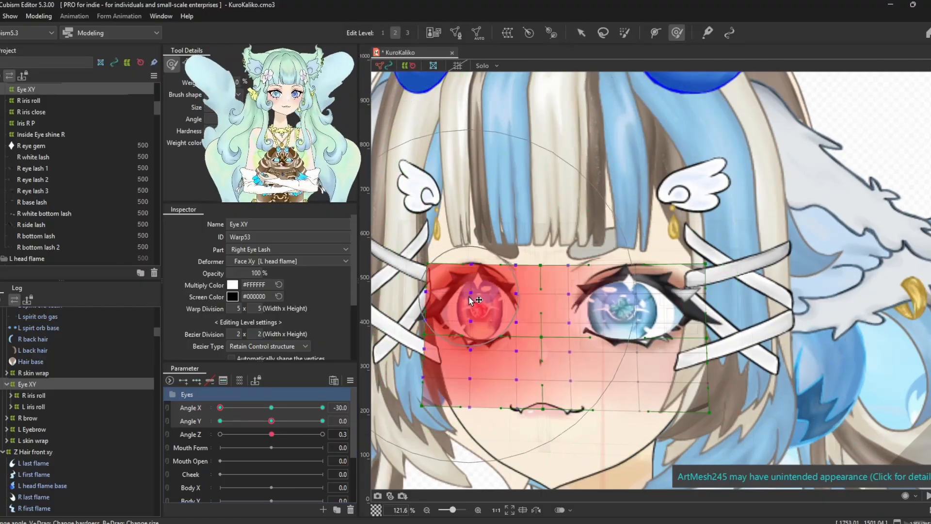
left_click_drag(657, 309, 642, 307)
mouse_move(220, 408)
left_mouse_down()
mouse_move(255, 414)
mouse_move(219, 408)
left_mouse_up()
scroll(655, 271, "down", 4)
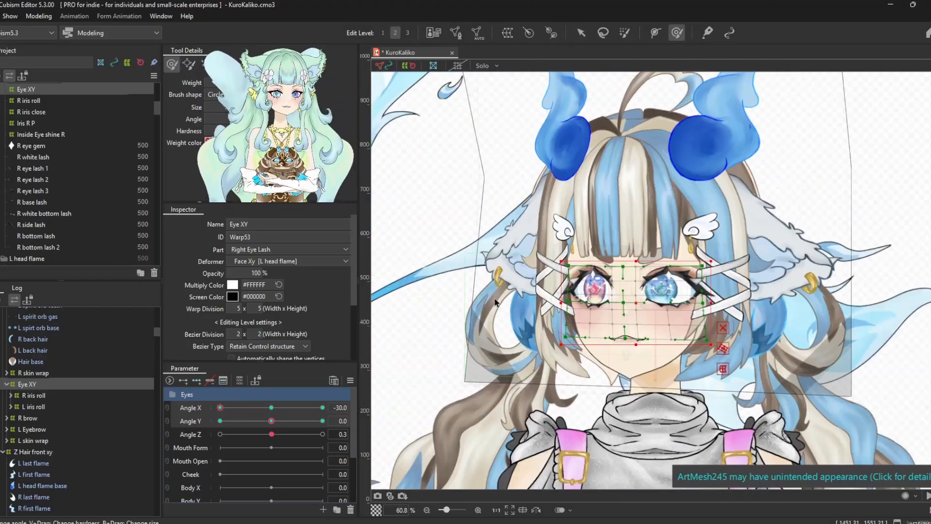
left_click_drag(635, 291, 628, 292)
left_click_drag(223, 407, 220, 408)
- Refine the side edges of the Eye XY lattice by shifting individual control points inward at Angle X -30
scroll(592, 315, "up", 5)
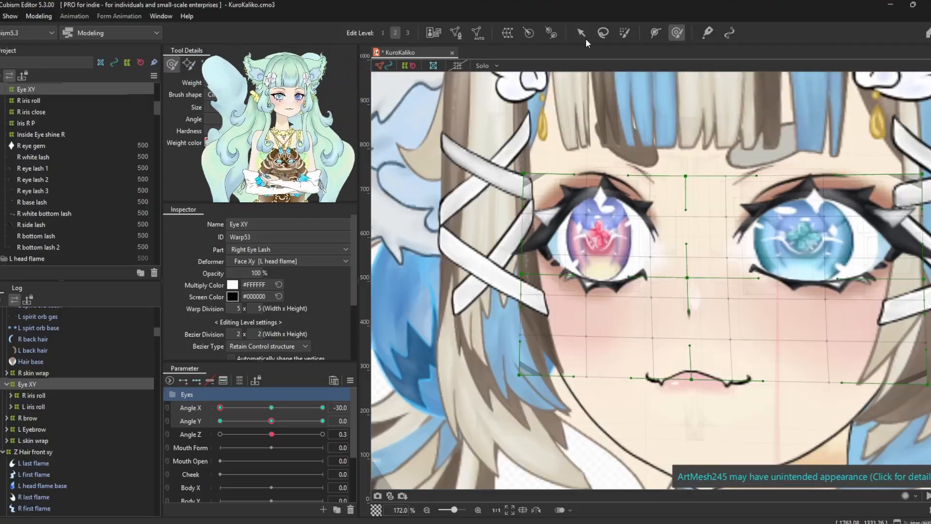
left_click_drag(521, 273, 528, 273)
left_click_drag(769, 278, 712, 284)
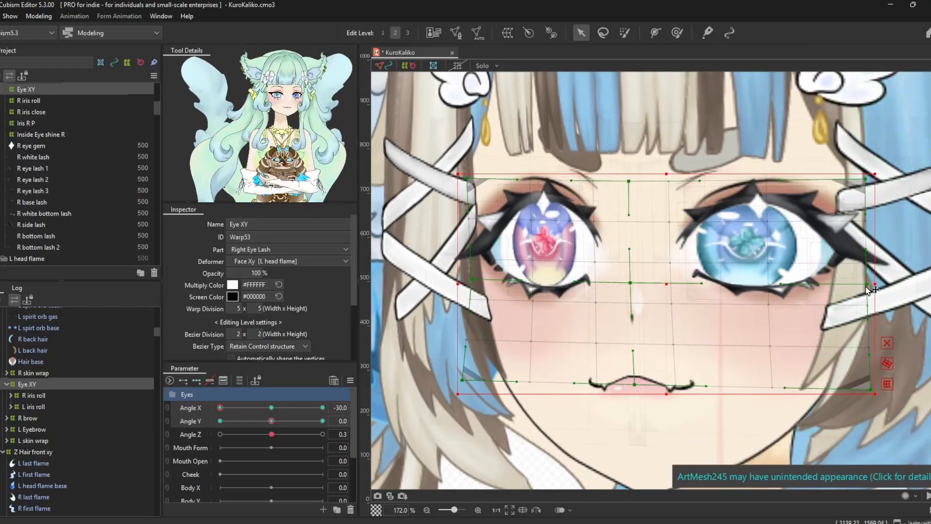
left_click_drag(874, 284, 872, 284)
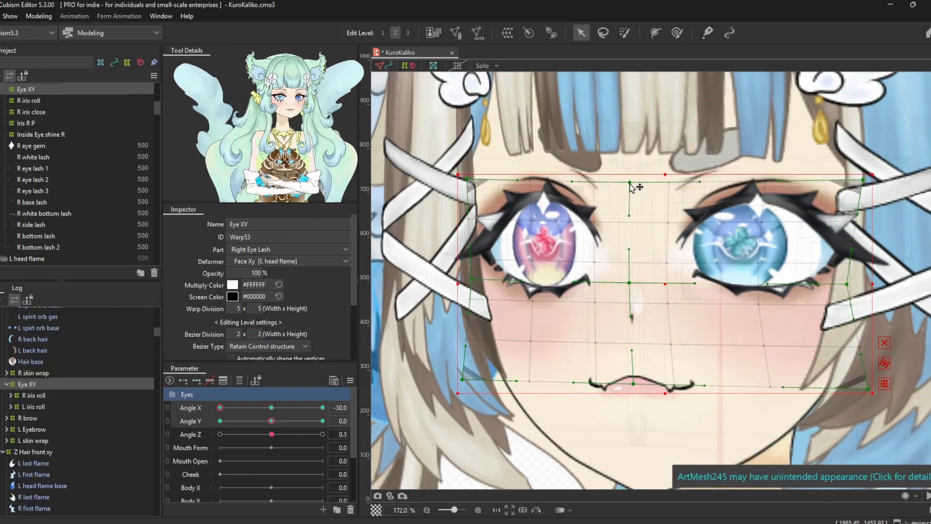
scroll(471, 319, "down", 8)
scroll(470, 315, "up", 5)
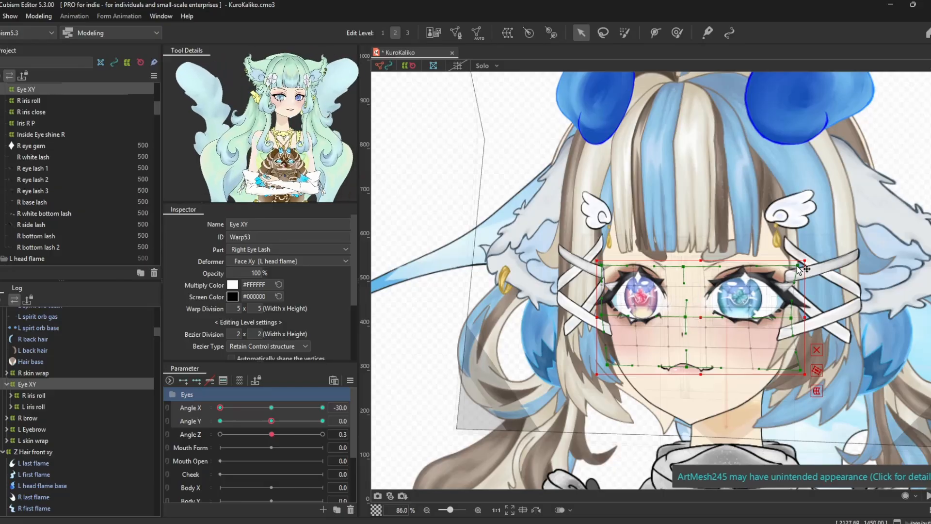
- Try to mirror the Eye XY head turn on Angle X with Motion Mirroring
left_click(350, 380)
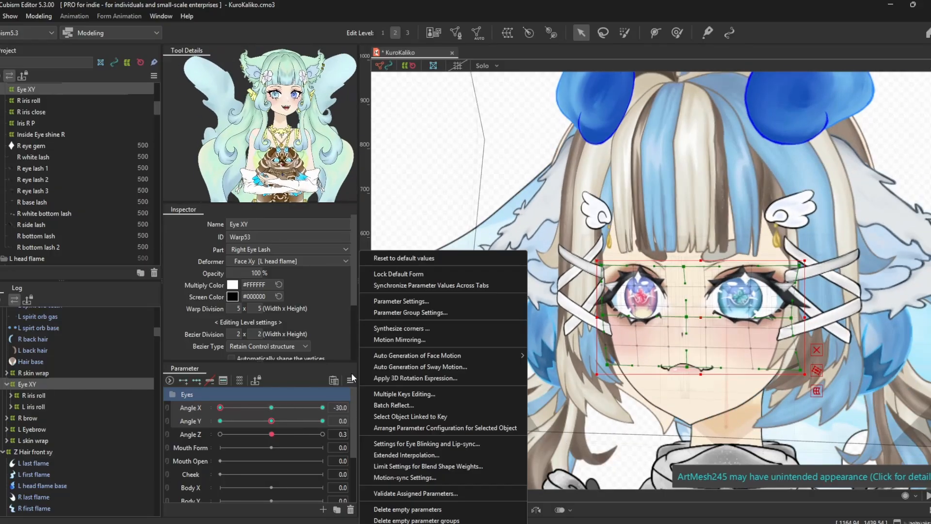
left_click(399, 340)
left_click(455, 278)
left_click(188, 408)
left_click(350, 380)
left_click(399, 339)
left_click(454, 291)
left_click(484, 370)
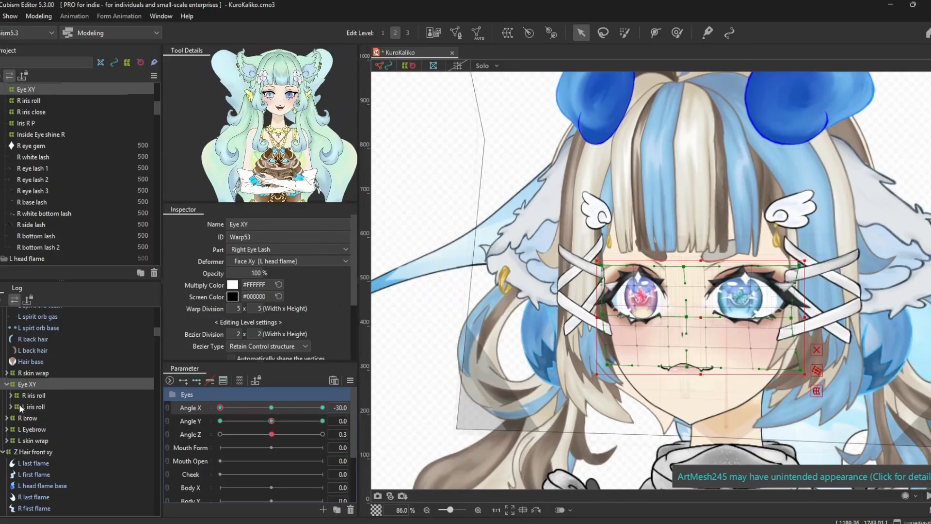
- Add Z Hair front xy, Head Xy and Face Xy to the Eye XY selection and apply Motion Mirroring on Angle X
left_click(32, 452, "ctrl")
scroll(31, 448, "up", 10)
left_click(24, 437, "ctrl")
left_click(26, 470, "ctrl")
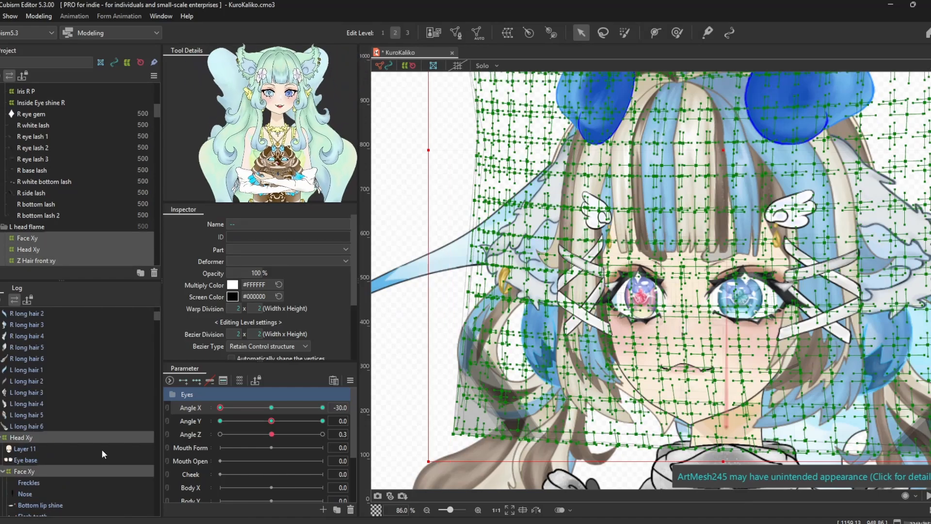
left_click(350, 380)
left_click(400, 339)
left_click(446, 314)
left_click(434, 368)
left_click_drag(220, 407, 270, 424)
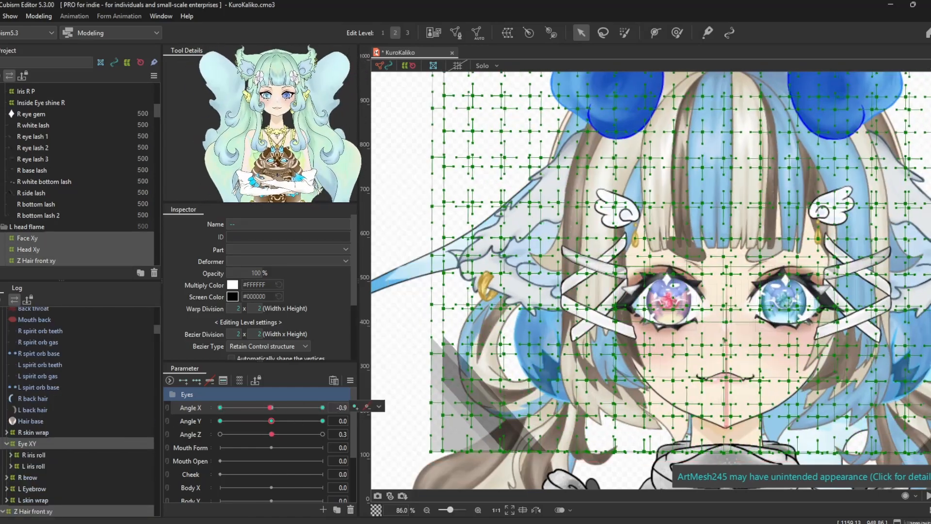
- Create a parent warp deformer named Eyebrow XY for R brow and L Eyebrow, considering child keyforms
left_click(8, 443)
left_click(27, 455)
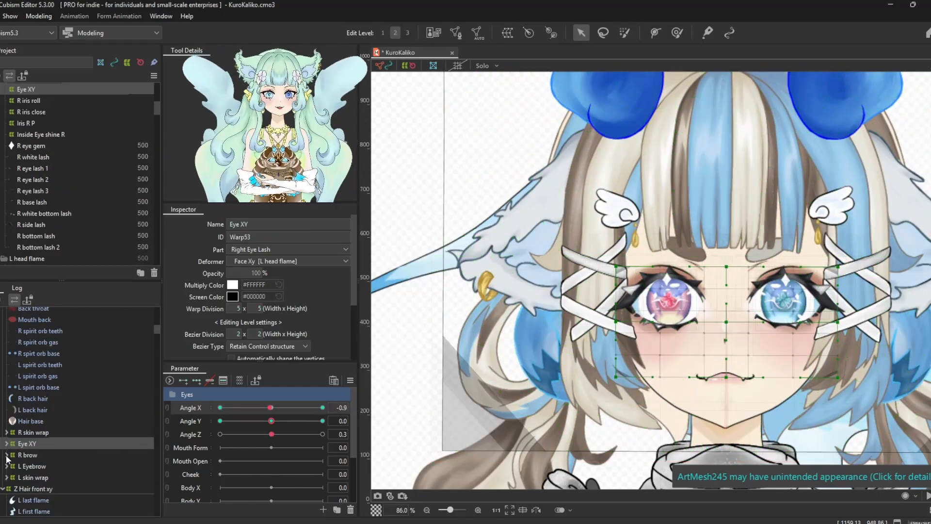
left_click(32, 466, "ctrl")
left_click(655, 32)
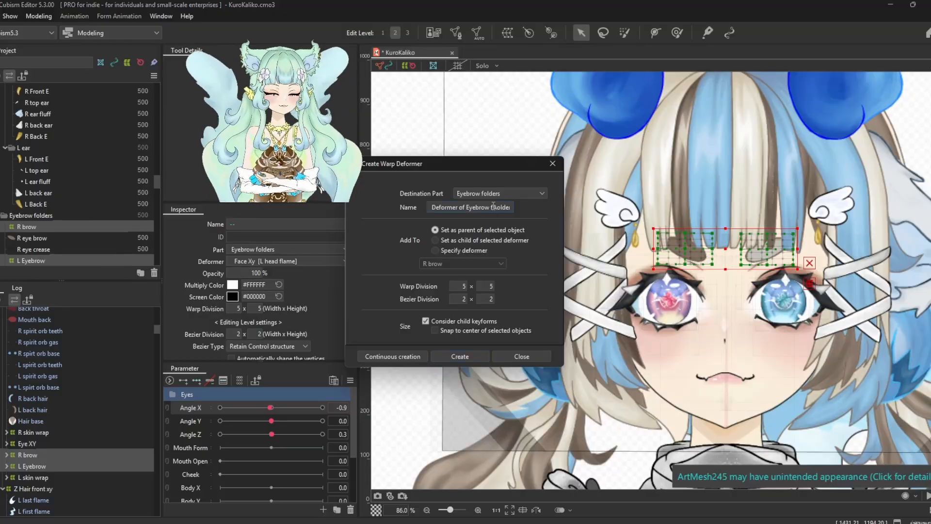
left_click(460, 357)
- Add three keys to Eyebrow XY on Angle X and Angle Y and reshape its lattice at Angle X -30
left_click(271, 409)
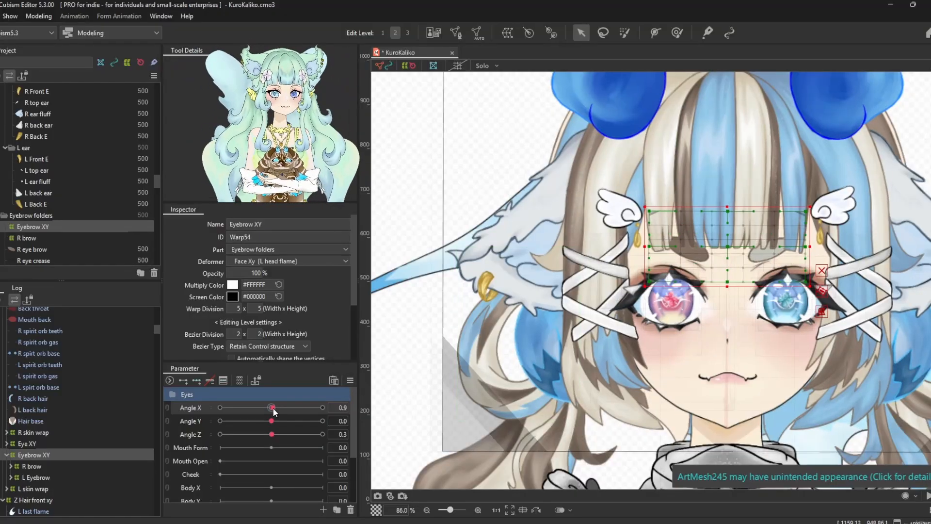
left_click(197, 380)
left_click(199, 419)
left_click(196, 381)
left_click_drag(271, 407, 220, 408)
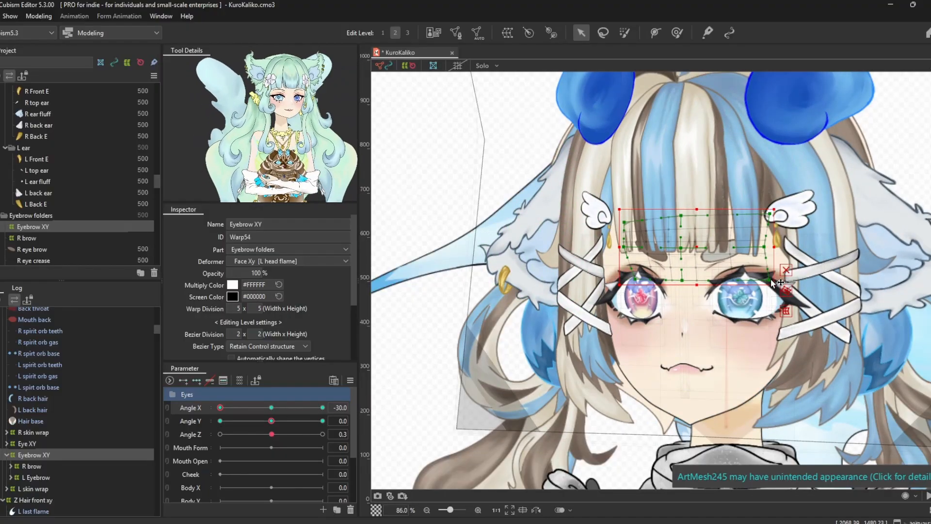
- Add Eye XY, Z Hair front xy, Face Xy and Head Xy to the Eyebrow XY selection and mirror the Angle X turn
left_click(28, 443, "ctrl")
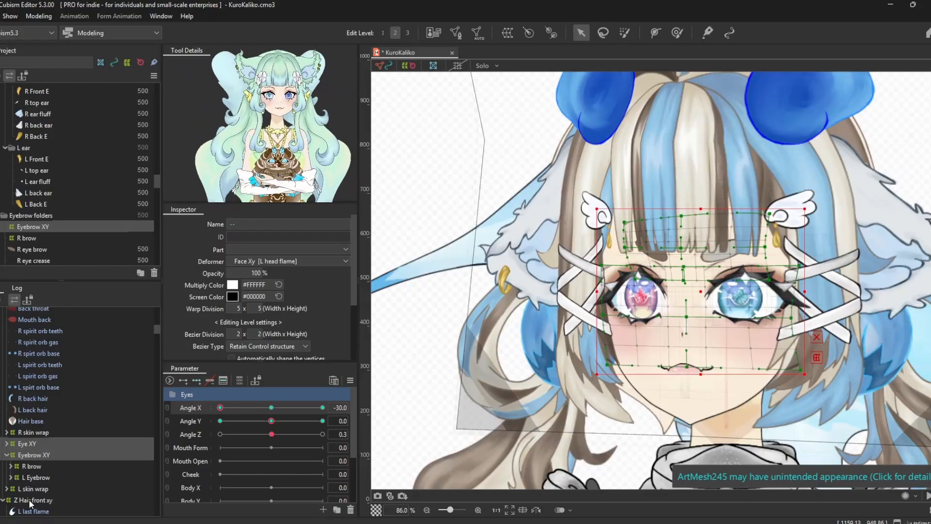
left_click(33, 500, "ctrl")
scroll(32, 485, "up", 6)
left_click(24, 408, "ctrl")
left_click(22, 374, "ctrl")
left_click(349, 381)
left_click(394, 338)
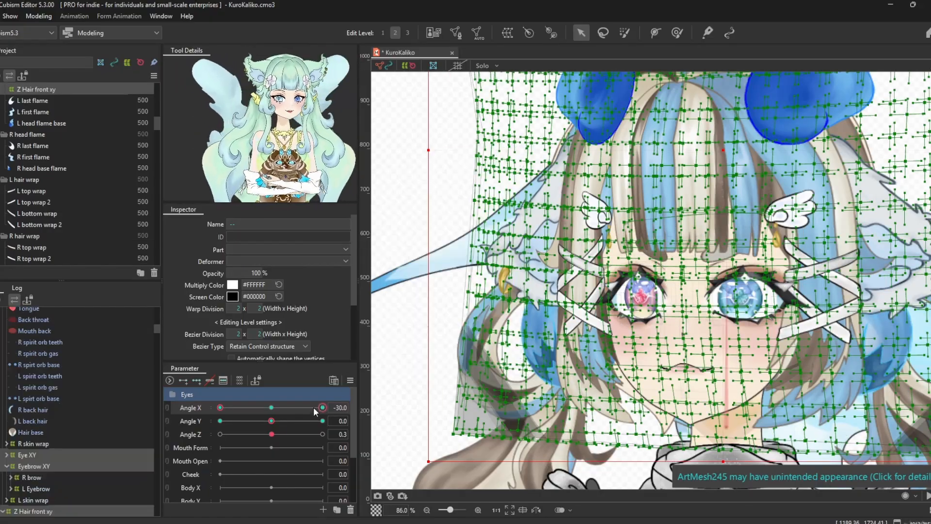
left_click_drag(320, 407, 271, 420)
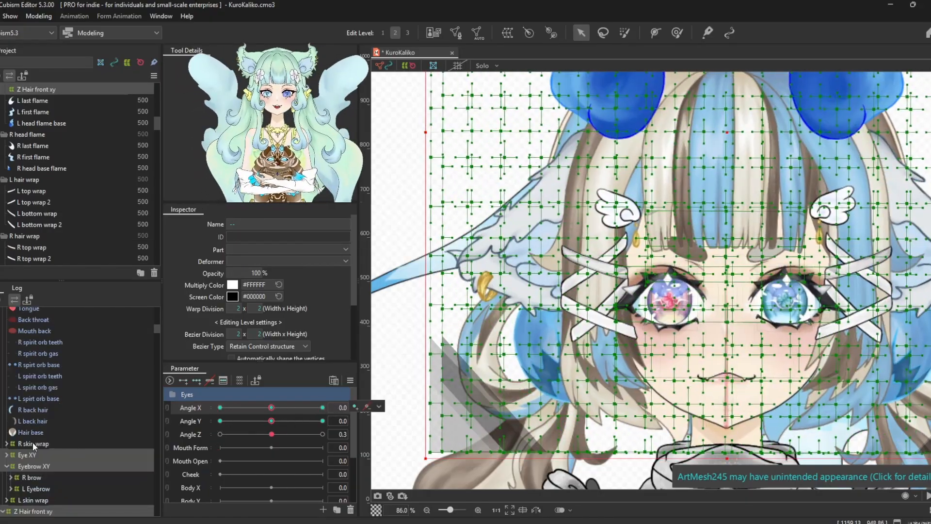
- Create a parent warp deformer named Nose xy for Freckles and Nose, with three keys on Angle X and Angle Y
scroll(34, 442, "down", 7)
scroll(71, 408, "up", 13)
left_click(33, 401)
left_click(33, 390, "ctrl")
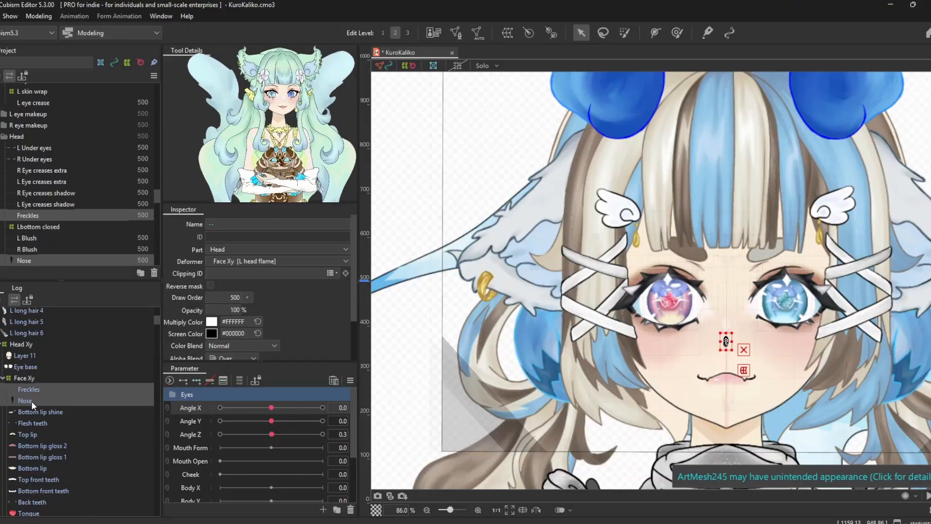
left_click(507, 32)
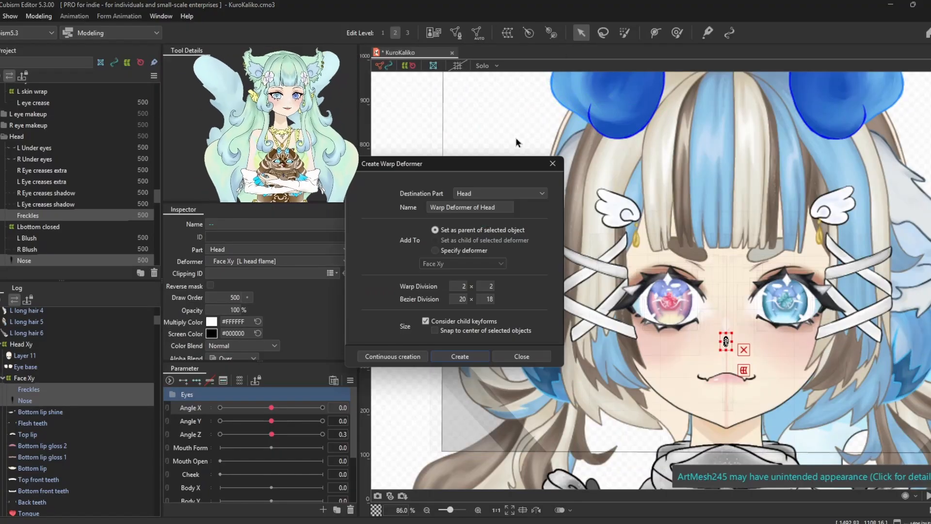
left_click(460, 356)
left_click(220, 408)
- Set Angle X to -30 and examine the Nose xy deformer and the nose area up close
scroll(694, 340, "up", 6)
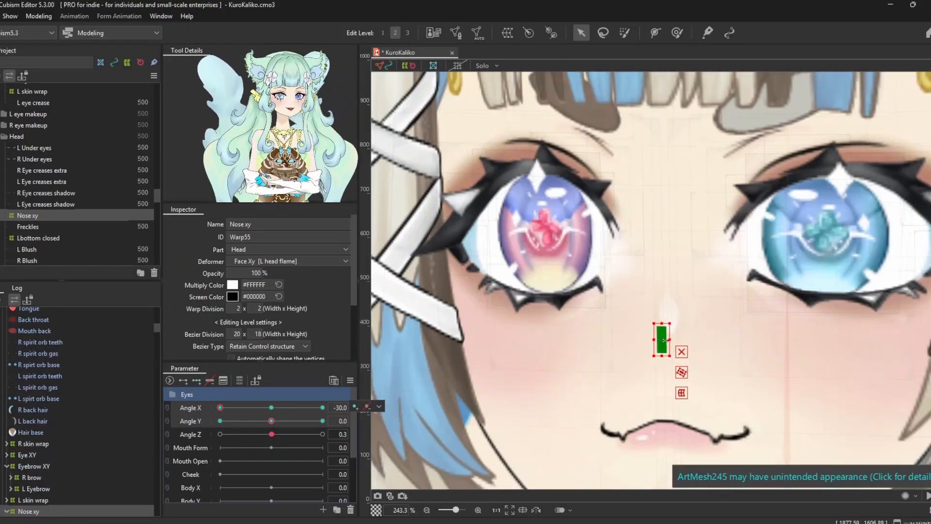
mouse_move(222, 408)
left_mouse_down()
mouse_move(307, 418)
mouse_move(218, 411)
left_mouse_up()
scroll(557, 362, "down", 4)
left_click(388, 335)
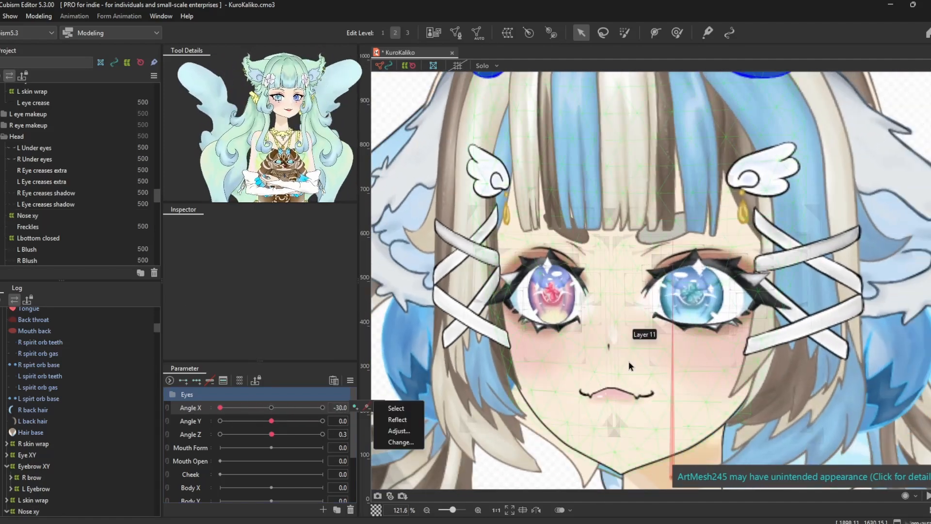
scroll(643, 358, "up", 3)
scroll(31, 455, "down", 3)
left_click(29, 429)
scroll(618, 332, "up", 5)
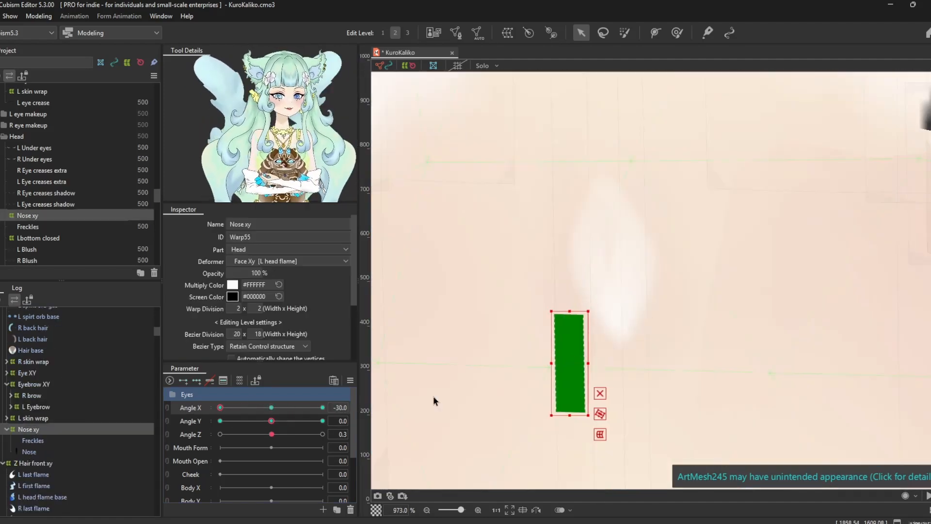
scroll(262, 340, "down", 3)
scroll(576, 263, "down", 7)
scroll(534, 291, "up", 3)
scroll(428, 311, "down", 2)
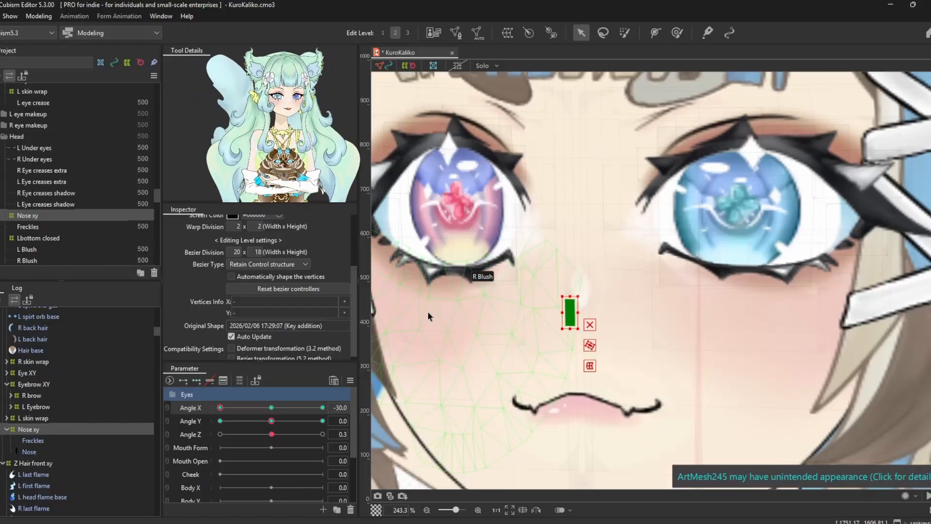
scroll(543, 264, "up", 6)
scroll(509, 273, "down", 8)
left_click(17, 441)
left_click(507, 32)
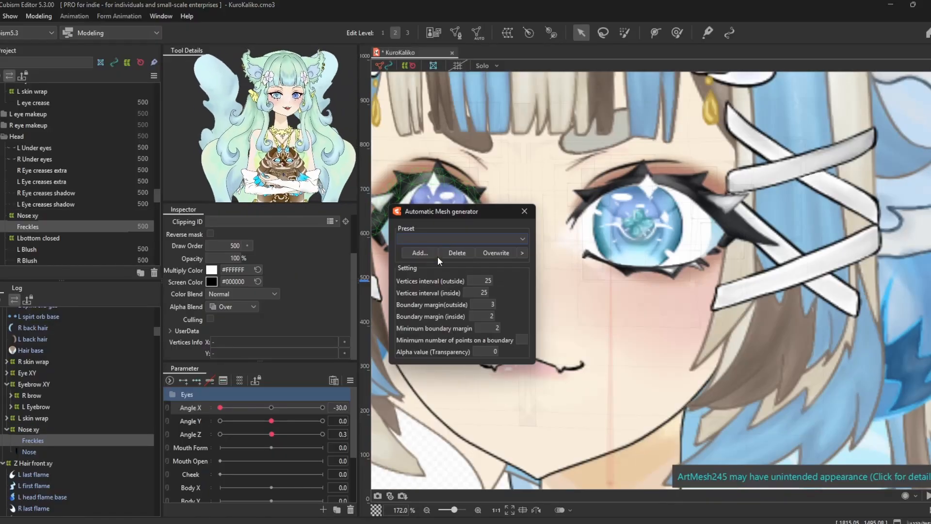
left_click(525, 211)
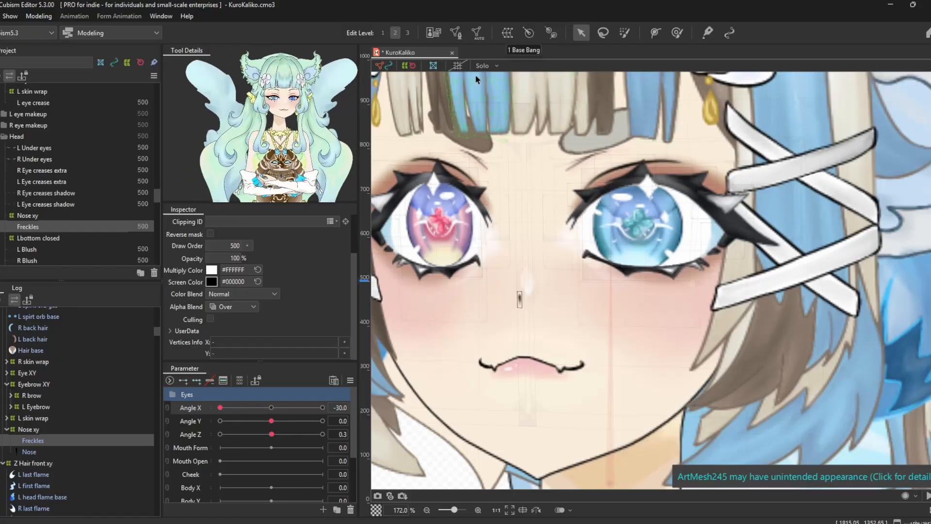
- Open the kurokaliko model alongside the current KuroKaliko model
left_click(0, 16)
mouse_move(30, 63)
left_click(144, 64)
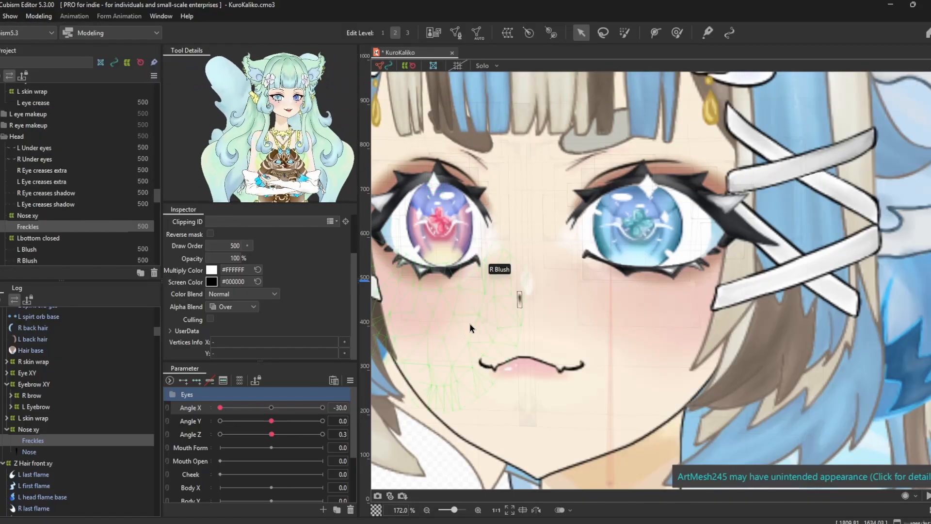
scroll(628, 304, "down", 8)
scroll(628, 304, "down", 2)
scroll(679, 310, "up", 5)
scroll(673, 266, "down", 4)
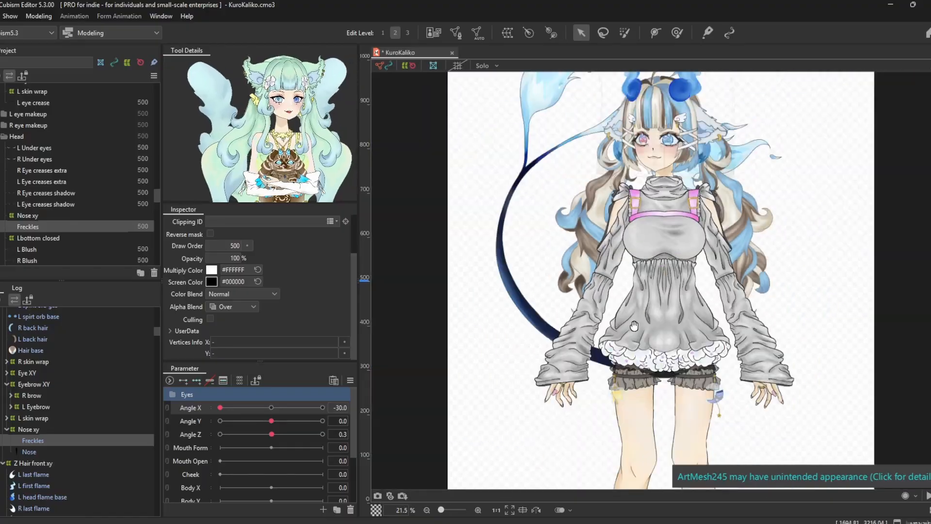
scroll(642, 303, "up", 2)
scroll(603, 363, "up", 8)
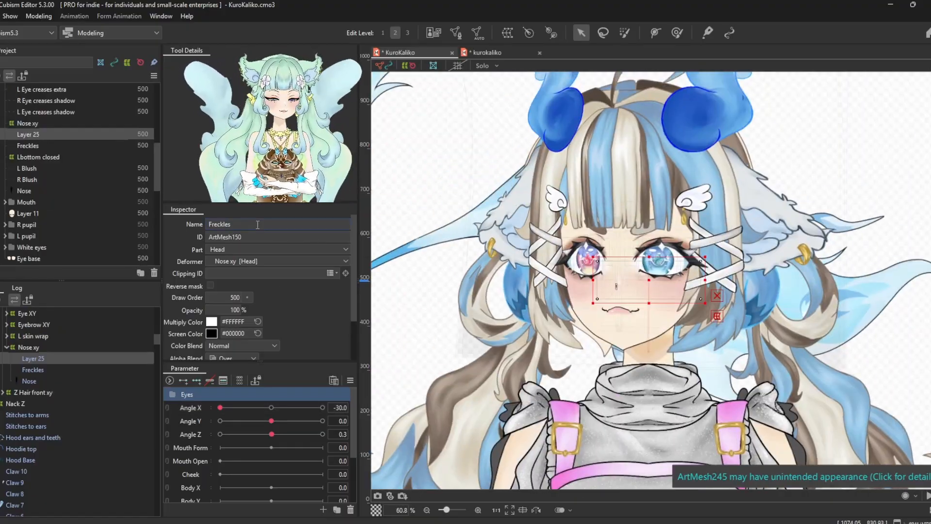
- Name the Layer 25 mesh Freckles and delete the old Freckles mesh under Nose xy
left_click(33, 370)
key("Delete")
scroll(612, 271, "up", 5)
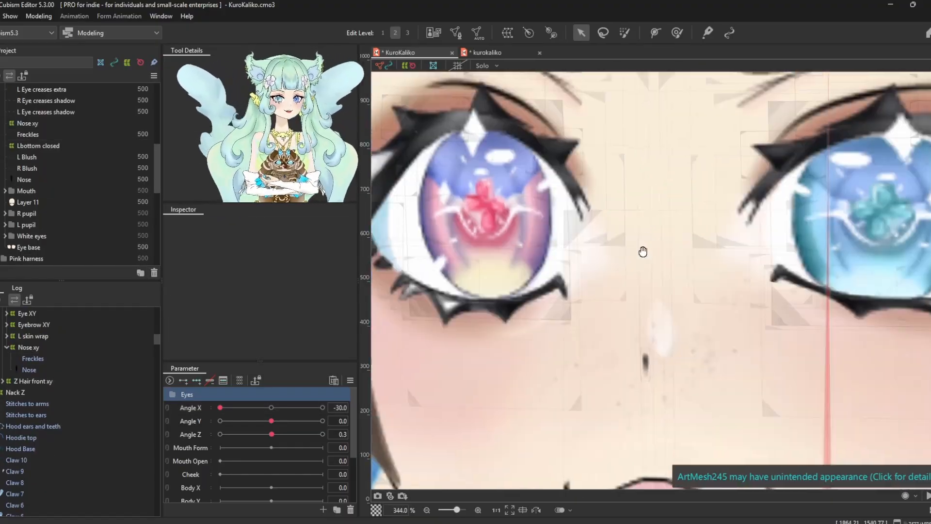
scroll(639, 272, "down", 1)
- Try to give Freckles an automatic mesh with the Deformation (Little) preset and its own warp deformer, and undo it
left_click(30, 360)
left_click(506, 34)
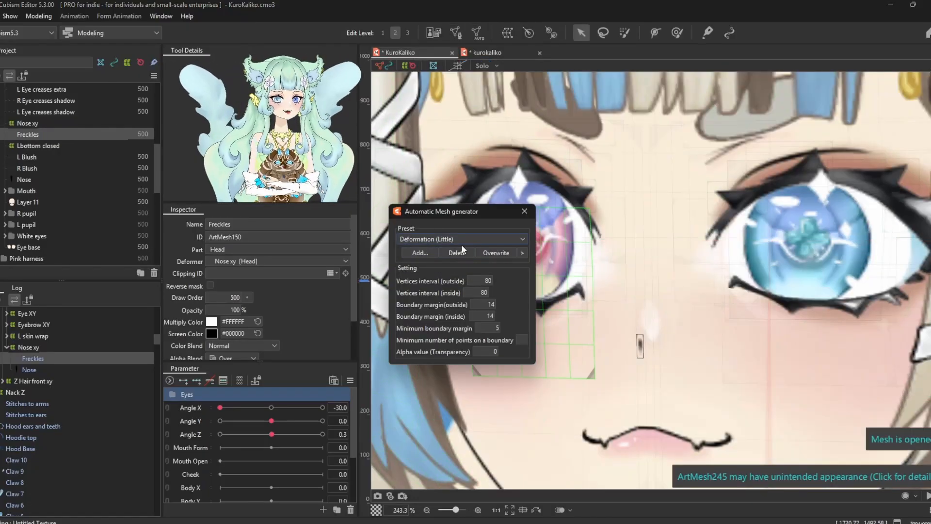
left_click(524, 211)
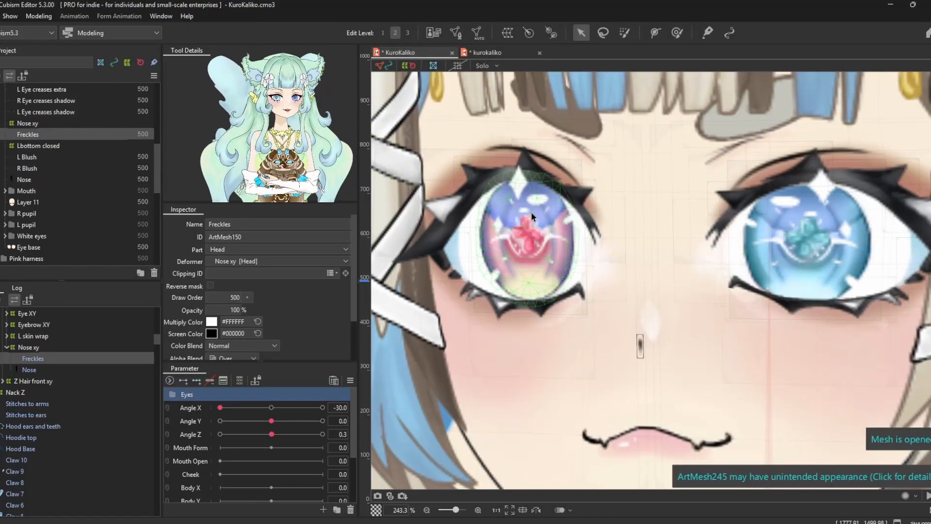
left_click(507, 33)
left_click(460, 355)
key("ctrl+z")
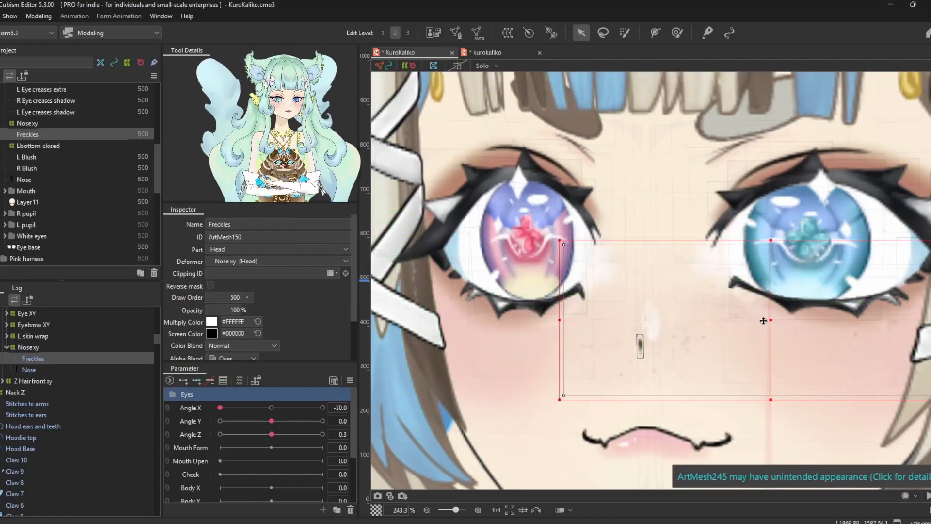
- Centre the Freckles mesh over the nose at Angle X 0 and close the kurokaliko model
scroll(715, 337, "down", 4)
left_click_drag(714, 336, 588, 310)
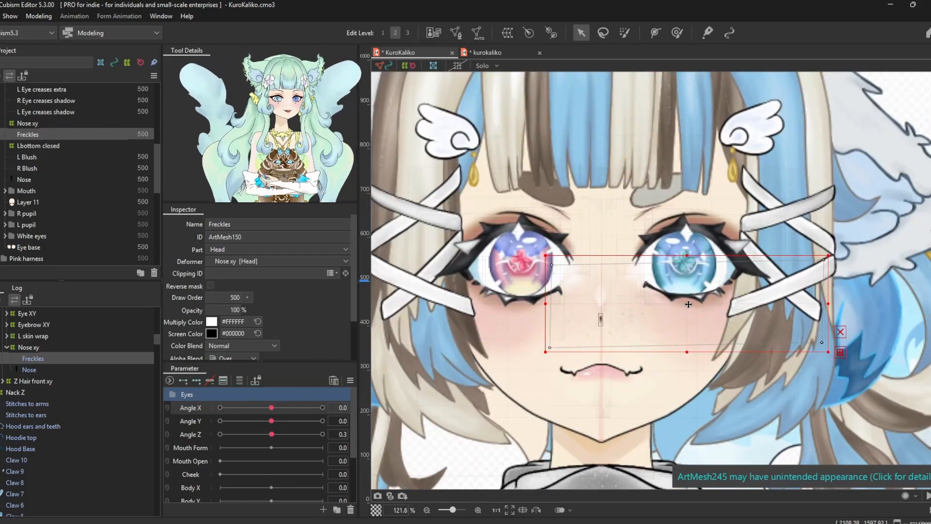
left_click_drag(688, 302, 609, 302)
left_click(539, 53)
scroll(618, 281, "up", 5)
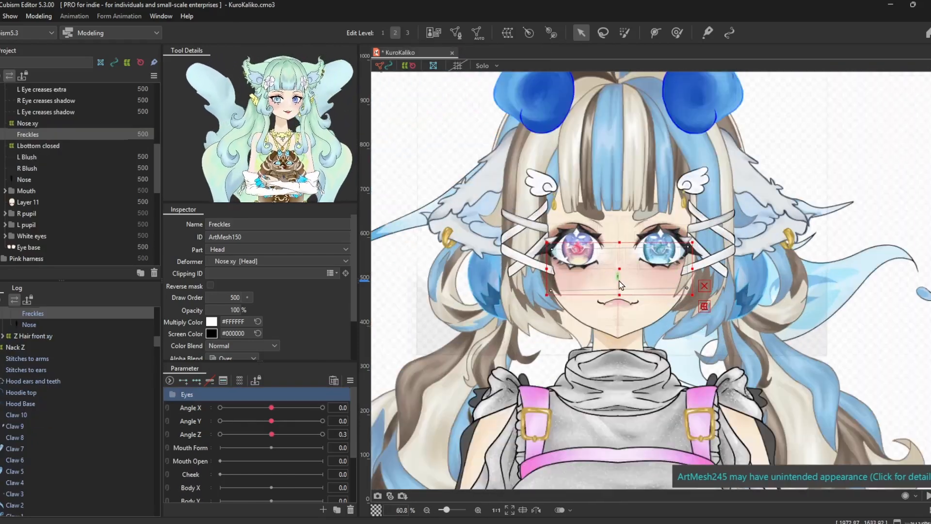
- Set Angle X to -30 and select the Nose xy deformer
scroll(615, 251, "up", 4)
left_click_drag(257, 408, 219, 408)
scroll(25, 344, "up", 4)
left_click(30, 447)
left_click(37, 425)
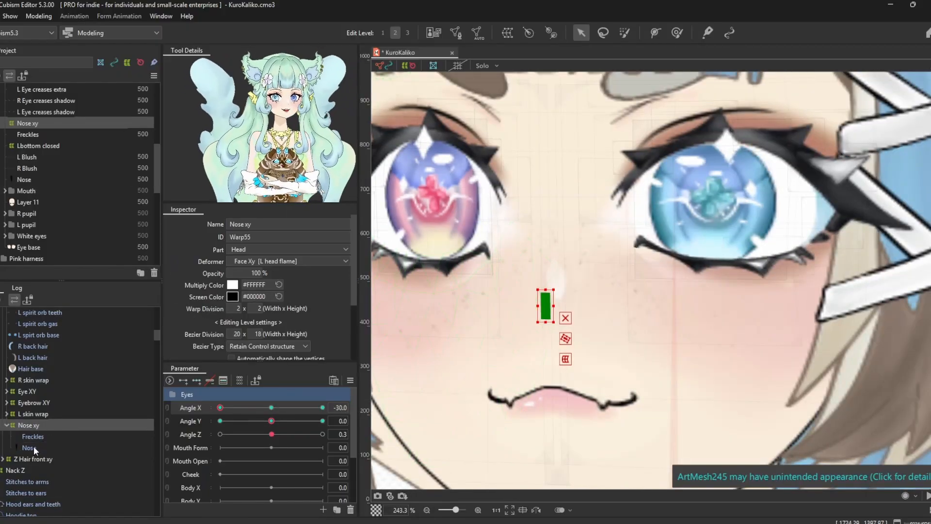
- Try to wrap Freckles and Nose in a new parent warp deformer inside Nose xy, and undo it
left_click(33, 447)
left_click(29, 437, "shift")
left_click(507, 33)
left_click(459, 354)
left_click_drag(220, 408, 226, 409)
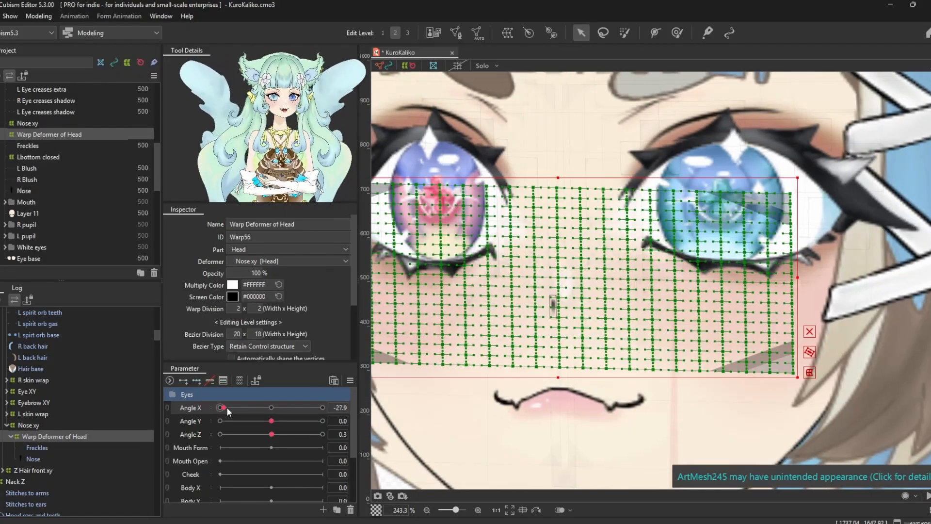
key("ctrl+z")
key("ctrl+z")
left_click(33, 436)
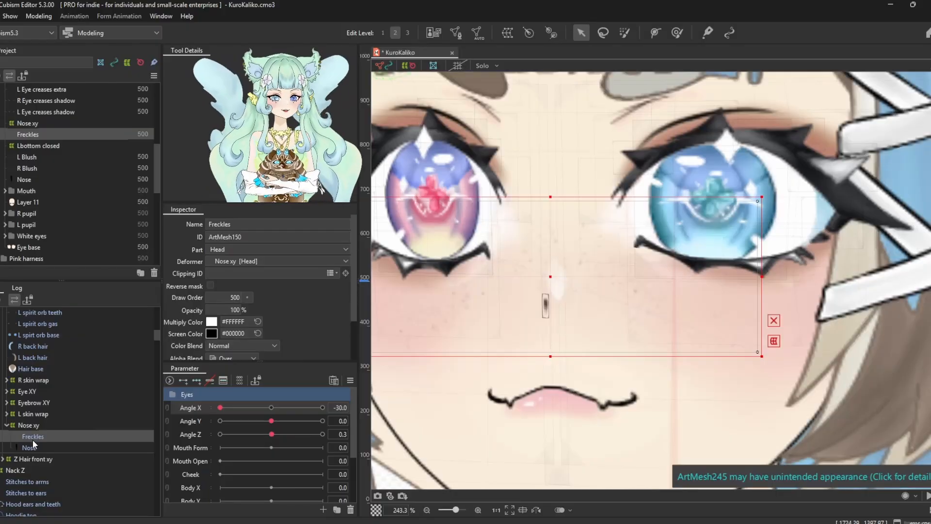
left_click(32, 426)
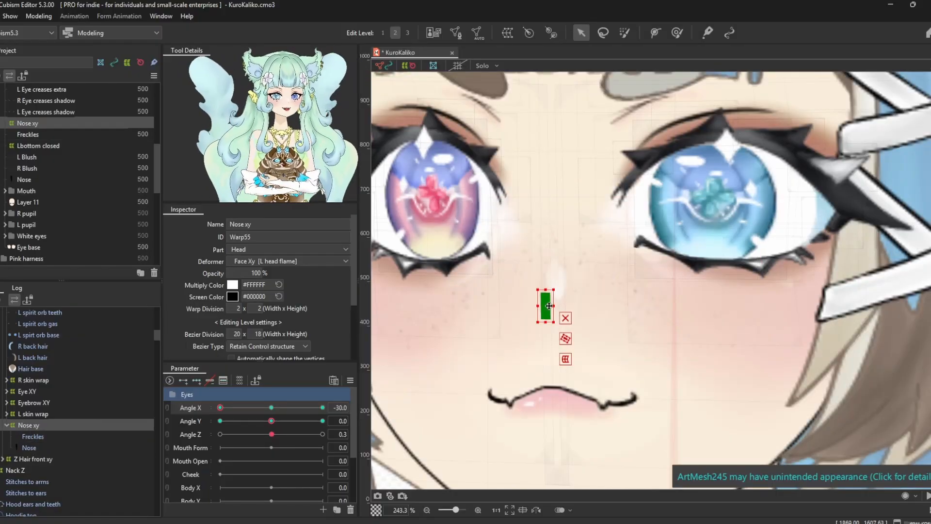
- Create a parent warp deformer for Layer 11 under Head Xy with three keys on Angle X
scroll(24, 403, "up", 8)
left_click(32, 397)
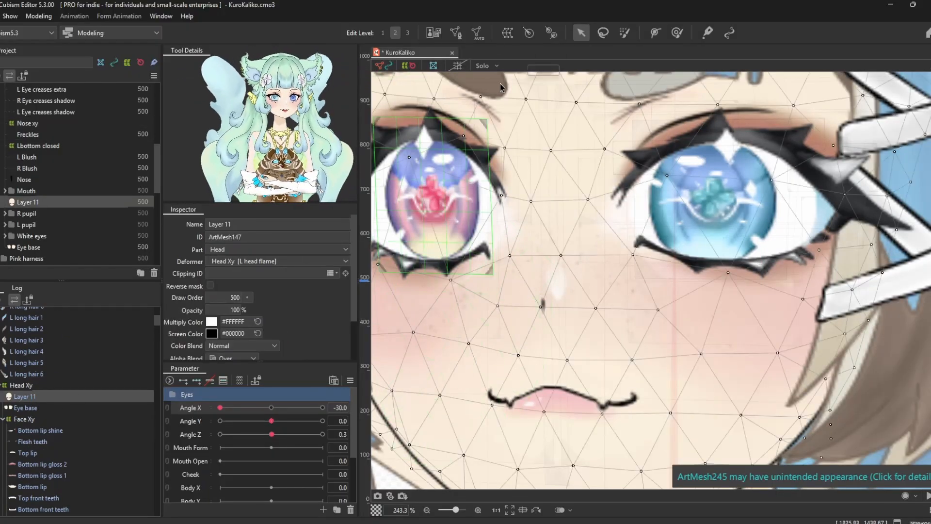
key("ctrl+y")
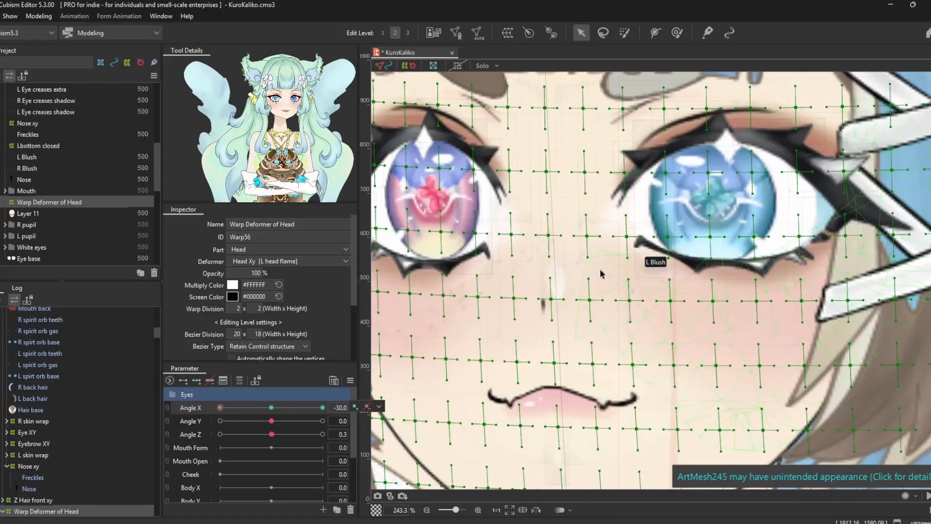
- Reshape Layer 11's warp deformer around the nose and cheeks with the deform brush at Angle X -30 and rename it Face detail xy
left_click(677, 33)
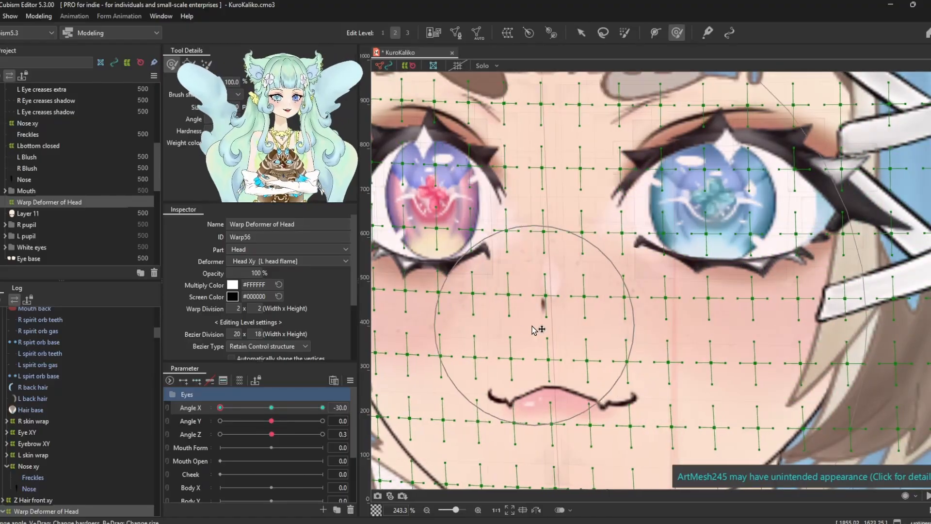
scroll(587, 162, "down", 4)
scroll(593, 268, "up", 3)
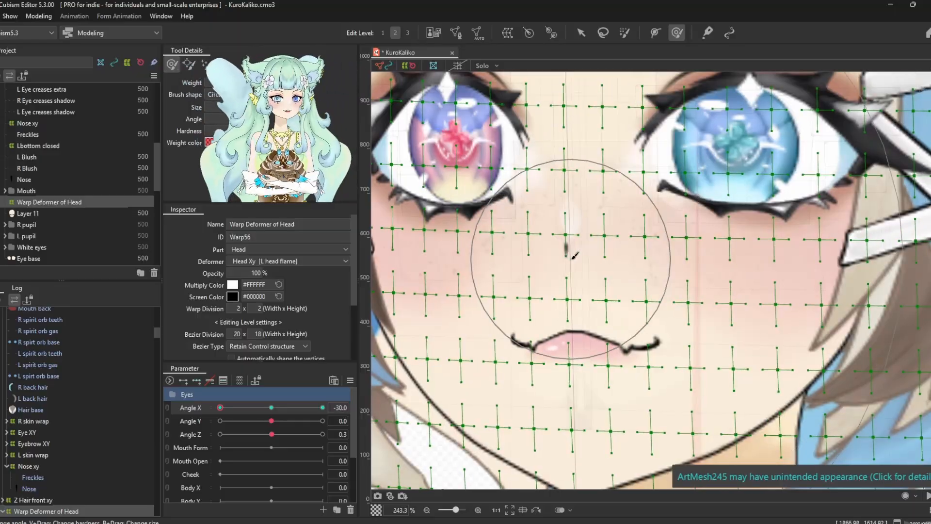
scroll(614, 241, "down", 4)
scroll(606, 247, "up", 2)
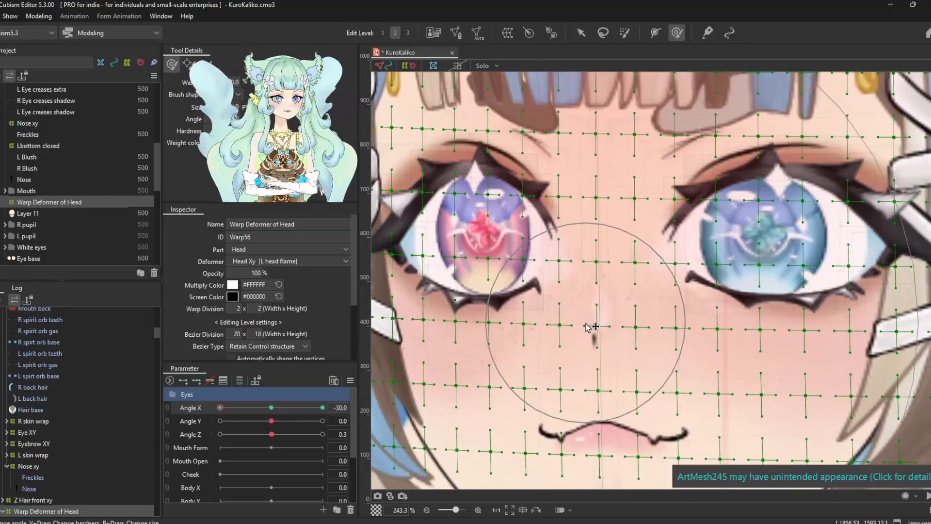
scroll(604, 253, "down", 2)
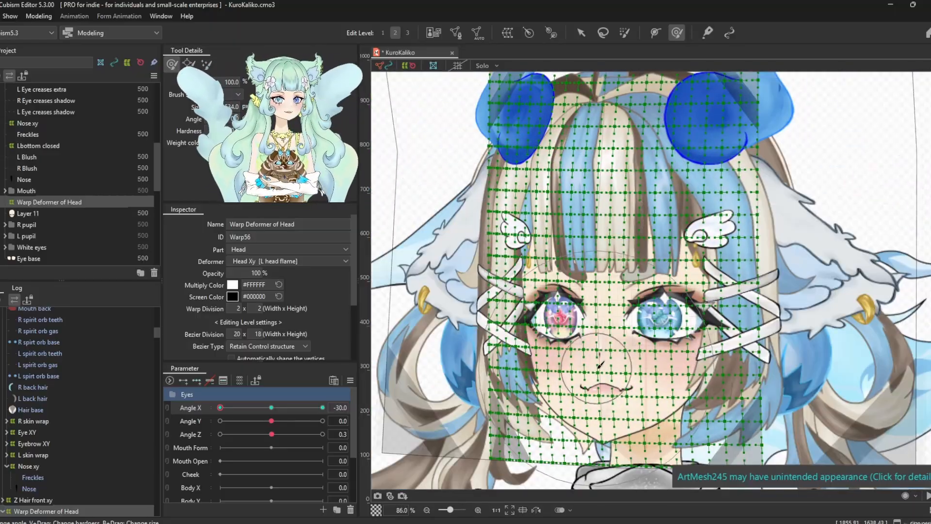
scroll(597, 272, "up", 4)
scroll(604, 359, "down", 4)
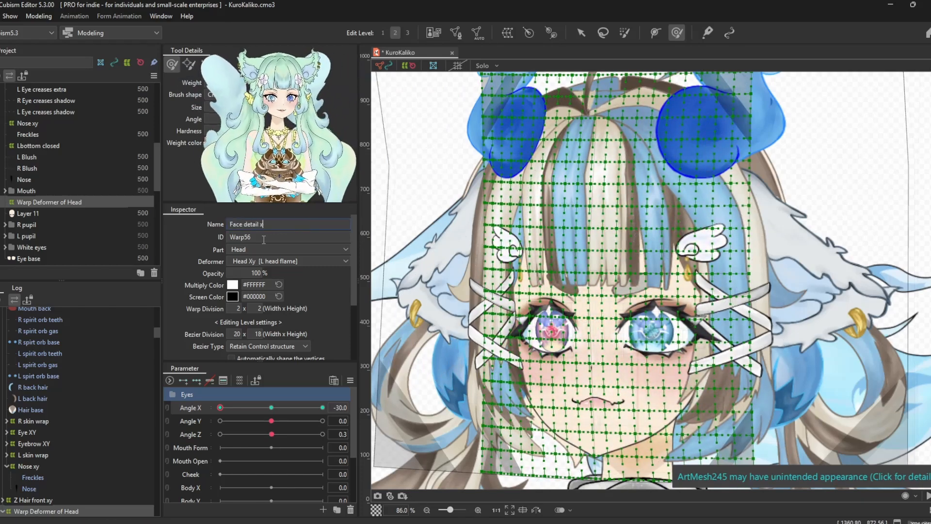
type("y")
- Add Z Hair front xy, Eyebrow XY, Eye XY, Face Xy and Head Xy to the Face detail xy selection and mirror the Angle X turn
left_click(30, 500, "ctrl")
left_click(28, 444, "ctrl")
left_click(26, 432, "ctrl")
scroll(26, 456, "up", 5)
left_click(24, 461, "ctrl")
left_click(22, 437, "ctrl")
left_click(350, 380)
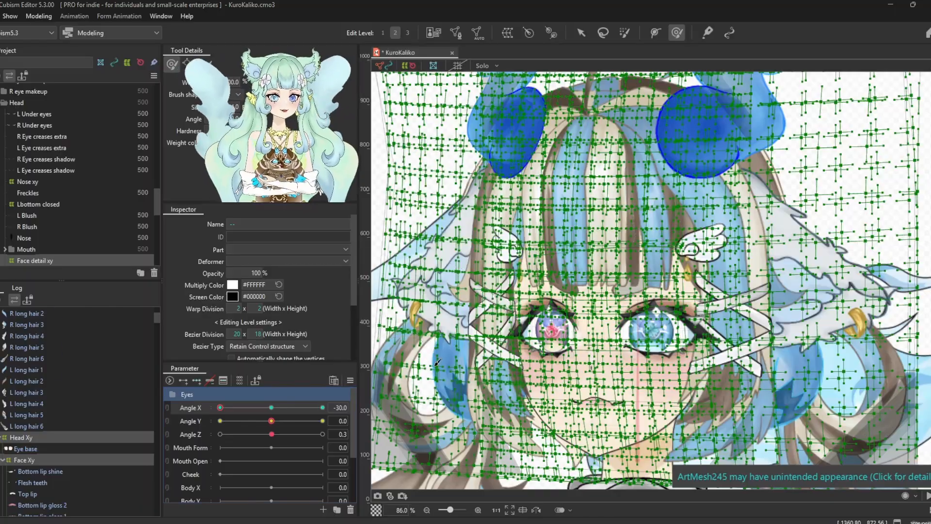
mouse_move(220, 407)
left_mouse_down()
mouse_move(350, 409)
mouse_move(214, 419)
left_mouse_up()
- Create a parent warp deformer named Mouth XY for the meshes from Bottom lip shine to Mouth back, with three keys on Angle X
scroll(29, 434, "up", 3)
left_click(33, 433)
scroll(32, 434, "up", 2)
left_click(30, 390, "shift")
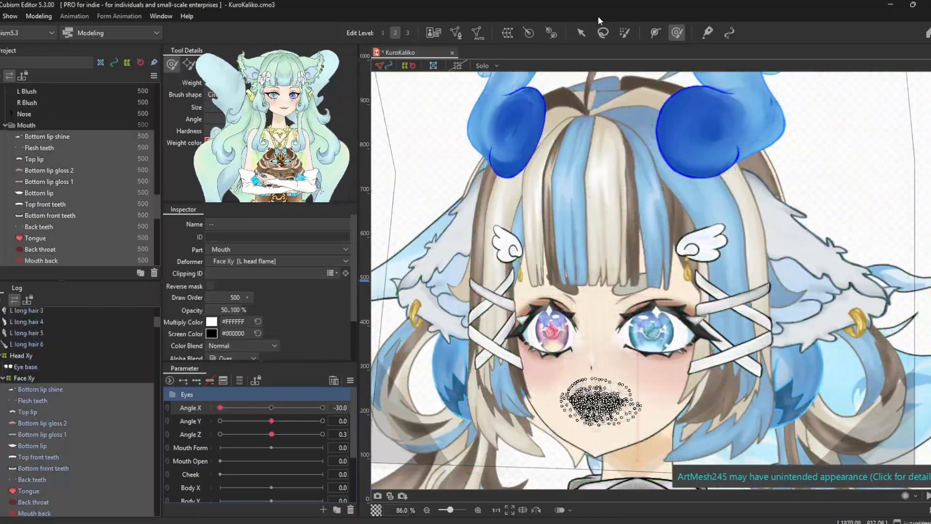
left_click(507, 33)
type("Mouth XY")
key("Return")
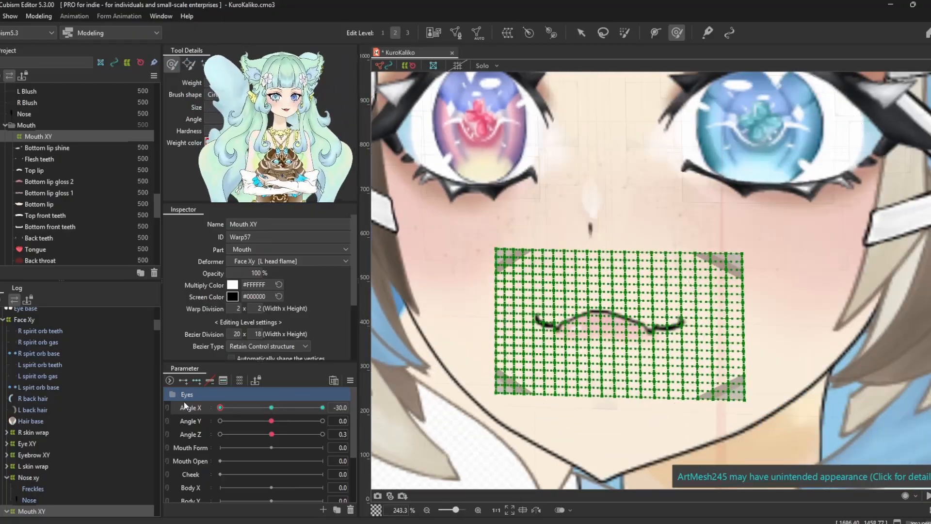
- Shift the Mouth XY lattice in the turn direction at Angle X -30 and narrow its two sides with the deform brush
left_click_drag(604, 336, 592, 340)
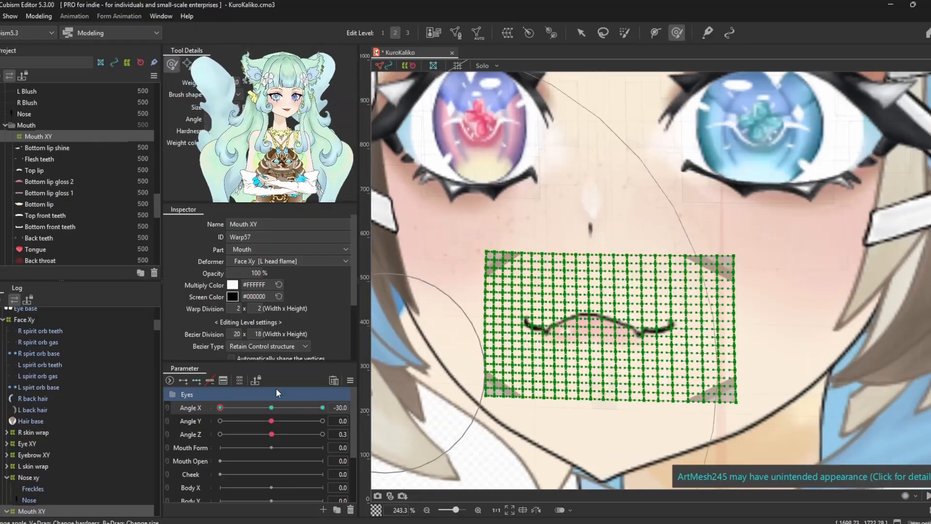
left_click_drag(273, 408, 220, 424)
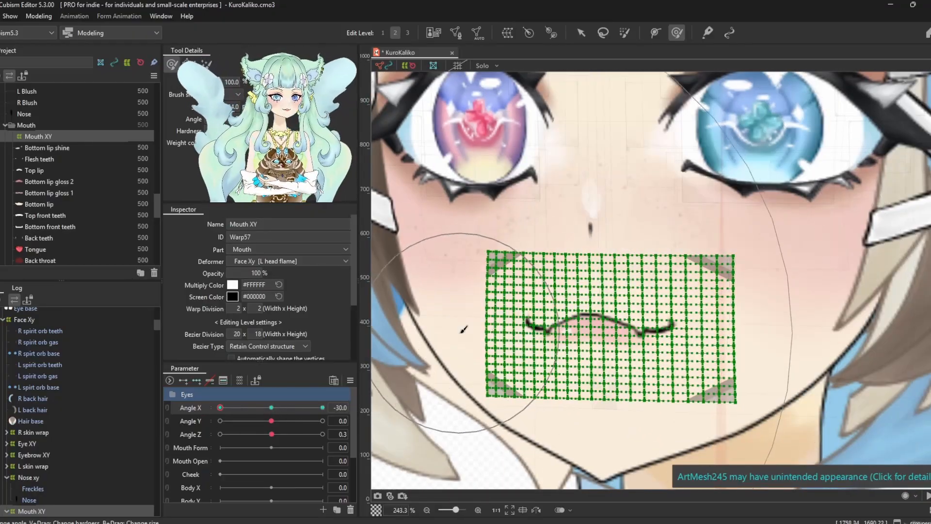
left_click_drag(474, 332, 482, 333)
left_click_drag(482, 427, 489, 427)
left_click_drag(763, 261, 758, 262)
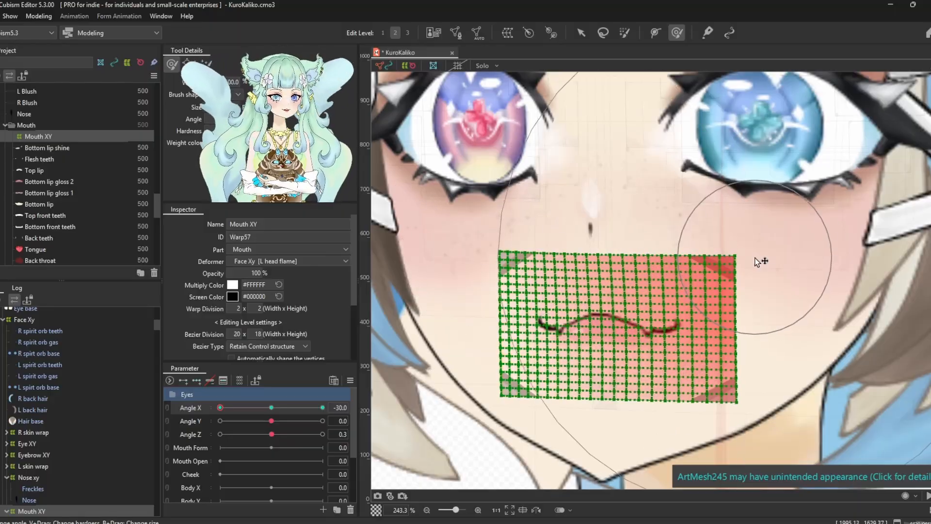
mouse_move(220, 409)
left_mouse_down()
mouse_move(273, 416)
mouse_move(219, 414)
left_mouse_up()
- Add Nose xy, Eyebrow XY, Eye XY, Face Xy and Head Xy to the Mouth XY selection and mirror the Angle X motion
scroll(33, 435, "down", 1)
left_click(33, 435, "ctrl")
left_click(32, 414, "ctrl")
scroll(24, 402, "up", 3)
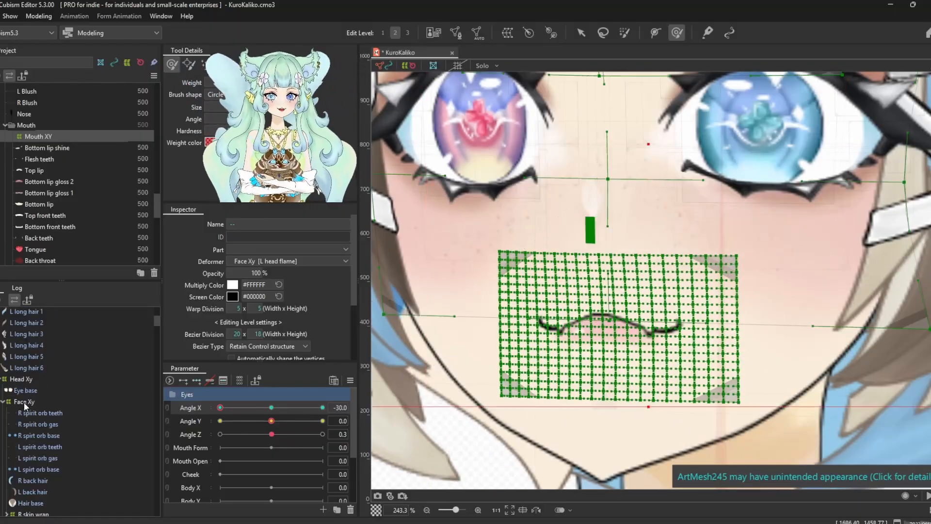
left_click(24, 402, "ctrl")
left_click(23, 380, "ctrl")
left_click(350, 380)
left_click(385, 340)
left_click(463, 394)
scroll(666, 254, "down", 9)
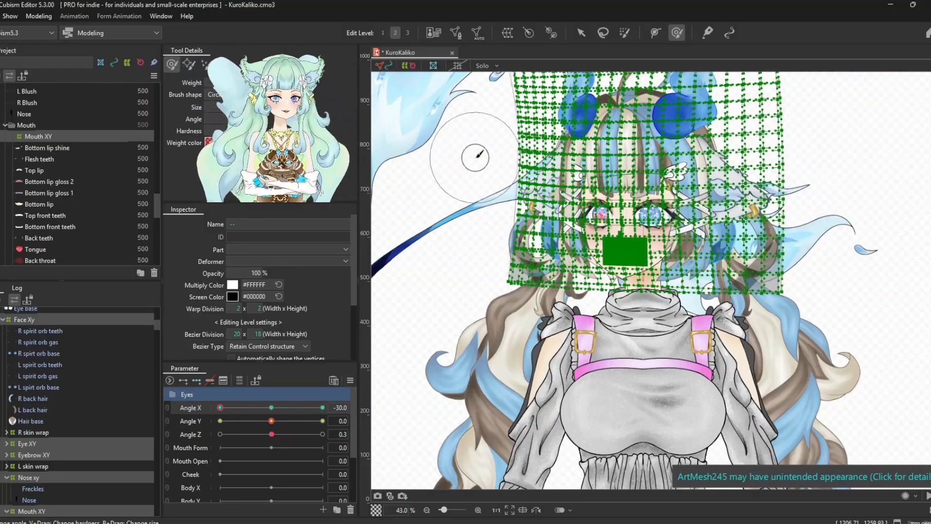
left_click(477, 157)
- Create a parent warp deformer named Back head xy for R back hair, L back hair and Hair base, with three keys on Angle X and Angle Y
left_click_drag(220, 408, 272, 411)
left_click(44, 421)
left_click(48, 399, "shift")
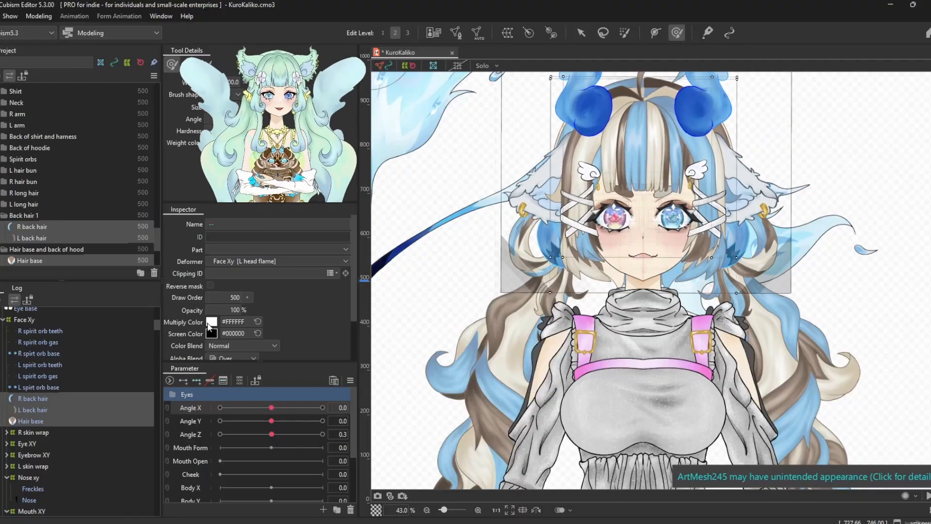
left_click(507, 33)
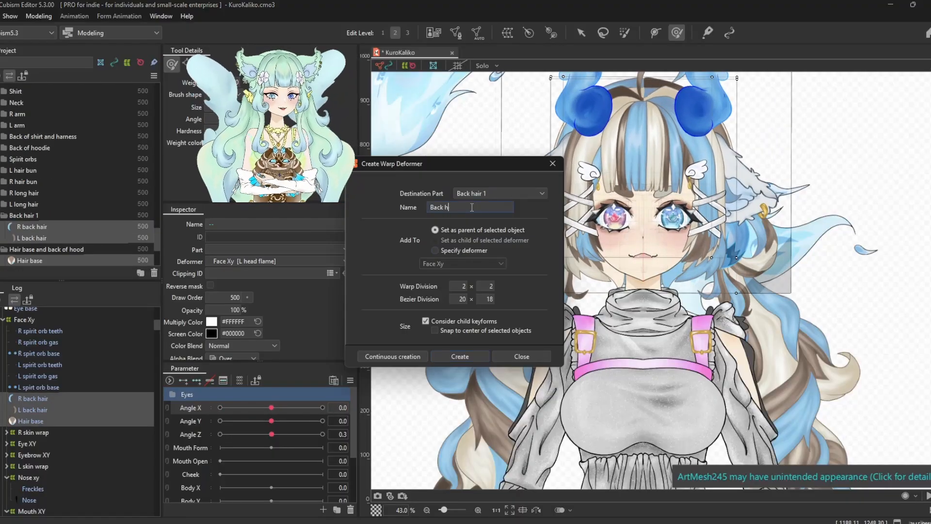
left_click(480, 359)
- At Angle X -30, widen the Back head xy lattice at both sides and raise its top edge with the deform brush
left_click_drag(270, 408, 220, 407)
scroll(589, 131, "down", 2)
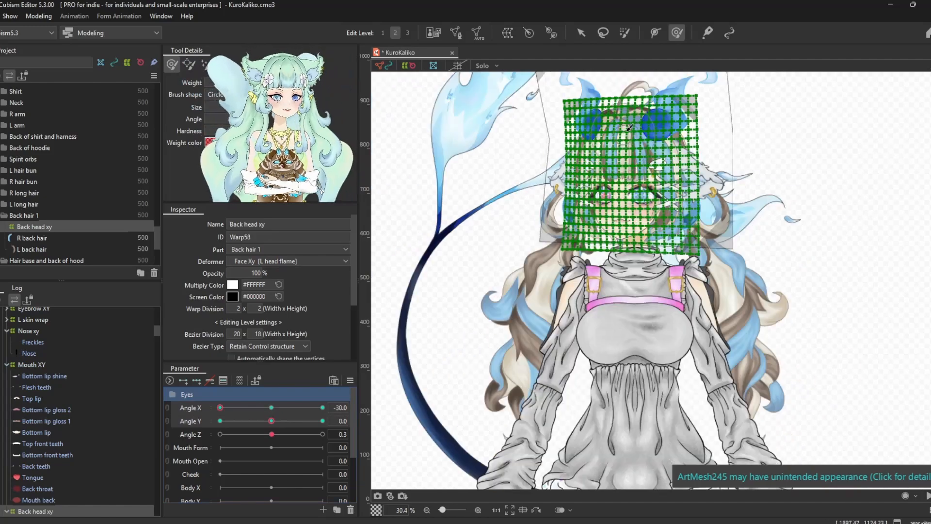
scroll(572, 126, "up", 4)
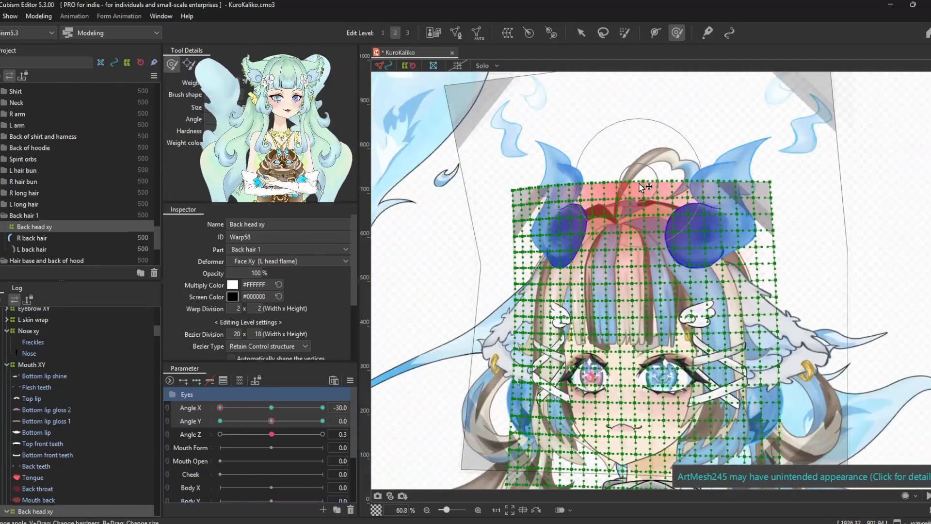
left_click_drag(611, 461, 604, 410)
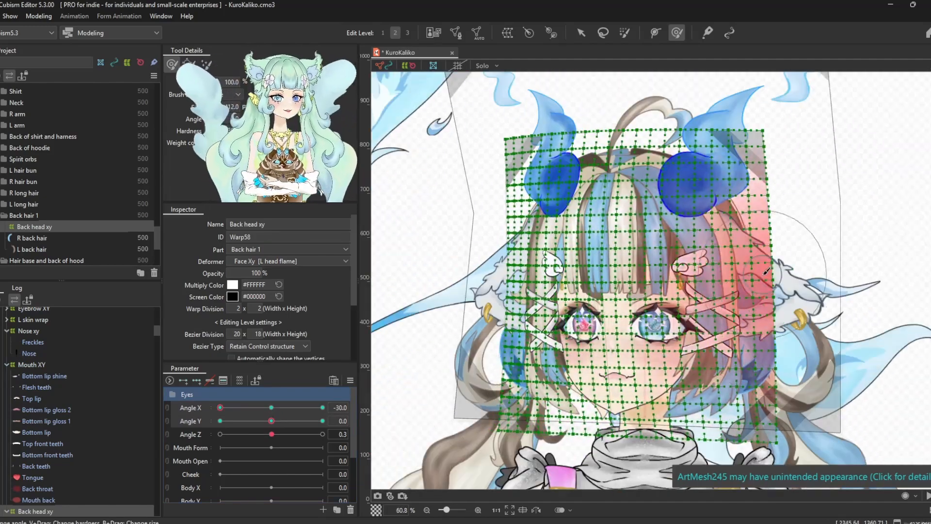
left_click_drag(765, 273, 777, 271)
left_click_drag(488, 155, 479, 158)
mouse_move(220, 407)
left_mouse_down()
mouse_move(195, 420)
mouse_move(203, 417)
left_mouse_up()
left_click_drag(625, 142, 626, 133)
left_click_drag(750, 150, 759, 140)
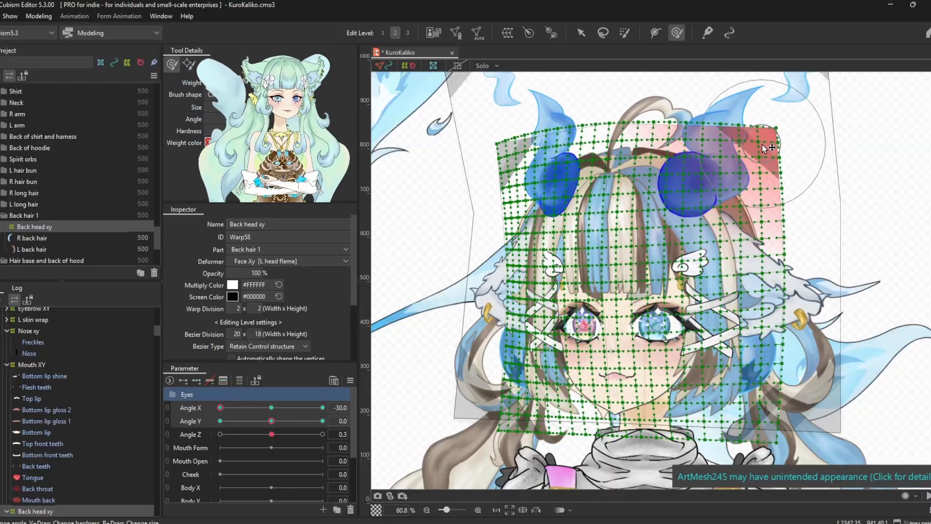
mouse_move(221, 407)
left_mouse_down()
mouse_move(275, 405)
mouse_move(221, 407)
left_mouse_up()
- Add the other face and head XY deformers up to Head Xy to the Back head xy selection and mirror the Angle X motion
scroll(36, 409, "up", 5)
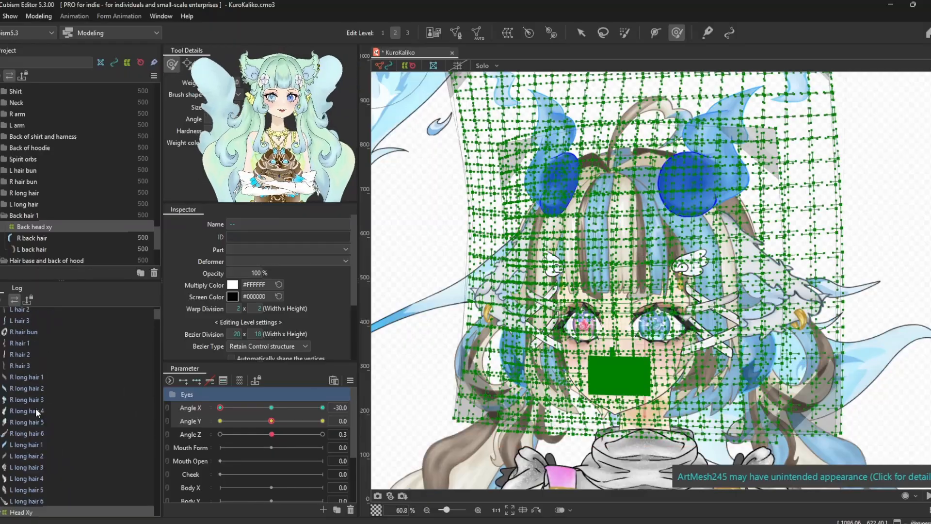
scroll(36, 408, "down", 5)
left_click(350, 380)
left_click(388, 402)
left_click_drag(221, 407, 273, 422)
left_click(380, 389)
- Create a parent warp deformer named Spirt Orbs xy for the six spirit orb meshes, with three keys on Angle X and Angle Y
scroll(534, 243, "down", 5)
scroll(528, 245, "up", 2)
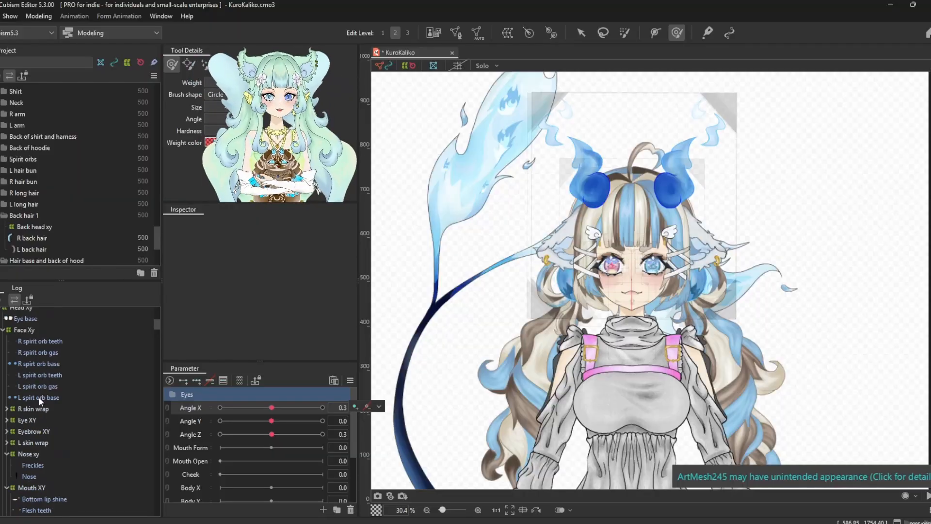
left_click(40, 399)
left_click(39, 341, "shift")
left_click(507, 33)
left_click(459, 356)
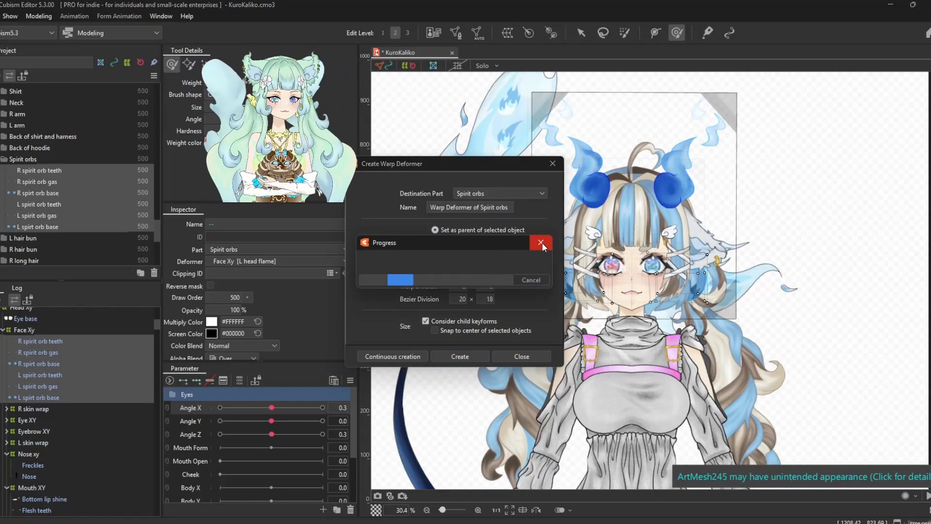
left_click(553, 163)
left_click(507, 33)
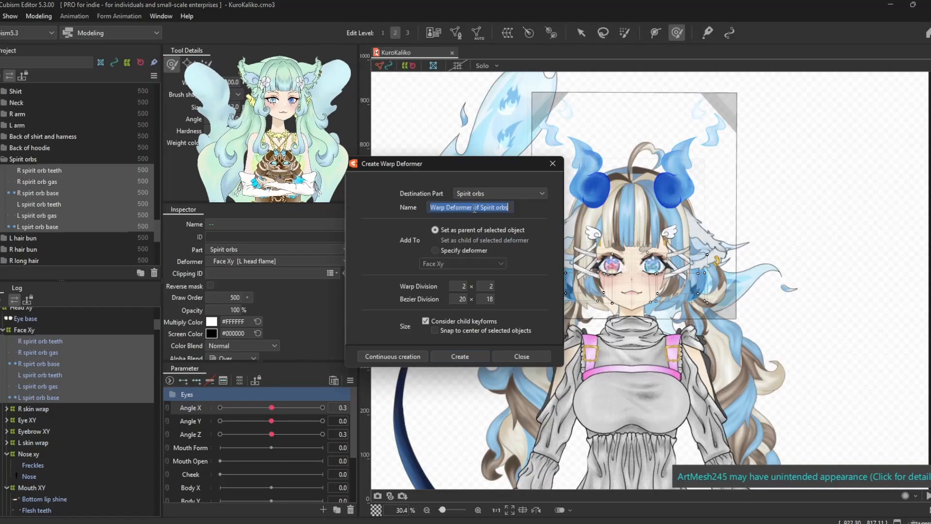
left_click(465, 357)
left_click(194, 421, "shift")
left_click(196, 380)
- At Angle X -30, reshape the Spirt Orbs xy lattice with the deform brush, pushing its right side outward and curving its left side
left_click(220, 407)
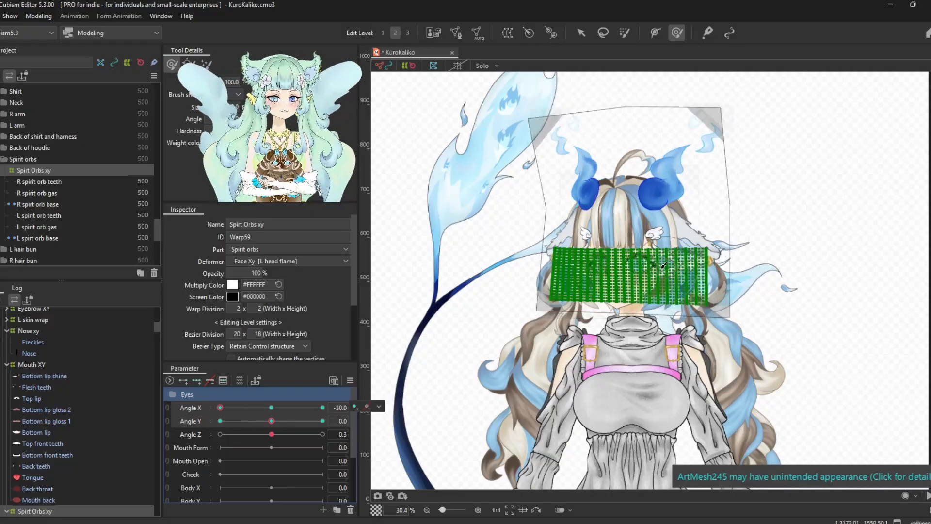
scroll(635, 272, "up", 6)
left_click_drag(837, 228, 840, 223)
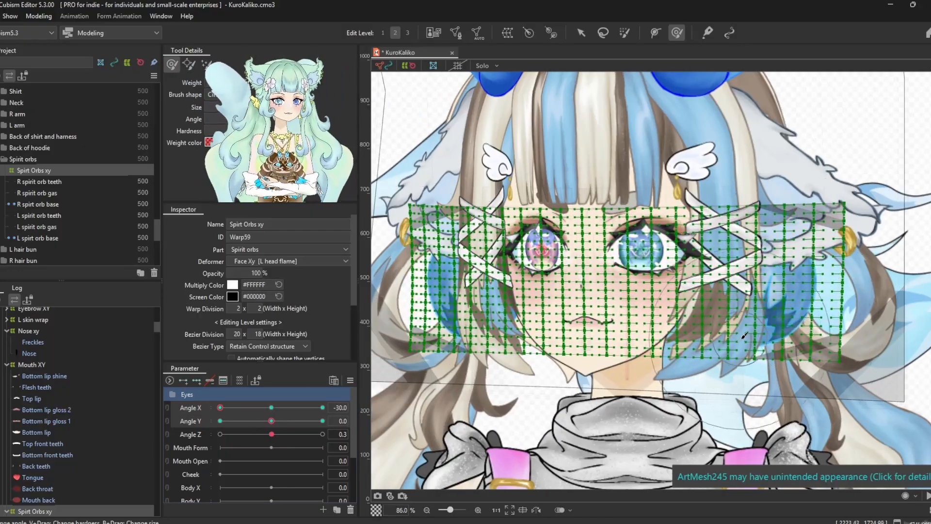
left_click_drag(414, 335, 411, 334)
left_click_drag(410, 198, 415, 199)
left_click_drag(419, 382, 428, 382)
left_click_drag(626, 372, 632, 371)
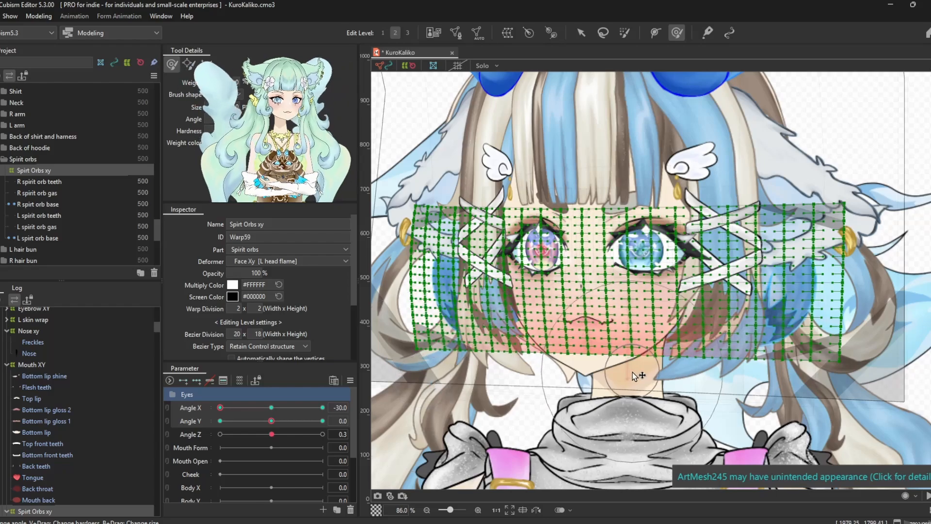
left_click_drag(844, 209, 840, 205)
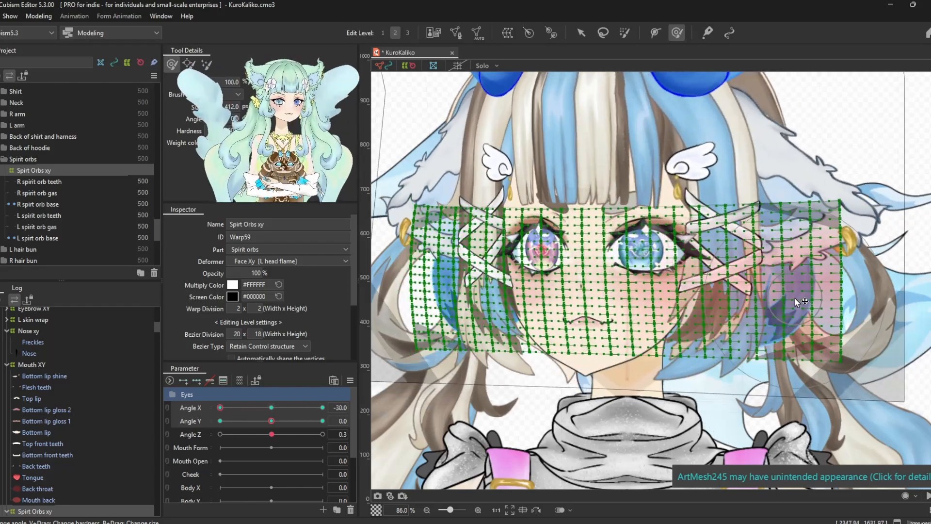
left_click_drag(766, 336, 770, 336)
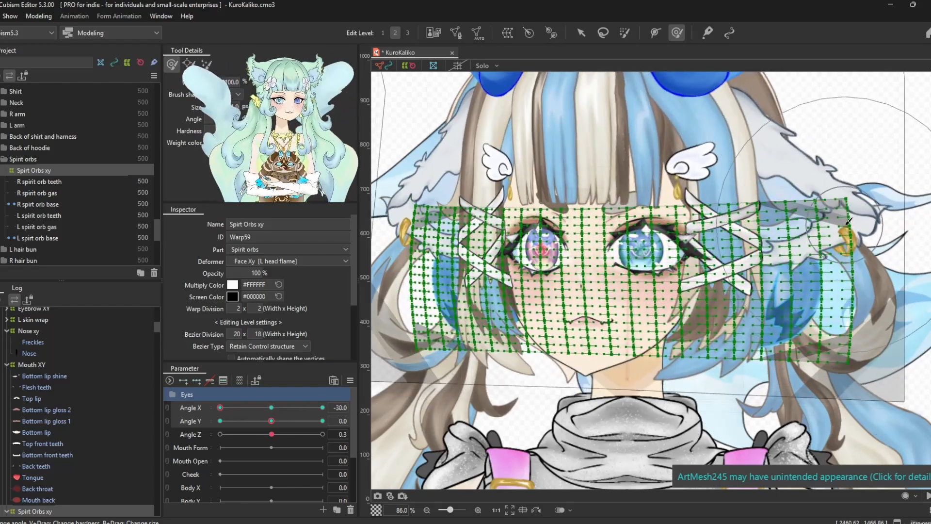
left_click_drag(823, 286, 828, 285)
left_click_drag(417, 275, 414, 275)
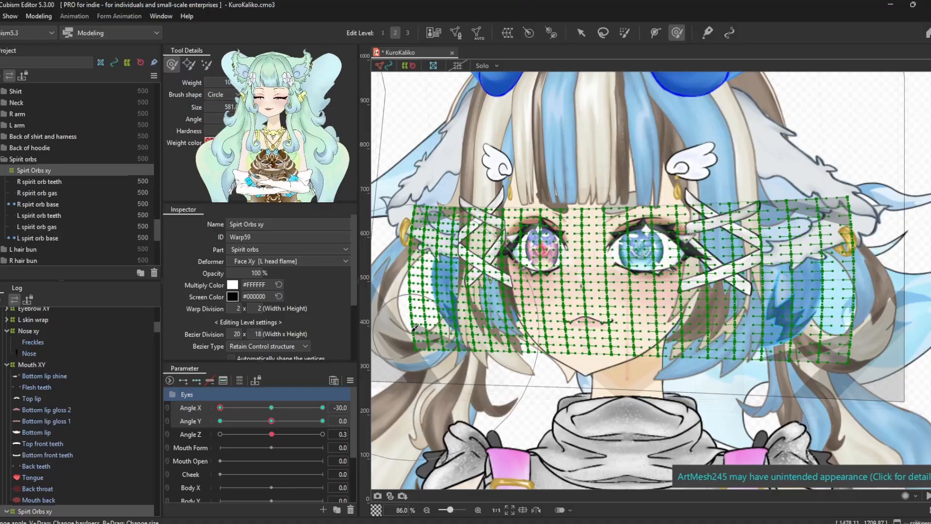
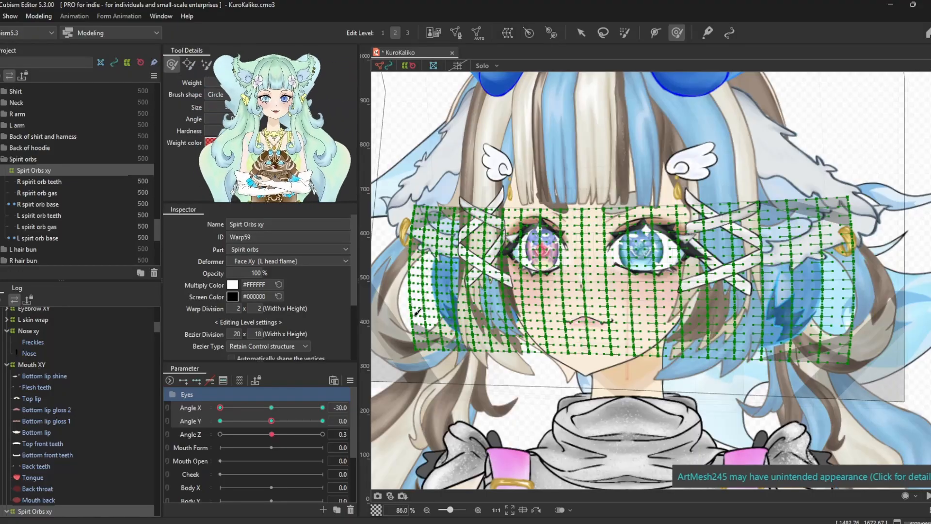
- Add Face detail xy, Mouth XY, Nose xy, Eyebrow XY, Eye XY, Face Xy and Head Xy to the Spirt Orbs xy selection and mirror Angle X
scroll(28, 446, "down", 4)
left_click(29, 426, "ctrl")
left_click(29, 470, "ctrl")
left_click(29, 483, "ctrl")
scroll(29, 451, "up", 5)
left_click(28, 405, "ctrl")
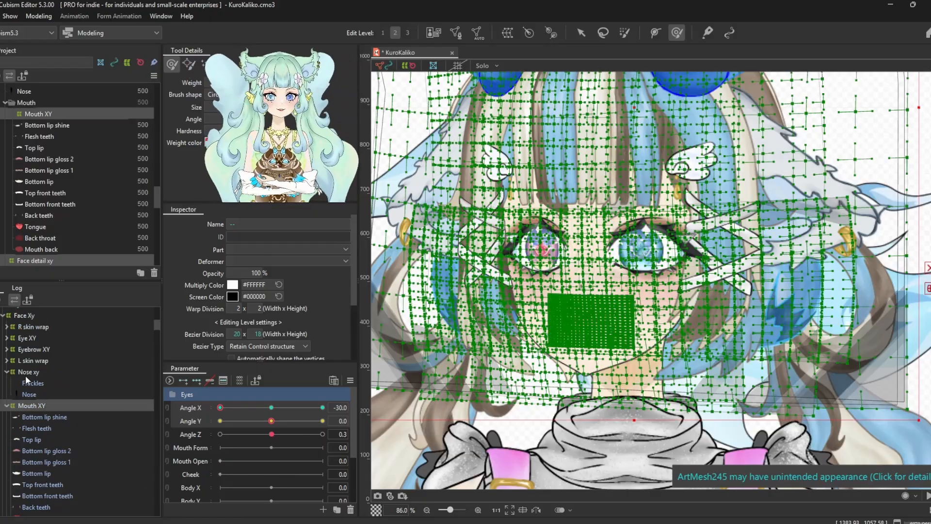
scroll(24, 339, "up", 2)
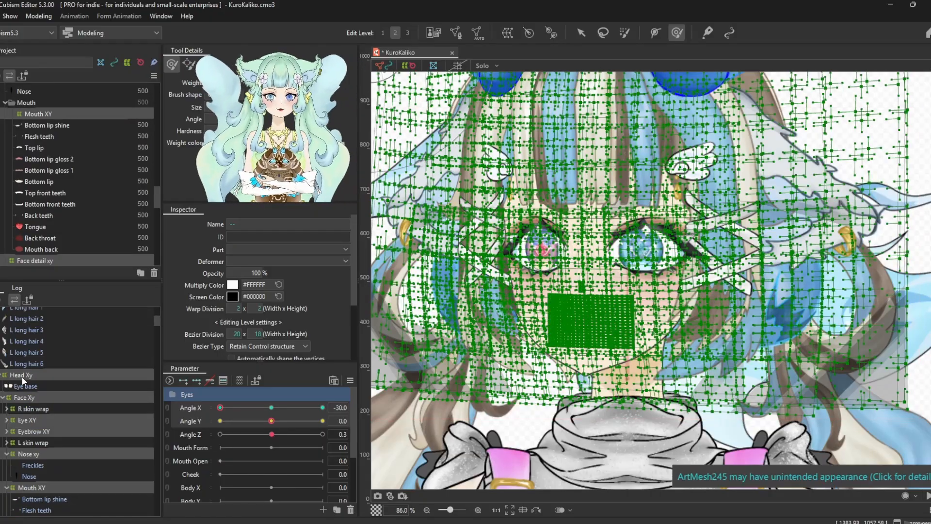
left_click(350, 380)
left_click(438, 335)
left_click(468, 395)
scroll(742, 212, "down", 8)
left_click(745, 178)
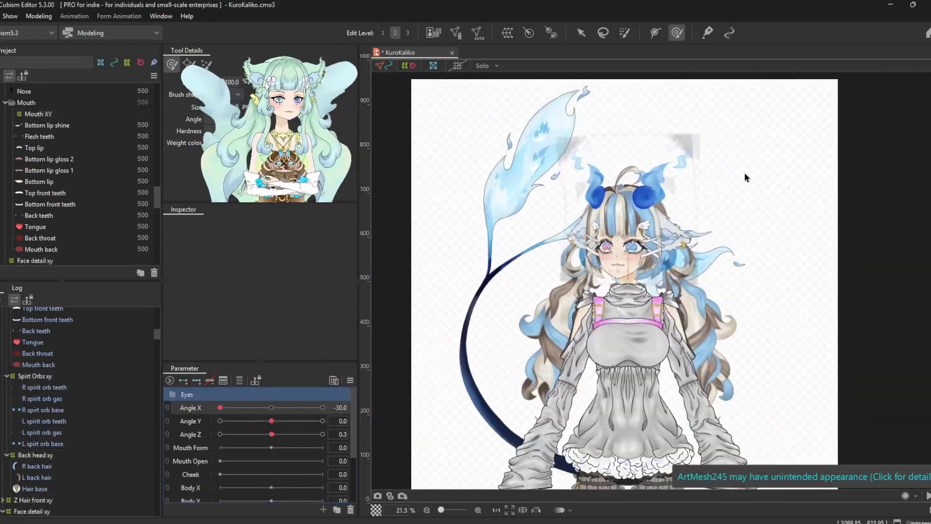
- Return Angle X to 0 and preview the head turn in the physics settings
scroll(746, 177, "up", 2)
left_click_drag(220, 408, 271, 425)
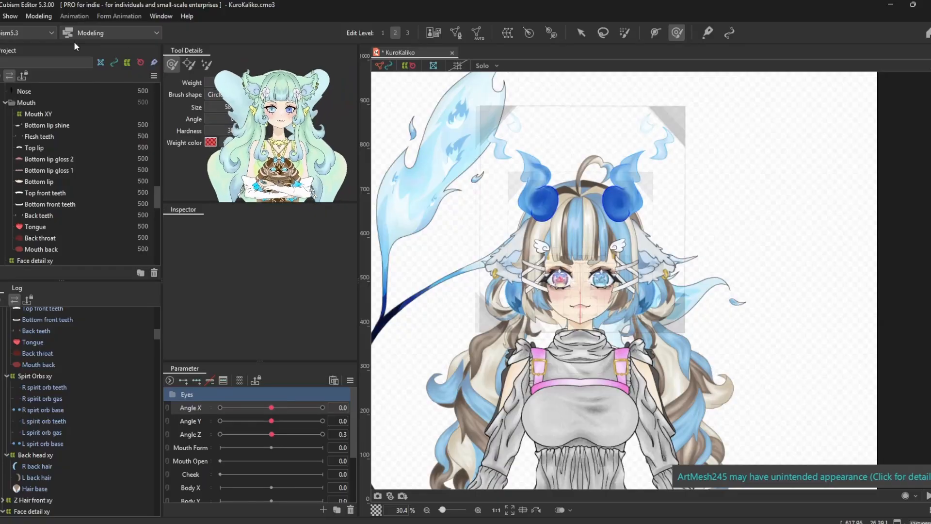
left_click(56, 247)
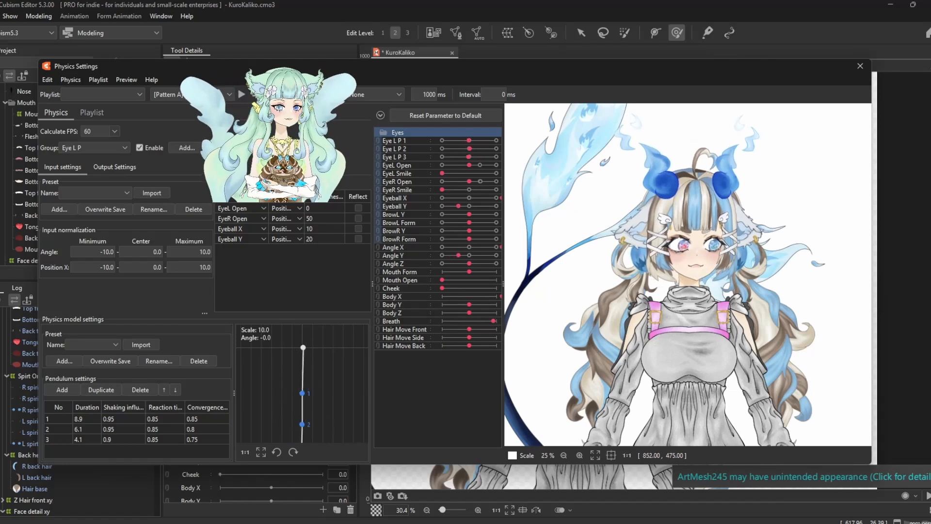
left_click(859, 66)
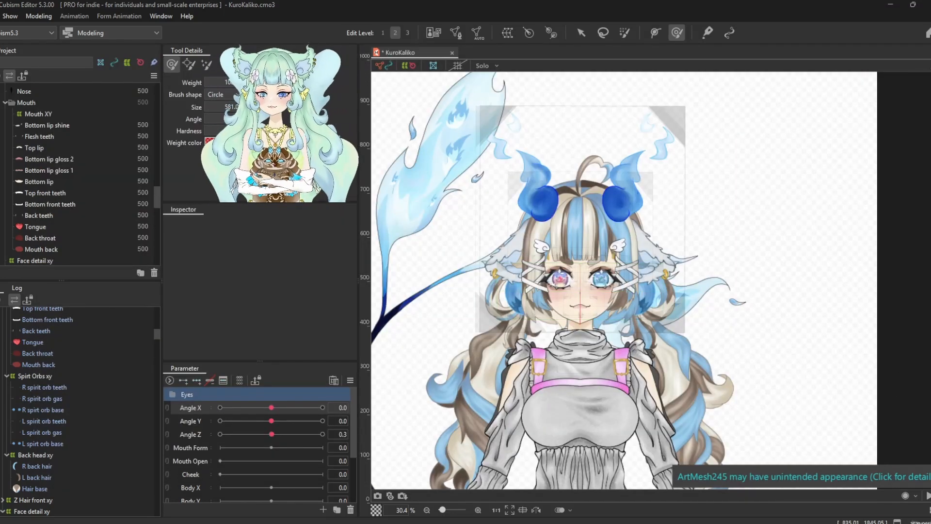
- At Angle Y -30, push the Head Xy lattice downward at its centre and upper corners with the deform brush
scroll(14, 383, "up", 8)
left_click(21, 404)
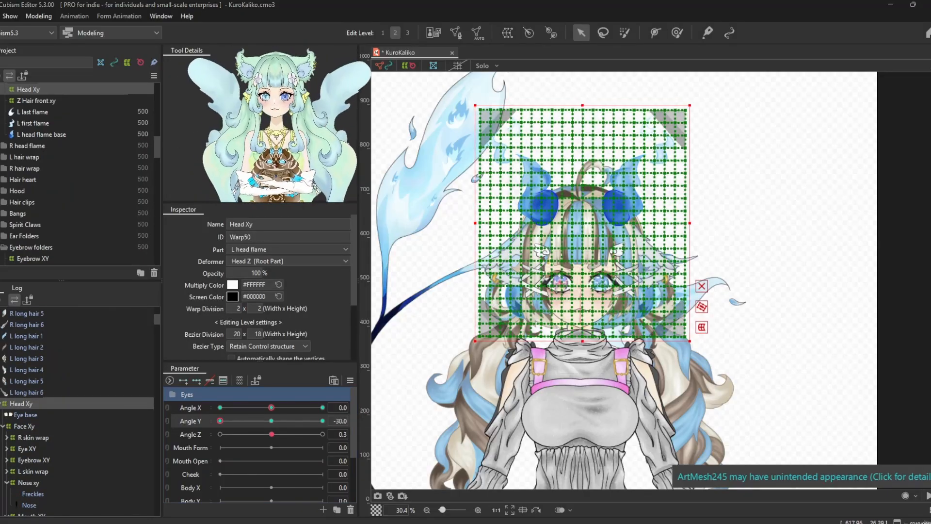
scroll(520, 295, "up", 3)
scroll(653, 186, "down", 3)
left_click(677, 33)
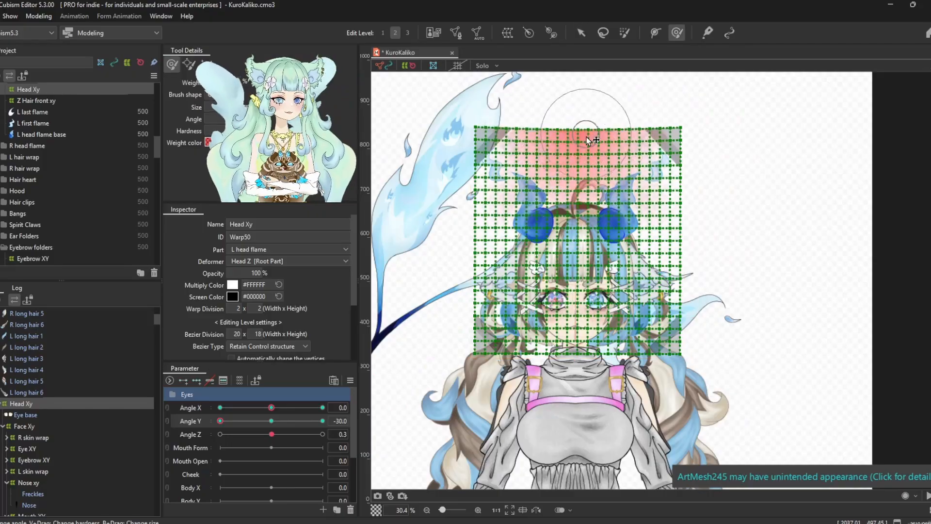
left_click_drag(489, 129, 488, 138)
left_click_drag(573, 318, 573, 322)
left_click_drag(674, 125, 674, 134)
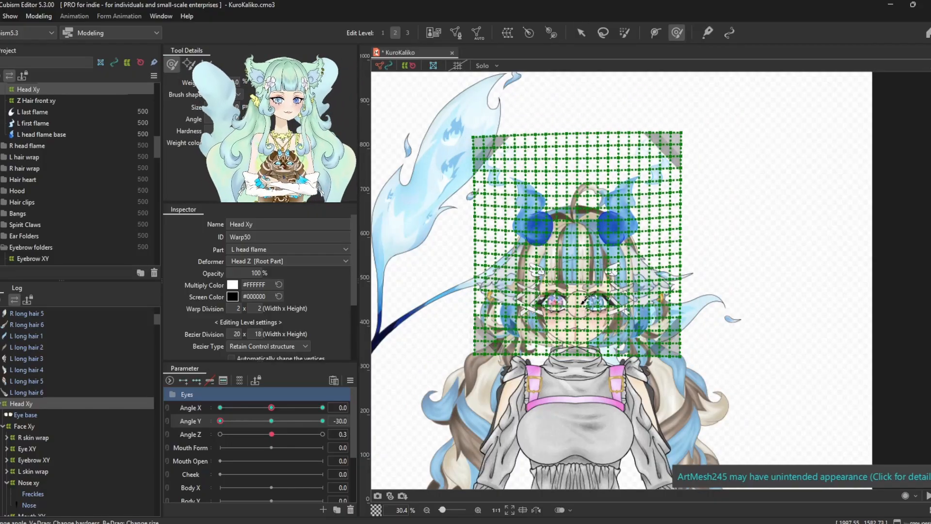
- At Angle Y 30, raise the middle and lower edge of the Head Xy lattice and lower its top edge and upper corners
left_click_drag(220, 421, 271, 422)
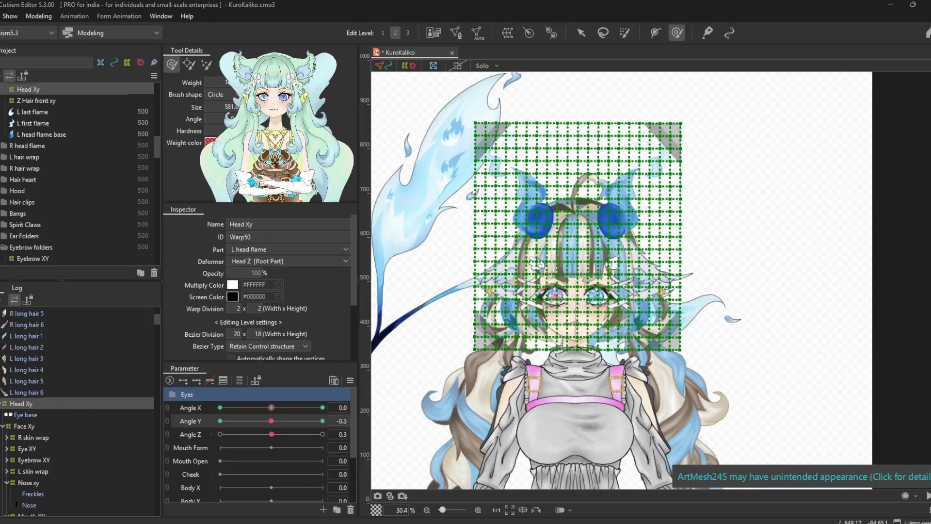
left_click_drag(578, 301, 578, 288)
left_click_drag(576, 252, 574, 239)
left_click_drag(578, 133, 577, 144)
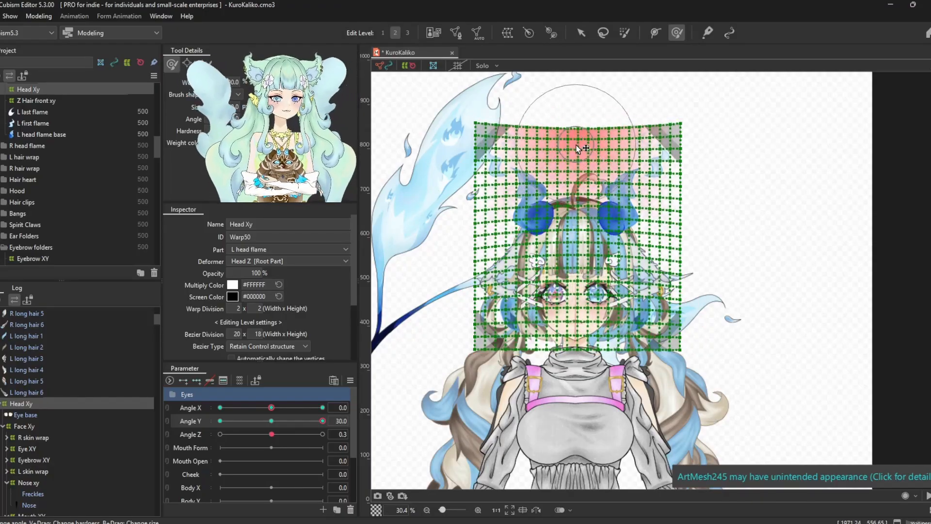
left_click_drag(687, 104, 689, 116)
left_click_drag(477, 120, 477, 132)
left_click_drag(576, 346, 575, 341)
left_click_drag(468, 348, 468, 344)
left_click_drag(678, 347, 679, 344)
left_click_drag(477, 251, 477, 248)
- Preview the head motion in the physics settings and refine the upper corners and top centre of the Head Xy lattice at Angle Y 30
left_click(655, 33)
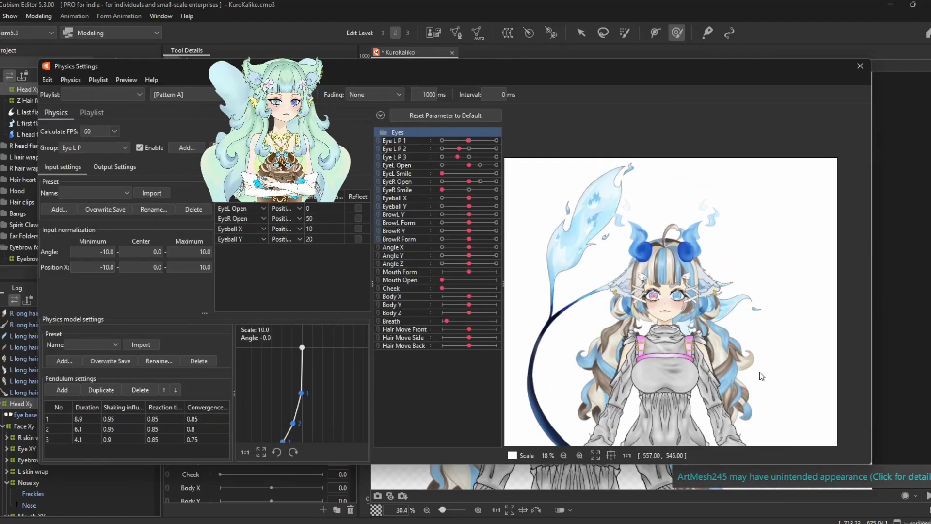
left_click(860, 66)
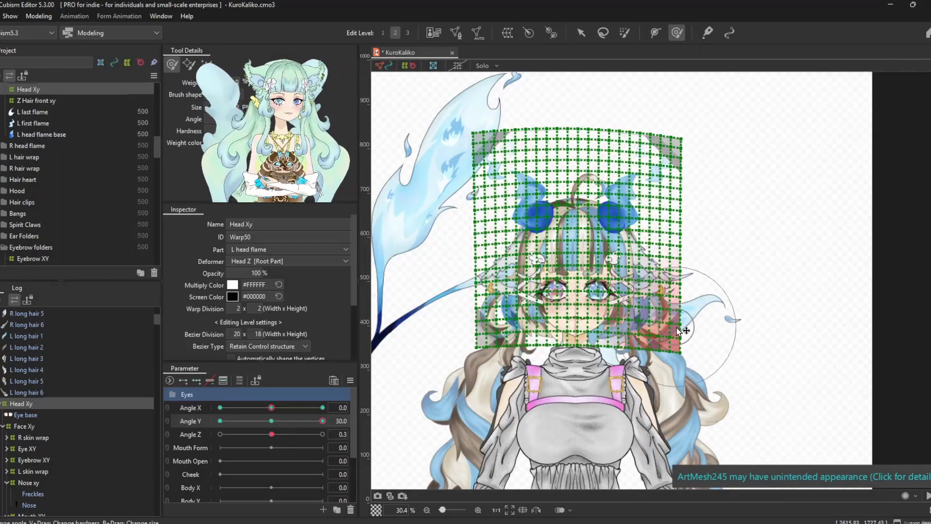
left_click_drag(683, 146, 682, 144)
left_click_drag(471, 132, 470, 137)
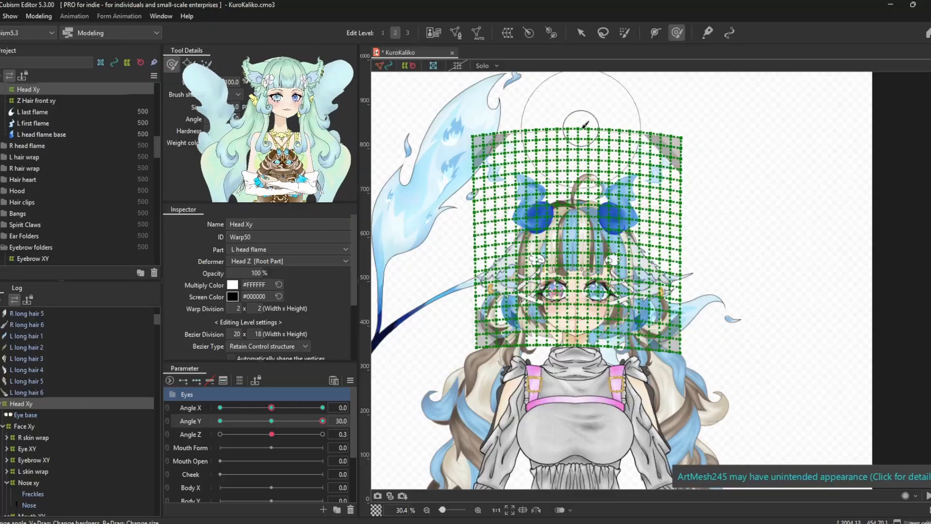
left_click_drag(582, 122, 582, 126)
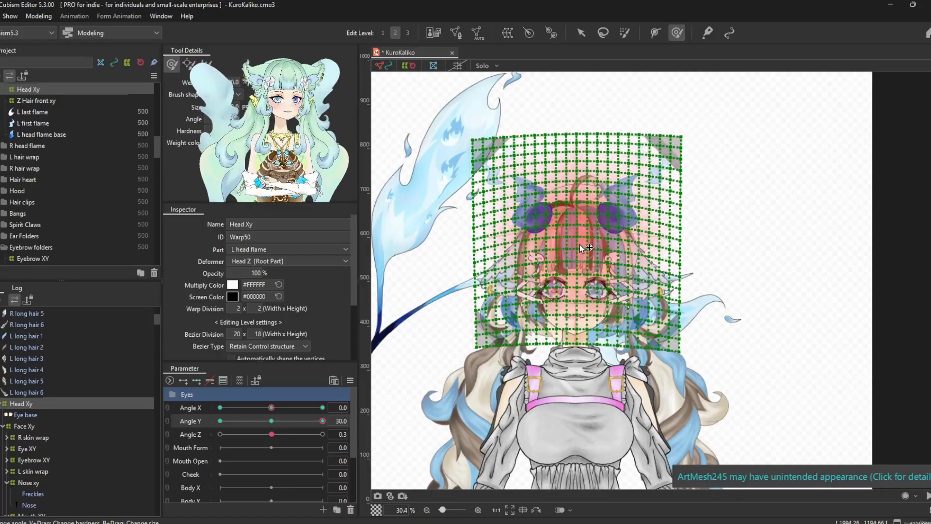
- Preview the head's up and down motion by moving the tracking target in the physics settings
left_click(39, 17)
left_click(61, 244)
left_click_drag(746, 232, 650, 6)
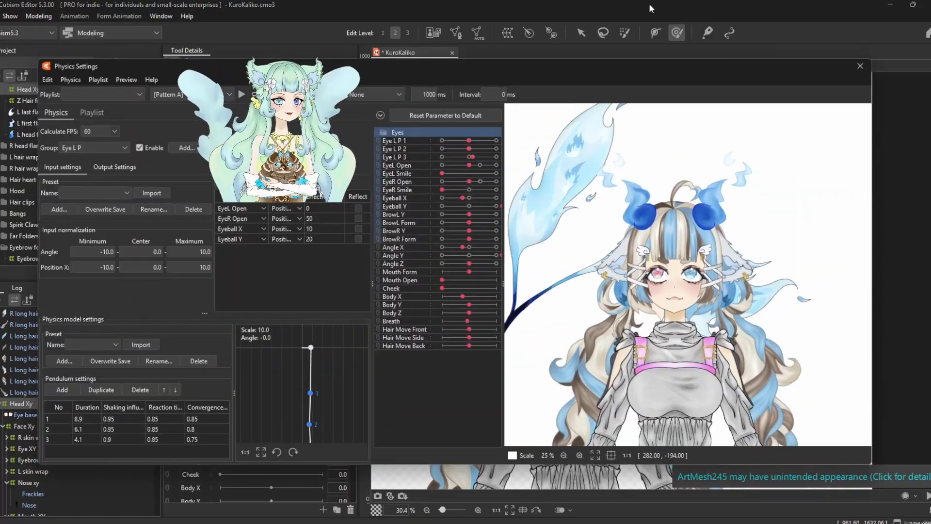
left_click(860, 66)
- Combine Angle X and Angle Y, separate them again and return Angle Y to 0
left_click(168, 409)
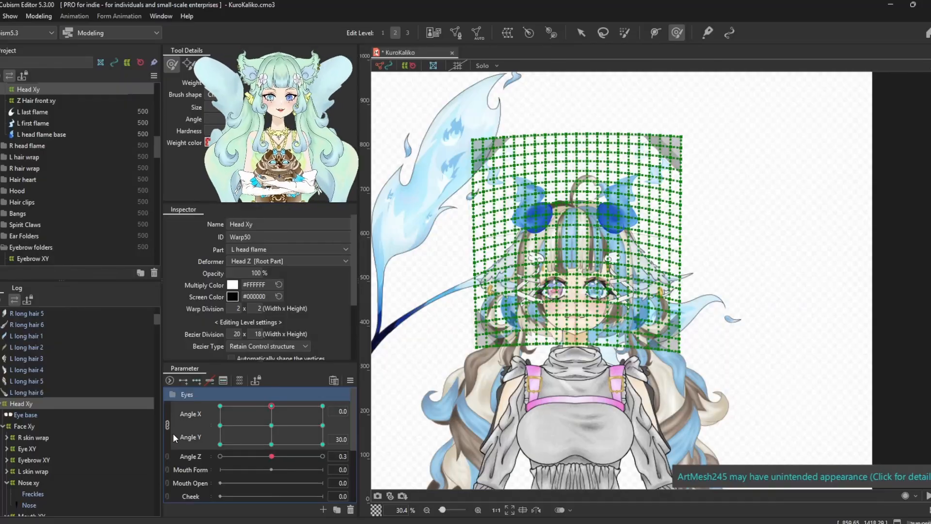
left_click(168, 427)
left_click(272, 421)
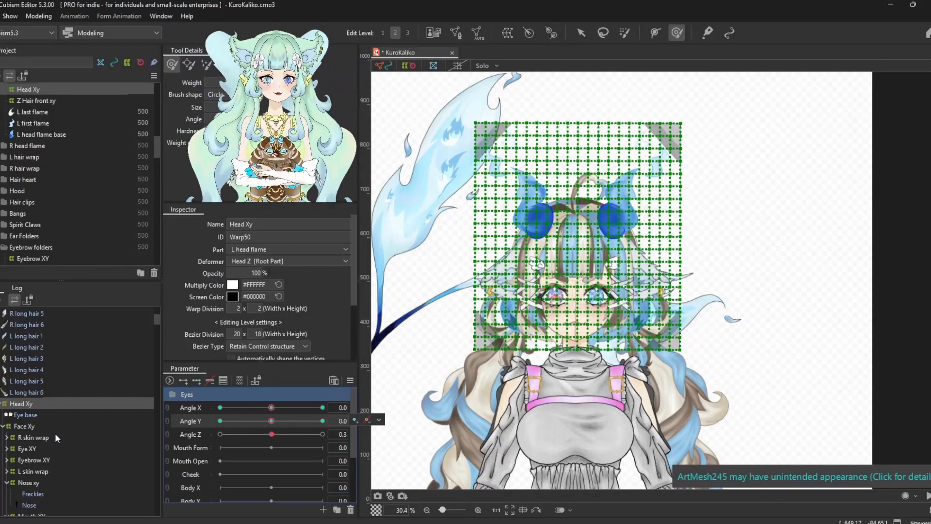
- Bend the Face Xy lattice at the Angle Y extremes of -30 and 30, raising part of its lower edge
left_click(322, 420)
scroll(573, 315, "up", 2)
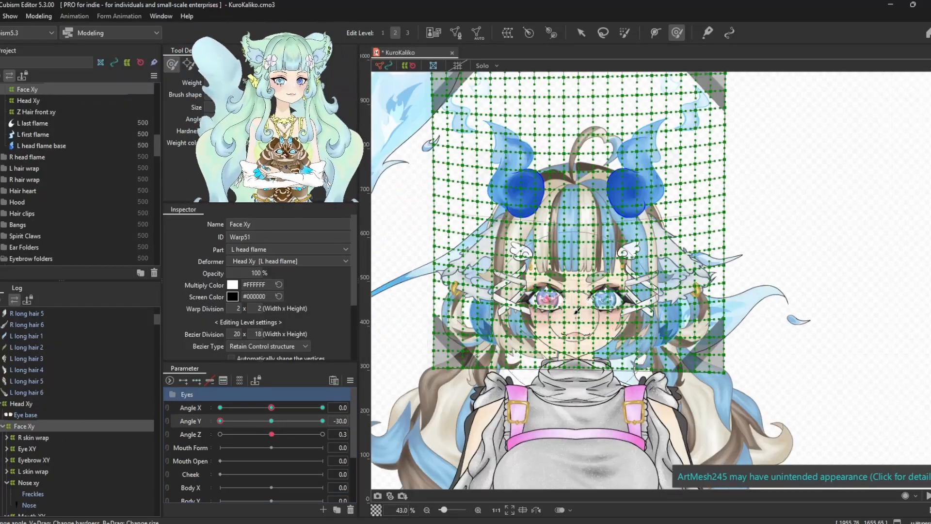
left_click_drag(511, 373, 512, 364)
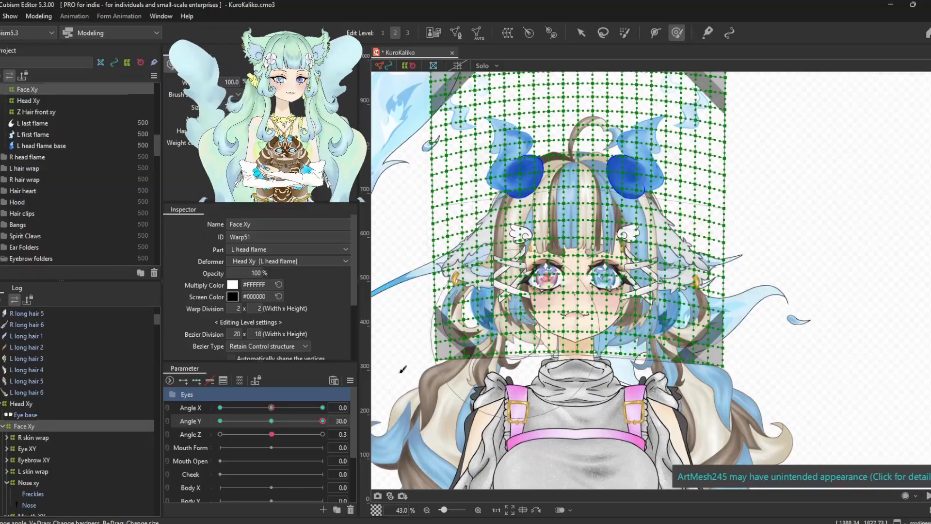
left_click(220, 421)
- Give Eye XY key points at Angle Y -30, 0 and 30 and shape its lattice at both extremes
left_click(272, 421)
double_click(40, 448)
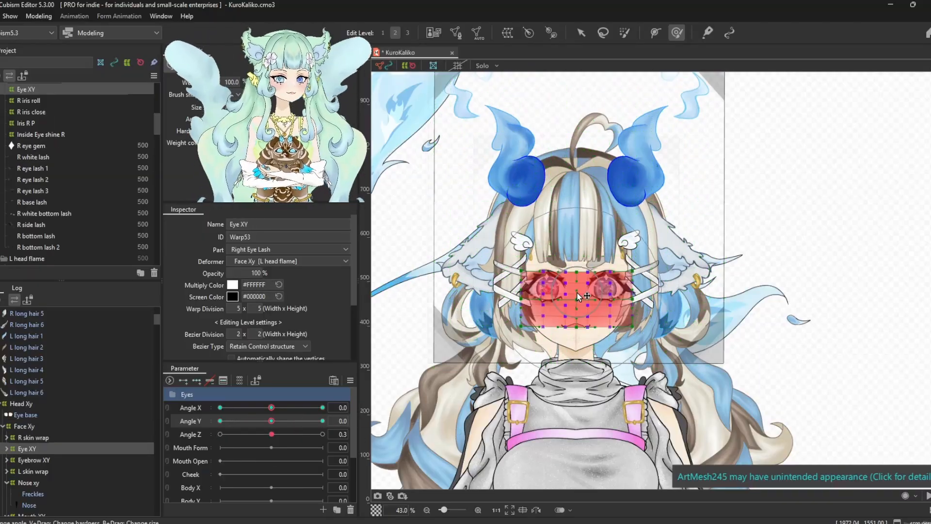
left_click(250, 421)
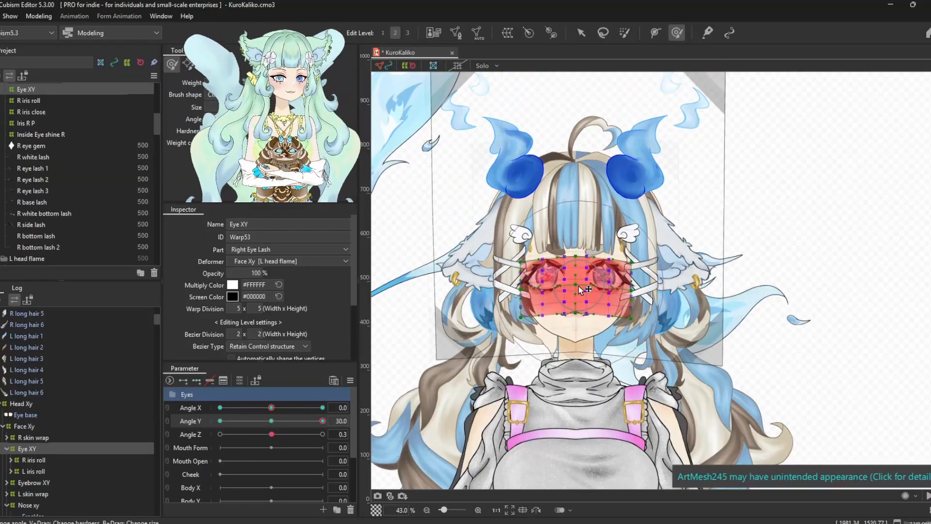
left_click(220, 421)
- Shape the Eyebrow XY lattice for the up and down head tilt at Angle Y -30 and 30
left_click(34, 482)
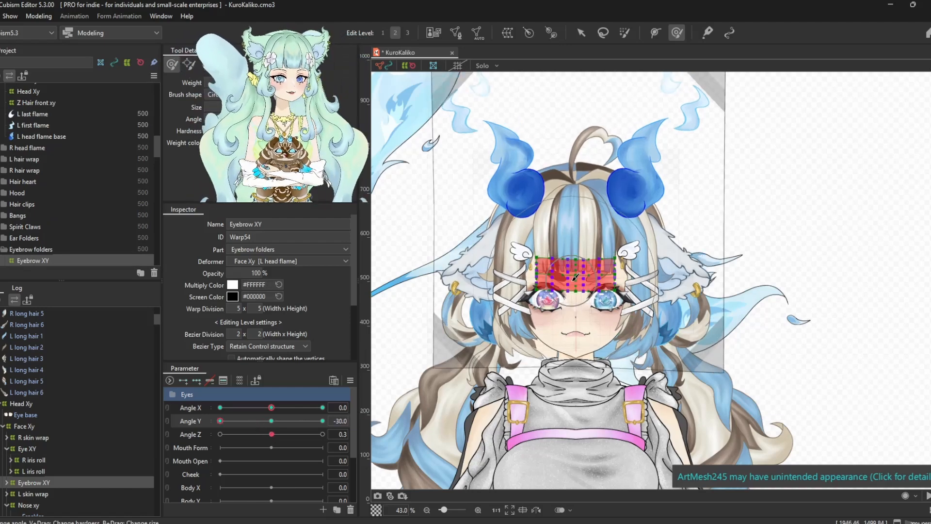
left_click(323, 421)
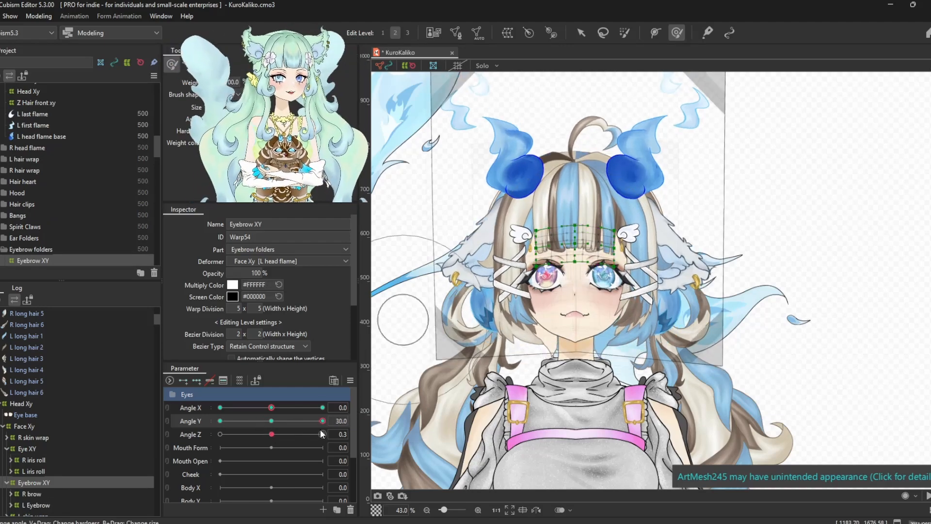
left_click(219, 421)
- Key Nose xy on Angle Y and set the nose's form at Angle Y 30
scroll(78, 388, "down", 4)
left_click(29, 405)
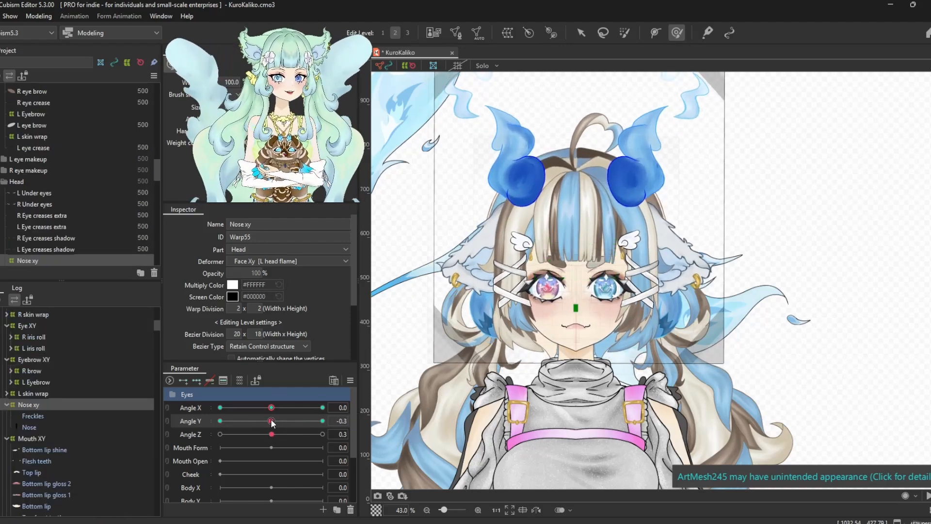
scroll(569, 311, "up", 6)
left_click(322, 421)
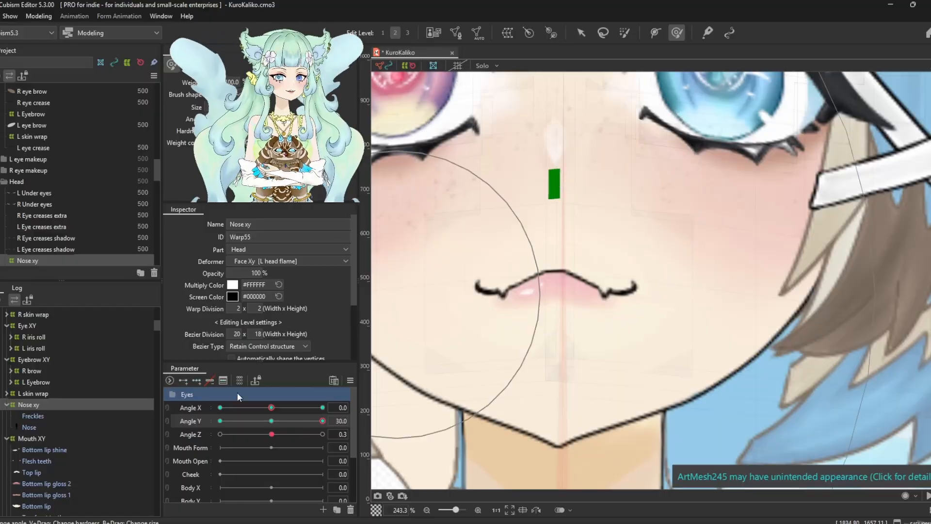
- Add three Angle Y key points to Mouth XY, lowering its lattice at -30 and raising it at 30
left_click(32, 438)
left_click(271, 421)
left_click(196, 381)
left_click(220, 421)
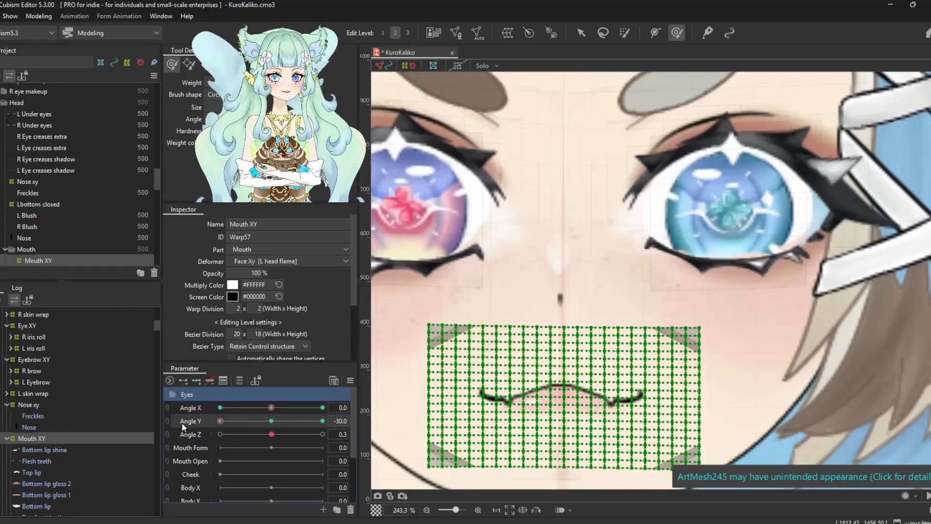
left_click_drag(564, 395, 565, 410)
left_click(322, 421)
left_click_drag(557, 301, 557, 295)
mouse_move(269, 421)
left_mouse_down()
mouse_move(170, 443)
mouse_move(238, 456)
mouse_move(348, 455)
mouse_move(336, 386)
mouse_move(287, 441)
mouse_move(272, 438)
left_mouse_up()
- Add three Angle Y key points to Spirt Orbs xy, lower its centre and raise its outer side at -30, and arch it at 30
scroll(78, 436, "down", 4)
left_click(35, 462)
left_click(271, 421)
left_click(196, 381)
left_click(219, 421)
scroll(570, 298, "down", 6)
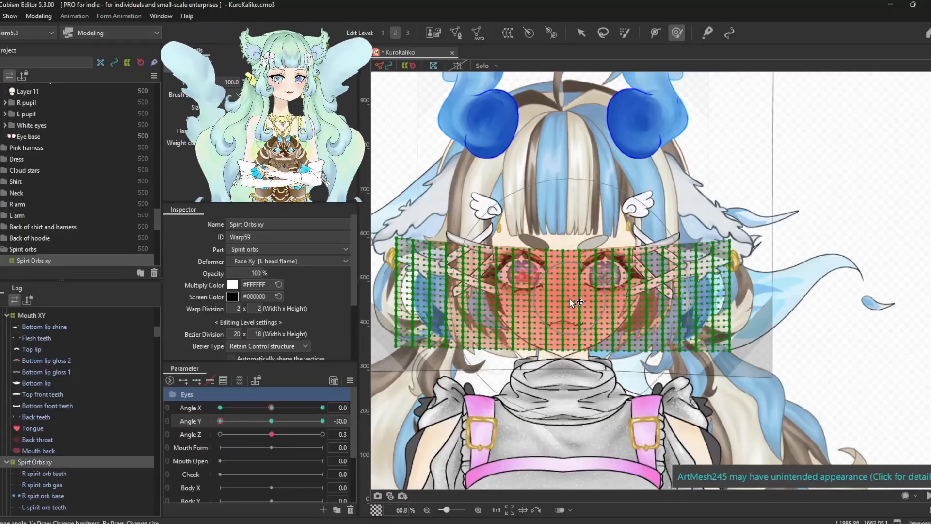
left_click_drag(569, 298, 568, 312)
left_click_drag(412, 286, 410, 272)
left_click(323, 421)
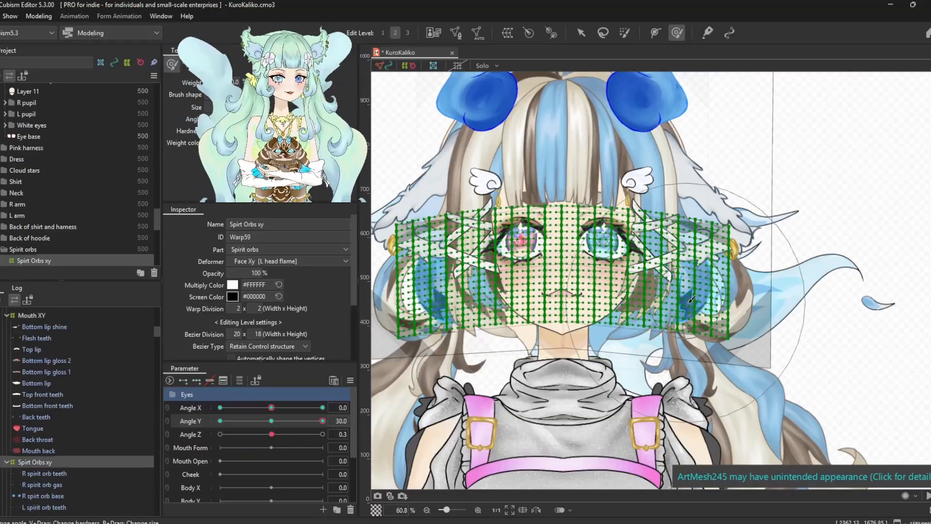
left_click_drag(323, 420, 271, 421)
- Add three Angle Y key points to Back head xy, raise its upper and lower middle at -30, and shape it at 30
scroll(59, 450, "down", 4)
left_click(35, 418)
left_click(196, 381)
left_click(219, 420)
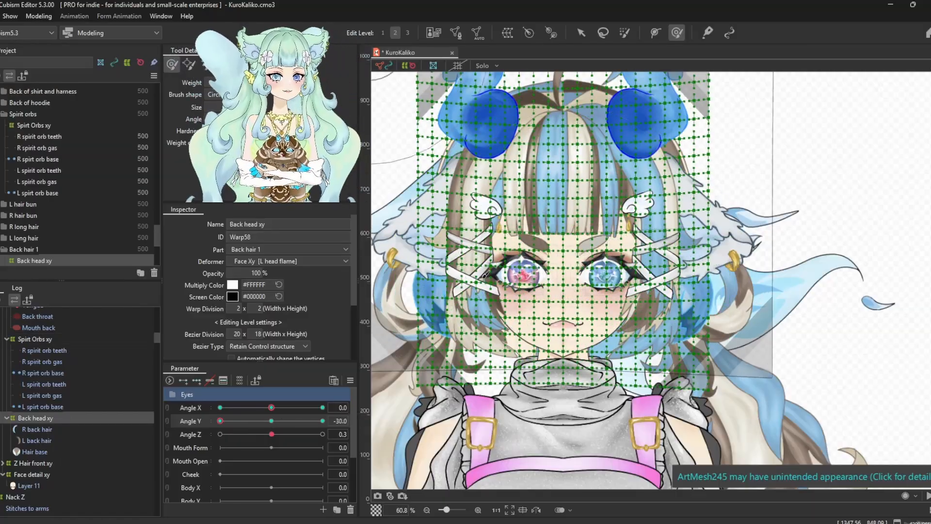
scroll(560, 373, "down", 3)
left_click_drag(558, 172, 561, 165)
left_click_drag(555, 303, 556, 293)
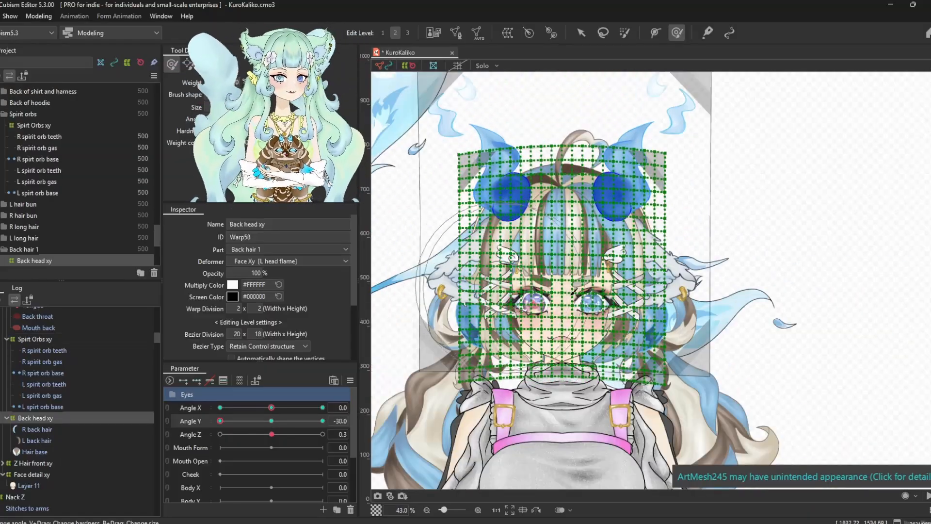
left_click(322, 421)
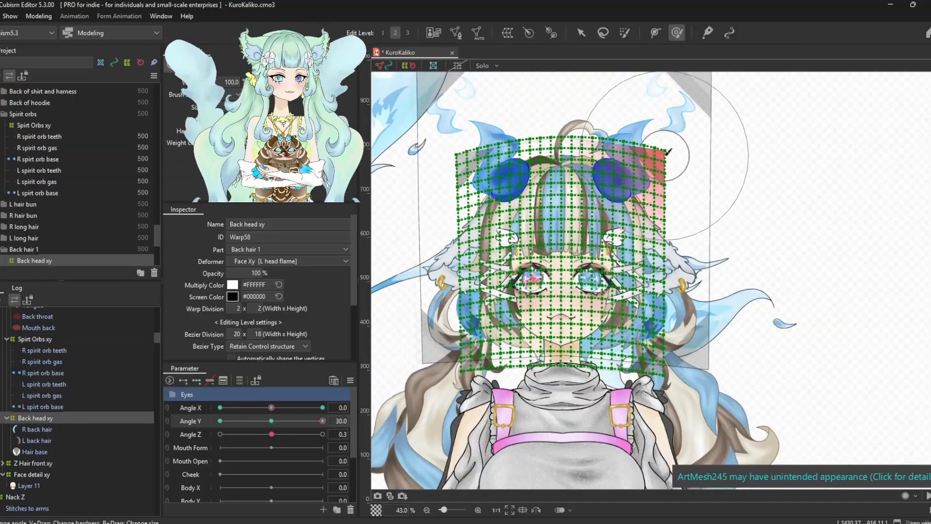
left_click(272, 421)
- At Angle Y -30, lower the centre and lower middle of the Z Hair front xy lattice
left_click(33, 463)
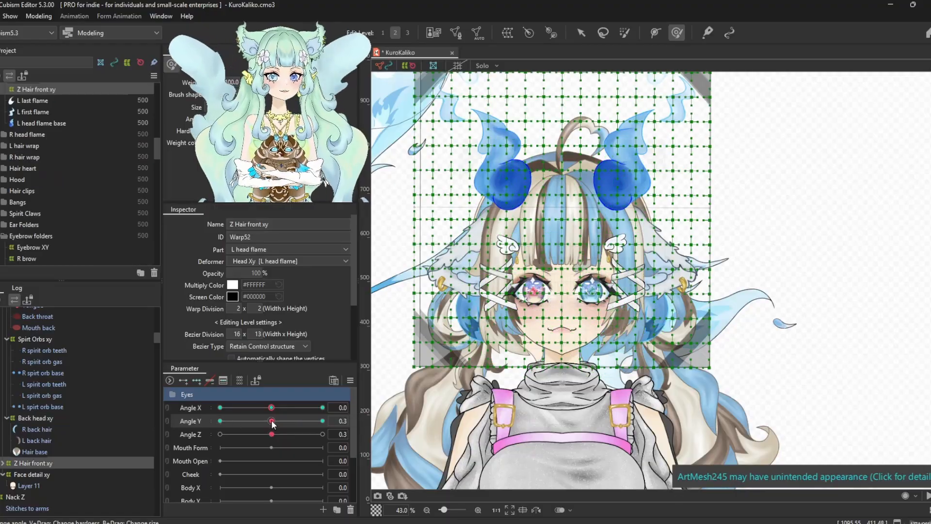
left_click(220, 421)
left_click_drag(566, 224, 567, 234)
left_click_drag(557, 328, 550, 343)
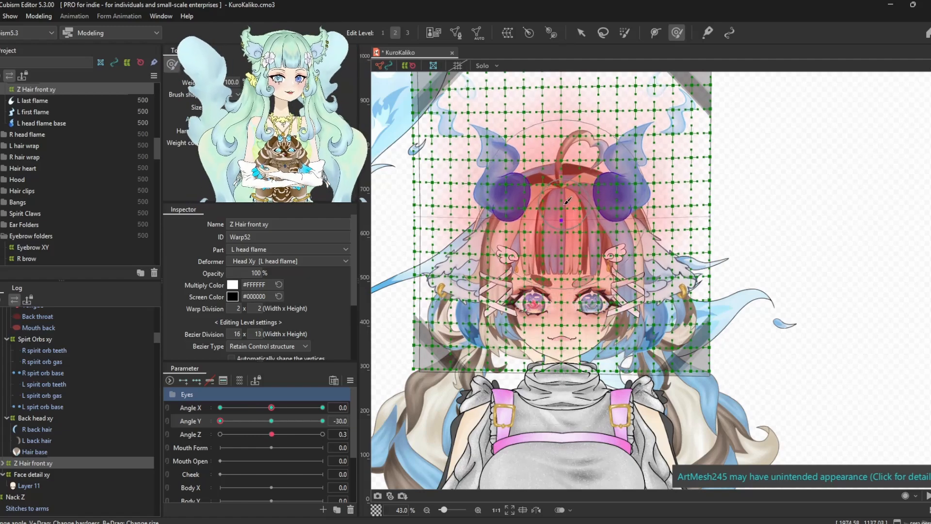
scroll(577, 157, "up", 3)
- Add three Angle Y key points to the Face detail xy deformer and set Angle Y to -30
scroll(578, 157, "down", 3)
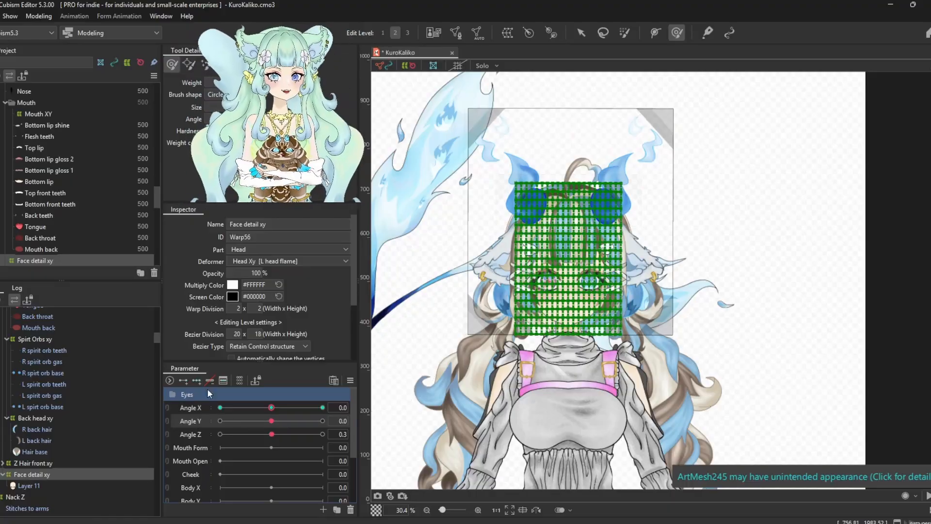
left_click(219, 420)
scroll(591, 291, "up", 9)
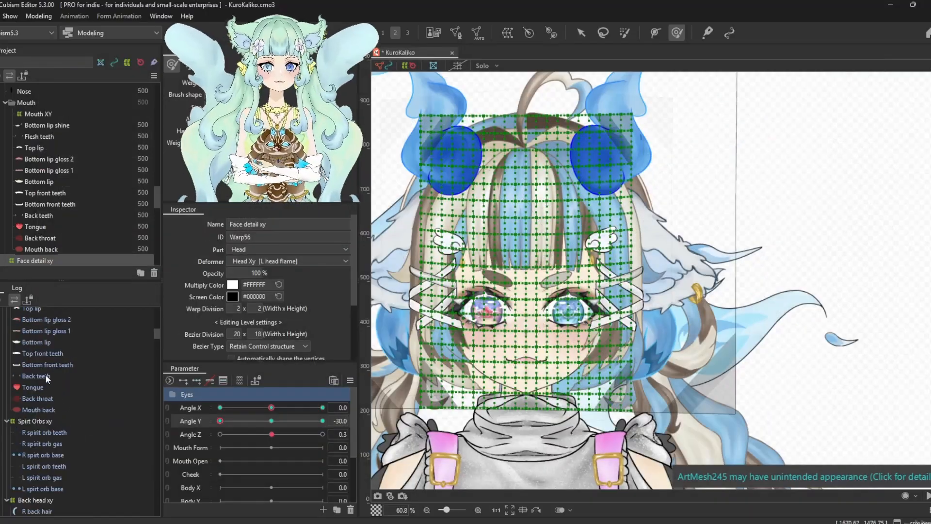
- Return Angle Y to about 0 and create a parent warp deformer named Ears XY for all right and left ear parts
scroll(36, 373, "down", 10)
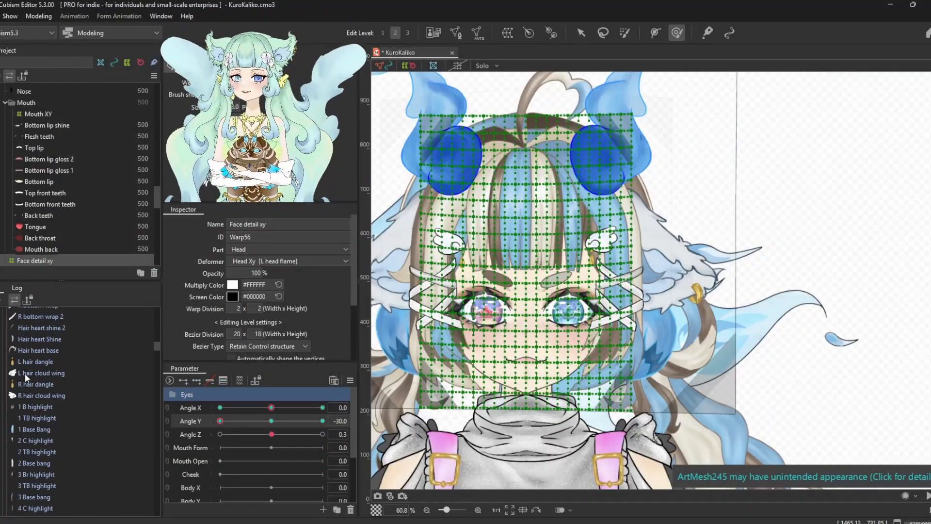
left_click_drag(220, 421, 272, 421)
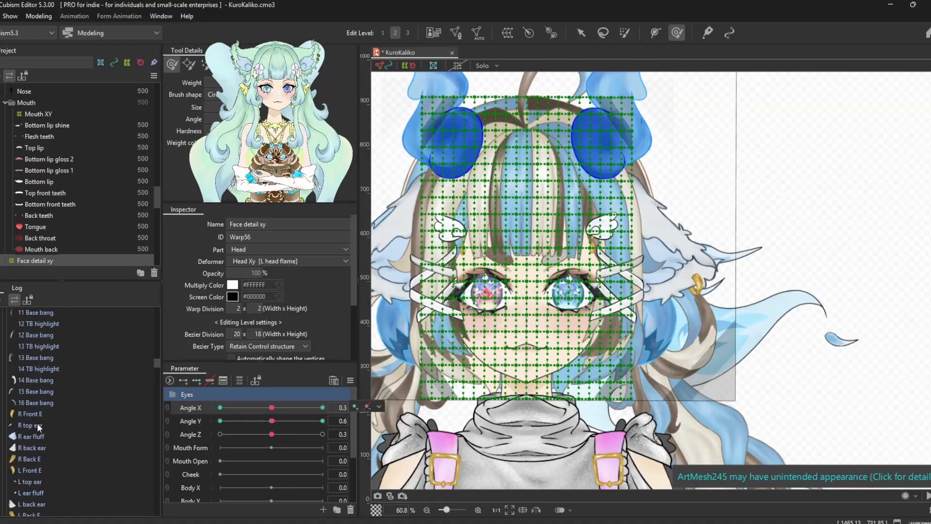
left_click(36, 415)
left_click(34, 426, "ctrl")
left_click(34, 437, "ctrl")
left_click(32, 448, "ctrl")
left_click(31, 459, "ctrl")
left_click(30, 469, "ctrl")
scroll(29, 469, "down", 1)
left_click(32, 465, "ctrl")
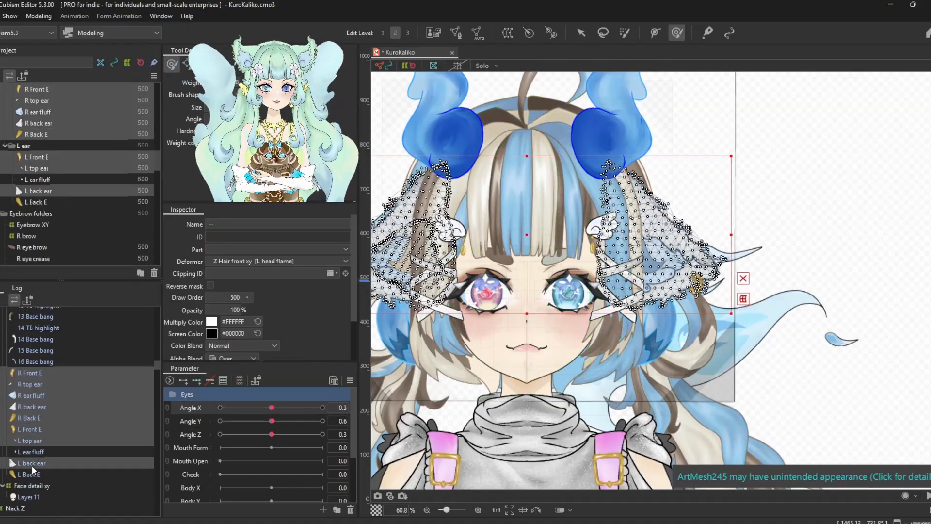
left_click(32, 469, "ctrl")
left_click(507, 33)
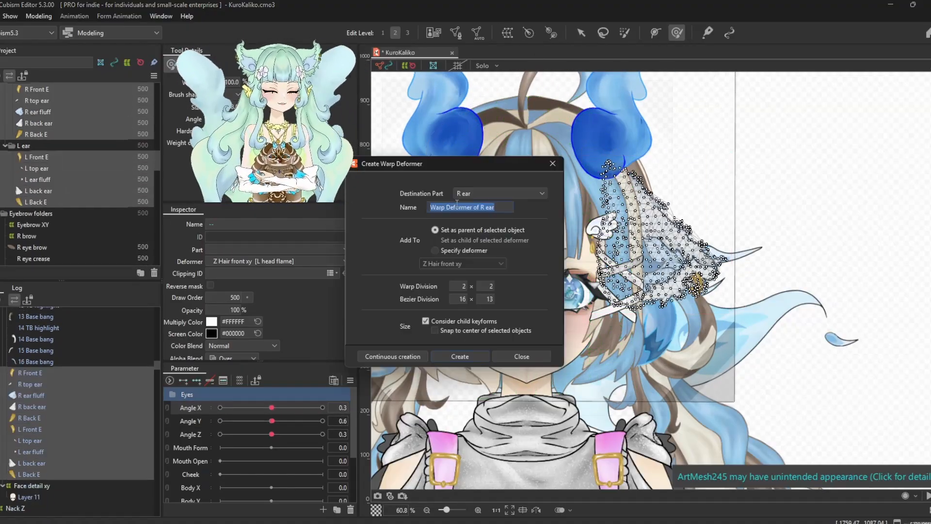
left_click(463, 357)
- Add three key points on Angle X and Angle Y to Ears XY and reshape its lattice at Angle X -30
left_click(191, 420, "ctrl")
left_click(196, 380)
left_click(220, 407)
left_click_drag(412, 298, 477, 280)
left_click_drag(389, 253, 420, 281)
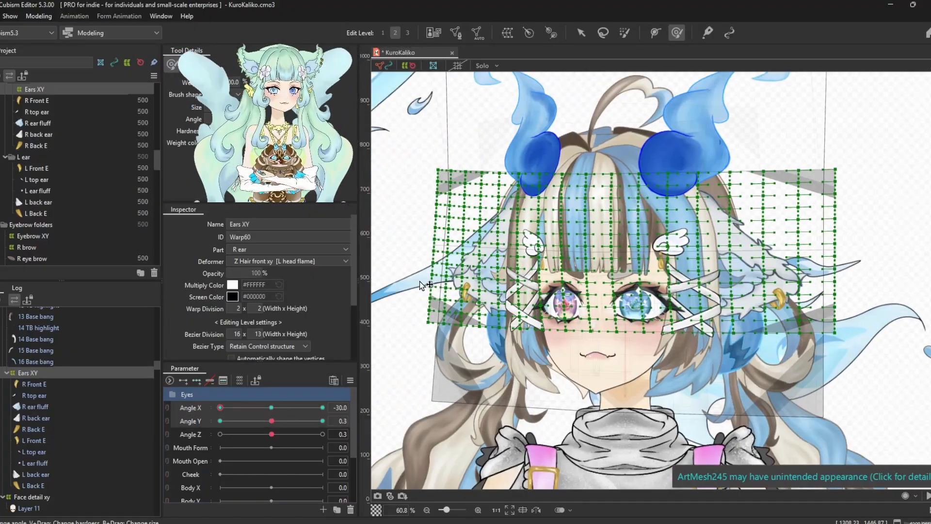
- With Angle Y at 0, refine both outer sides of the Ears XY lattice at Angle X -30, raising the far side's upper area
left_click(271, 421)
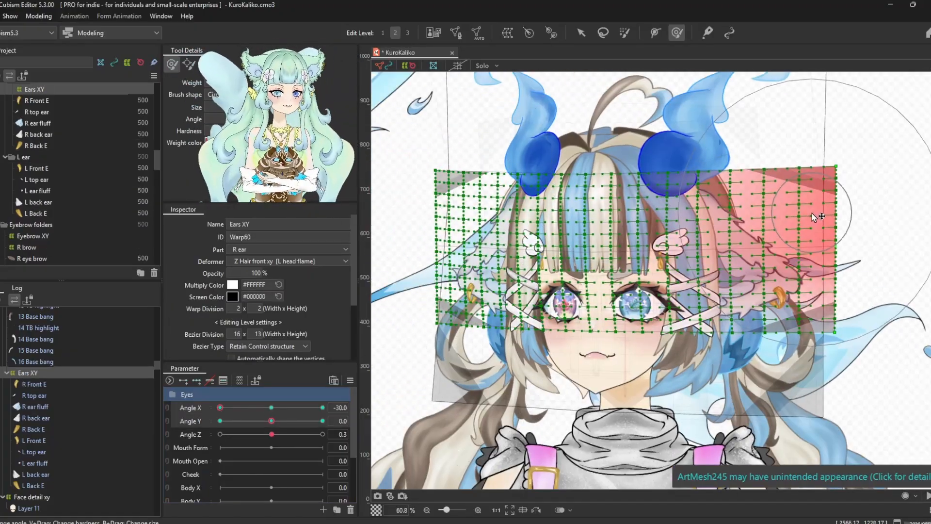
left_click_drag(813, 214, 814, 212)
left_click_drag(220, 408, 196, 421)
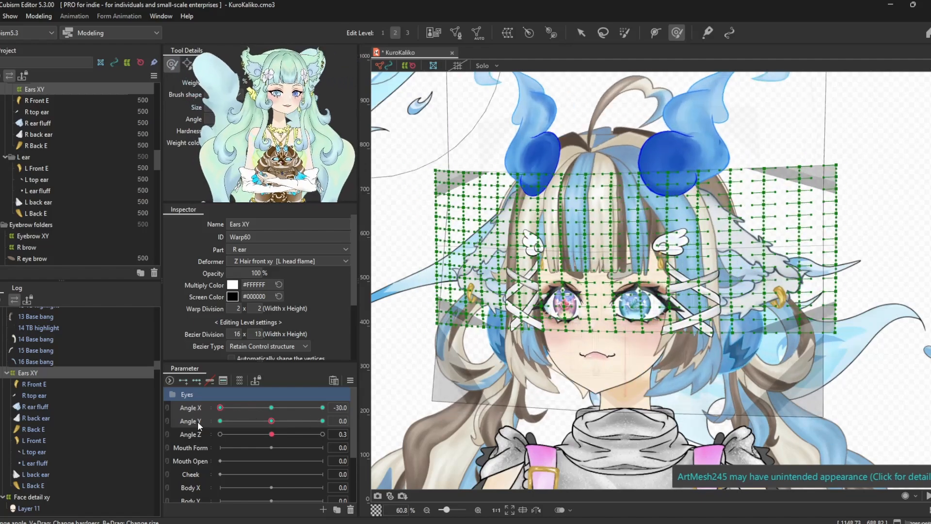
left_click_drag(428, 362, 431, 357)
left_click_drag(863, 217, 864, 213)
left_click_drag(442, 253, 443, 256)
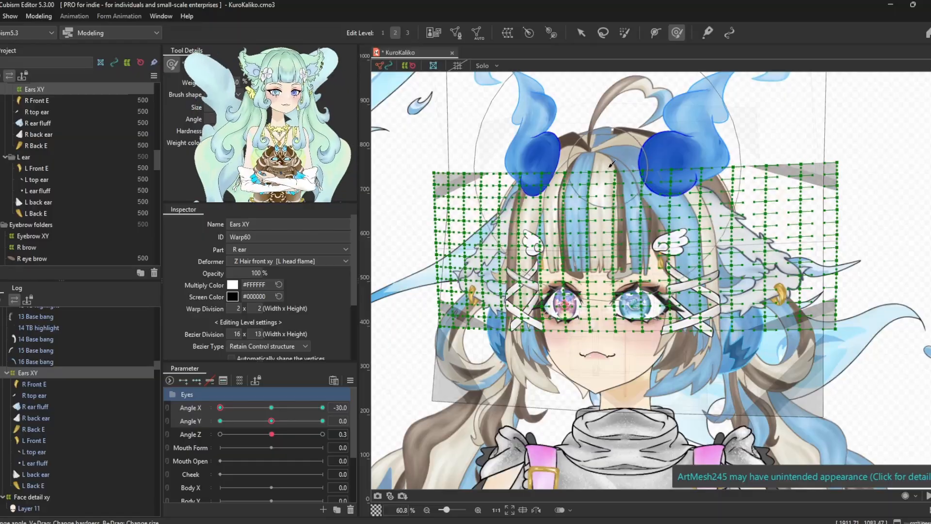
- Mirror the Angle X movement of Ears XY together with the face, eye, eyebrow, nose, mouth and other nested head XY deformers
scroll(34, 485, "down", 2)
left_click(26, 415, "ctrl")
left_click(16, 438, "ctrl")
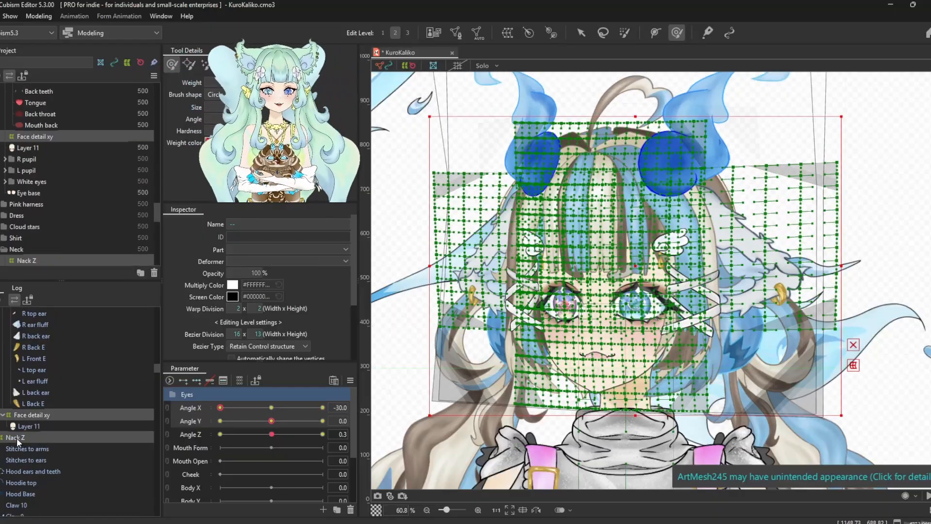
left_click(17, 437, "ctrl")
scroll(36, 426, "up", 10)
left_click(36, 358, "ctrl")
scroll(35, 349, "up", 7)
left_click(35, 340, "ctrl")
left_click(33, 337, "ctrl")
scroll(33, 338, "up", 5)
left_click(34, 469, "ctrl")
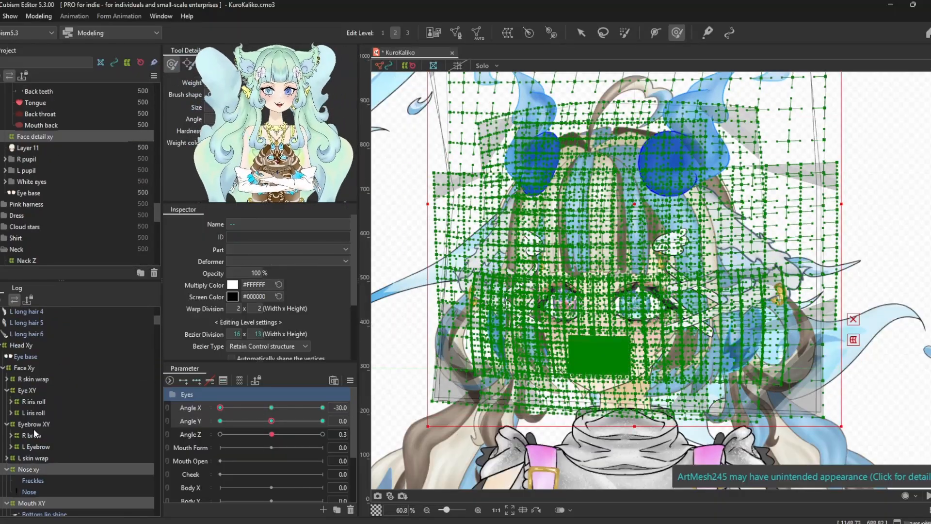
left_click(32, 423, "ctrl")
left_click(30, 390, "ctrl")
left_click(28, 367, "ctrl")
left_click(190, 408)
left_click(350, 381)
left_click(397, 339)
- Shape the Ears XY lattice on Angle Y, lowering its upper centre at -30 and bending its lower edge upward at 30
mouse_move(231, 421)
left_mouse_down()
mouse_move(360, 406)
mouse_move(220, 420)
left_mouse_up()
scroll(48, 412, "down", 3)
scroll(49, 412, "up", 3)
left_click(30, 388)
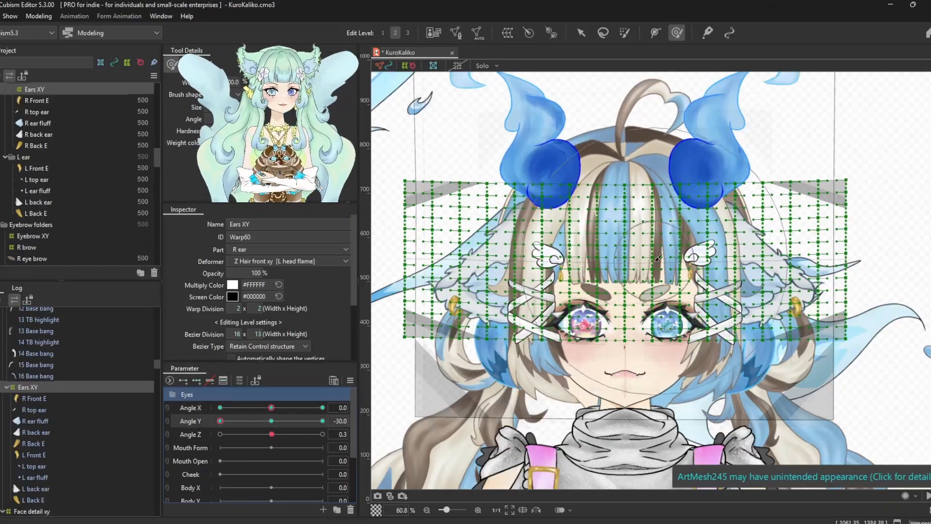
left_click_drag(628, 193, 628, 196)
left_click(323, 421)
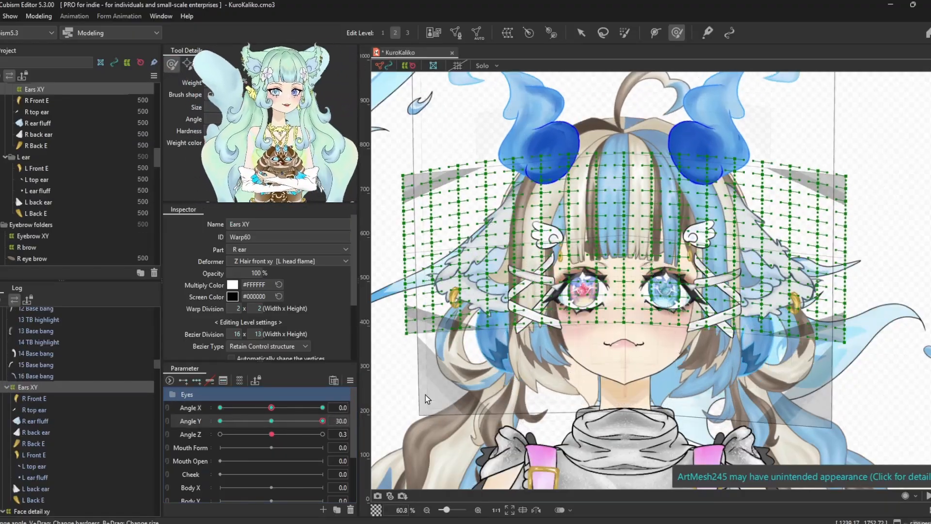
left_click_drag(427, 346, 426, 335)
left_click(220, 421)
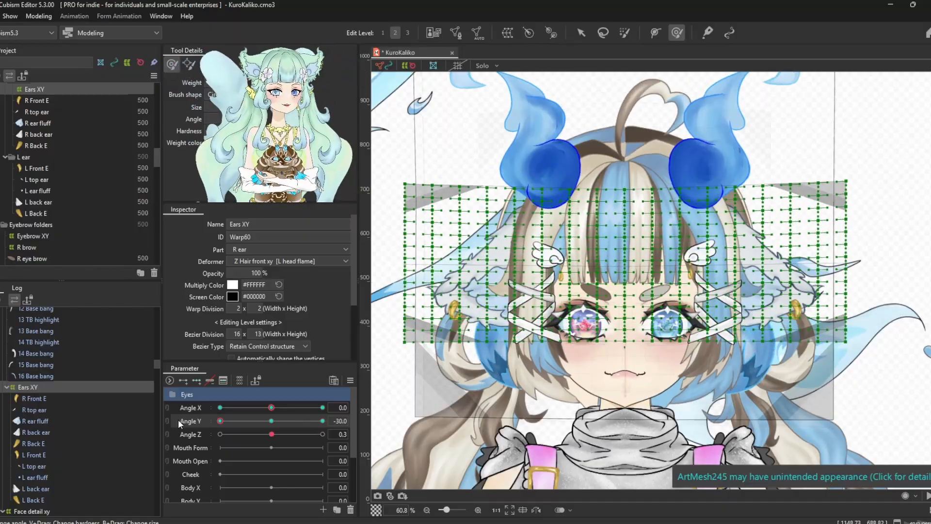
left_click_drag(323, 420, 271, 437)
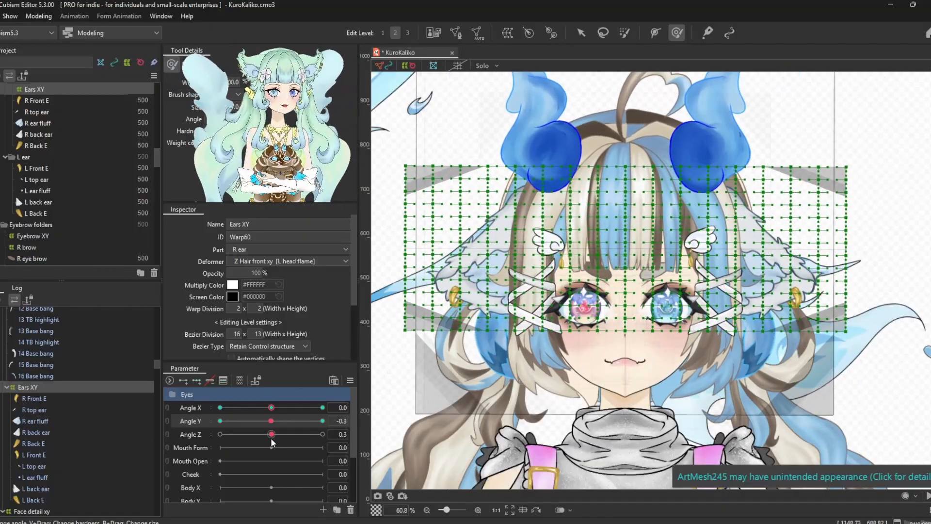
- Combine Angle X and Angle Y and preview the head motion in the physics settings
left_click(167, 409)
left_click(351, 380)
left_click(39, 20)
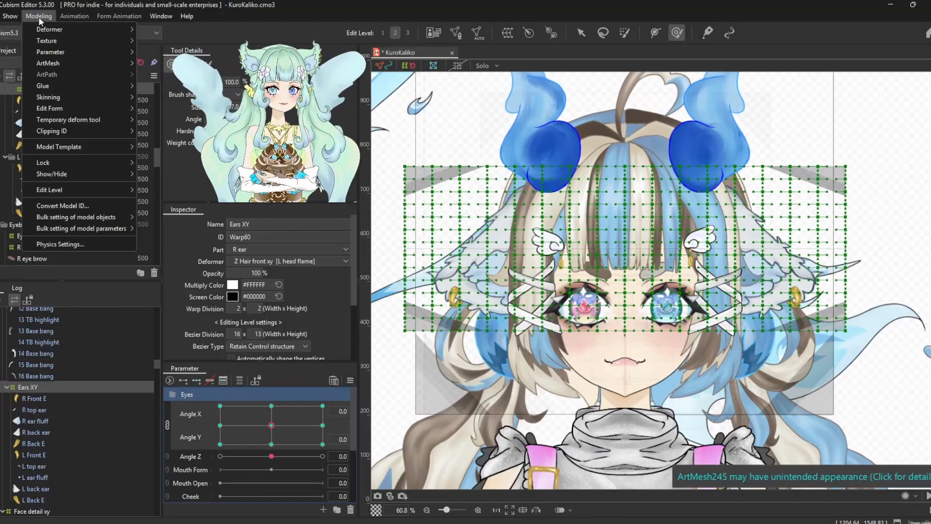
left_click(53, 296)
scroll(679, 310, "up", 4)
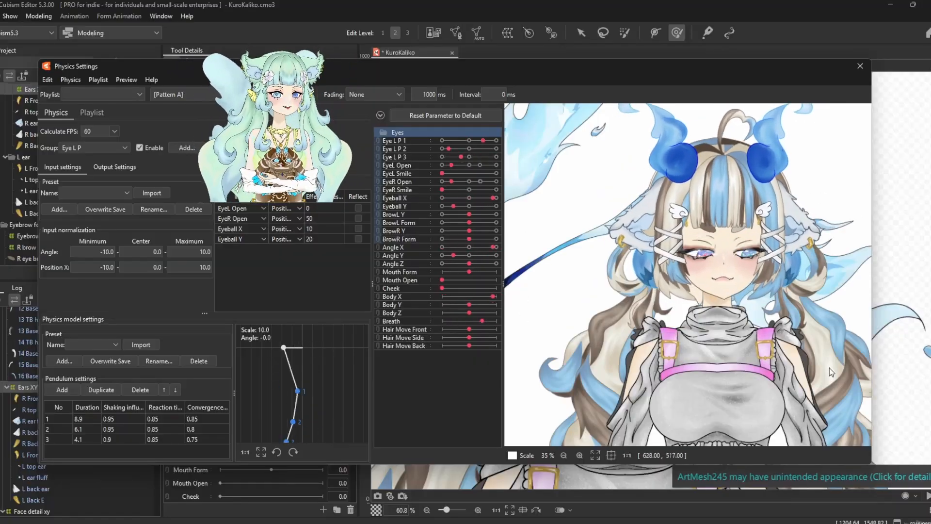
left_click(860, 66)
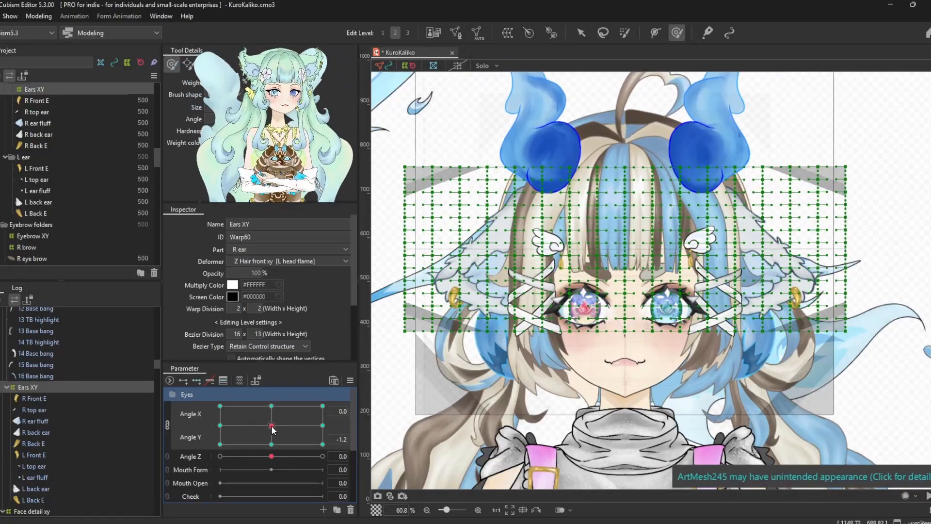
- Synthesize the Angle X and Angle Y corner forms for Face detail xy, Z Hair front xy and the other head, face and mouth XY deformers
left_click(350, 380)
scroll(20, 384, "down", 3)
left_click(21, 387, "ctrl")
scroll(41, 402, "up", 12)
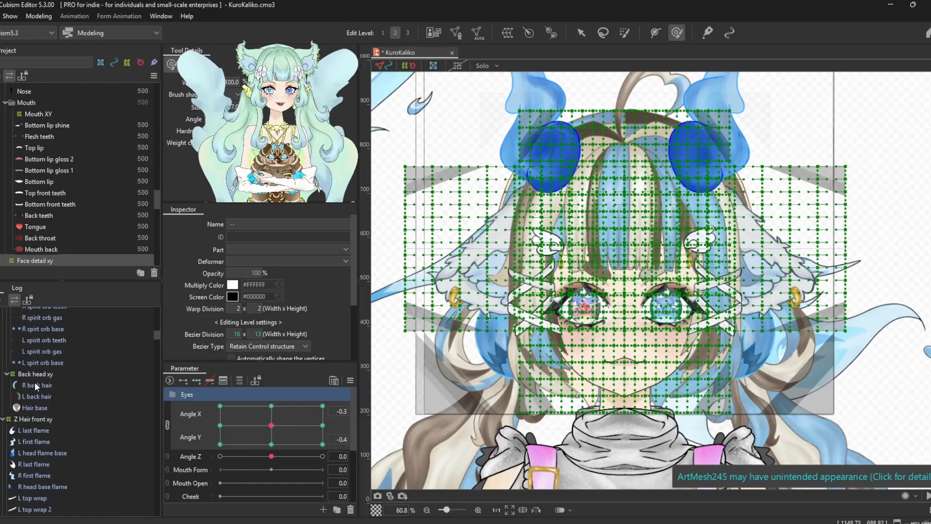
left_click(39, 418, "ctrl")
scroll(41, 420, "up", 4)
left_click(37, 433, "ctrl")
left_click(33, 400, "ctrl")
left_click(34, 357, "ctrl")
left_click(33, 405, "ctrl")
left_click(32, 382, "ctrl")
left_click(31, 360, "ctrl")
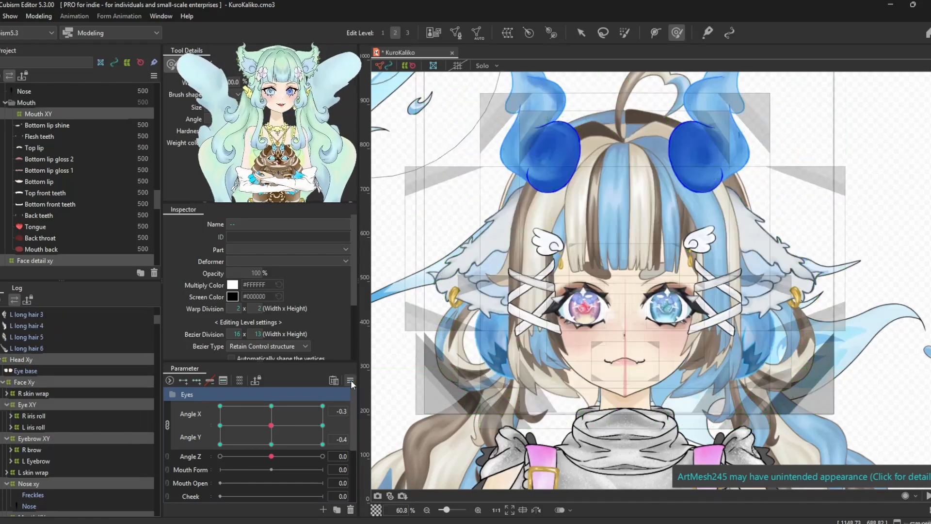
left_click(350, 380)
left_click(412, 371)
left_click(436, 365)
- Centre the combined Angle X and Angle Y control and preview the head motion in the physics settings
mouse_move(271, 426)
left_mouse_down()
mouse_move(333, 424)
mouse_move(259, 439)
mouse_move(269, 425)
left_mouse_up()
left_click(39, 17)
left_click(60, 244)
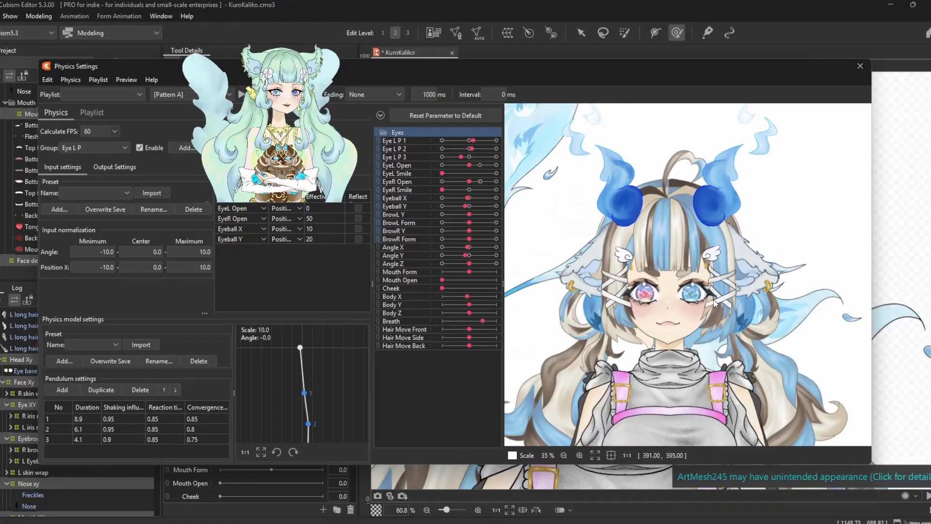
key("Escape")
- Find the Layer 11 face mesh and examine its fit around the eyes at Angle X 30, Angle Y 30
scroll(34, 438, "down", 10)
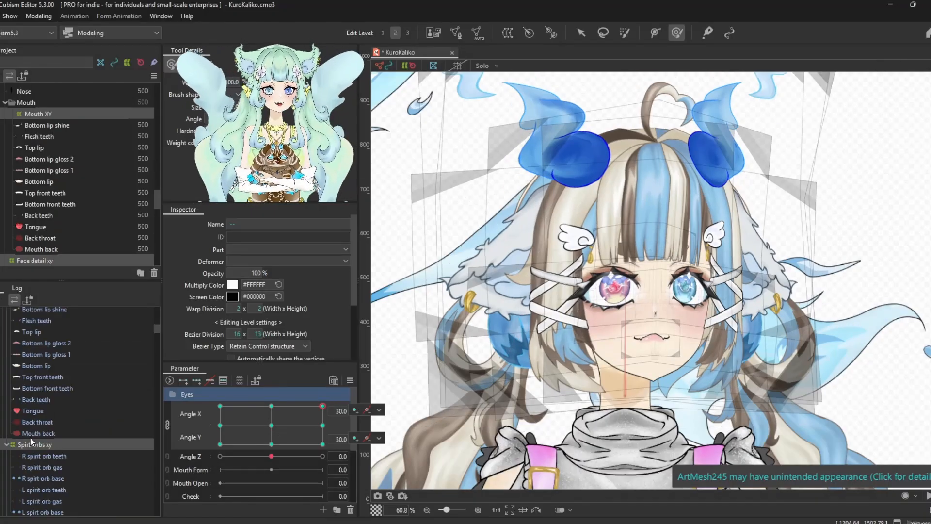
scroll(34, 446, "up", 5)
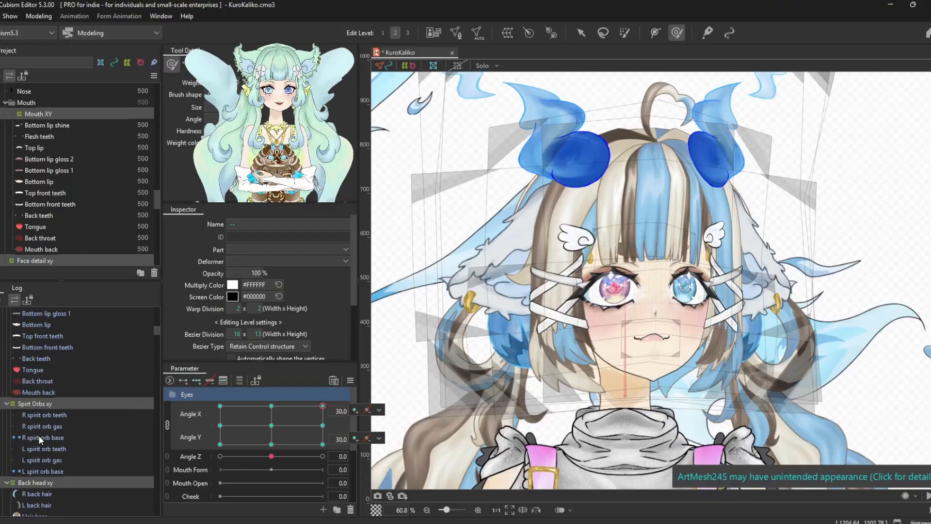
scroll(28, 406, "down", 5)
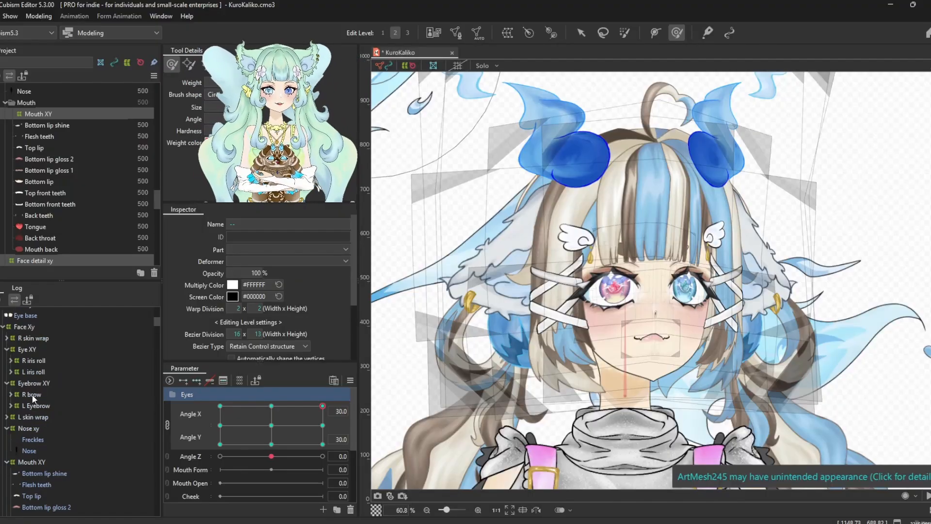
scroll(29, 421, "down", 15)
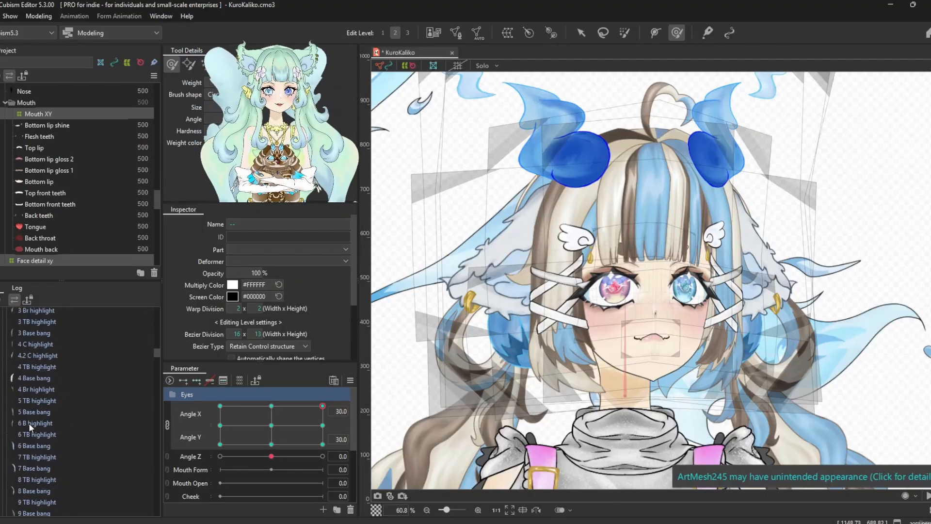
left_click(29, 386)
scroll(668, 273, "up", 3)
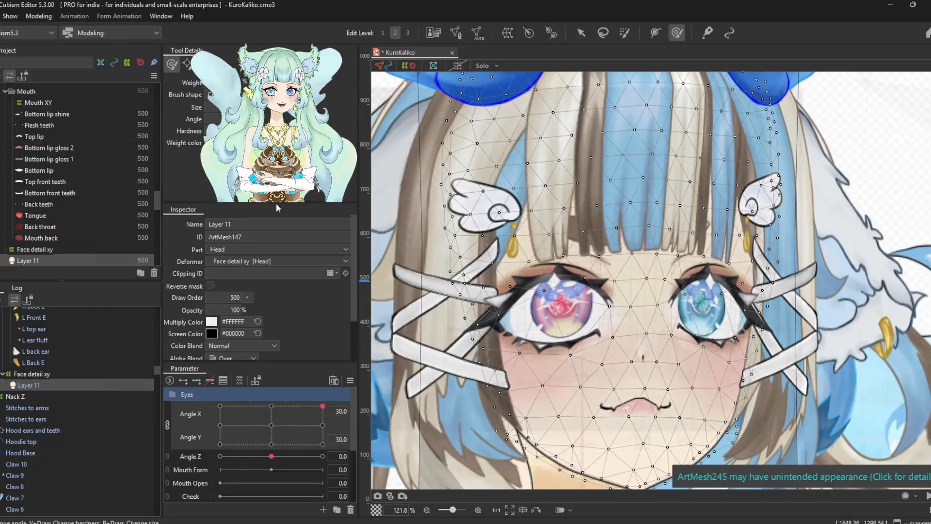
left_click_drag(603, 269, 612, 276)
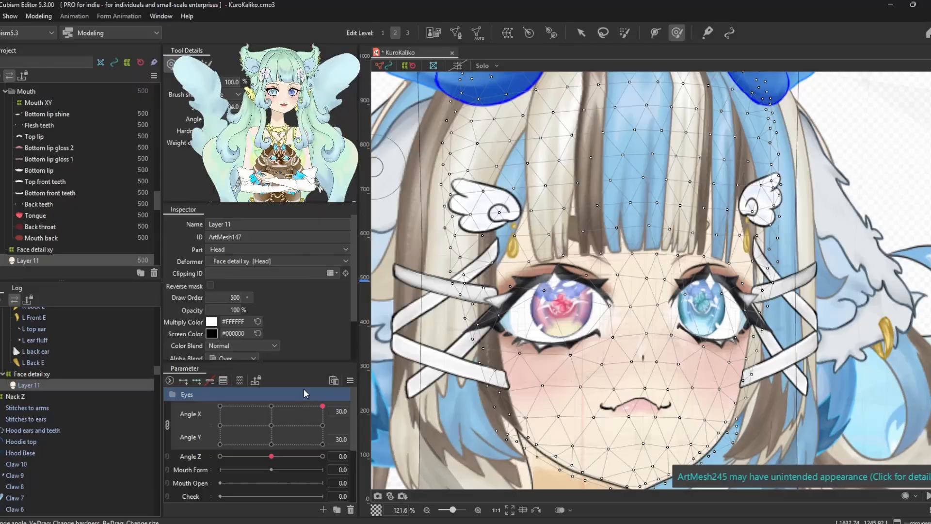
- Check the Layer 11 face mesh at Angle X 30 with Angle Y -30 and 30, and preview its motion in the physics settings
left_click_drag(322, 405, 323, 444)
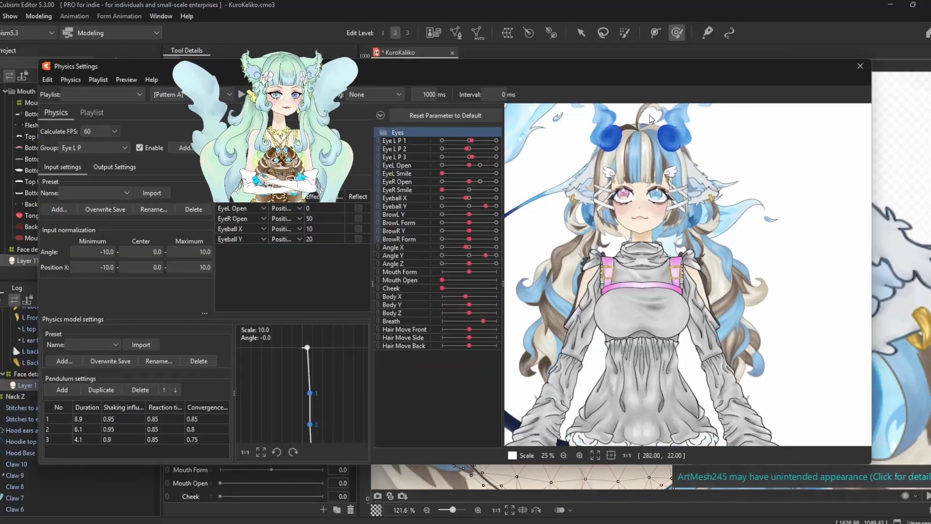
scroll(650, 115, "up", 5)
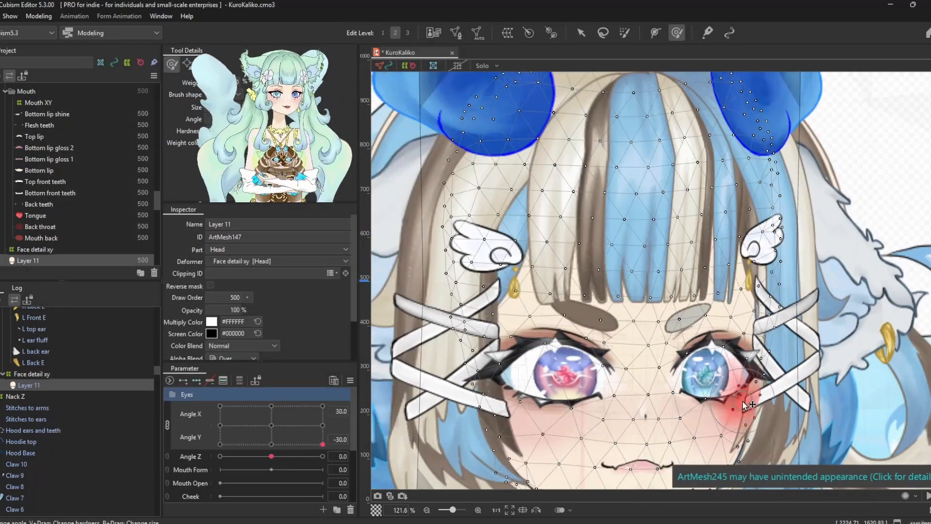
left_click(322, 406)
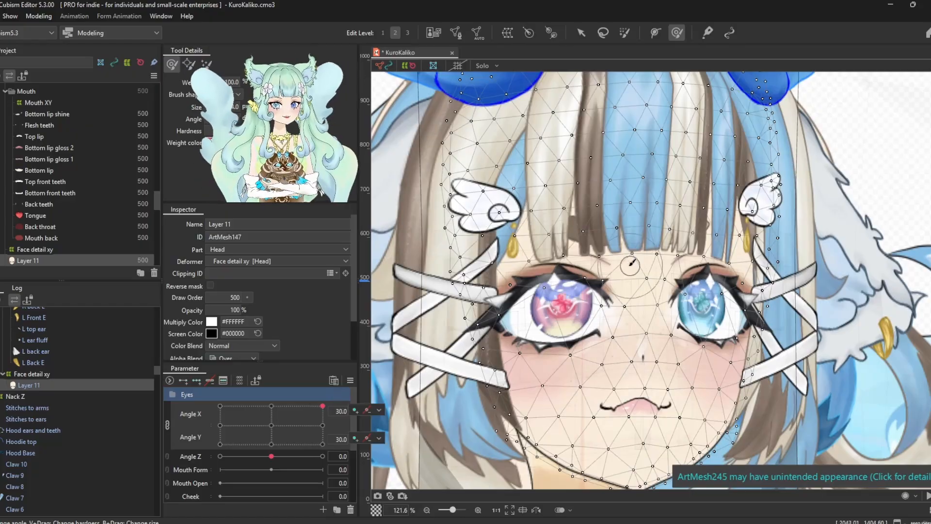
left_click_drag(593, 257, 591, 273)
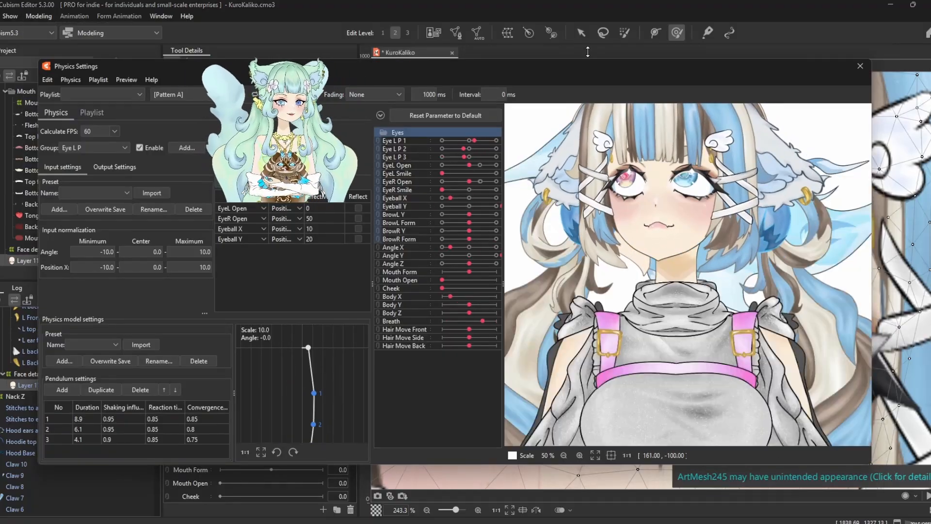
left_click(853, 68)
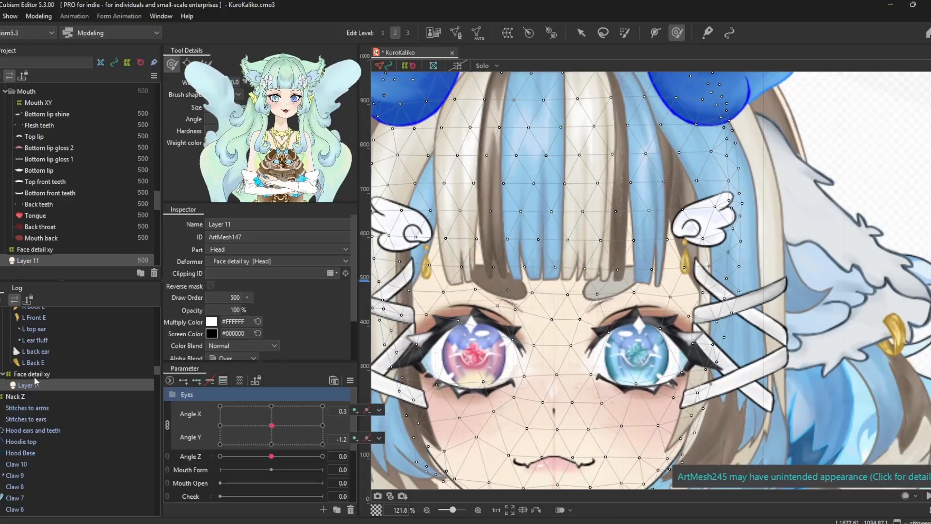
- Compare the Face detail xy lattice with the Layer 11 mesh and Mouth XY at Angle X 30, Angle Y 30
left_click(34, 374)
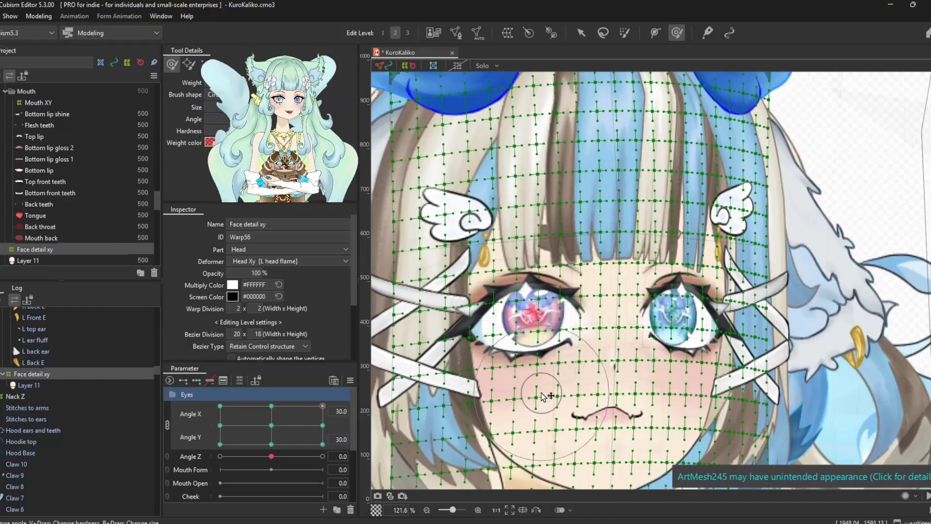
scroll(532, 301, "down", 3)
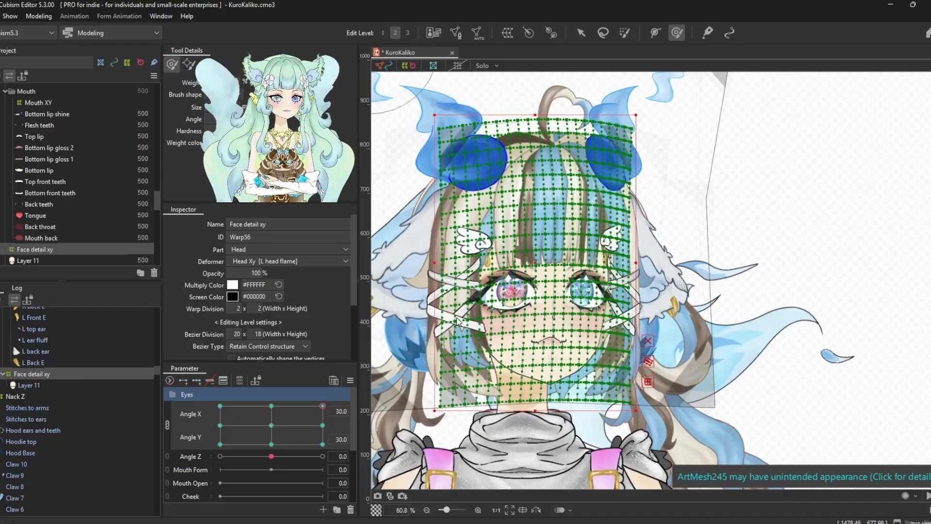
left_click(457, 320)
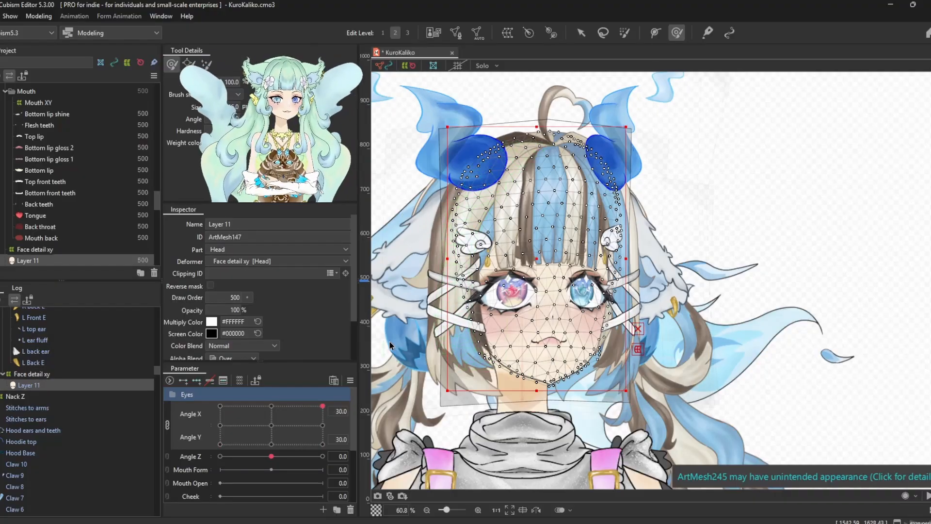
left_click(43, 374)
scroll(584, 295, "up", 3)
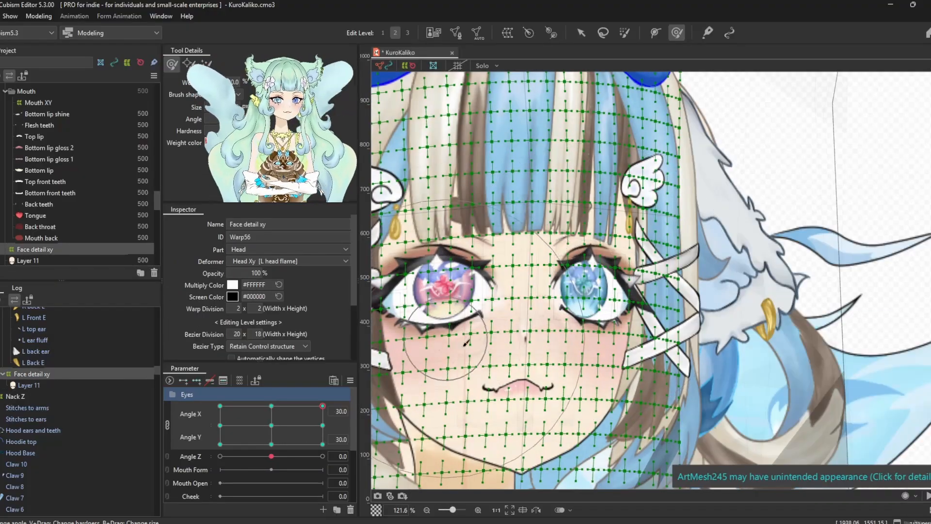
scroll(528, 364, "down", 3)
left_click(38, 103, "ctrl")
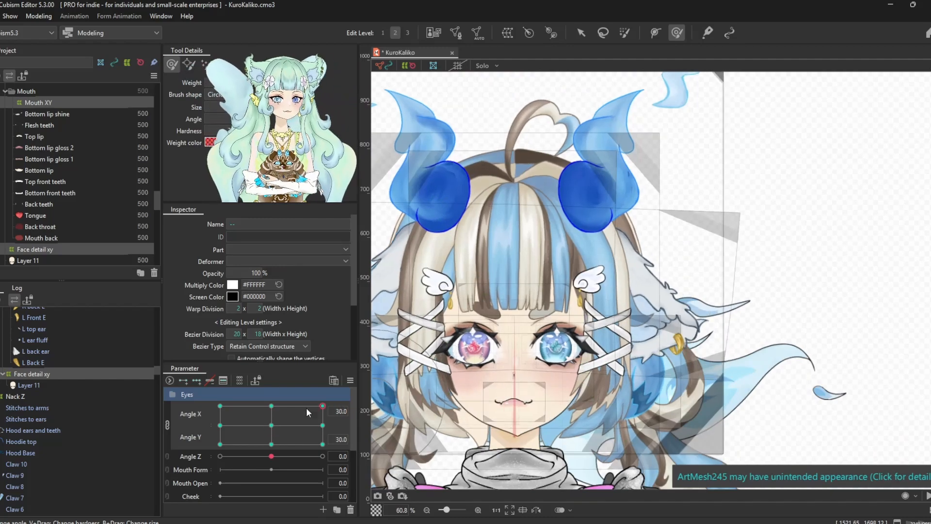
left_click_drag(307, 408, 357, 404)
- Regenerate the Angle X and Angle Y corner forms for Face detail xy together with the Mouth, Eyebrow, Eye, Face and Head XY deformers
left_click(45, 375)
scroll(44, 386, "up", 20)
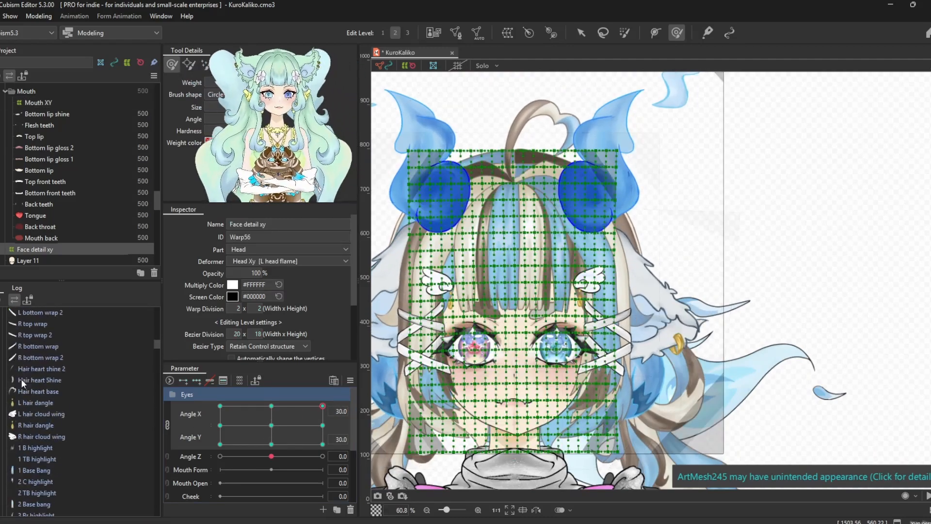
left_click(34, 380, "shift")
scroll(36, 381, "up", 6)
left_click(32, 383, "ctrl")
left_click(28, 349, "ctrl")
left_click(22, 325, "ctrl")
scroll(22, 330, "up", 3)
left_click(22, 386, "ctrl")
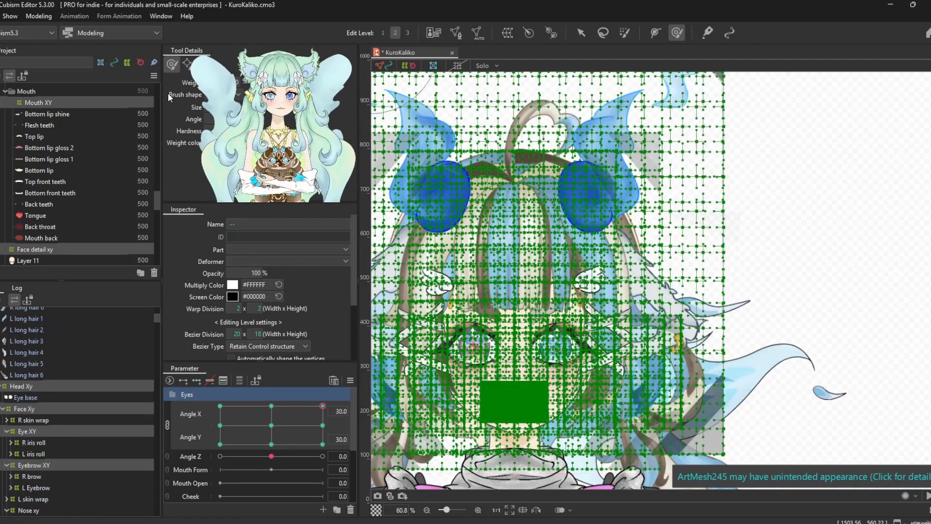
left_click(350, 380)
left_click(406, 328)
left_click(435, 365)
- Preview the regenerated corner poses in the physics settings, looking closely at the face and ears
left_click(38, 16)
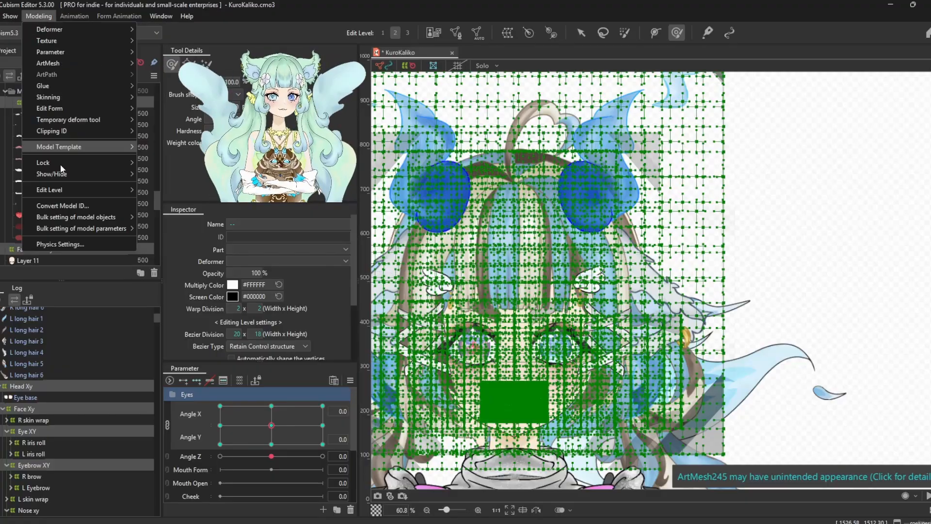
left_click(48, 238)
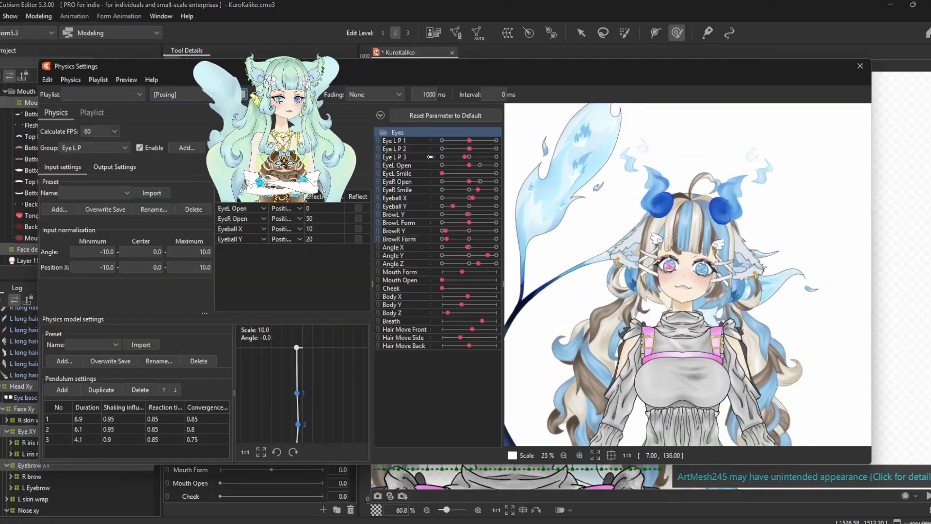
scroll(681, 204, "up", 3)
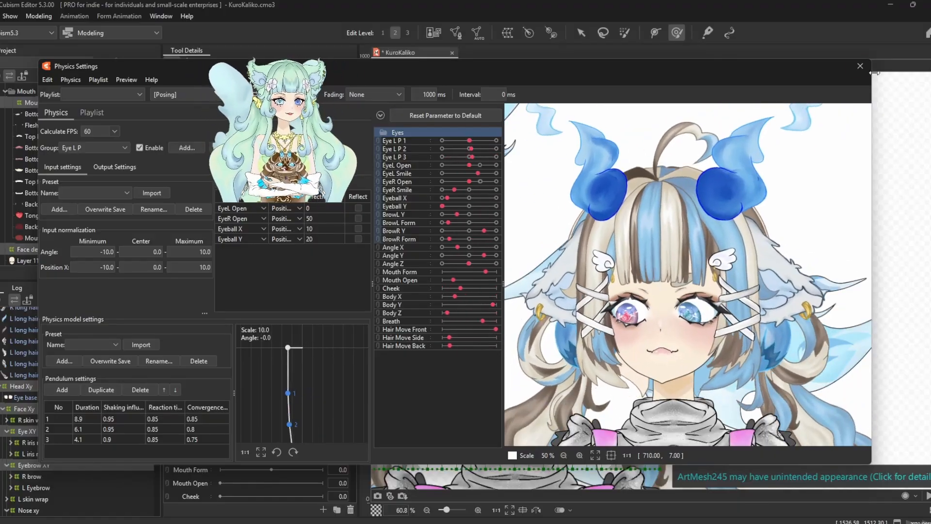
left_click(860, 65)
- Locate Neck shadow 2 under the neck deformer, examine it at Angle X 30, Angle Y 30, and recentre the head
scroll(36, 453, "down", 15)
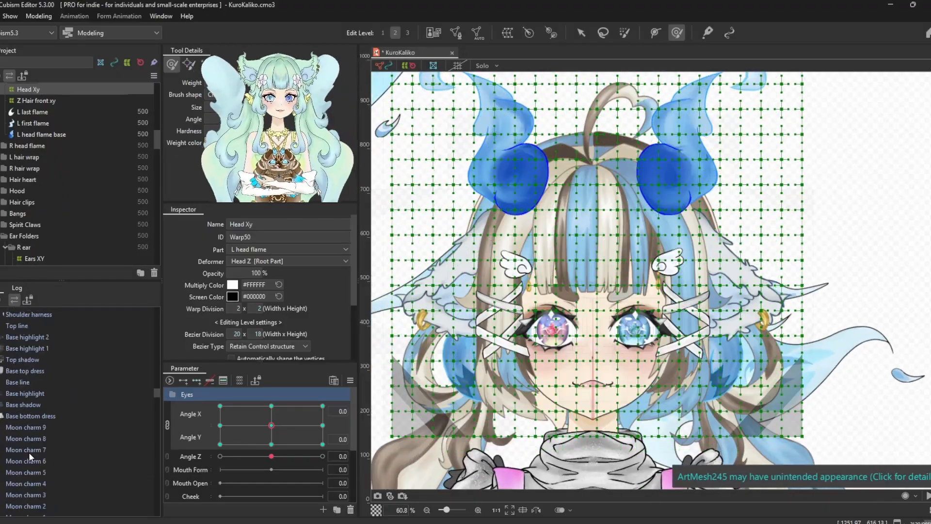
scroll(23, 446, "up", 10)
scroll(22, 444, "up", 20)
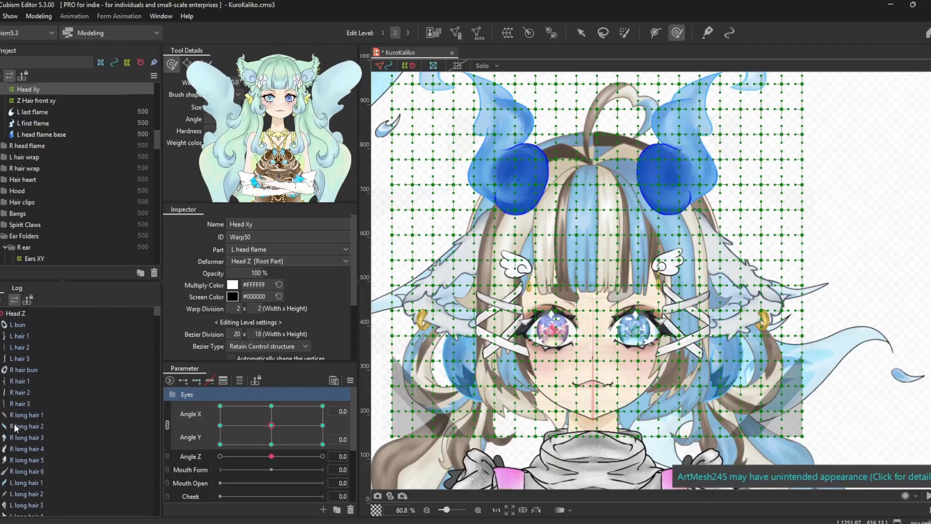
left_click(13, 335)
left_click_drag(271, 426, 357, 400)
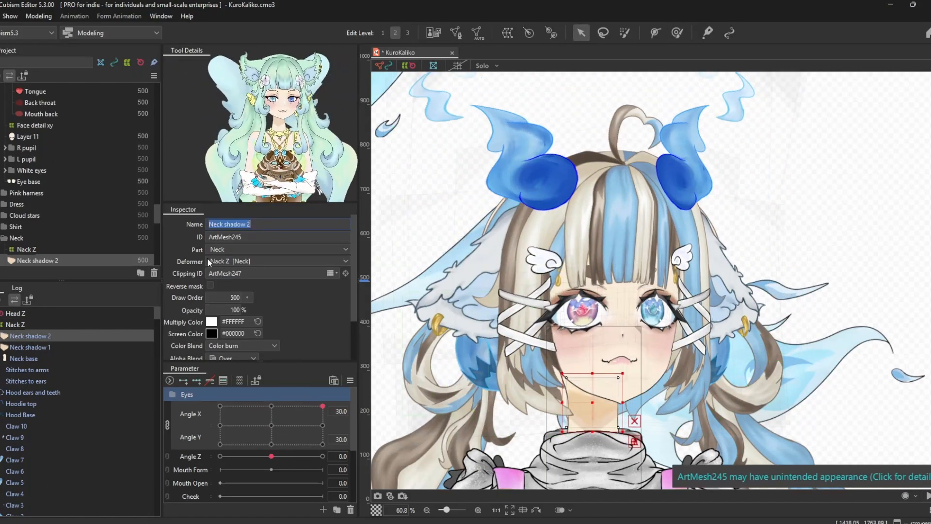
scroll(25, 391, "down", 15)
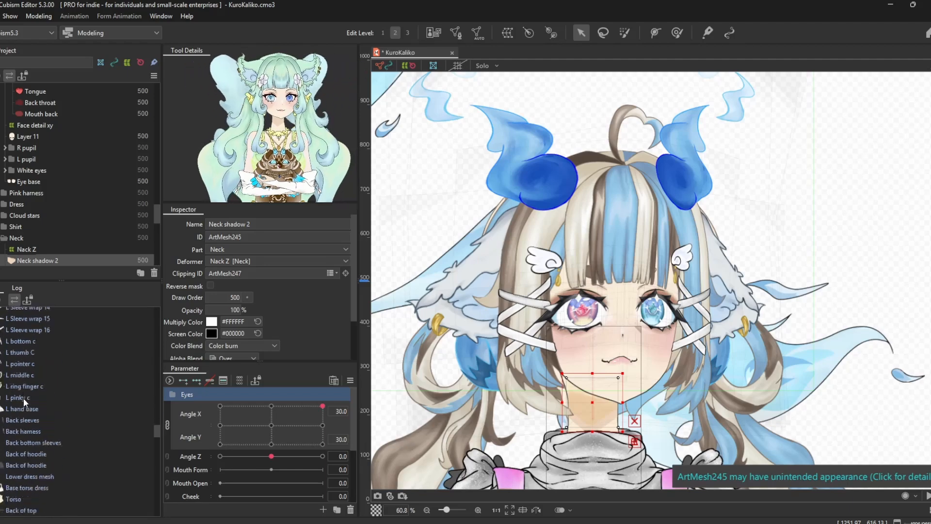
scroll(23, 398, "up", 10)
left_click_drag(271, 438, 271, 426)
- Try to assign a clipping ID to the Layer 11 face mesh under Face detail xy
scroll(20, 406, "up", 10)
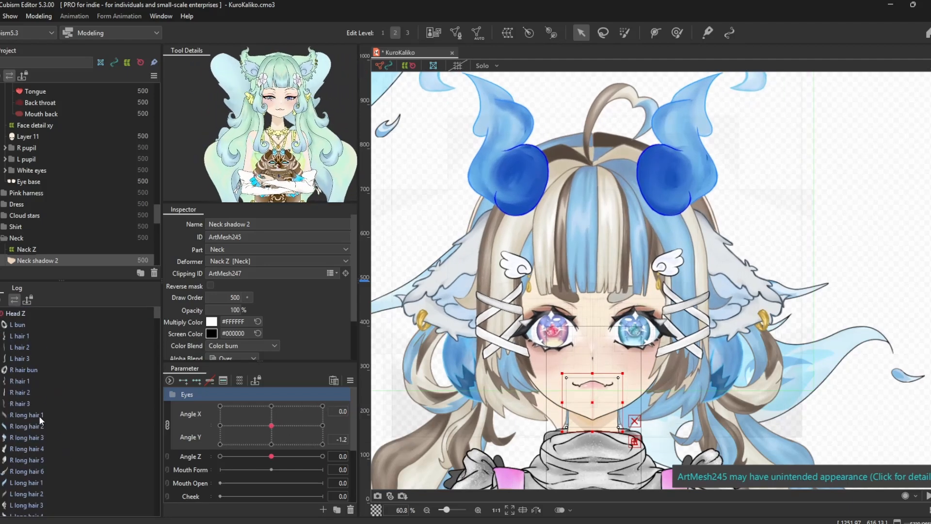
scroll(30, 416, "down", 10)
scroll(25, 413, "up", 10)
scroll(24, 430, "down", 7)
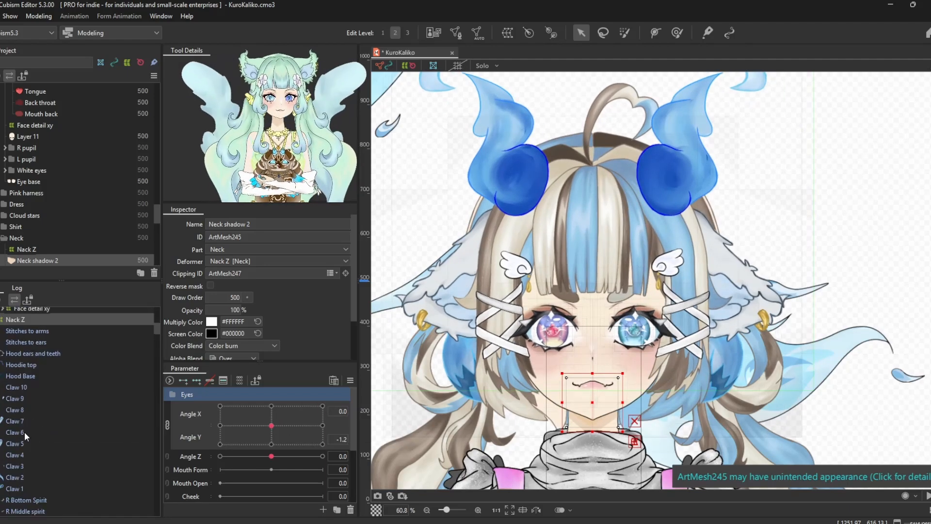
scroll(24, 432, "up", 3)
left_click(3, 390)
left_click(28, 401)
left_click(228, 274)
key("Return")
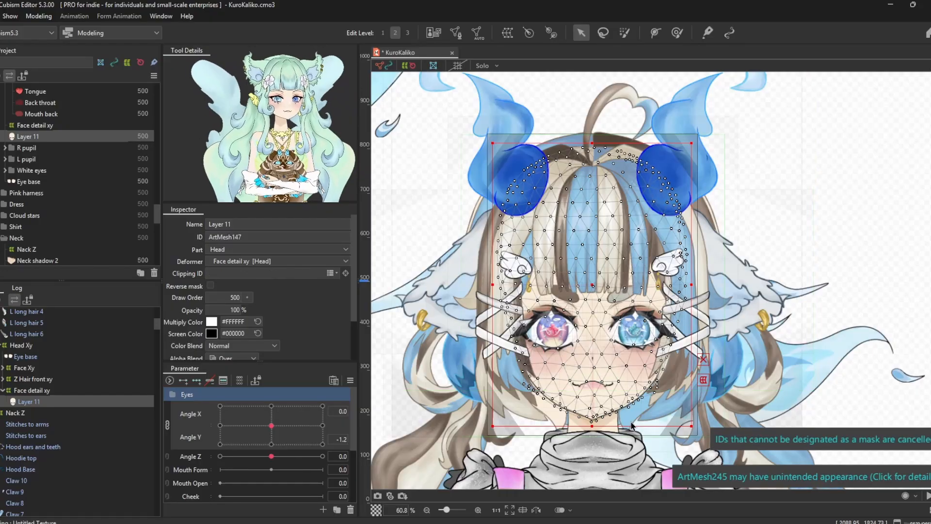
- Rename the Nack Z warp deformer to Neck Z
scroll(628, 424, "up", 4)
scroll(27, 417, "up", 6)
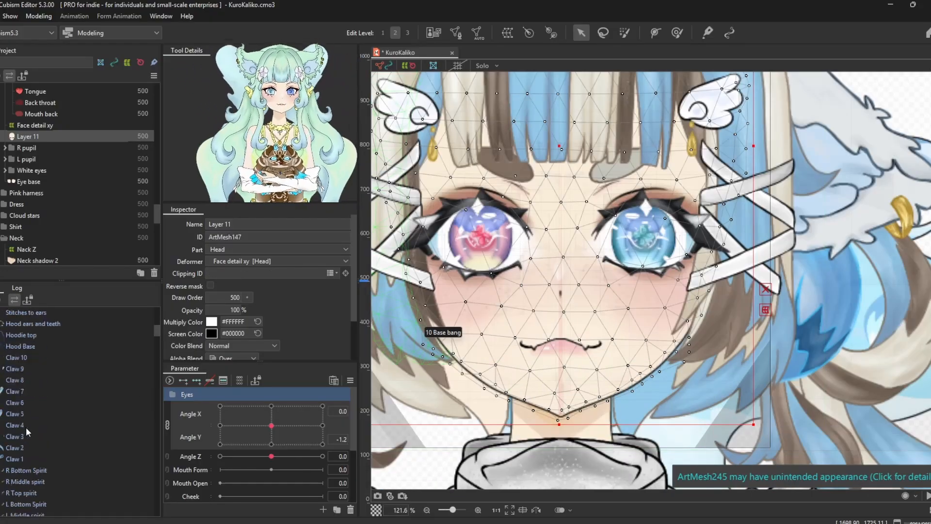
left_click(27, 249)
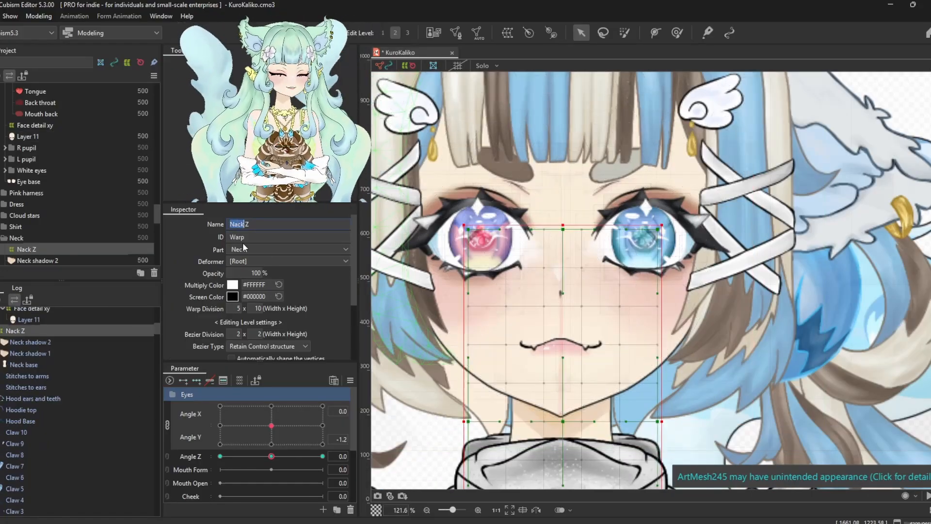
- Try clipping the Layer 11 face mesh with Neck shadow 2's ID, ArtMesh245, and undo the clipping
left_click(38, 260)
double_click(248, 237)
left_click(28, 136)
left_click(244, 272)
key("ctrl+v")
key("Return")
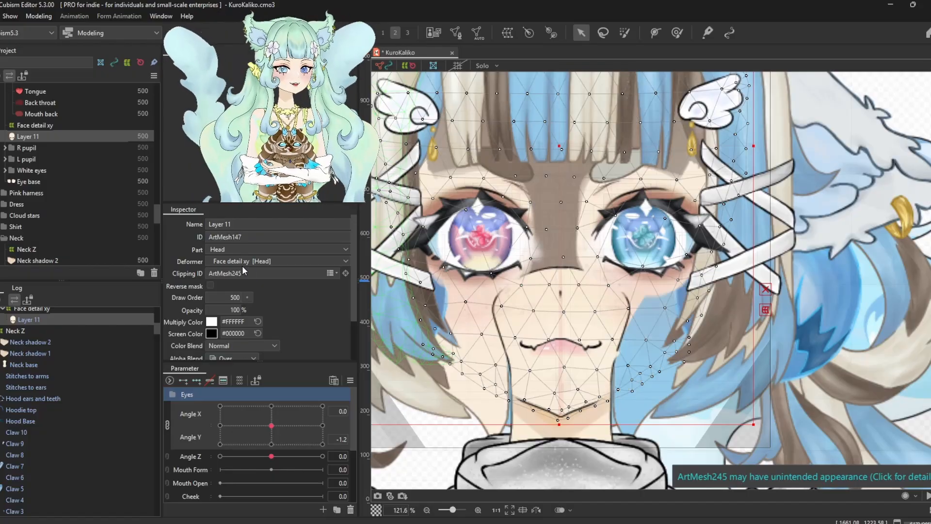
key("ctrl+z")
- Compare the mesh IDs and clipping IDs of Layer 11, Neck shadow 2, Neck shadow 1 and Neck base
double_click(243, 236)
left_click(37, 260)
double_click(243, 273)
left_click(28, 353)
left_click(26, 342)
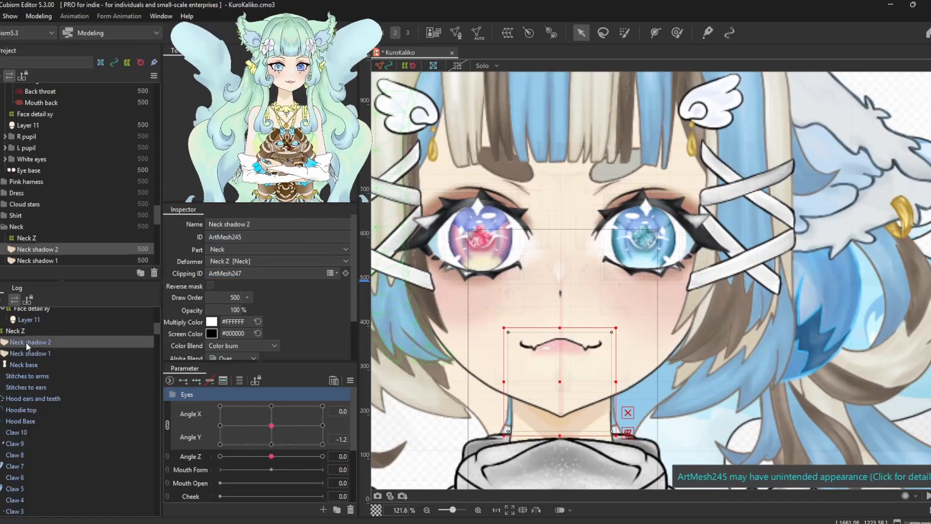
left_click(26, 353)
left_click(26, 342)
left_click(29, 320)
left_click(42, 345)
left_click(25, 364)
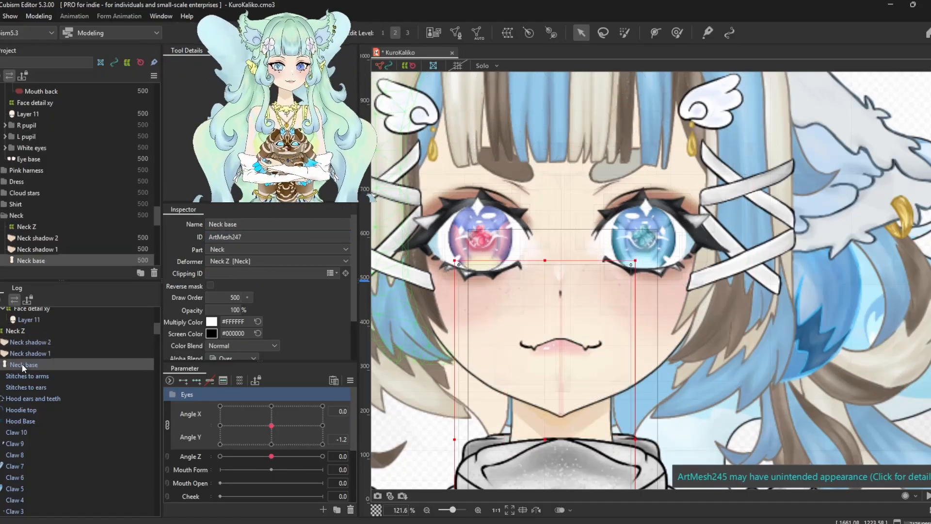
left_click(27, 343)
left_click(25, 365)
left_click(26, 353)
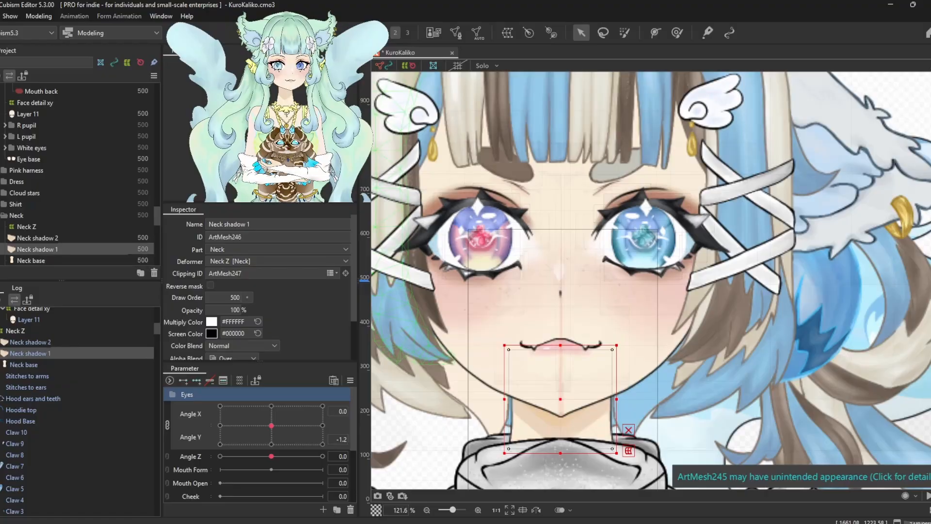
- Duplicate Neck shadow 2 as 3 and clip the copy to ArtMesh245 with a reversed mask
left_click(35, 342)
key("ctrl+d")
left_click(260, 223)
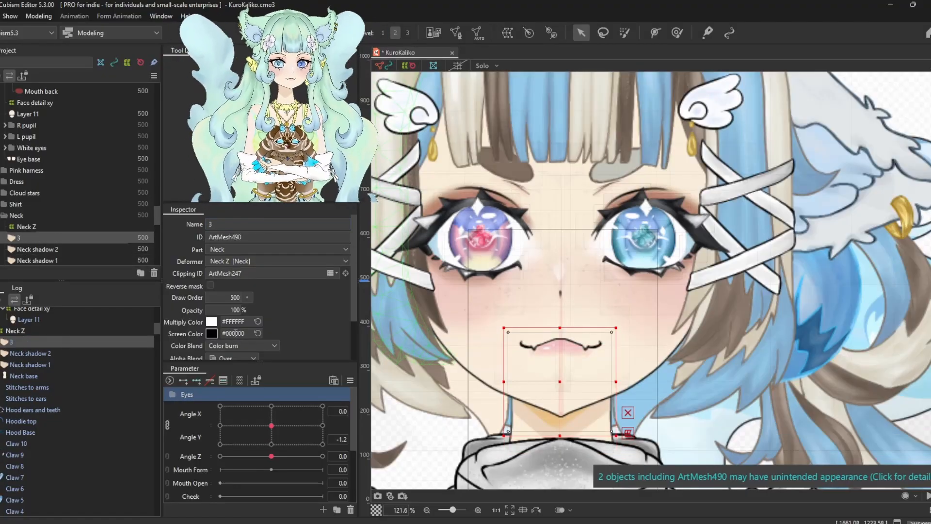
mouse_move(271, 426)
left_mouse_down()
mouse_move(270, 353)
mouse_move(271, 425)
left_mouse_up()
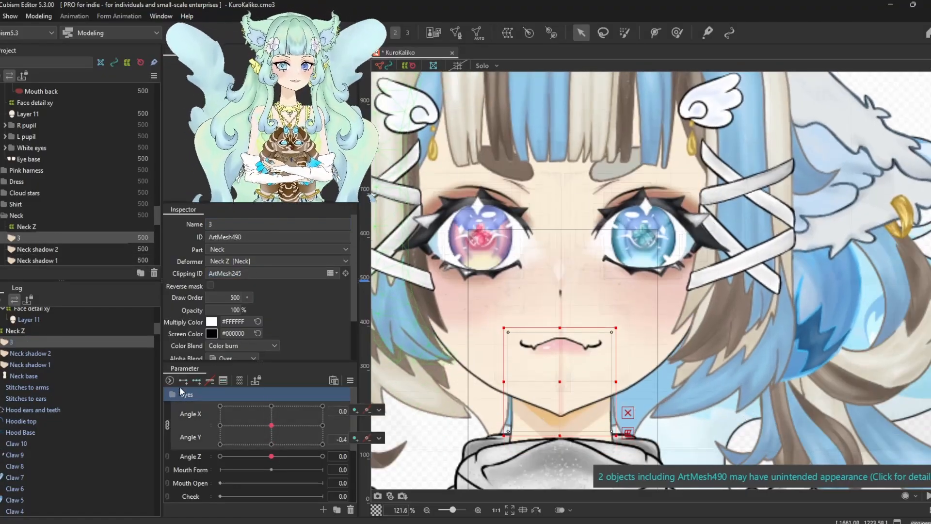
scroll(184, 347, "down", 3)
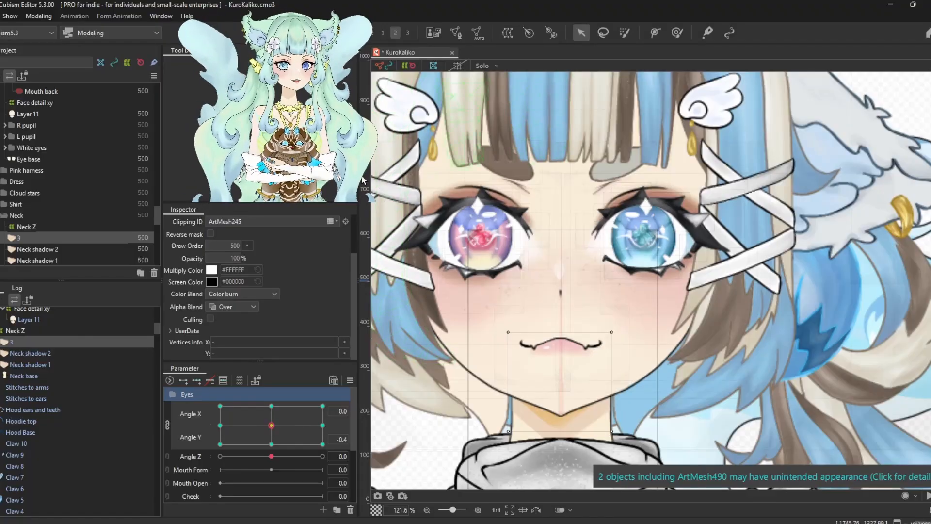
scroll(215, 304, "up", 3)
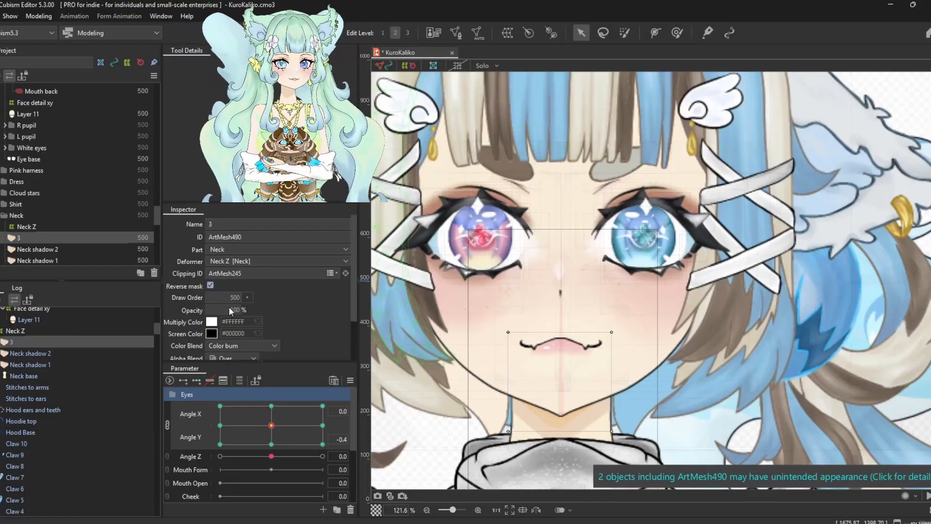
mouse_move(271, 426)
left_mouse_down()
mouse_move(273, 371)
mouse_move(271, 424)
left_mouse_up()
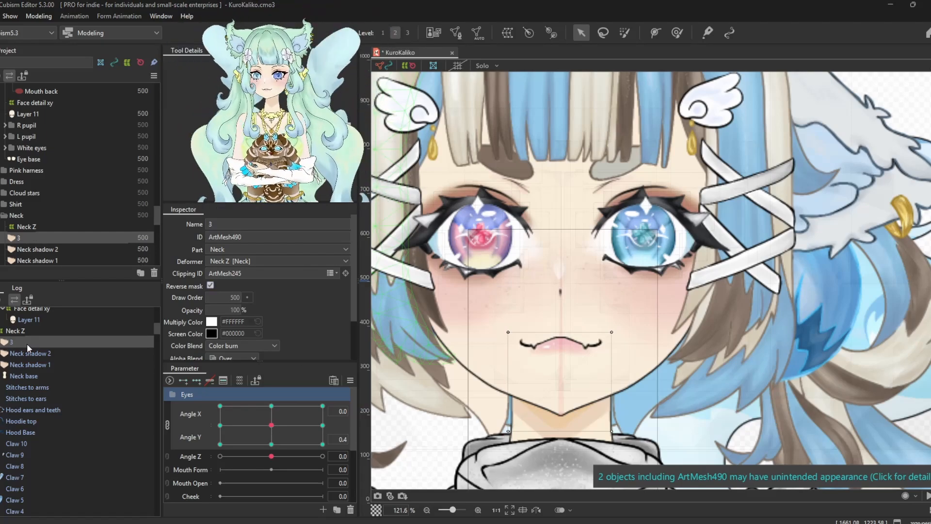
- Automatically generate a mesh for shadow copy 3 and preview it at Angle X -30, Angle Y 30
left_click(456, 32)
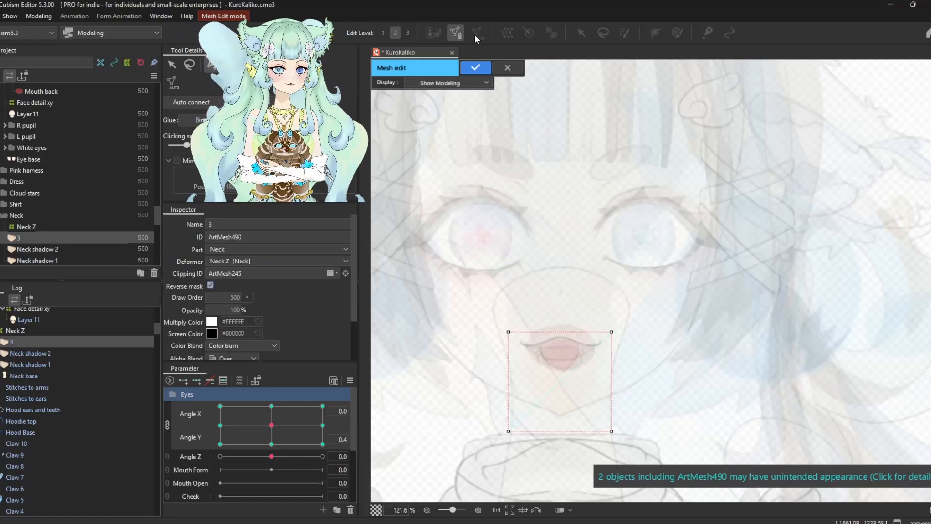
left_click(476, 33)
left_click(427, 243)
left_click(460, 268)
left_click(528, 210)
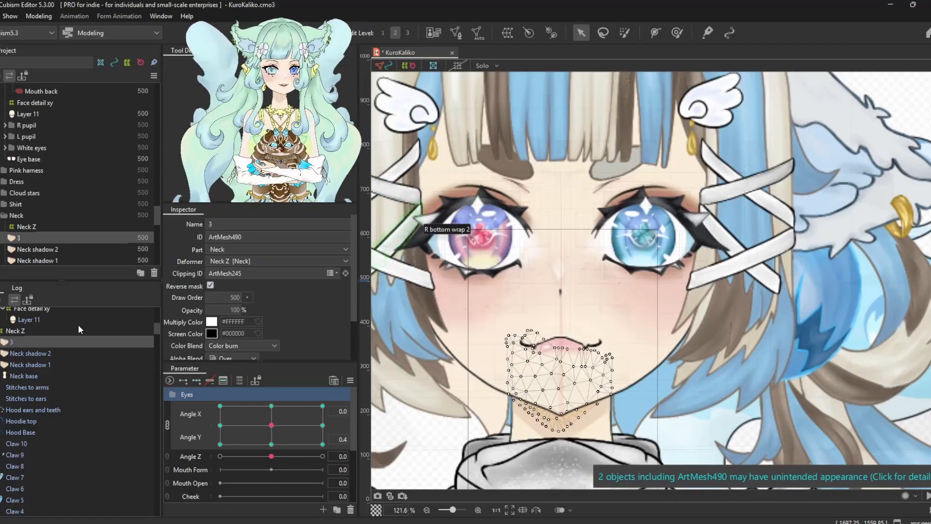
left_click_drag(272, 425, 219, 406)
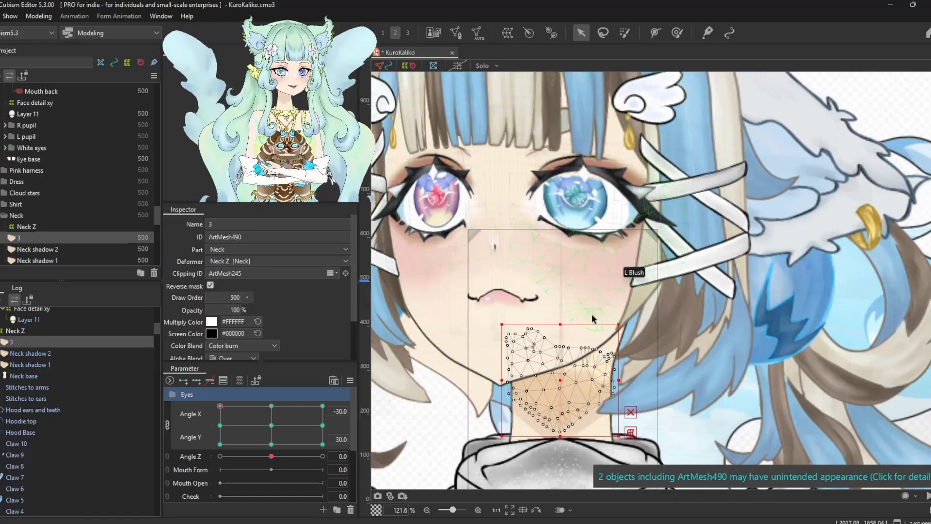
- Undo the mesh, angle keys, reversed mask and ArtMesh245 clipping on shadow copy 3
key("ctrl+z")
key("ctrl+z")
key("ctrl+z")
key("ctrl+z")
key("ctrl+z")
key("ctrl+z")
key("ctrl+z")
key("ctrl+z")
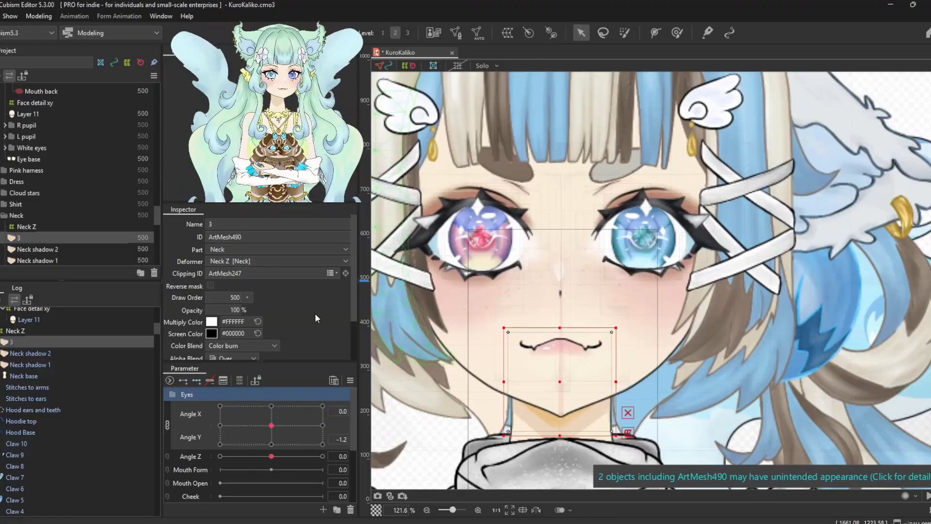
- Enlarge Neck shadow 1 and Neck shadow 2 beneath the face, checking them at Angle X -30 and 30 with Angle Y 30
left_click_drag(271, 425, 219, 406)
left_click_drag(560, 315, 560, 264)
left_click_drag(220, 405, 322, 406)
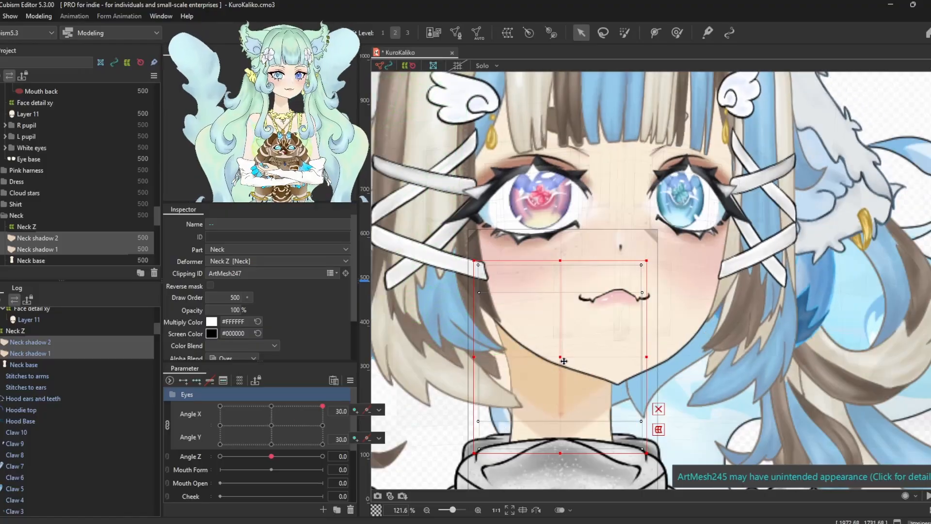
left_click(273, 424)
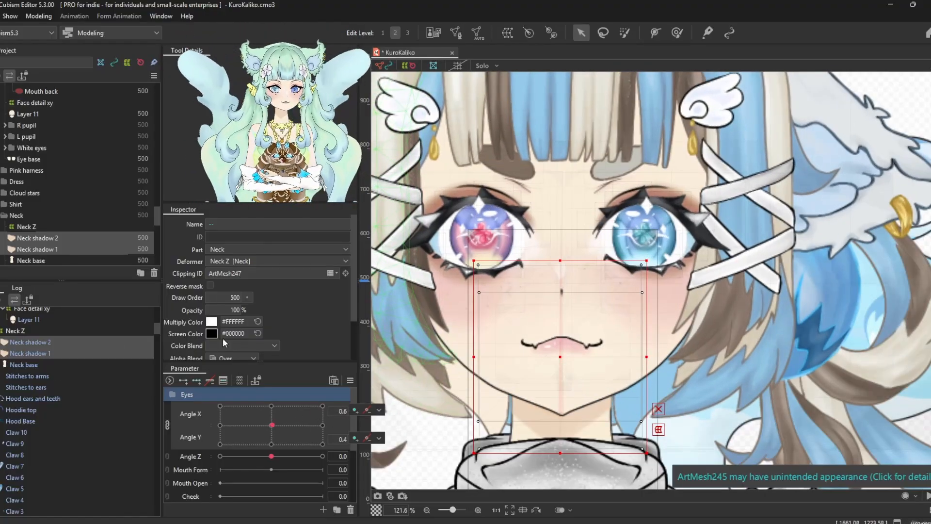
- Duplicate Neck shadow 2 with its mask reversed and opacity at 0%
left_click(39, 343)
left_click(39, 353)
left_click(38, 343)
left_click(33, 352)
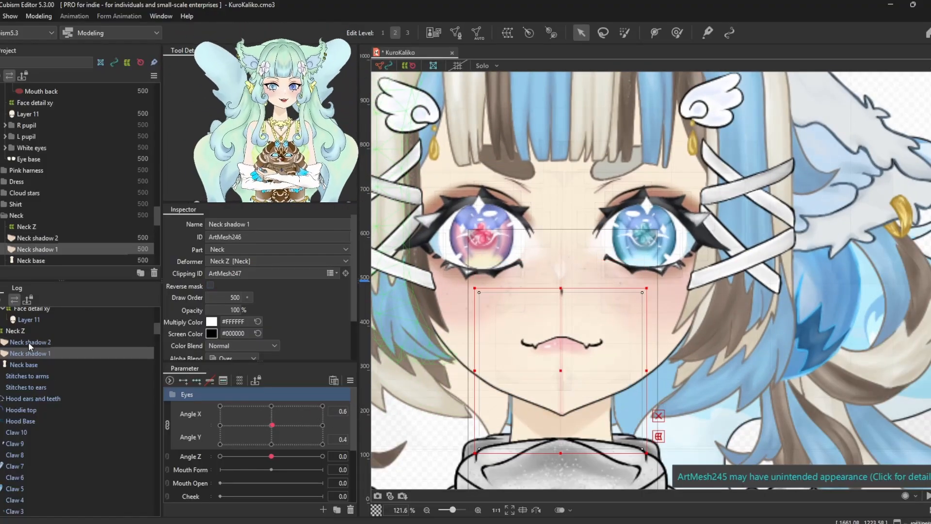
left_click(29, 342)
key("ctrl+c")
key("ctrl+v")
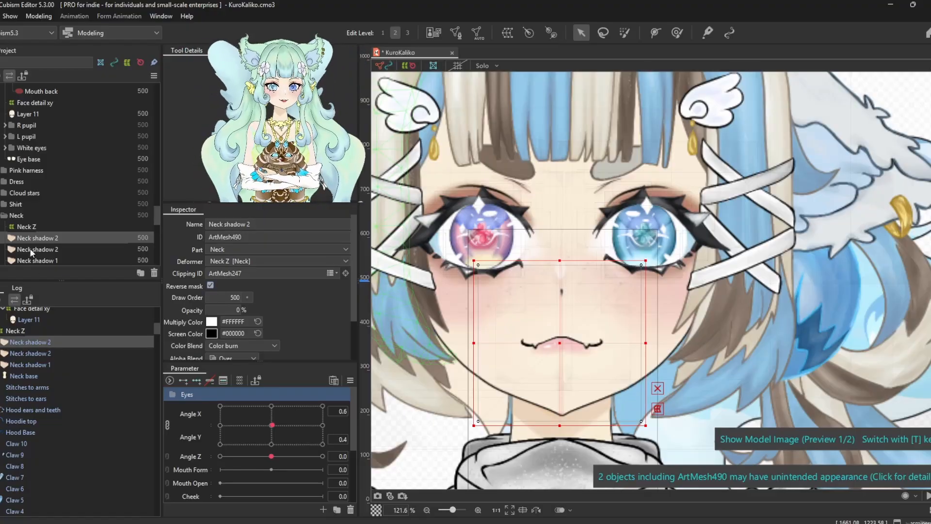
- Clip the duplicated Neck shadow 2 with Layer 11's ID, ArtMesh147
left_click(29, 319)
left_click(22, 342)
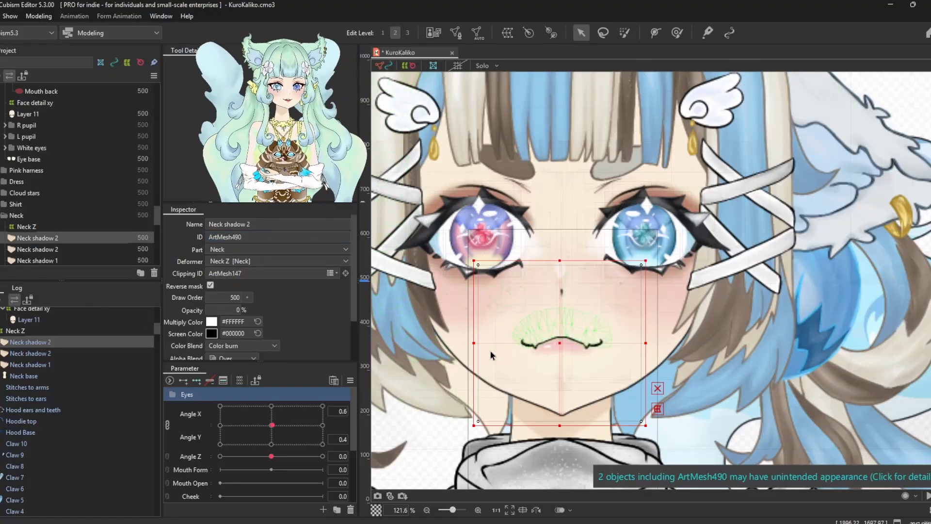
mouse_move(272, 425)
left_mouse_down()
mouse_move(322, 416)
mouse_move(272, 425)
left_mouse_up()
scroll(274, 327, "down", 5)
scroll(275, 325, "up", 4)
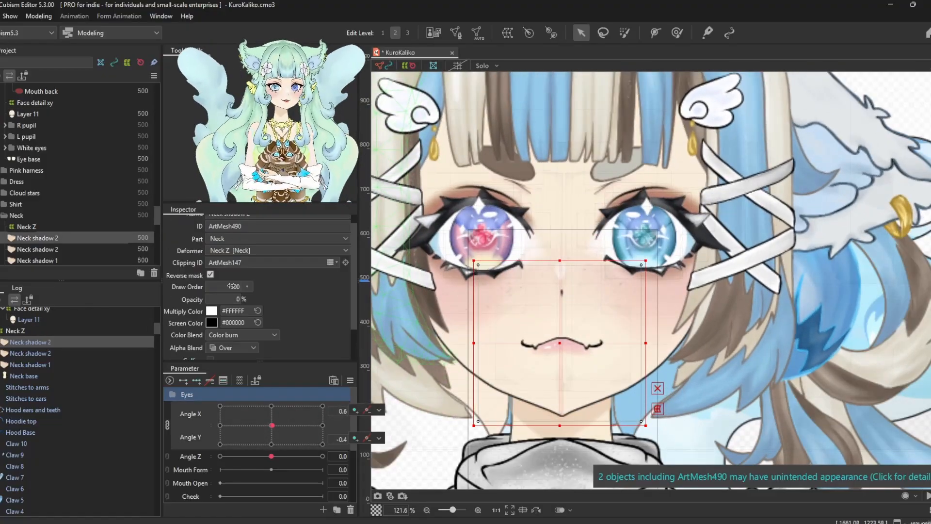
scroll(283, 351, "down", 2)
- Parent the duplicated Neck shadow 2 to the Face detail xy deformer and automatically generate its mesh
mouse_move(33, 342)
left_mouse_down()
mouse_move(34, 329)
mouse_move(33, 337)
left_mouse_up()
mouse_move(271, 425)
left_mouse_down()
mouse_move(235, 371)
mouse_move(271, 430)
mouse_move(257, 383)
mouse_move(270, 423)
left_mouse_up()
left_click(477, 33)
left_click(451, 239)
left_click(436, 261)
left_click(423, 252)
left_click(510, 237)
left_click(525, 211)
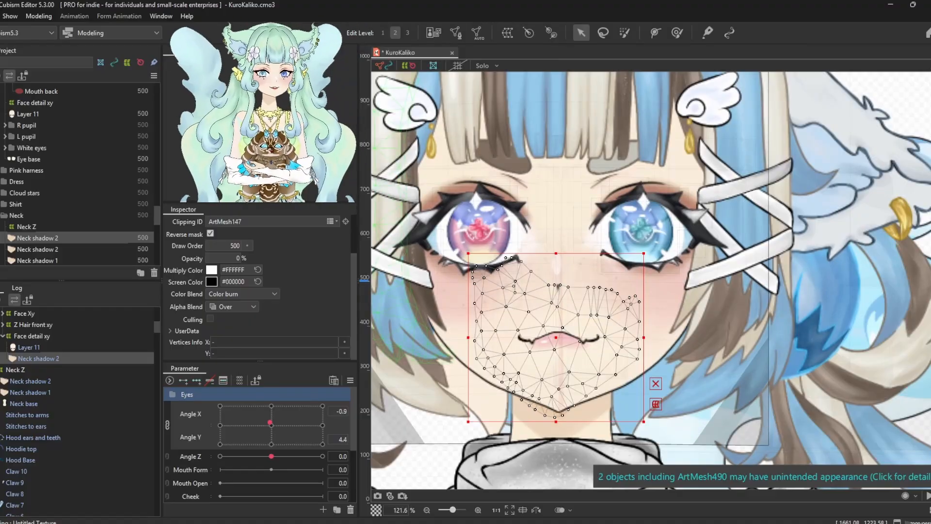
- Duplicate the Layer 11 face mesh and copy the ID of the Neck shadow 2 duplicate, ArtMesh490
left_click(30, 348)
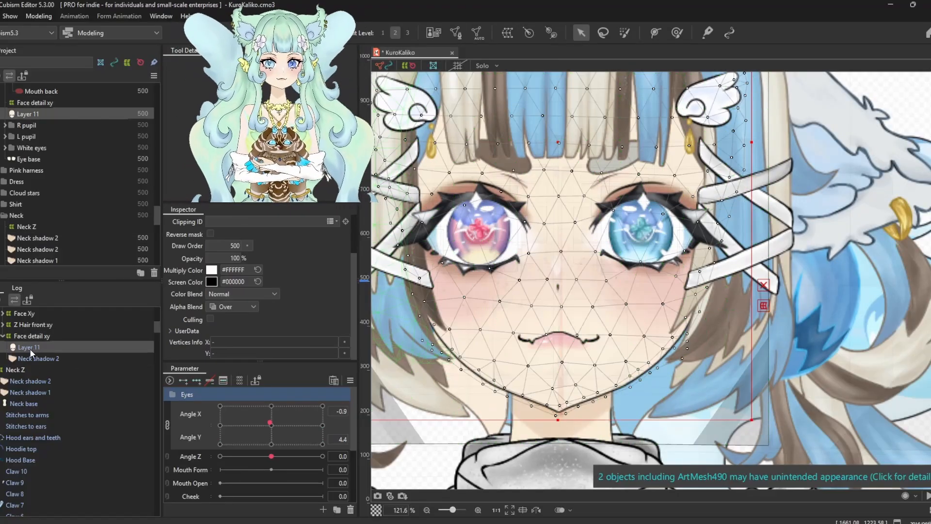
left_click(25, 369)
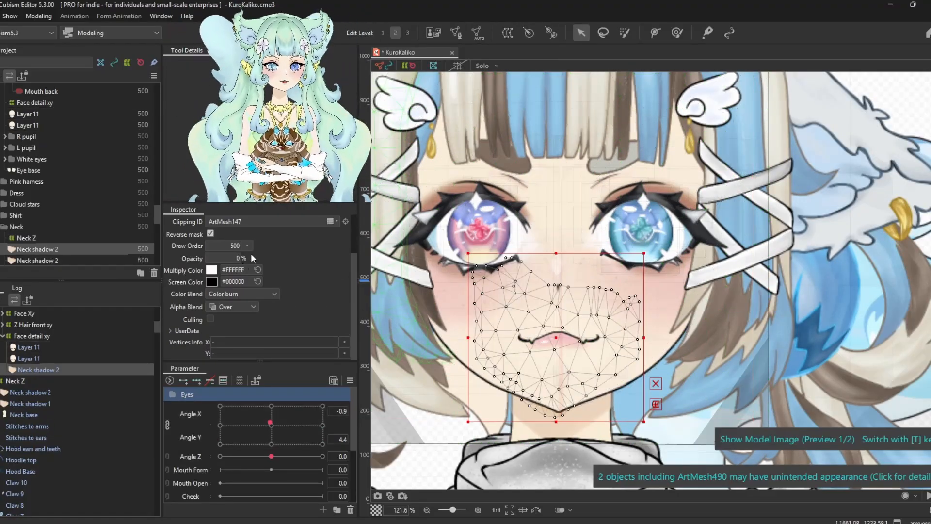
scroll(251, 253, "up", 3)
double_click(242, 237)
key("ctrl+c")
- Clip the duplicated Layer 11 with ArtMesh490 and clear the clipping ID of the Neck shadow 2 duplicate
left_click(30, 358)
double_click(247, 237)
key("ctrl+v")
key("Return")
left_click(497, 280)
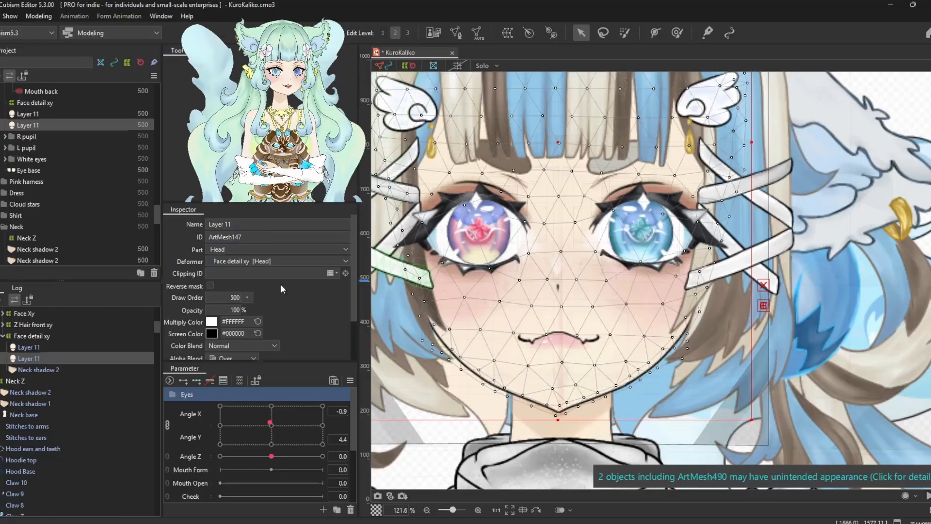
left_click(50, 366)
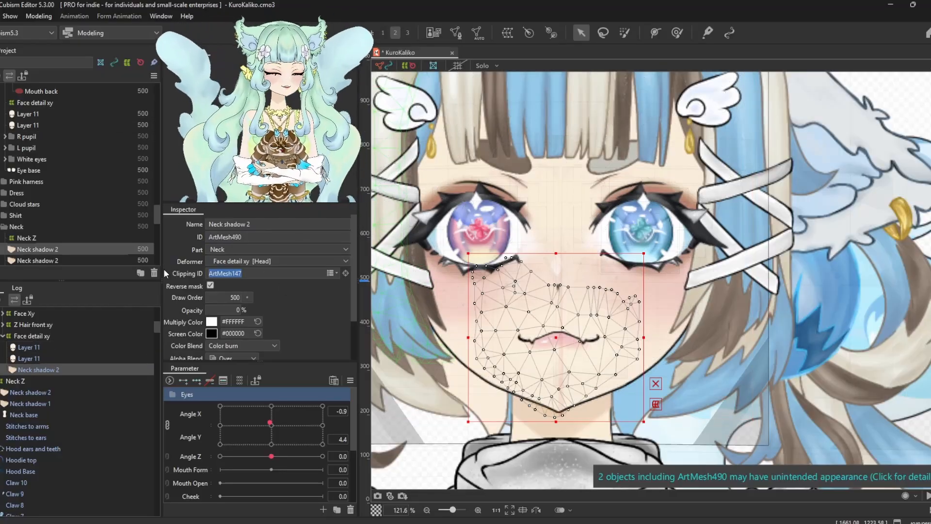
left_click(29, 347)
left_click(247, 272)
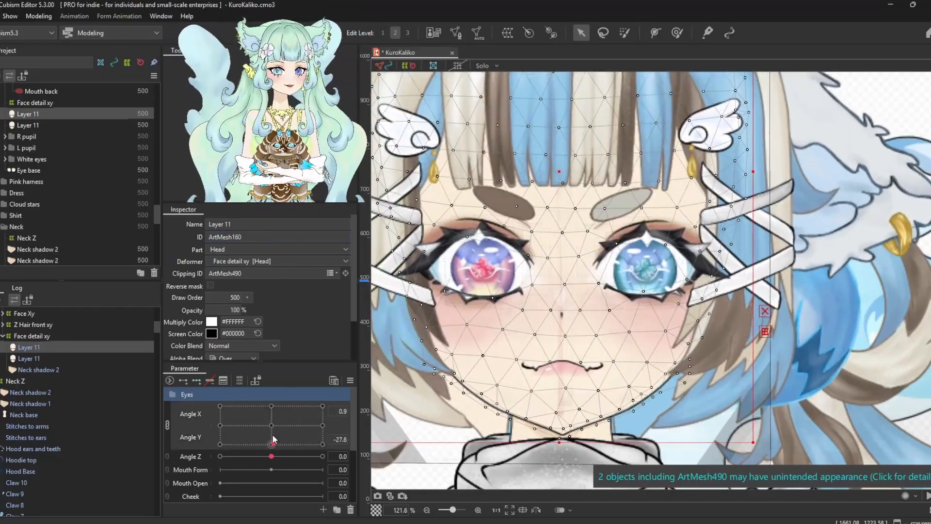
left_click(43, 370)
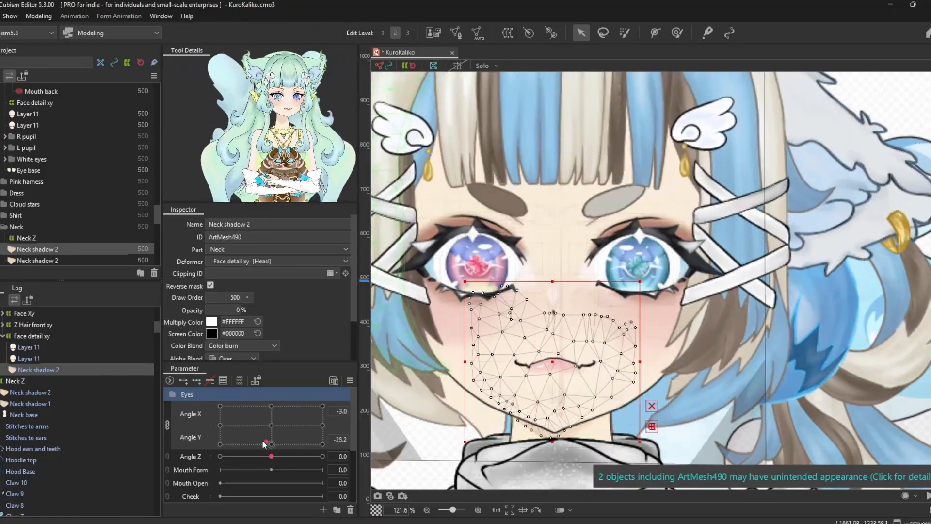
mouse_move(270, 425)
left_mouse_down()
mouse_move(275, 377)
mouse_move(277, 436)
left_mouse_up()
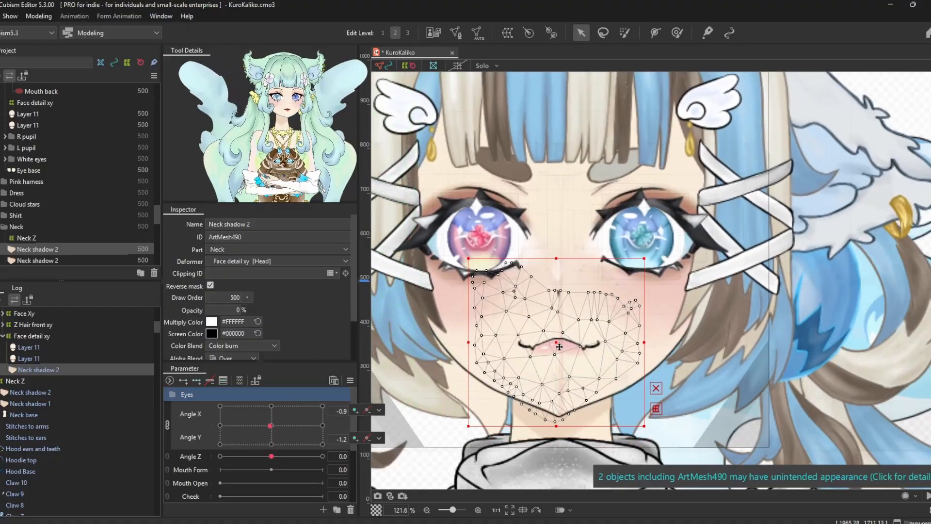
- Show the Neck shadow 2 duplicate slightly lower under the chin, at 71% opacity with its reverse mask off
left_click(211, 286)
left_click(210, 285)
mouse_move(564, 384)
left_mouse_down()
mouse_move(565, 400)
mouse_move(565, 372)
left_mouse_up()
mouse_move(276, 425)
left_mouse_down()
mouse_move(278, 393)
mouse_move(337, 340)
mouse_move(328, 401)
mouse_move(271, 426)
mouse_move(276, 396)
mouse_move(272, 426)
mouse_move(353, 366)
mouse_move(272, 427)
mouse_move(346, 428)
mouse_move(273, 425)
left_mouse_up()
key("ctrl+z")
left_click_drag(16, 380, 30, 363)
key("ctrl+z")
left_click_drag(30, 395, 38, 353)
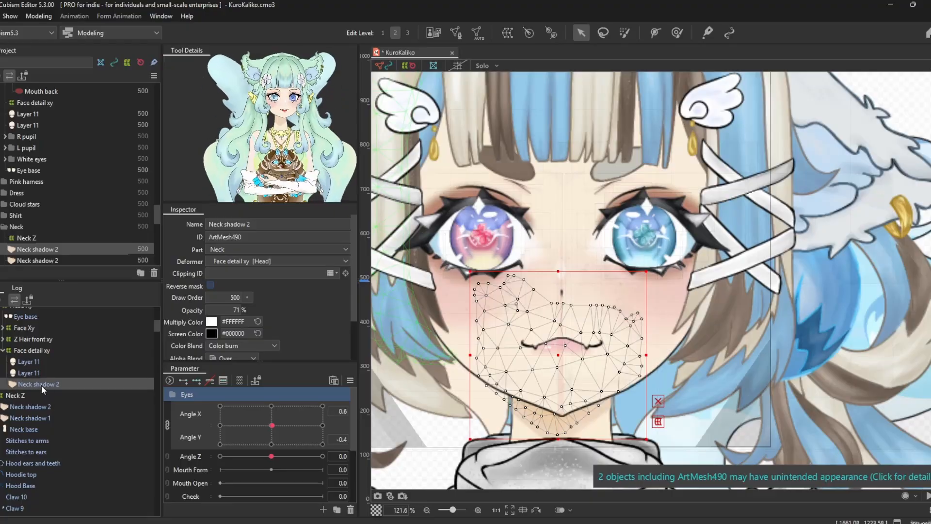
- Preview the duplicated neck shadow at Angle X -30, Angle Y 30 and open the physics settings
mouse_move(272, 426)
left_mouse_down()
mouse_move(299, 425)
mouse_move(272, 428)
left_mouse_up()
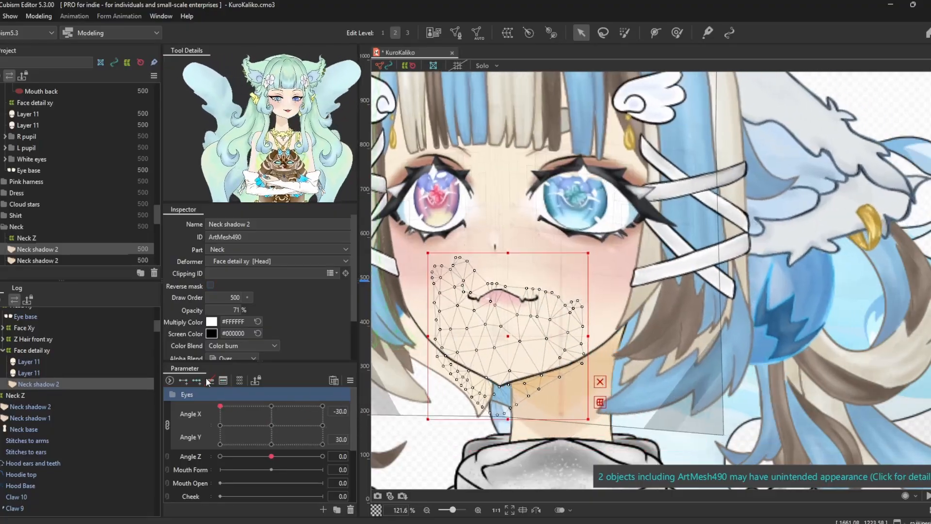
left_click(38, 16)
left_click(51, 243)
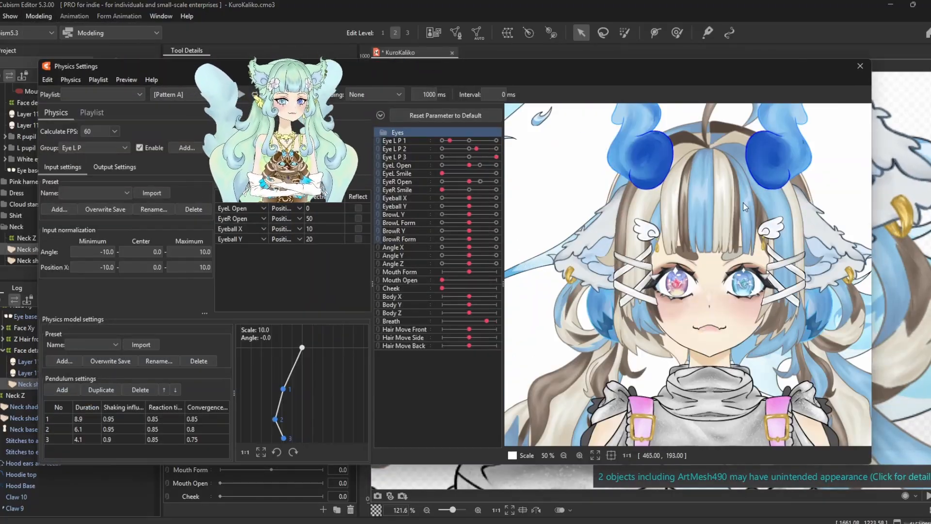